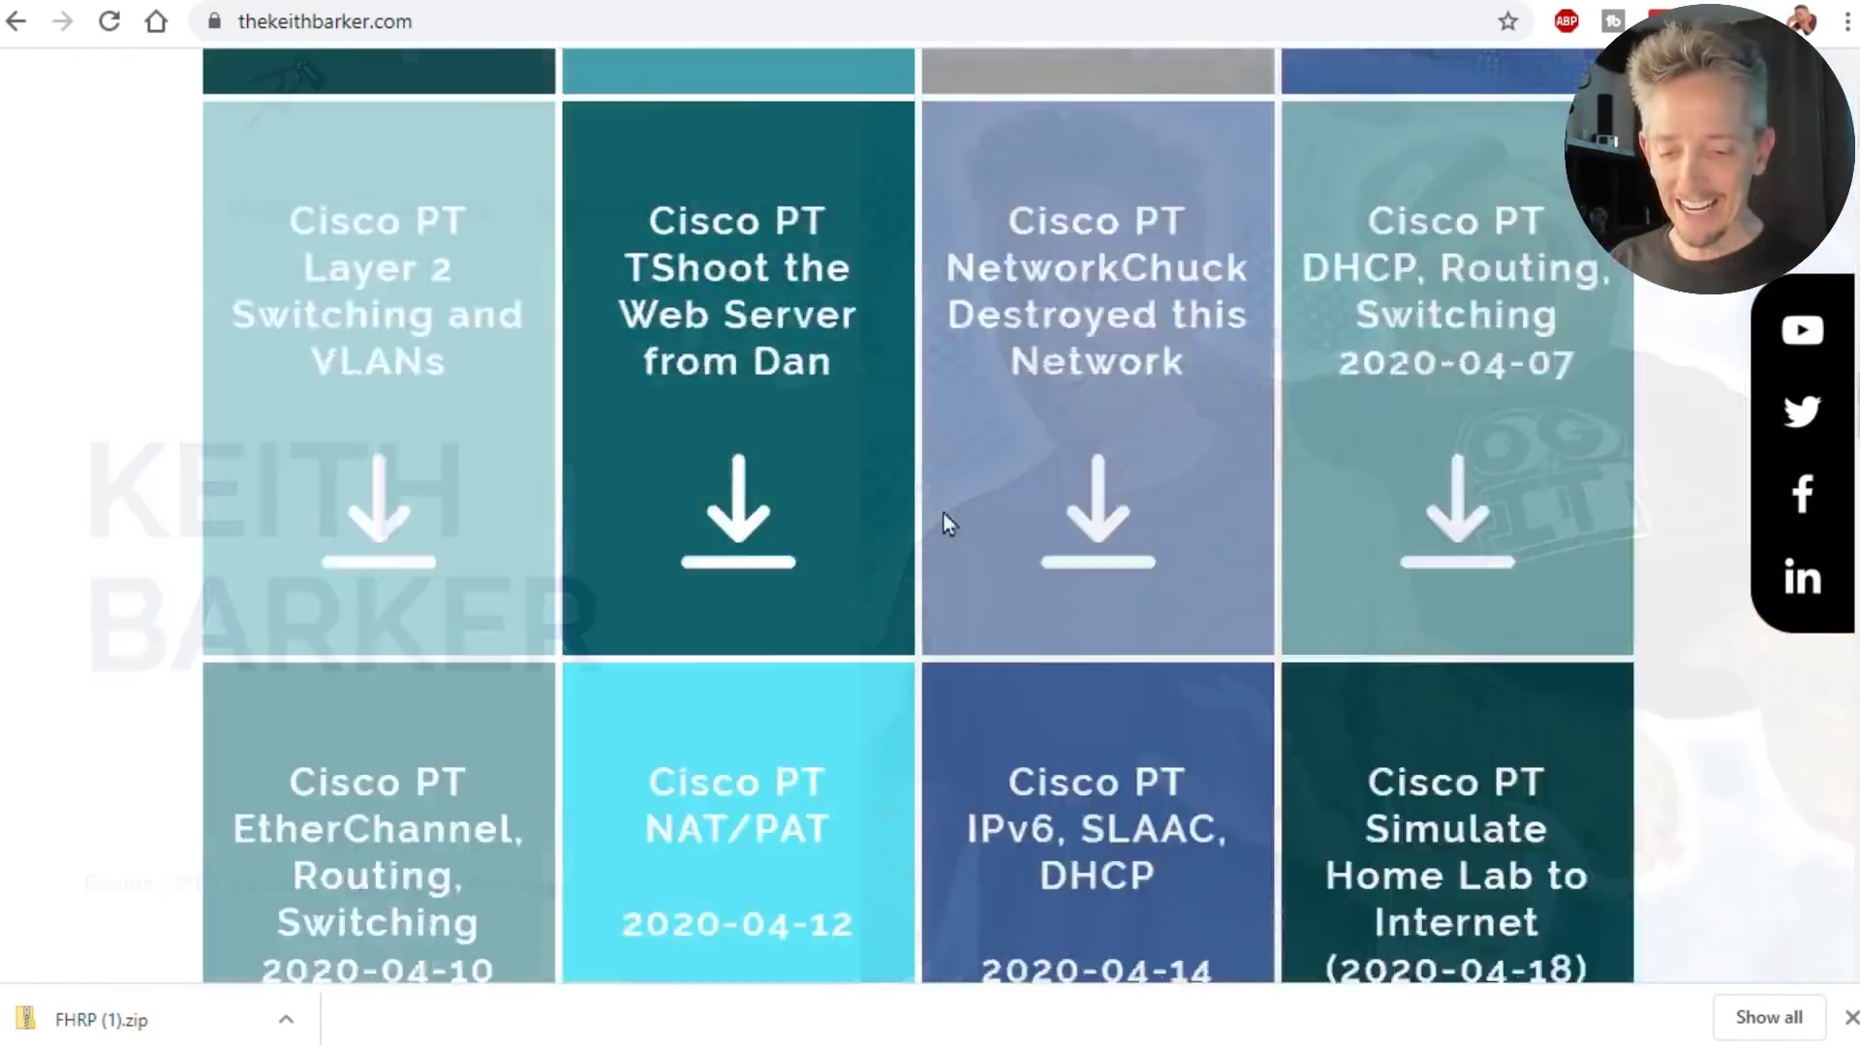
# Scroll down the Downloads page to the HSRP lab tile.
pyautogui.scroll(-10, 944, 513)
pyautogui.scroll(-7, 944, 508)
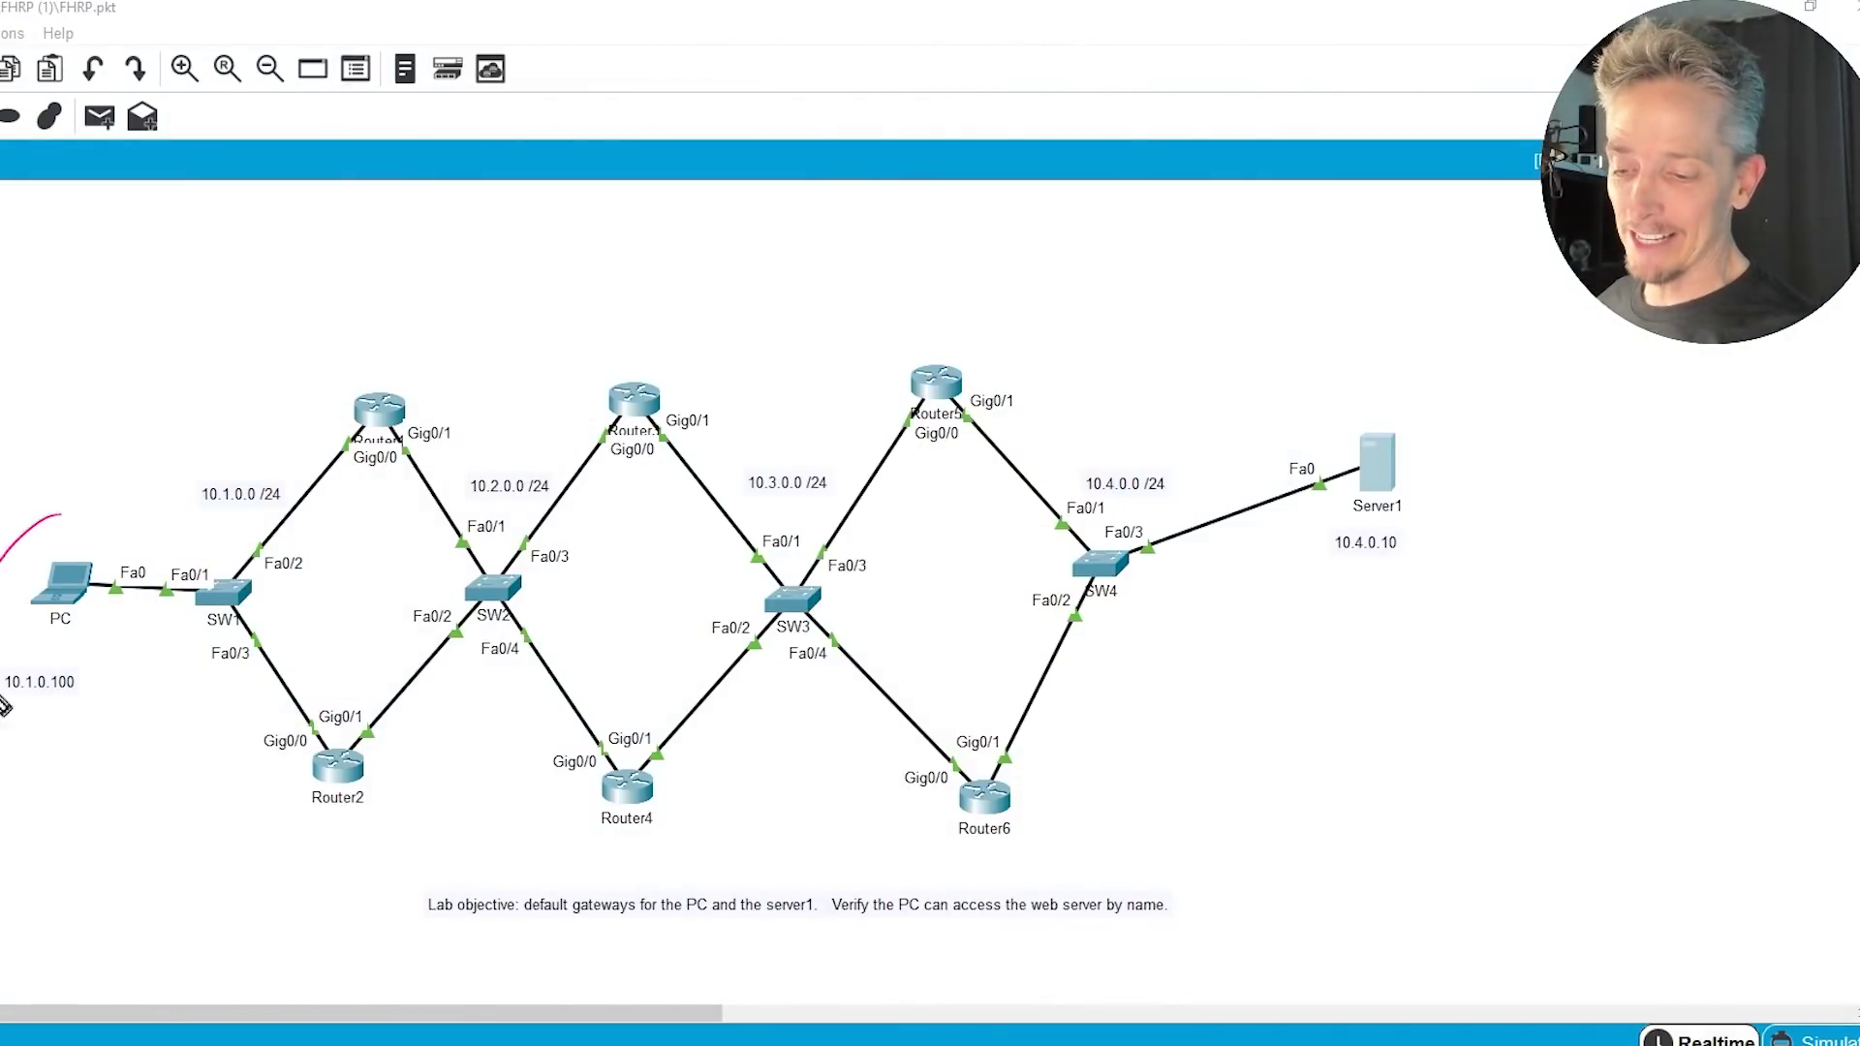
pyautogui.moveTo(20, 717); pyautogui.dragTo(60, 515)
pyautogui.moveTo(14, 696); pyautogui.dragTo(53, 698)
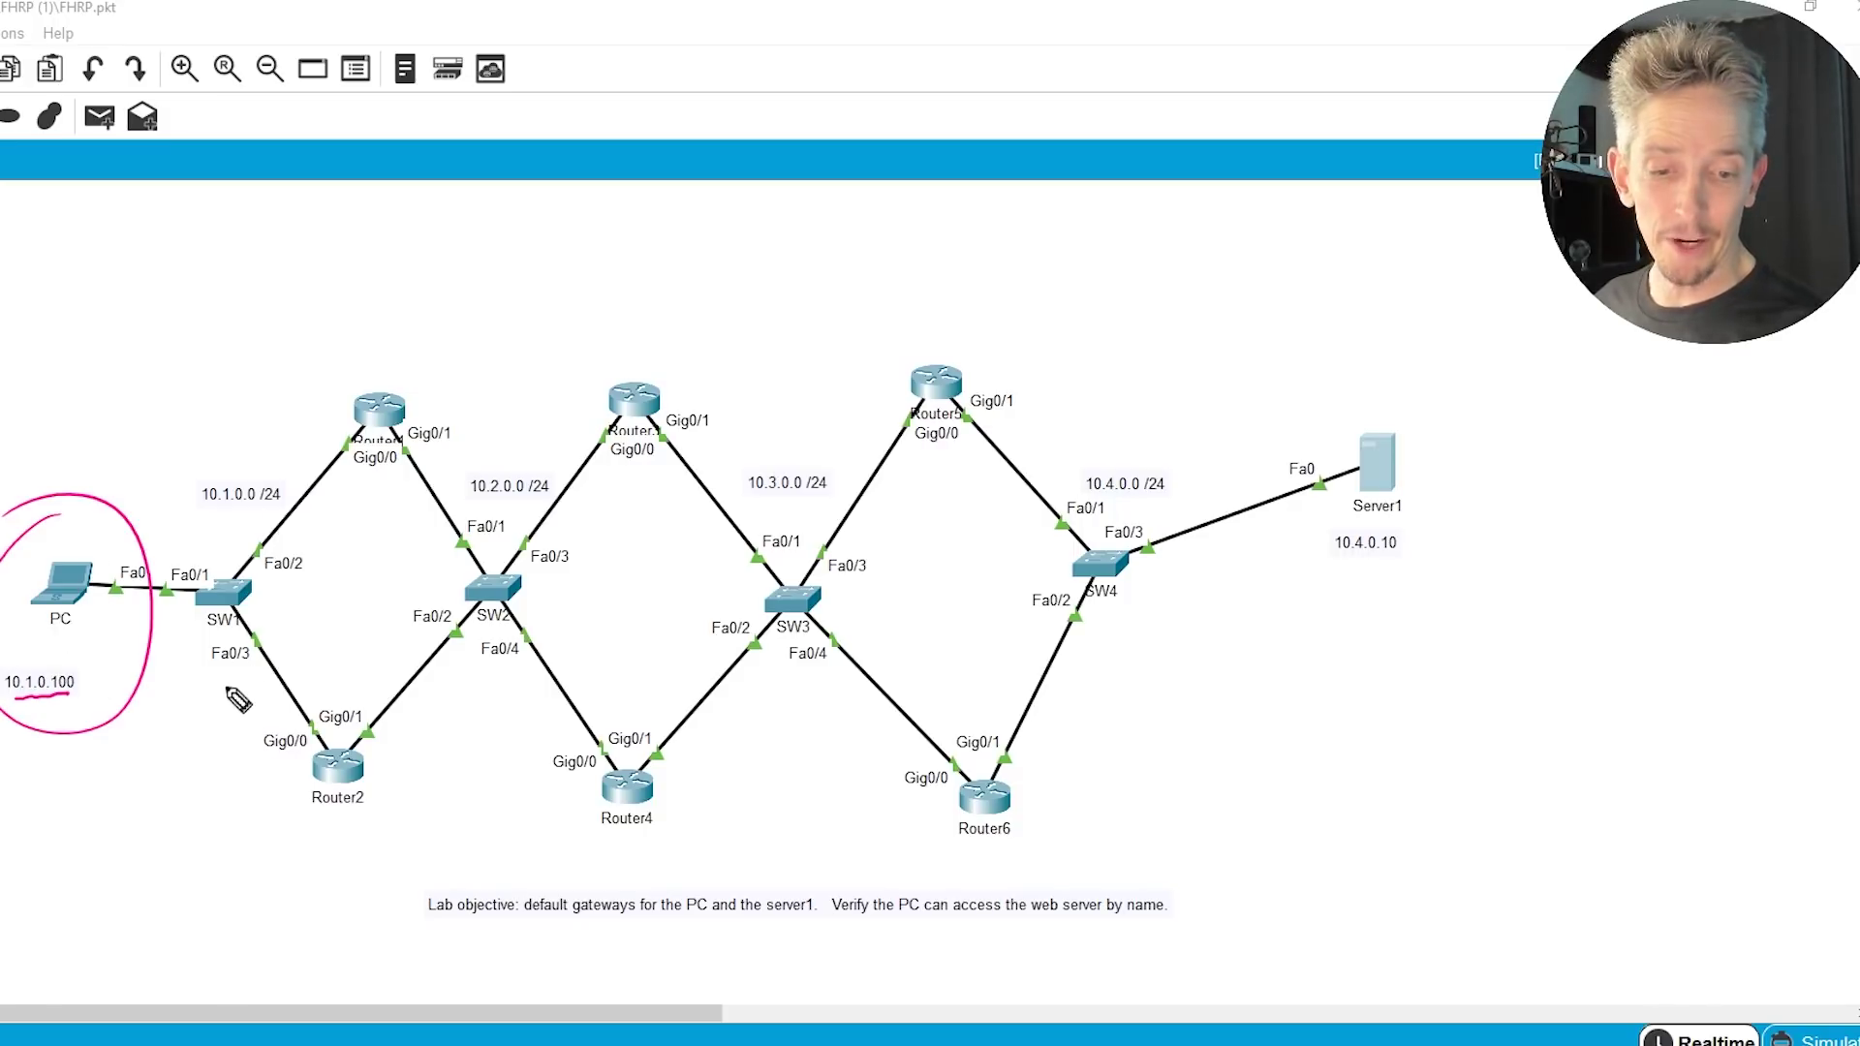
pyautogui.moveTo(1360, 596)
pyautogui.mouseDown()
pyautogui.moveTo(1424, 373)
pyautogui.moveTo(1335, 606)
pyautogui.mouseUp()
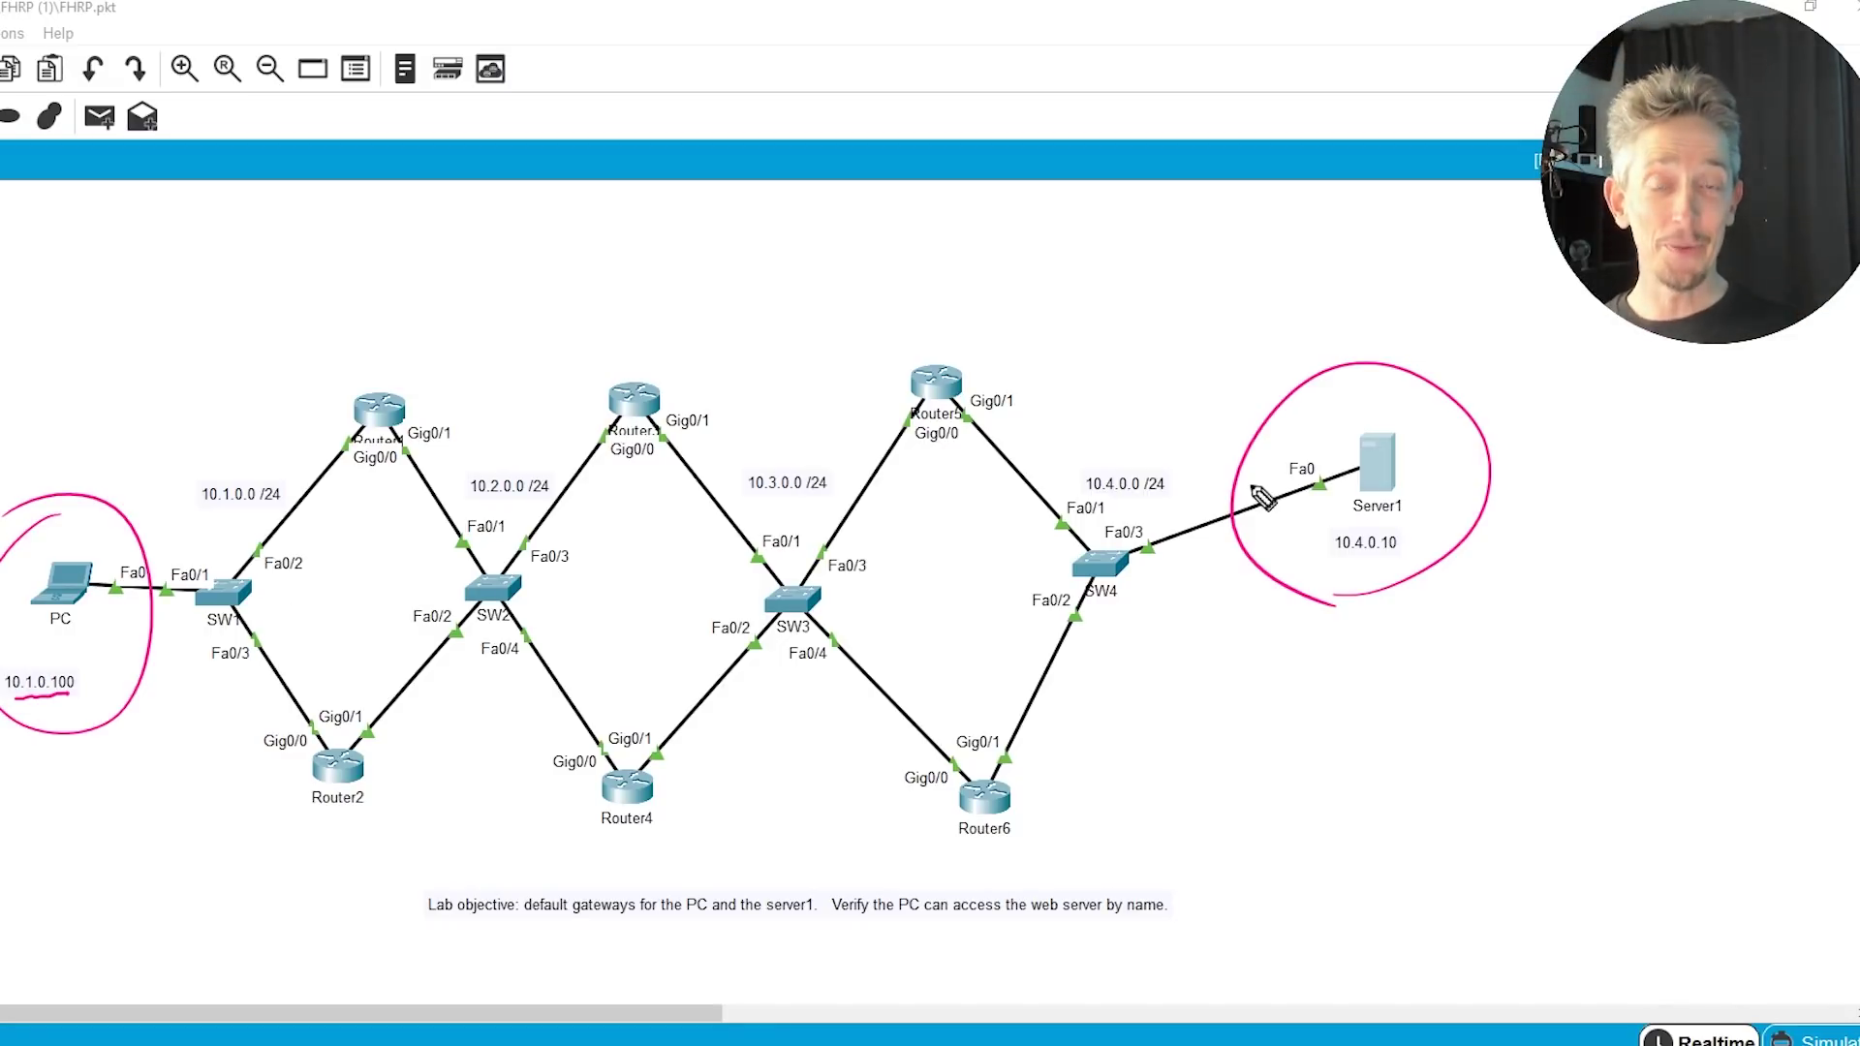
pyautogui.moveTo(384, 500)
pyautogui.mouseDown()
pyautogui.moveTo(399, 441)
pyautogui.moveTo(305, 499)
pyautogui.moveTo(286, 756)
pyautogui.moveTo(329, 757)
pyautogui.moveTo(399, 383)
pyautogui.moveTo(388, 417)
pyautogui.mouseUp()
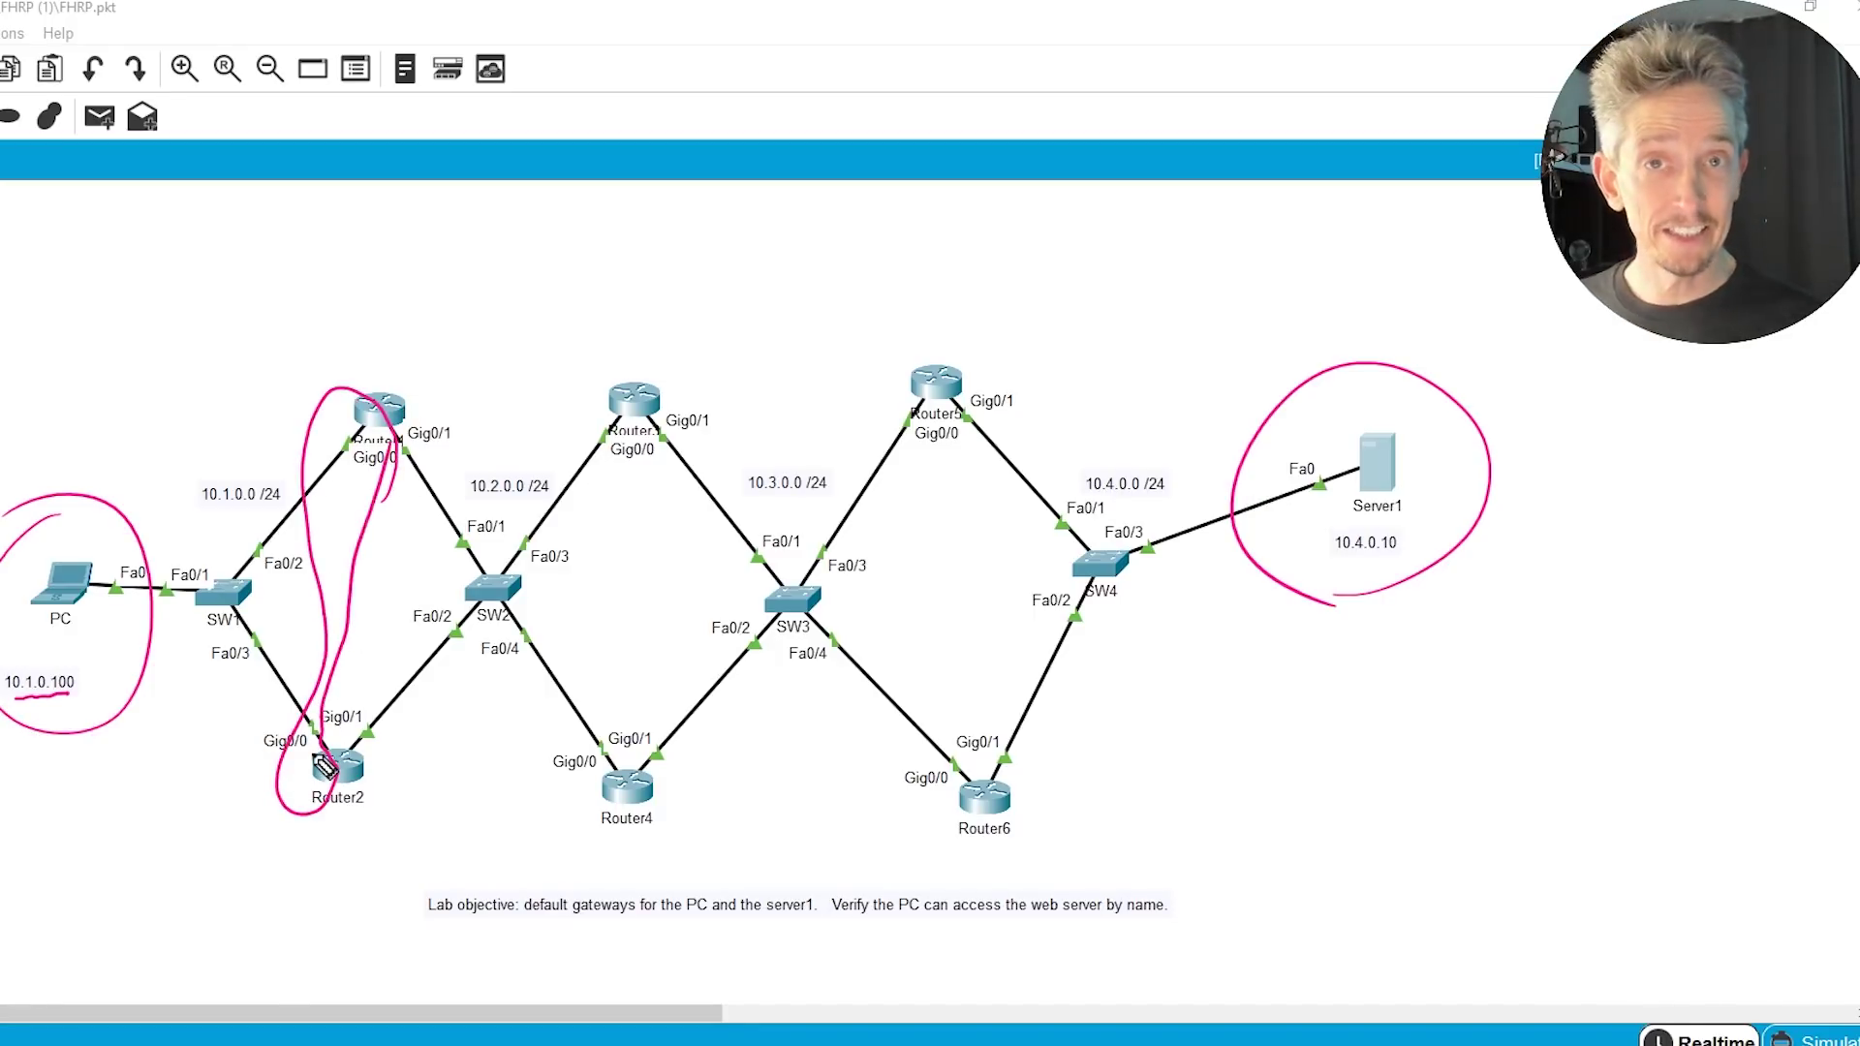
pyautogui.click(265, 611)
pyautogui.moveTo(293, 587); pyautogui.dragTo(316, 605)
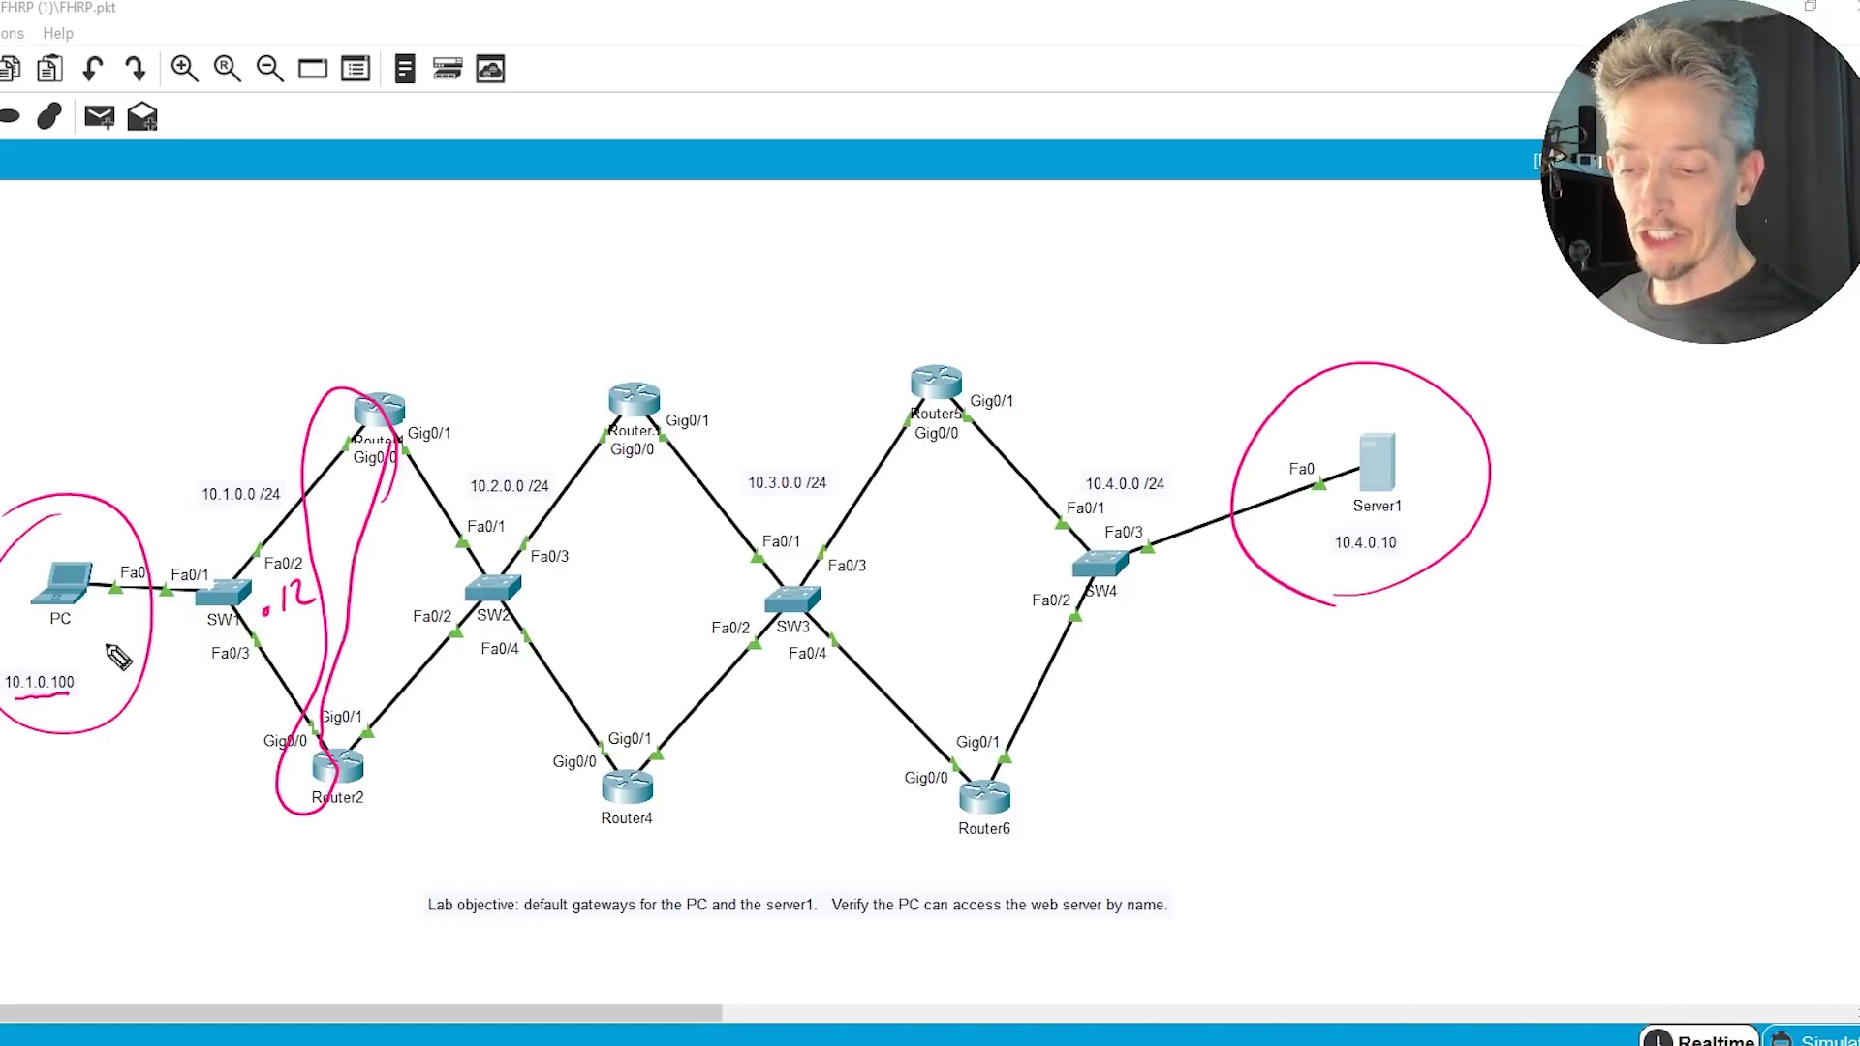
pyautogui.moveTo(44, 643); pyautogui.dragTo(66, 628)
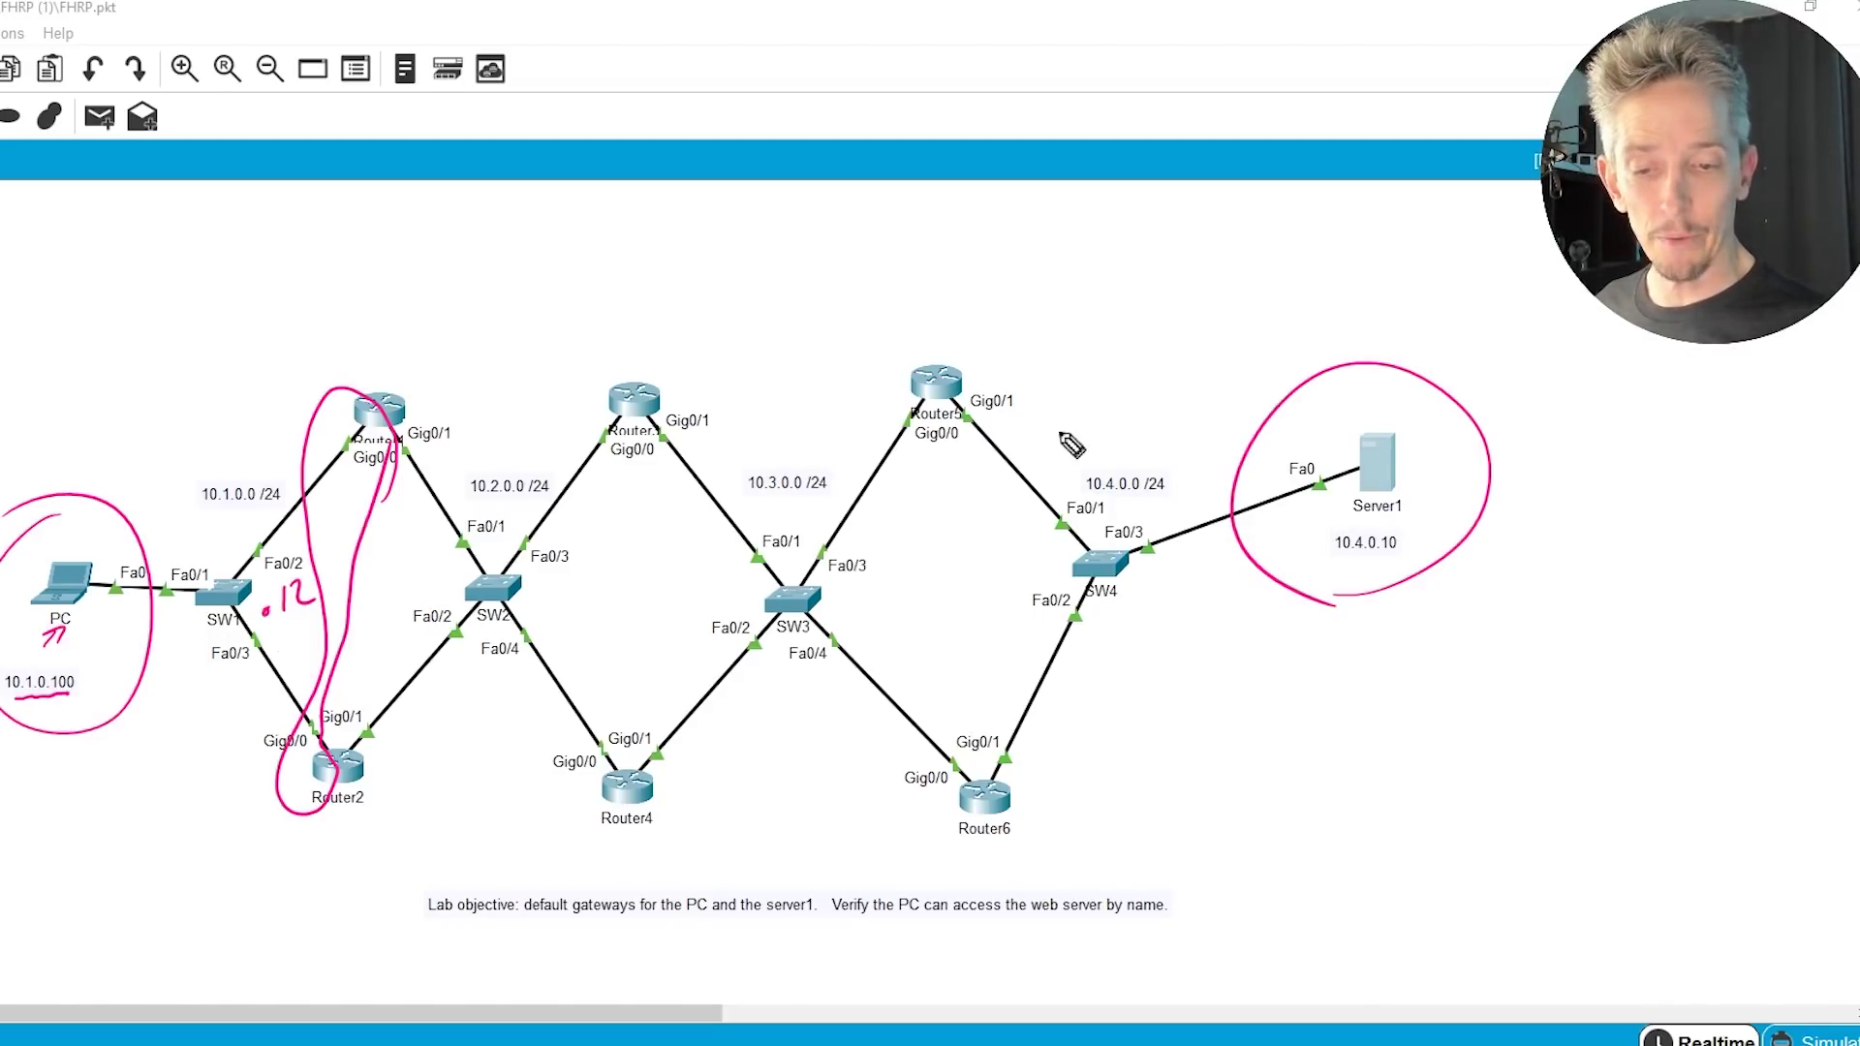
pyautogui.moveTo(1049, 392); pyautogui.dragTo(1130, 485)
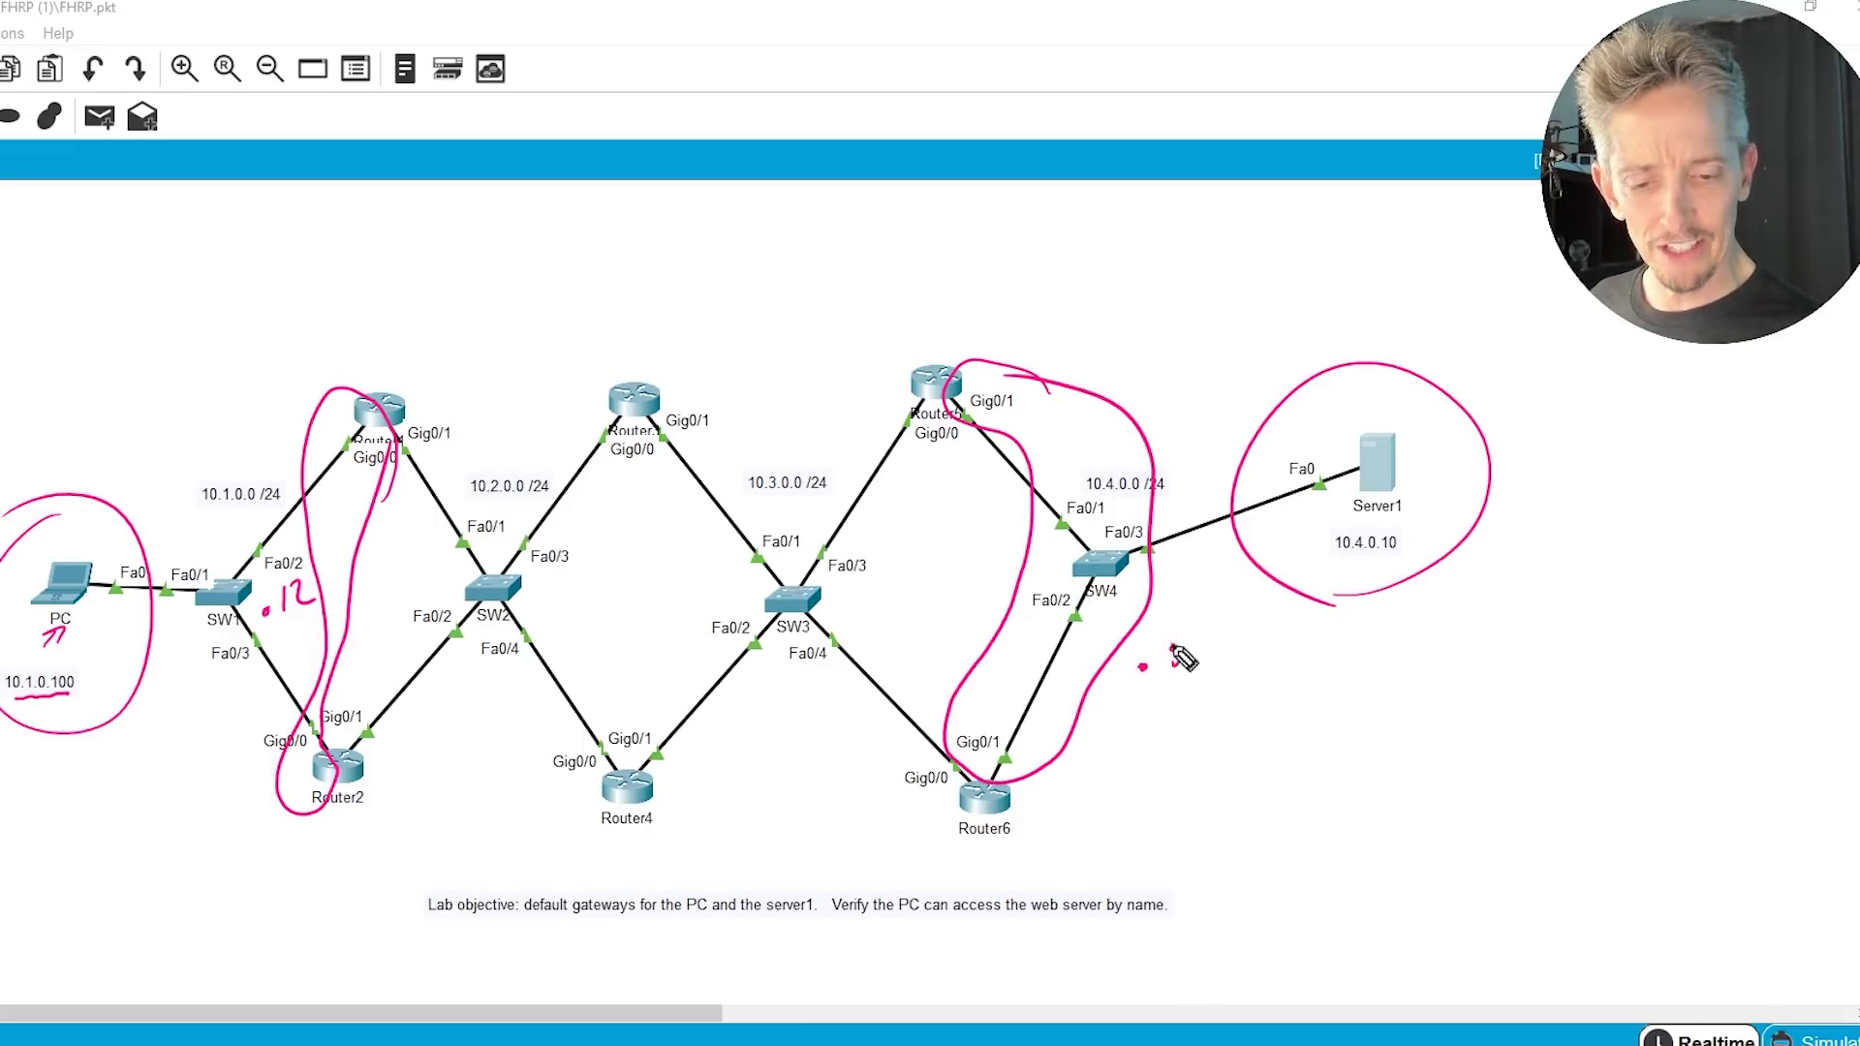
pyautogui.moveTo(1184, 657); pyautogui.dragTo(1174, 666)
pyautogui.moveTo(1201, 637); pyautogui.dragTo(1201, 660)
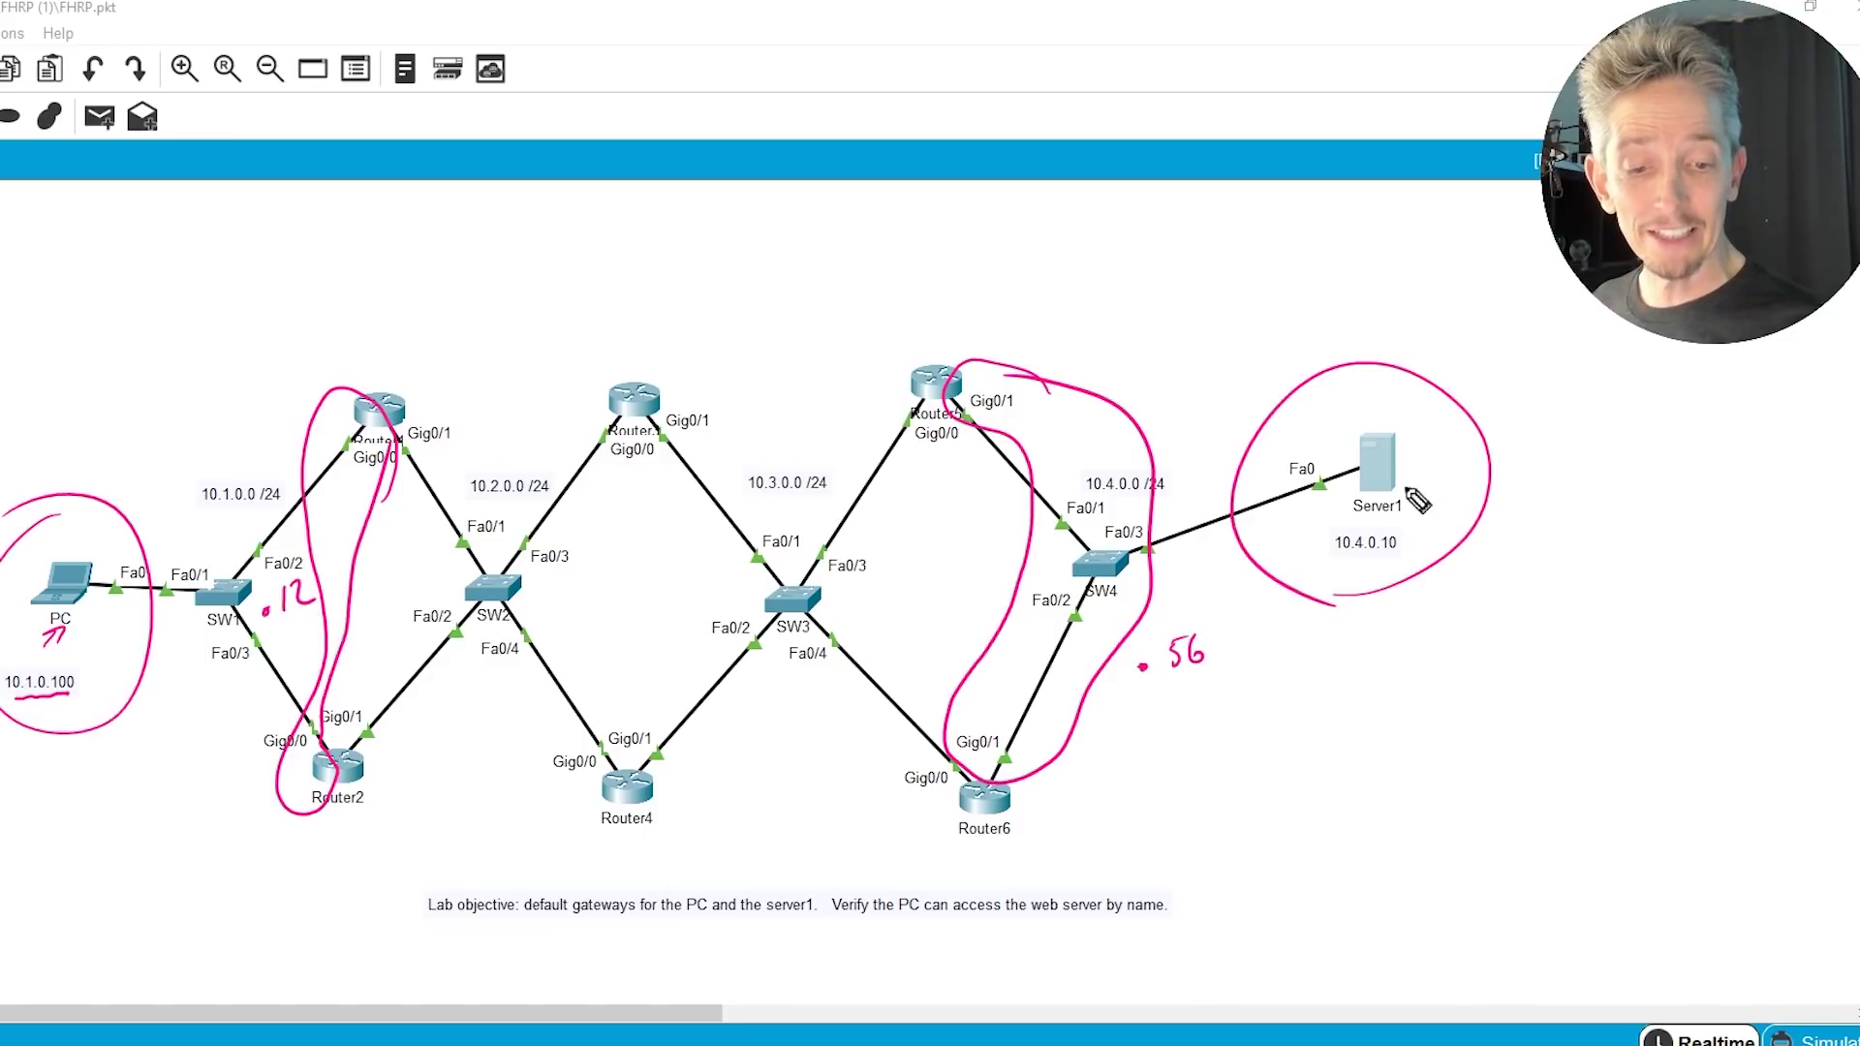
pyautogui.moveTo(1414, 475)
pyautogui.mouseDown()
pyautogui.moveTo(1187, 610)
pyautogui.moveTo(1240, 579)
pyautogui.mouseUp()
pyautogui.moveTo(80, 658); pyautogui.dragTo(244, 583)
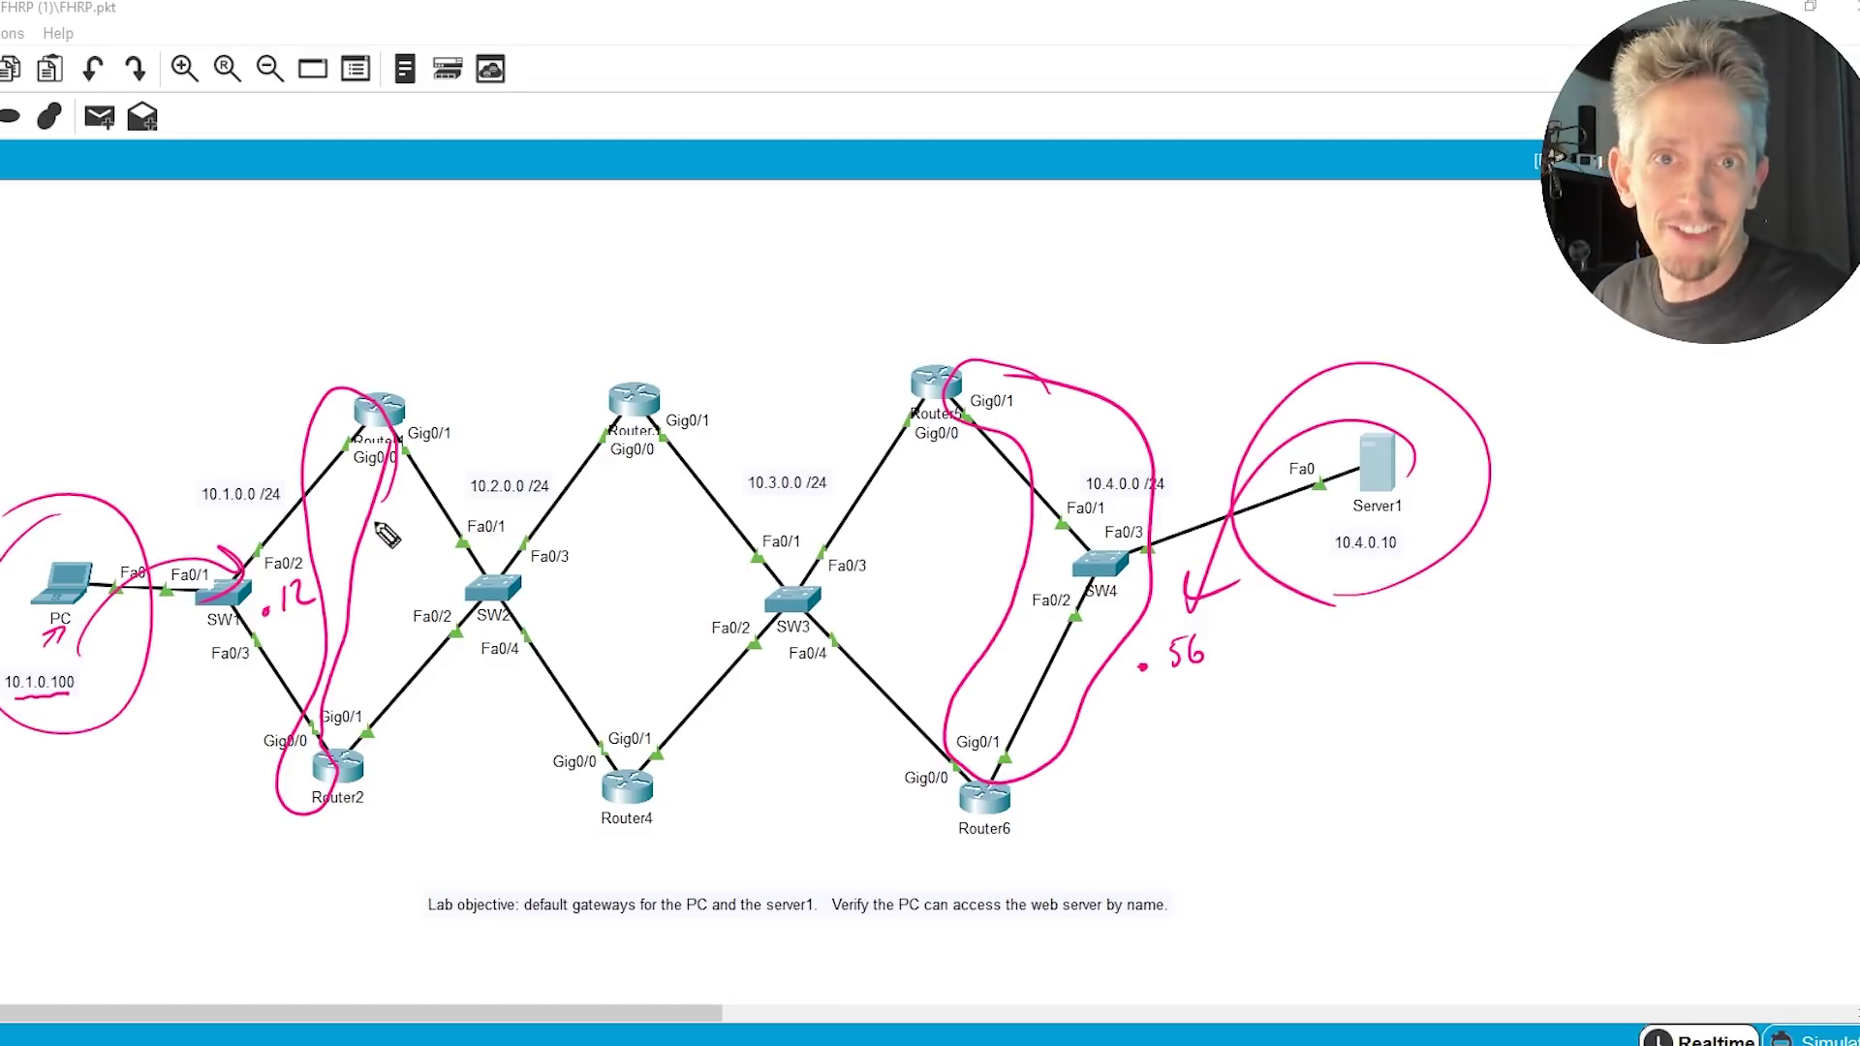
pyautogui.moveTo(295, 625)
pyautogui.mouseDown()
pyautogui.moveTo(281, 634)
pyautogui.moveTo(308, 625)
pyautogui.mouseUp()
pyautogui.press('Escape')
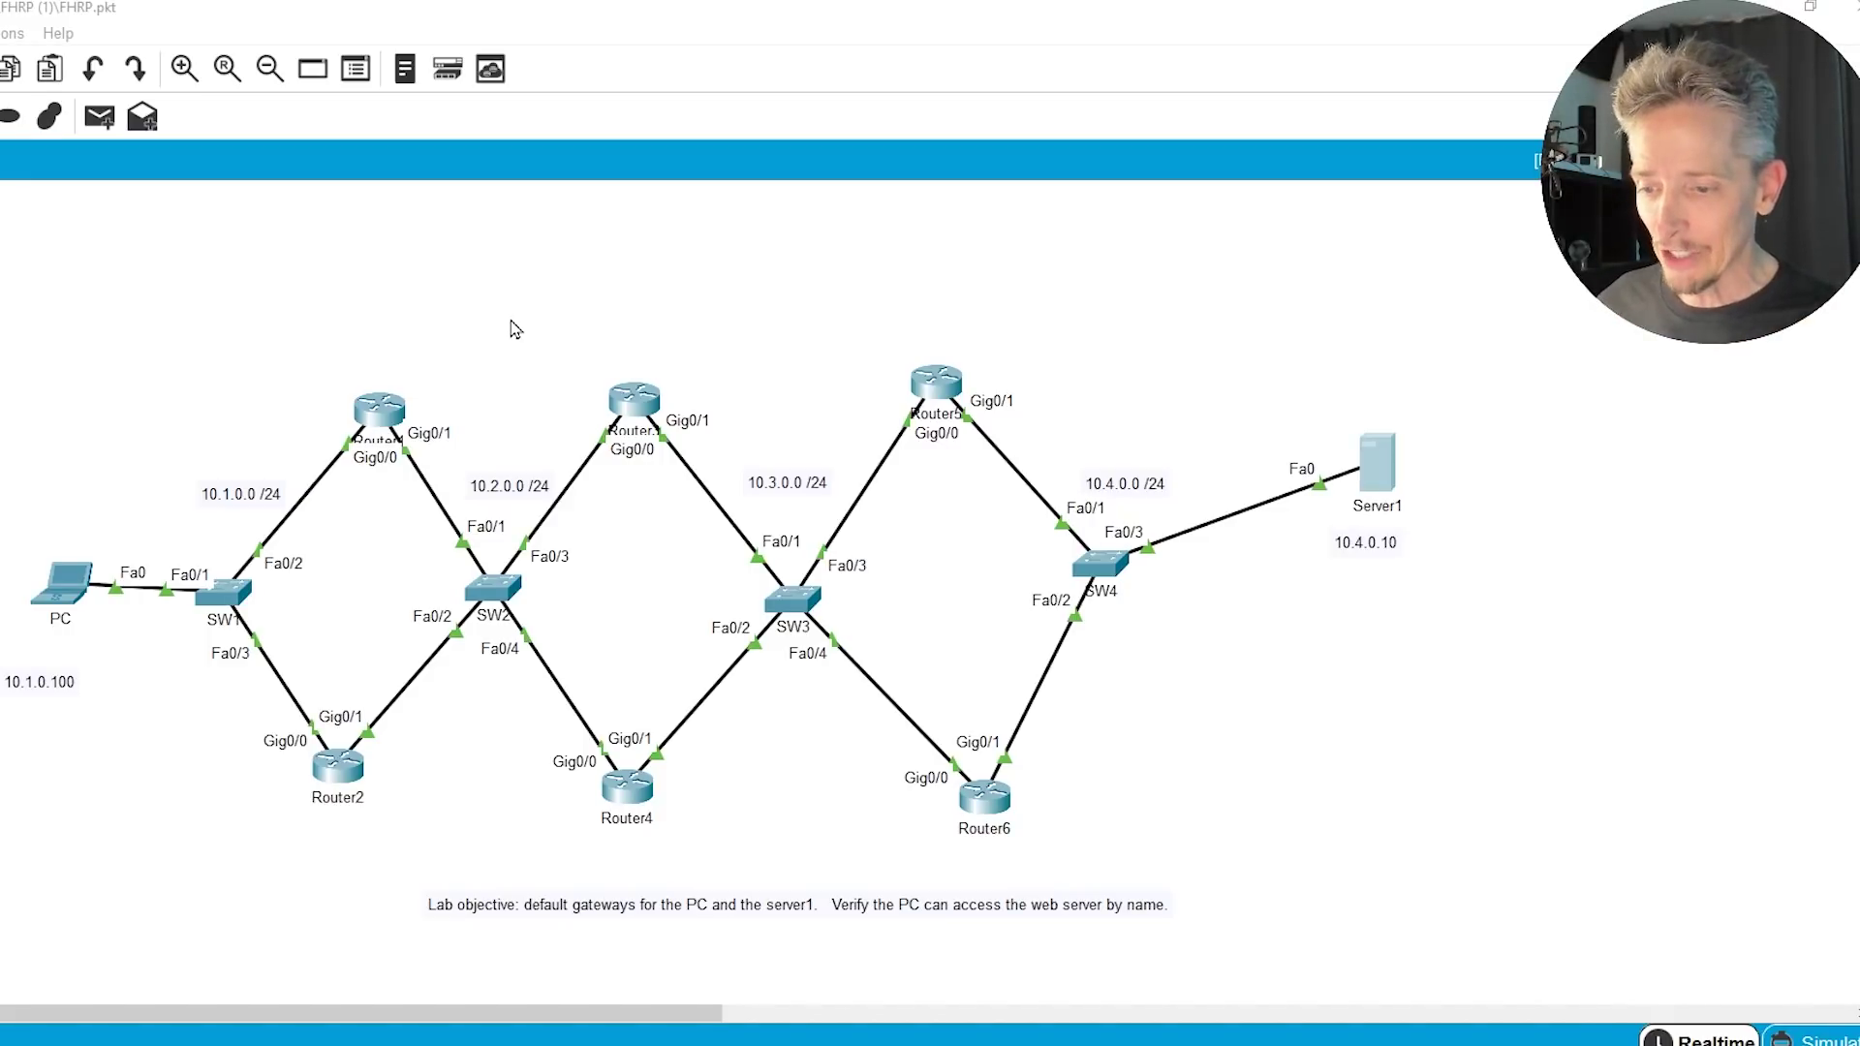
# On Router1's CLI, enter configuration mode for interface Gig0/0.
pyautogui.click(382, 416)
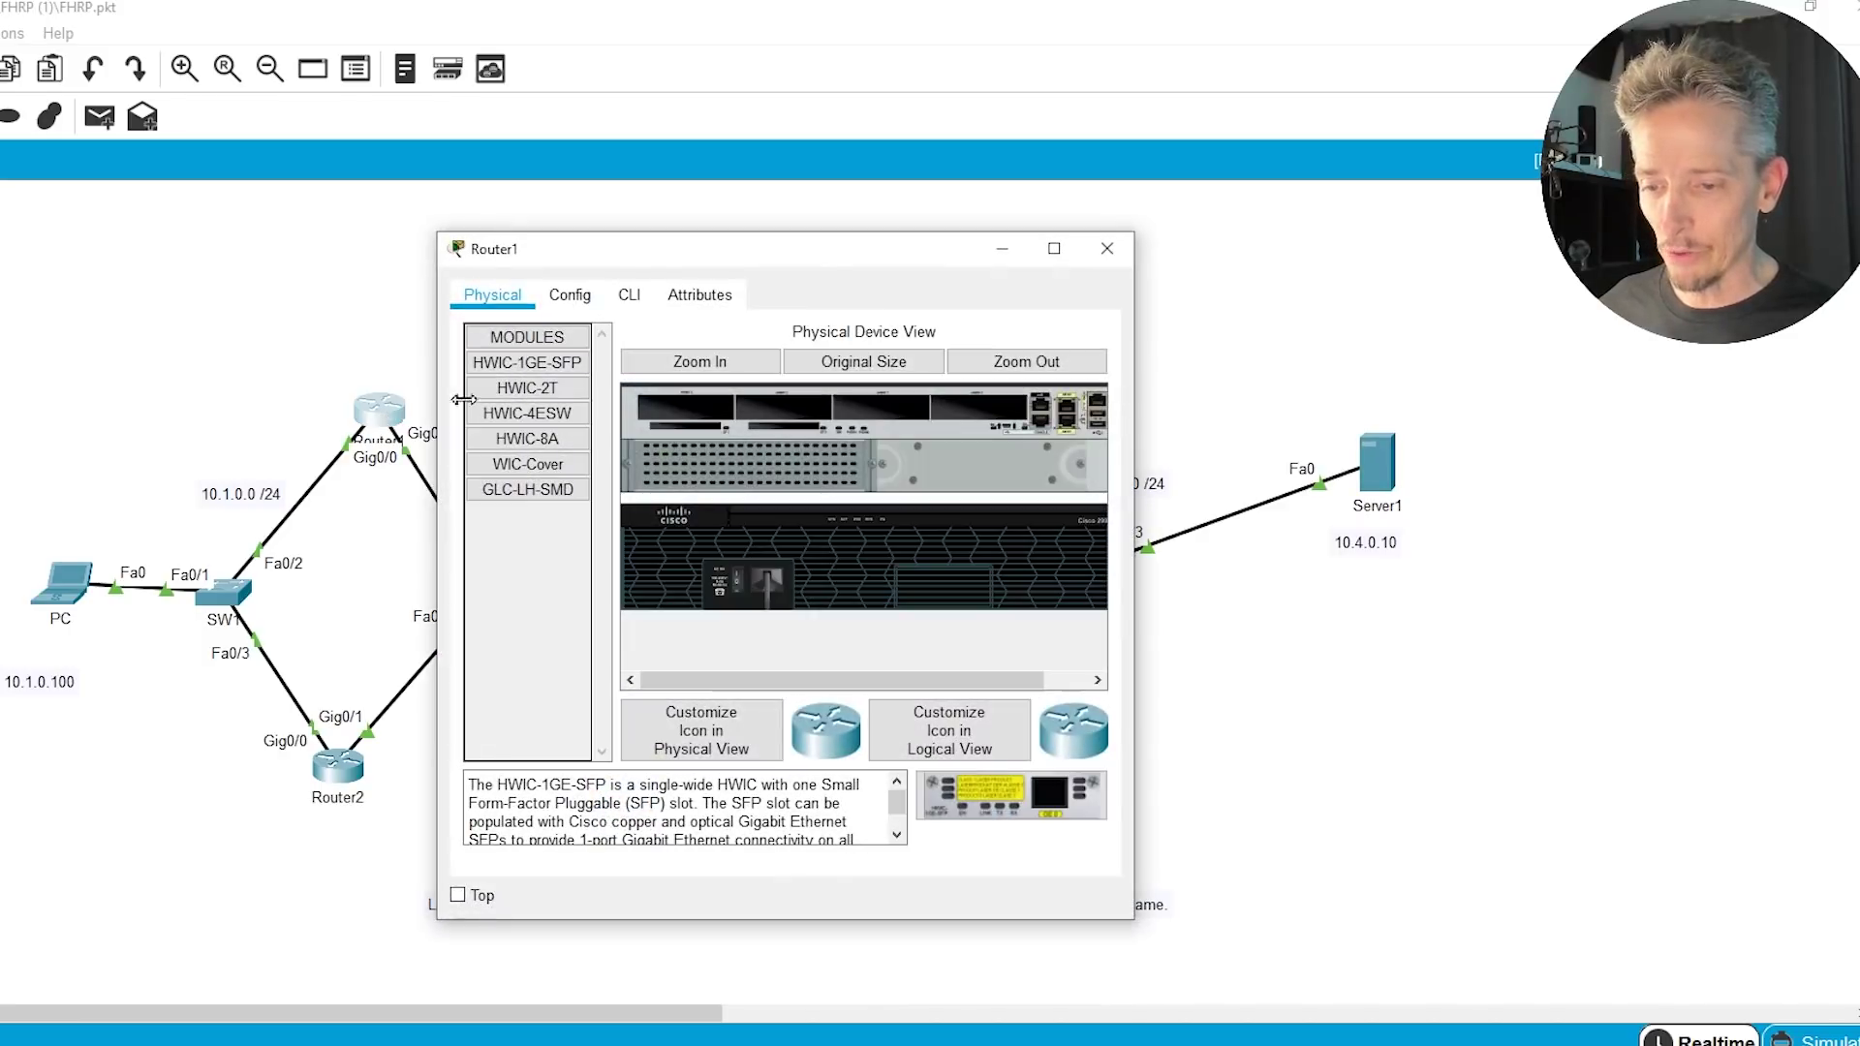
pyautogui.moveTo(644, 257); pyautogui.dragTo(1201, 252)
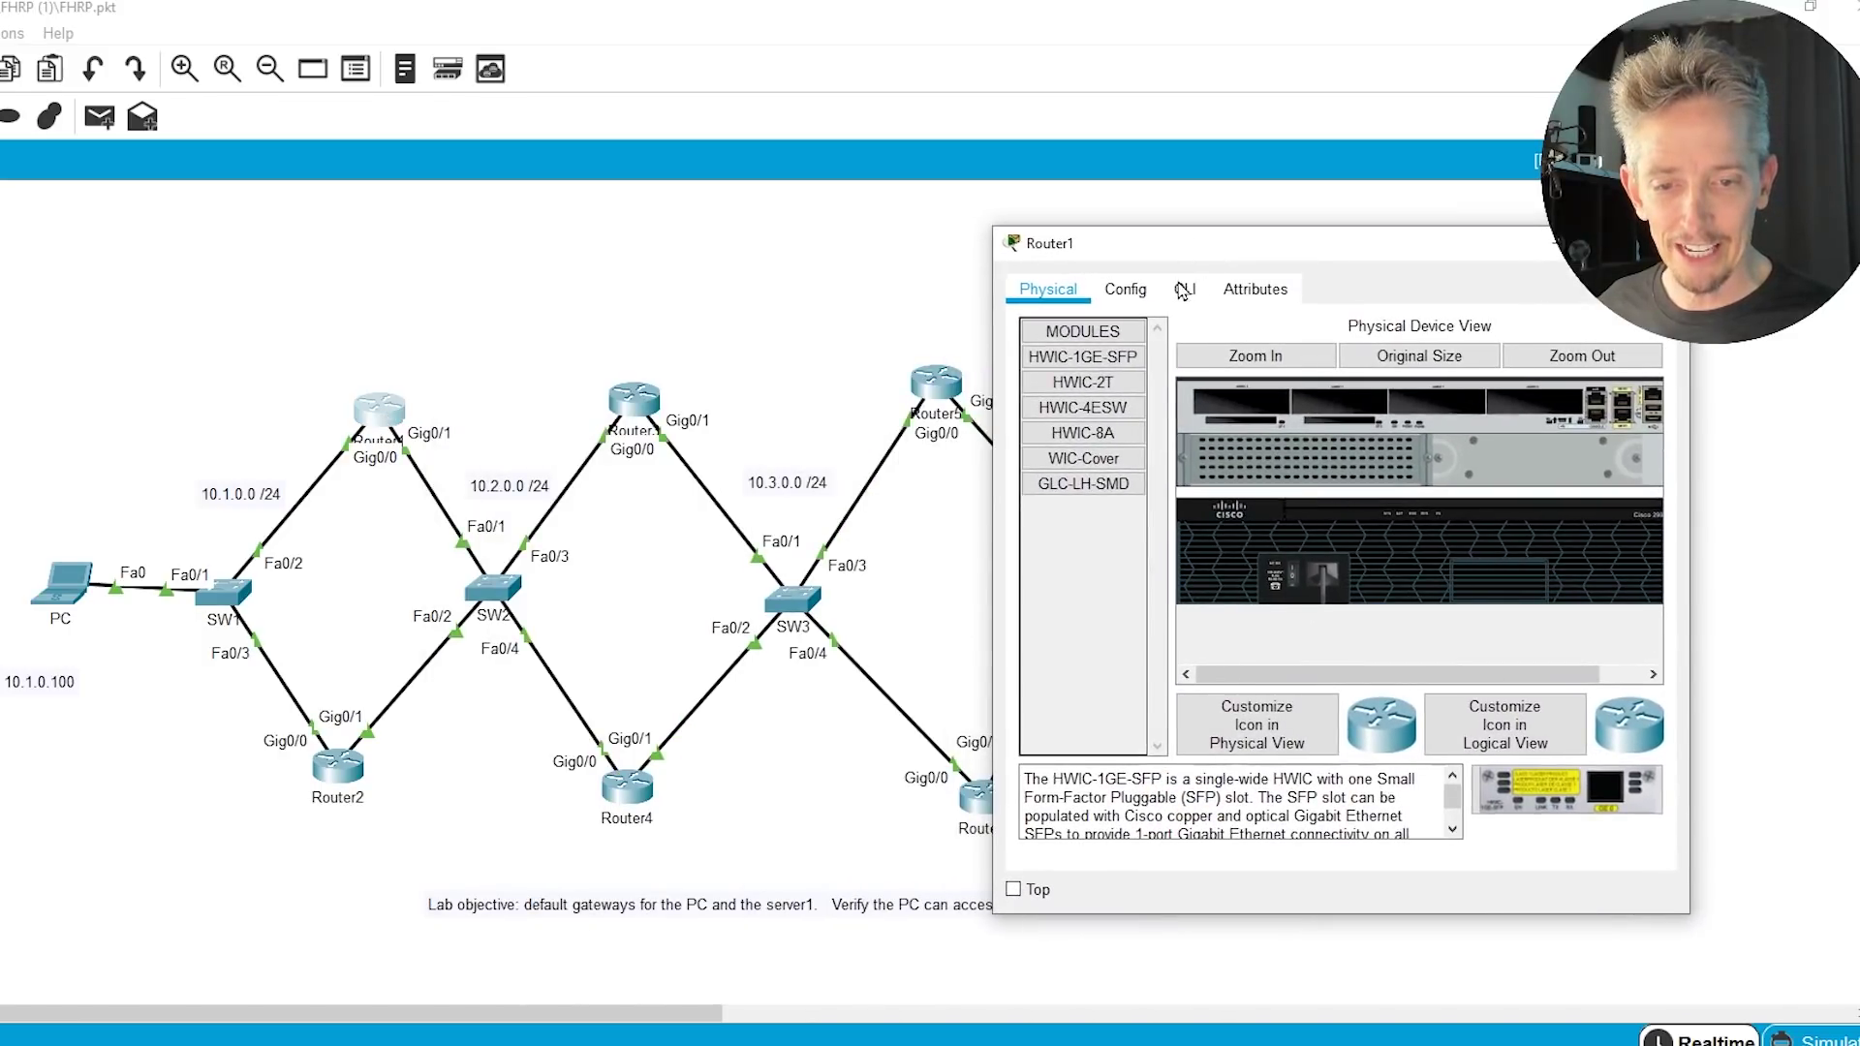
pyautogui.click(1183, 289)
pyautogui.press('Return')
pyautogui.press('Return')
pyautogui.press('Return')
pyautogui.write('conf t')
pyautogui.press('Return')
pyautogui.write('int gig')
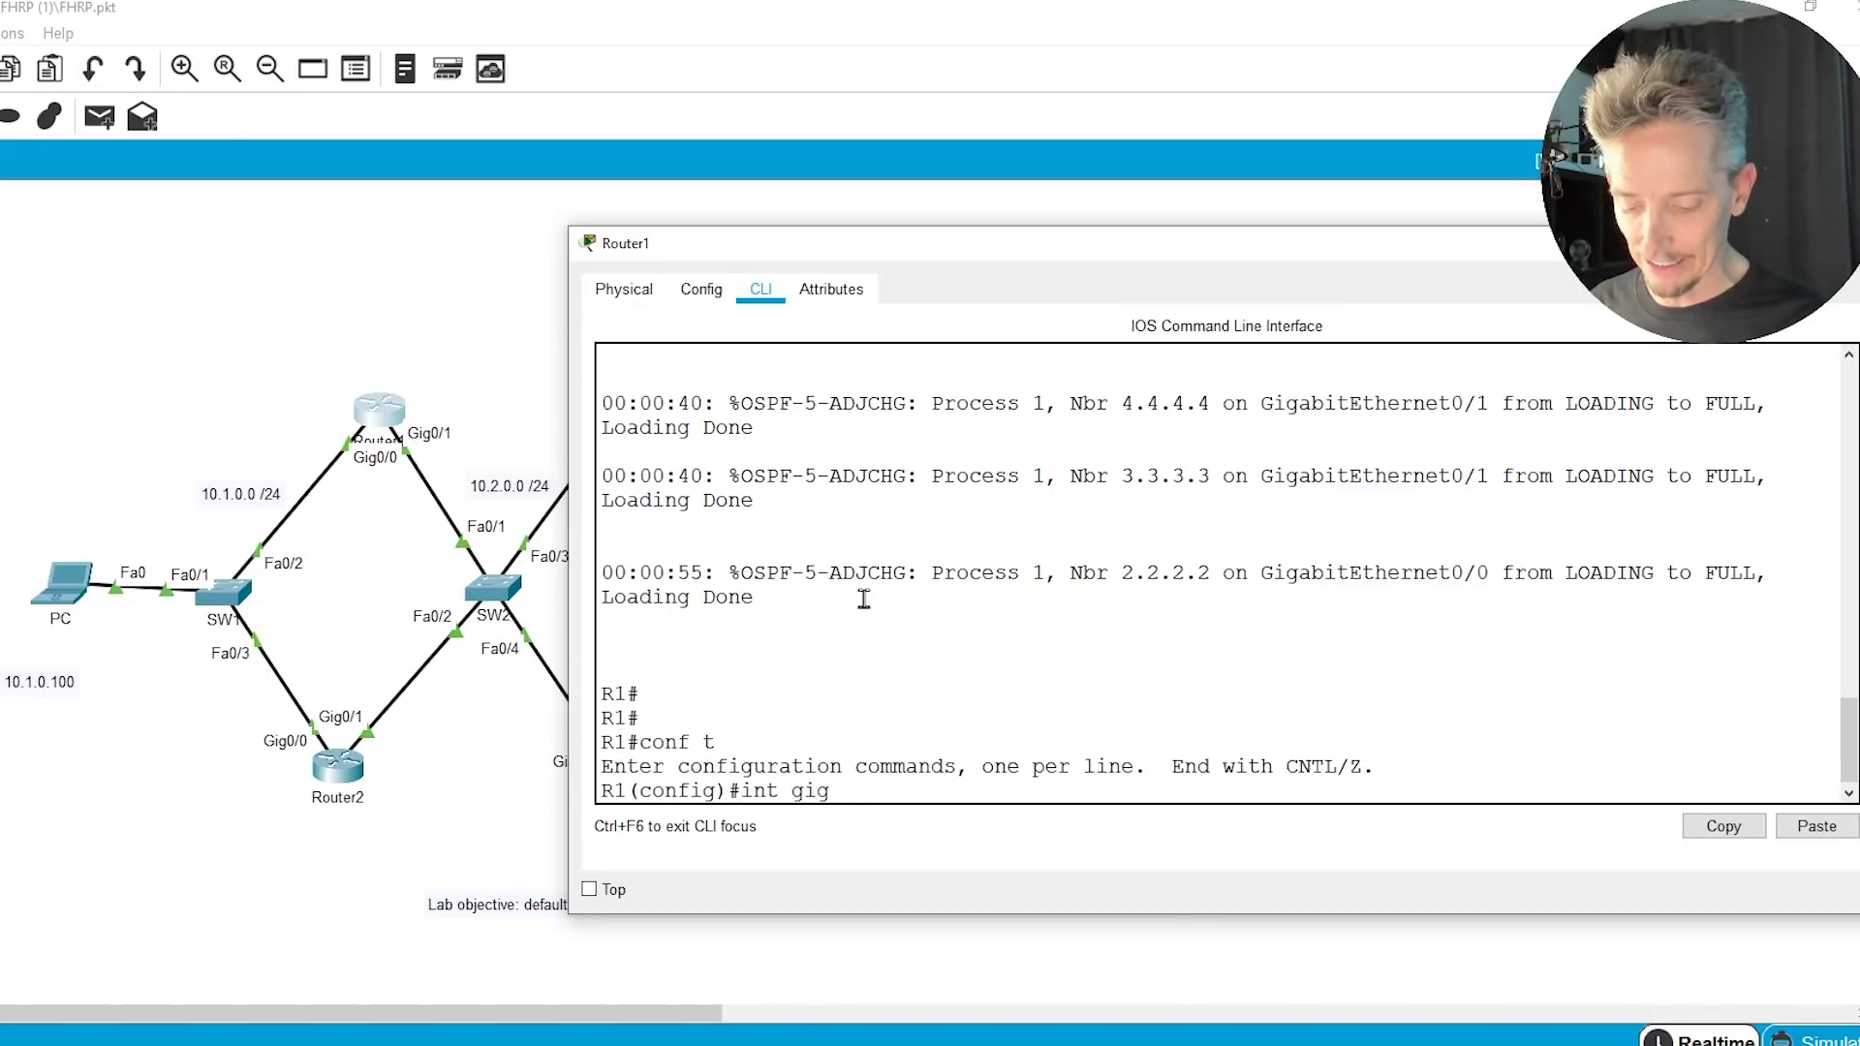
pyautogui.write(' 0/0')
pyautogui.press('Return')
# Give Gig0/0 the HSRP group 1 virtual address 10.1.0.12 with 'standby 1 ip 10.1.0.12'.
pyautogui.write('stqan')
pyautogui.press('Tab')
pyautogui.press('BackSpace')
pyautogui.press('BackSpace')
pyautogui.press('BackSpace')
pyautogui.press('Tab')
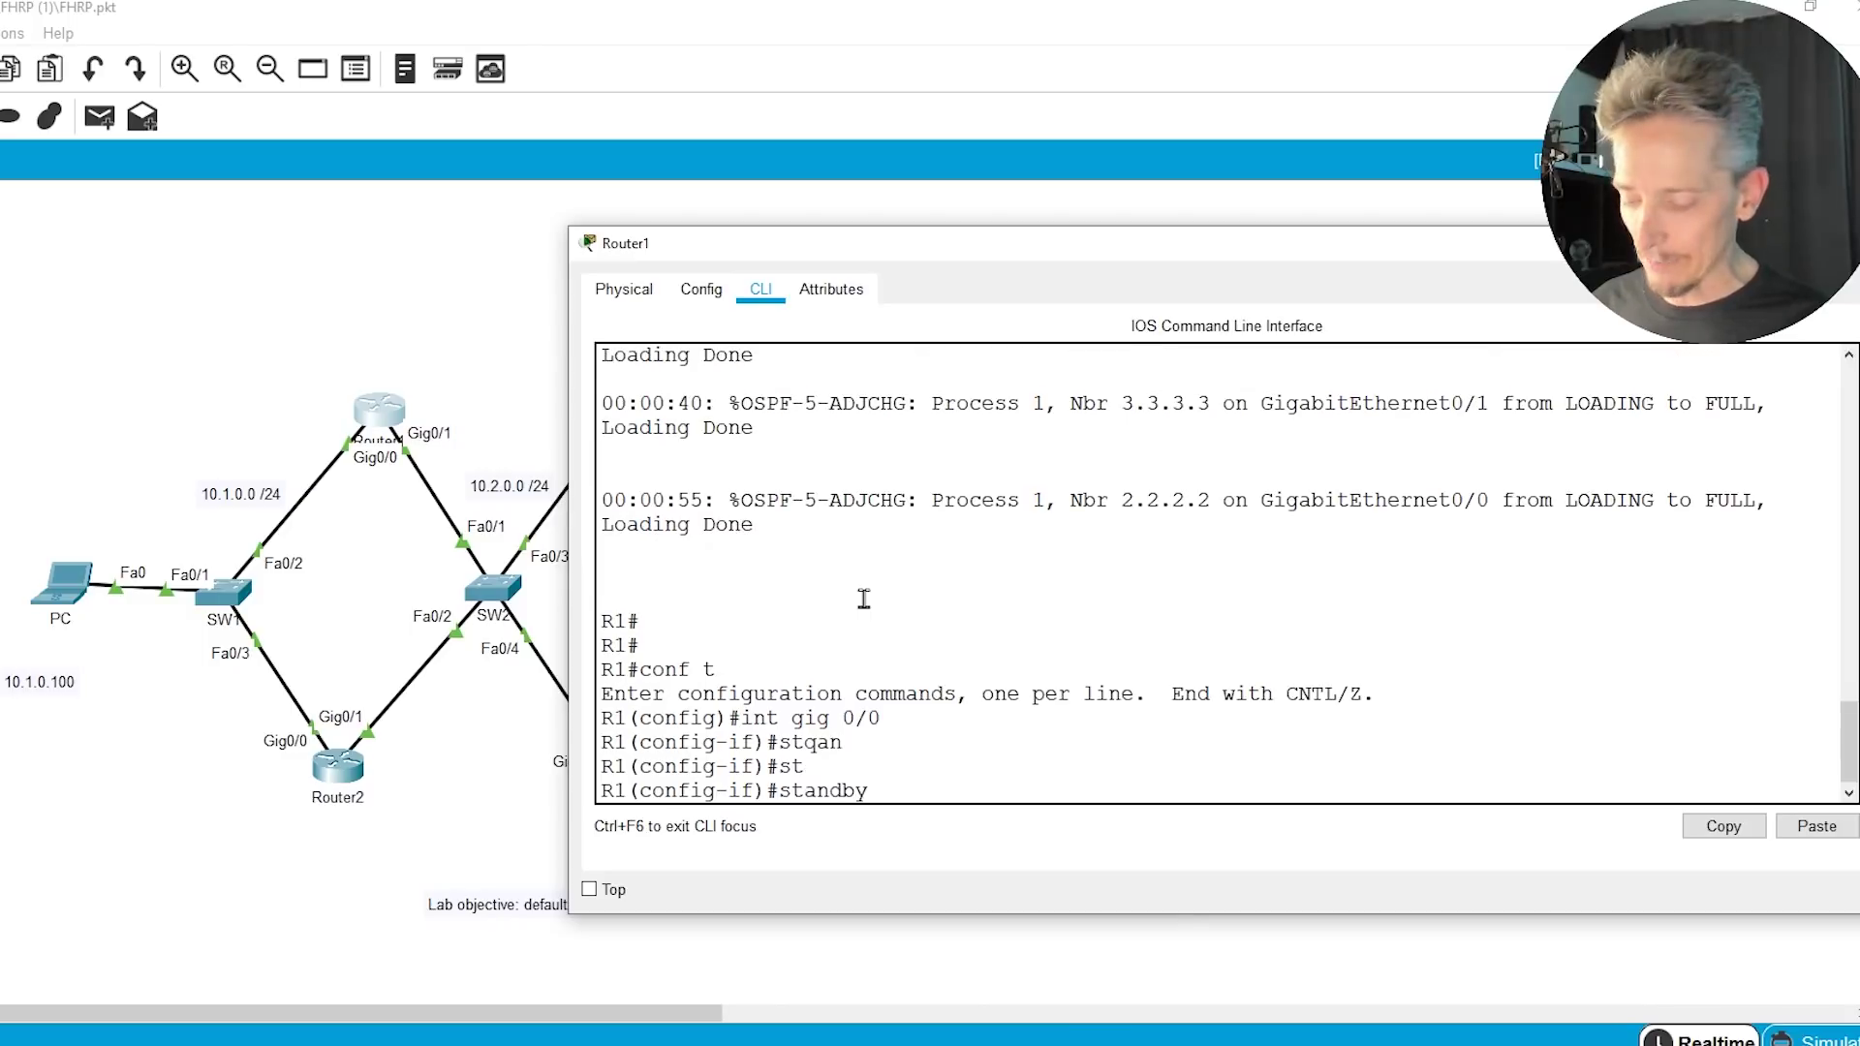
pyautogui.write('1 ip 10.1.0.1')
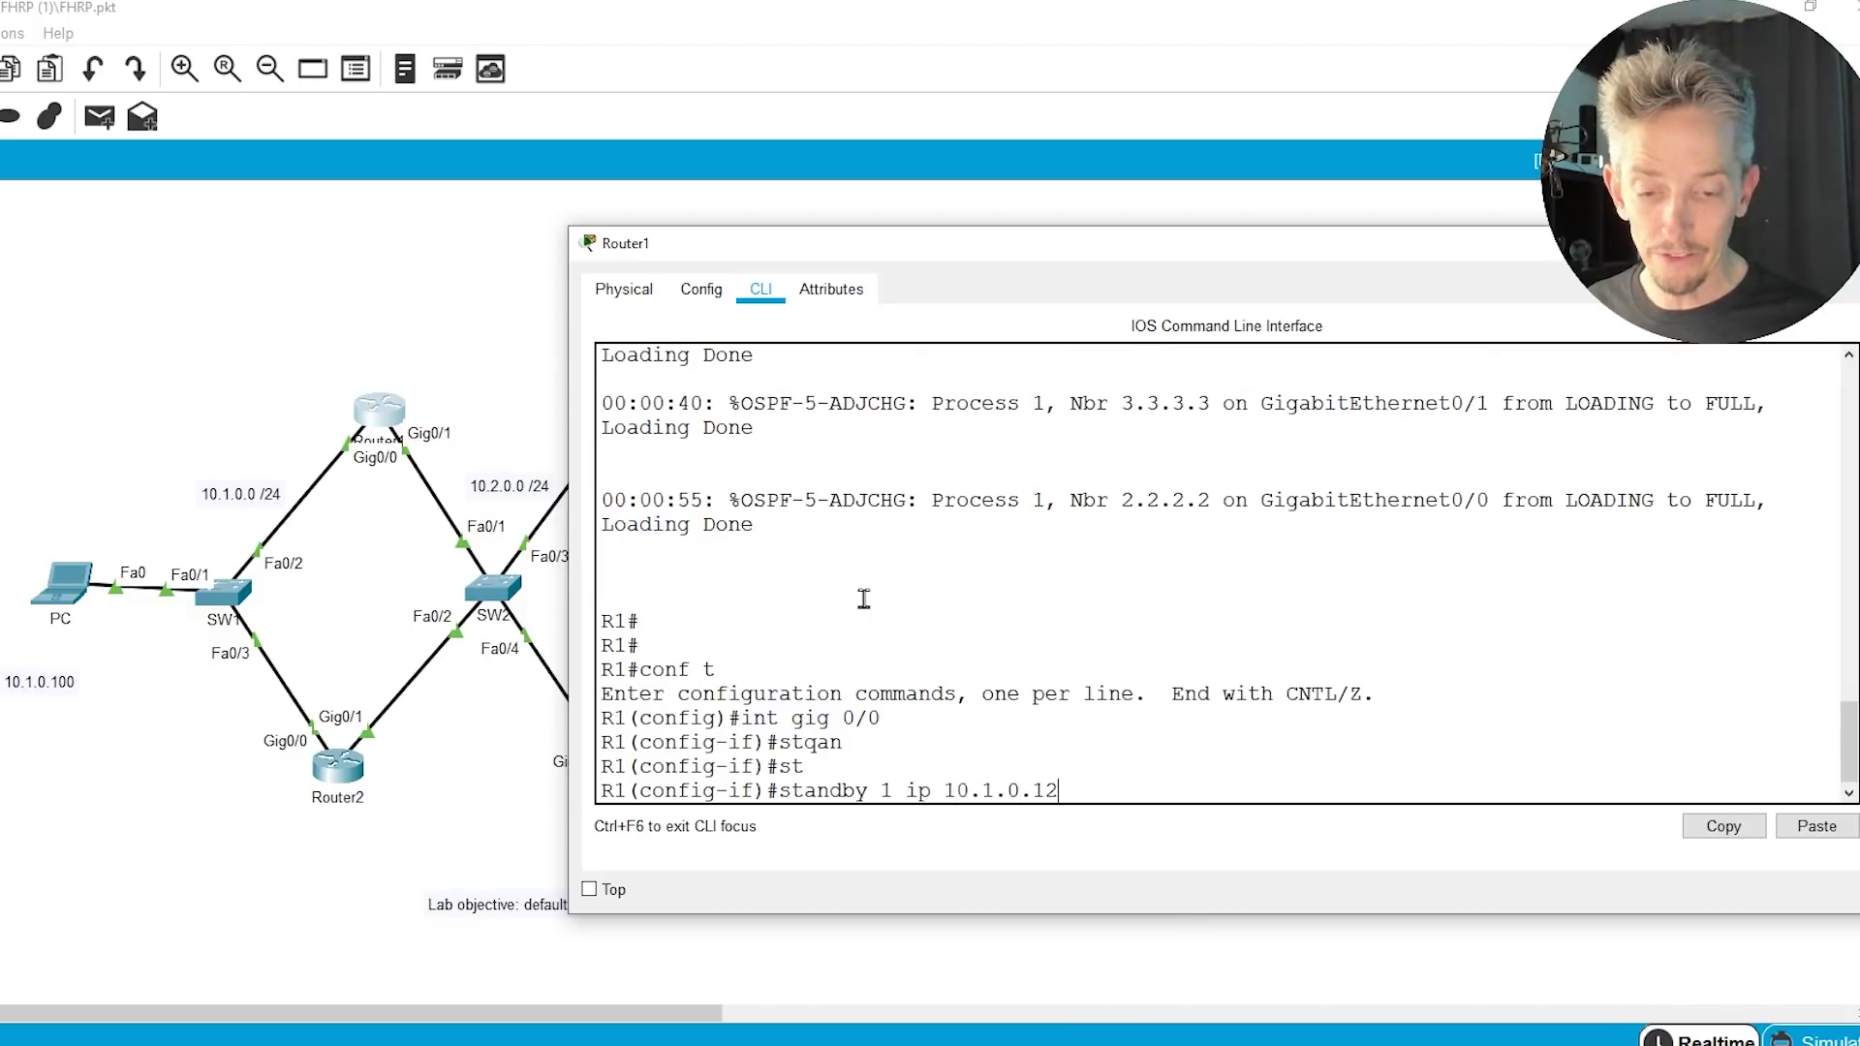
pyautogui.write('2')
pyautogui.press('Return')
# Enable preemption for HSRP group 1 with 'standby 1 preempt'.
pyautogui.press('Up')
pyautogui.press('BackSpace')
pyautogui.press('BackSpace')
pyautogui.press('BackSpace')
pyautogui.press('BackSpace')
pyautogui.press('BackSpace')
pyautogui.press('BackSpace')
pyautogui.press('BackSpace')
pyautogui.press('BackSpace')
pyautogui.press('BackSpace')
pyautogui.press('BackSpace')
pyautogui.press('BackSpace')
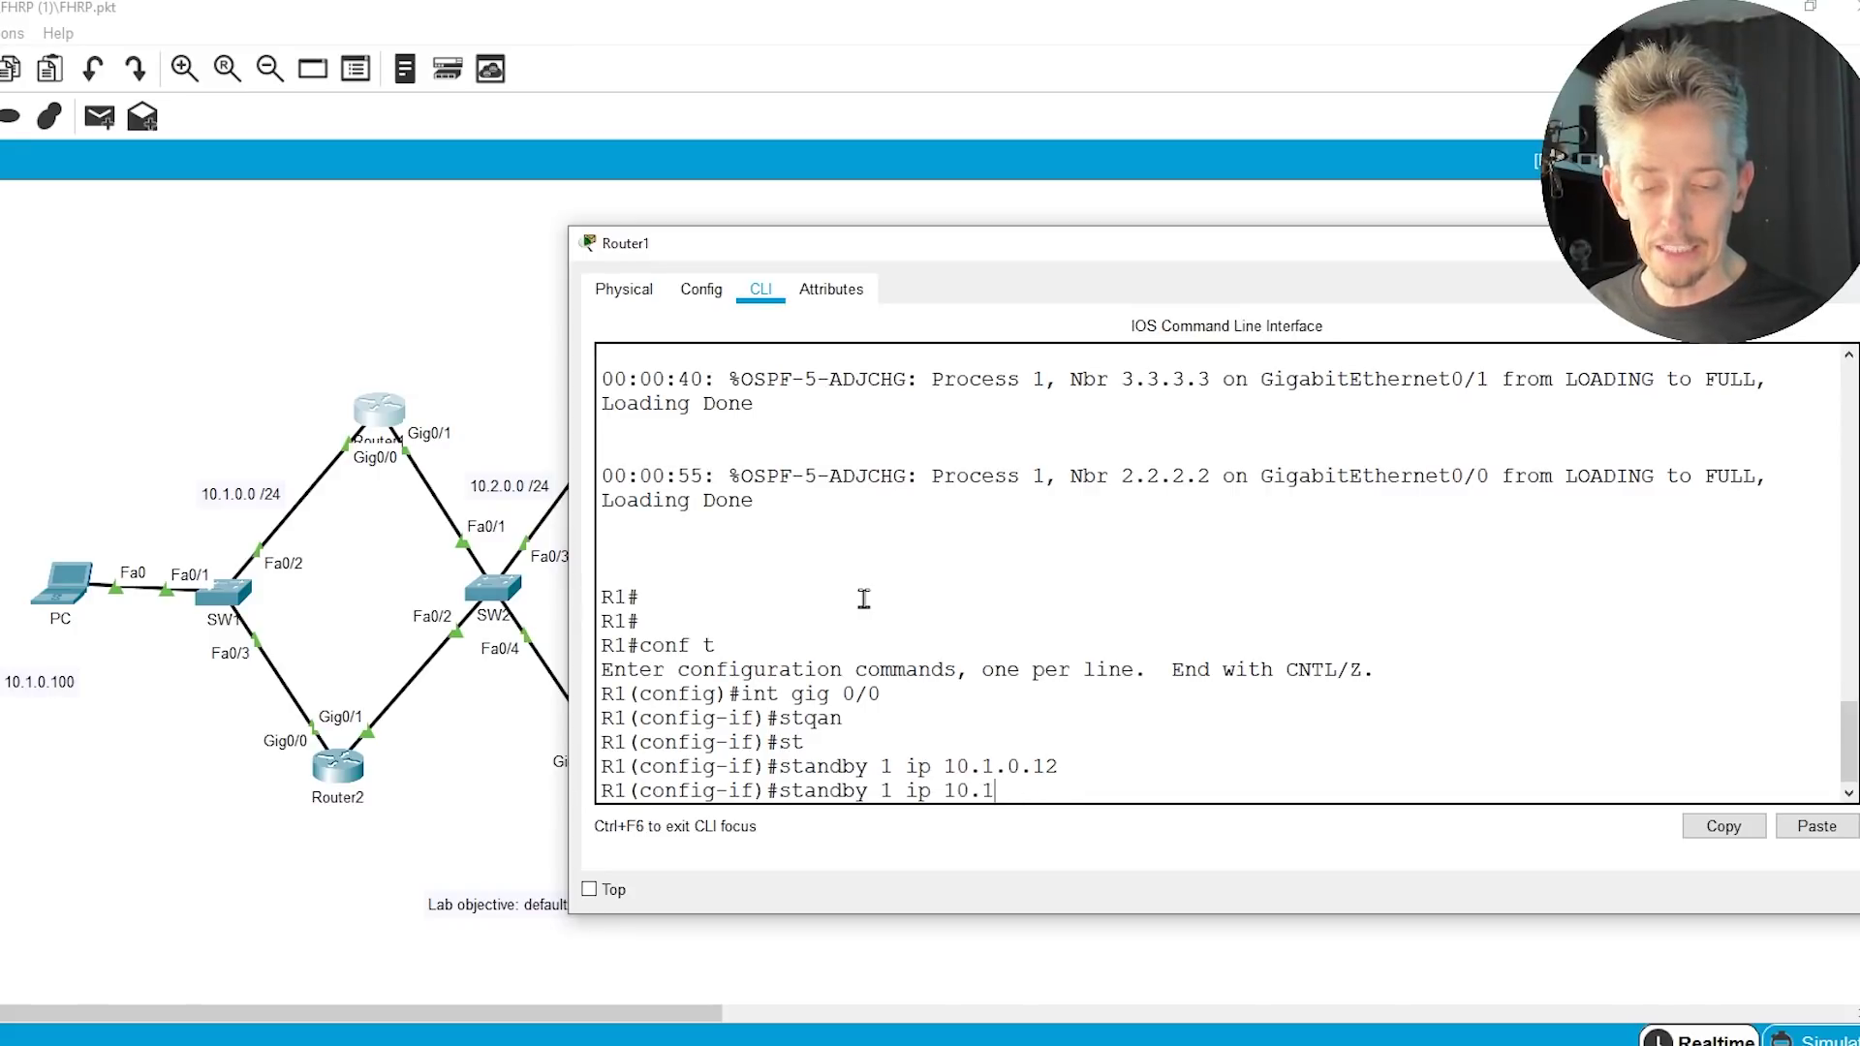
pyautogui.write('pre')
pyautogui.press('Tab')
pyautogui.press('Return')
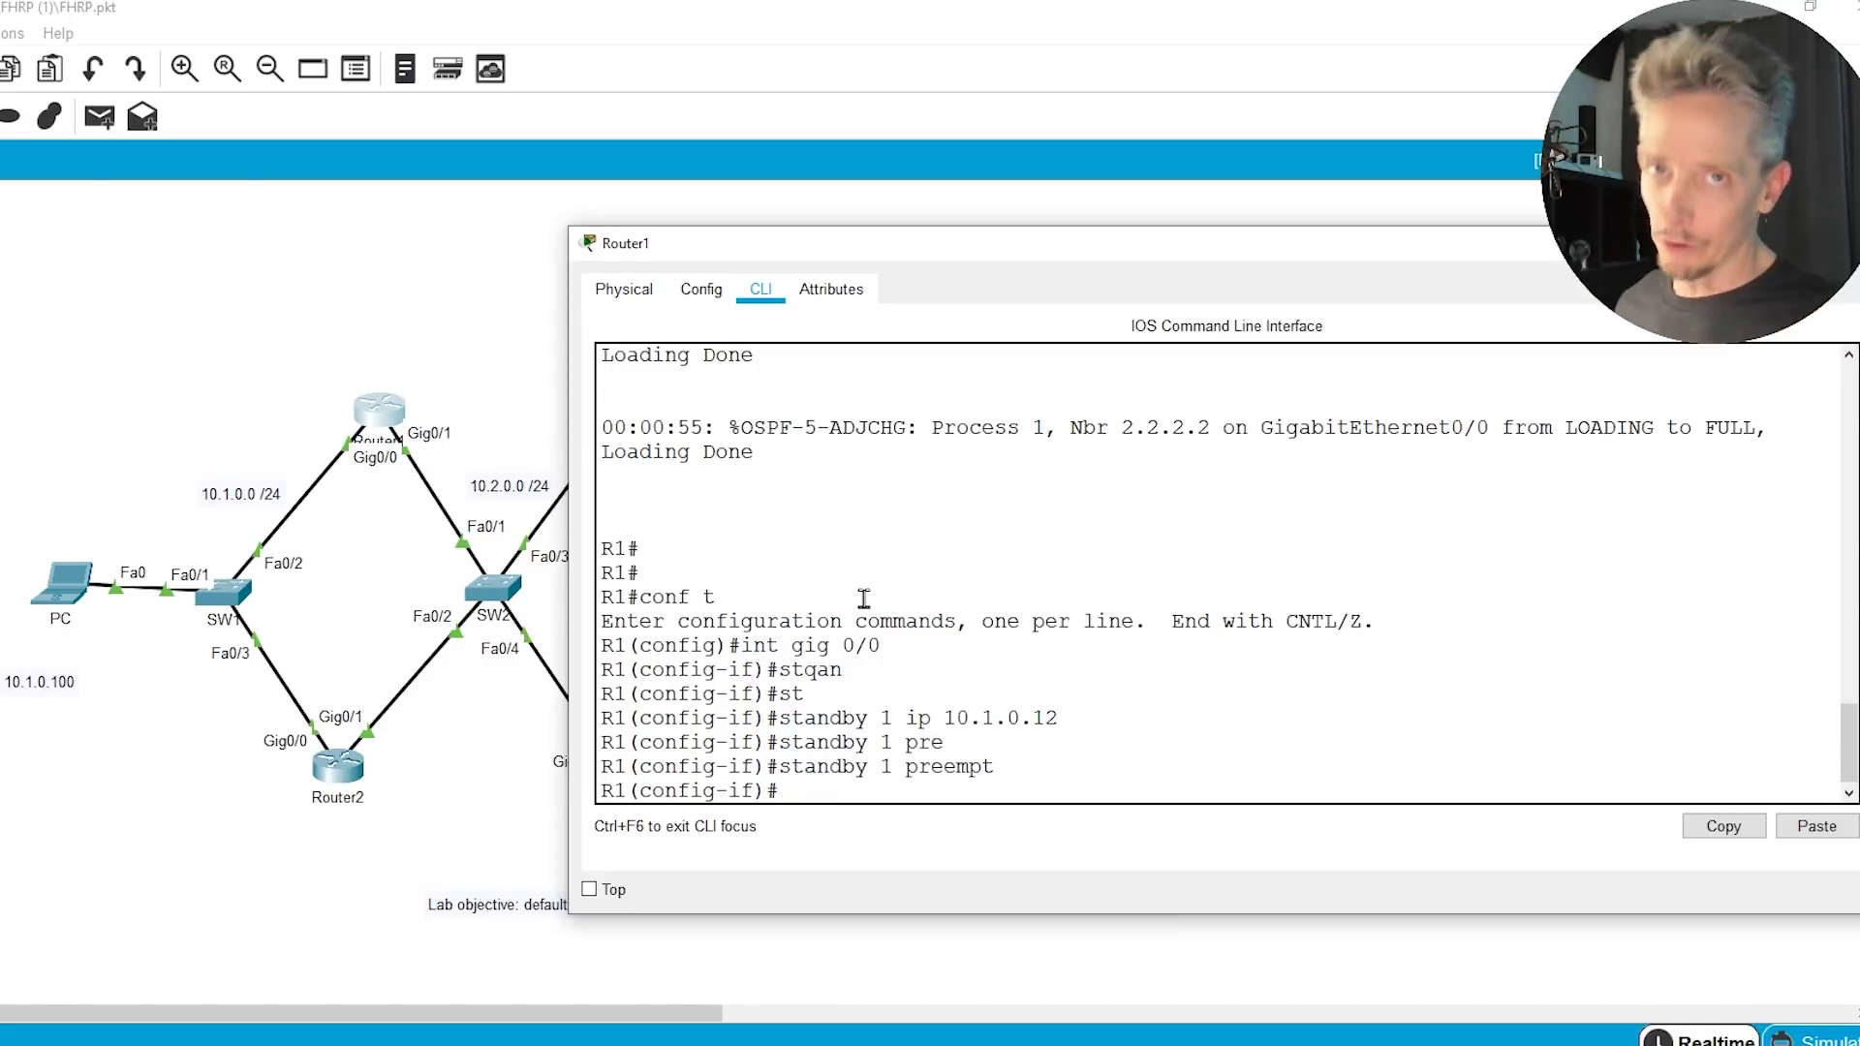
# Set HSRP group 1 priority to 105 and leave configuration mode.
pyautogui.write('standby 1 ')
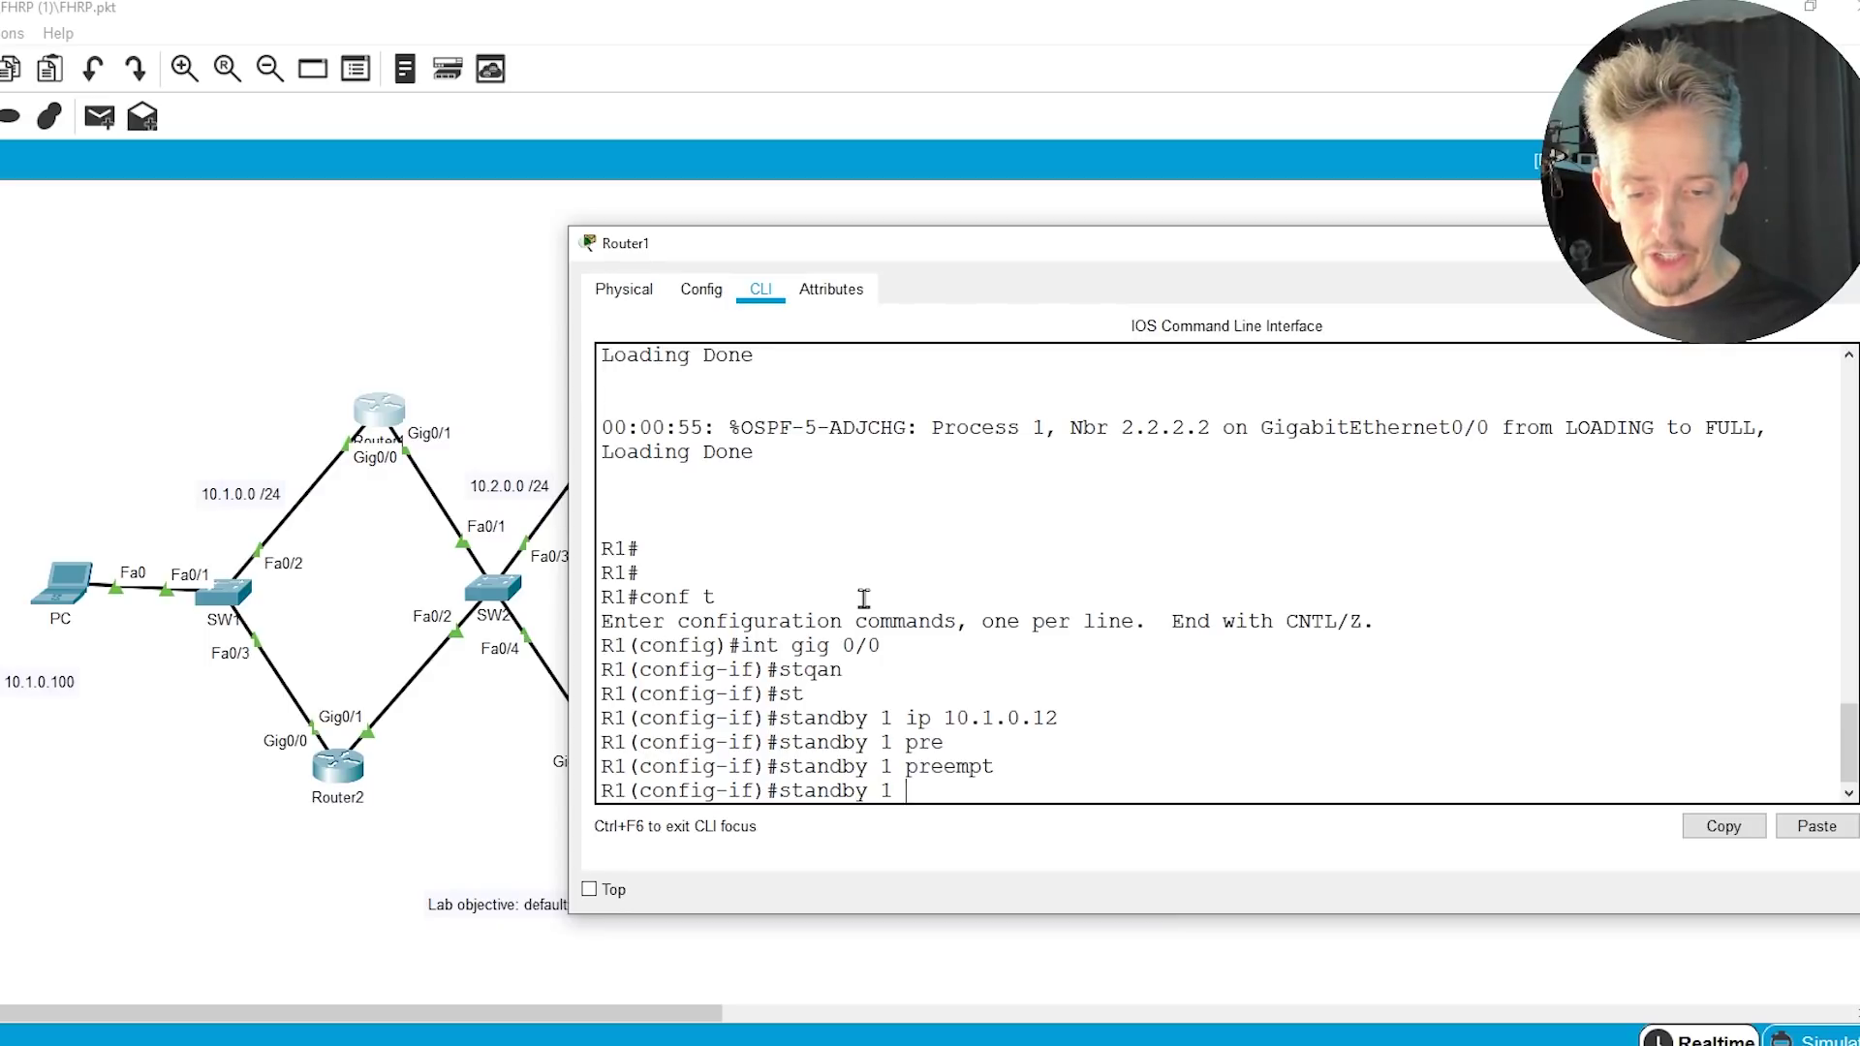
pyautogui.write('prio')
pyautogui.press('Tab')
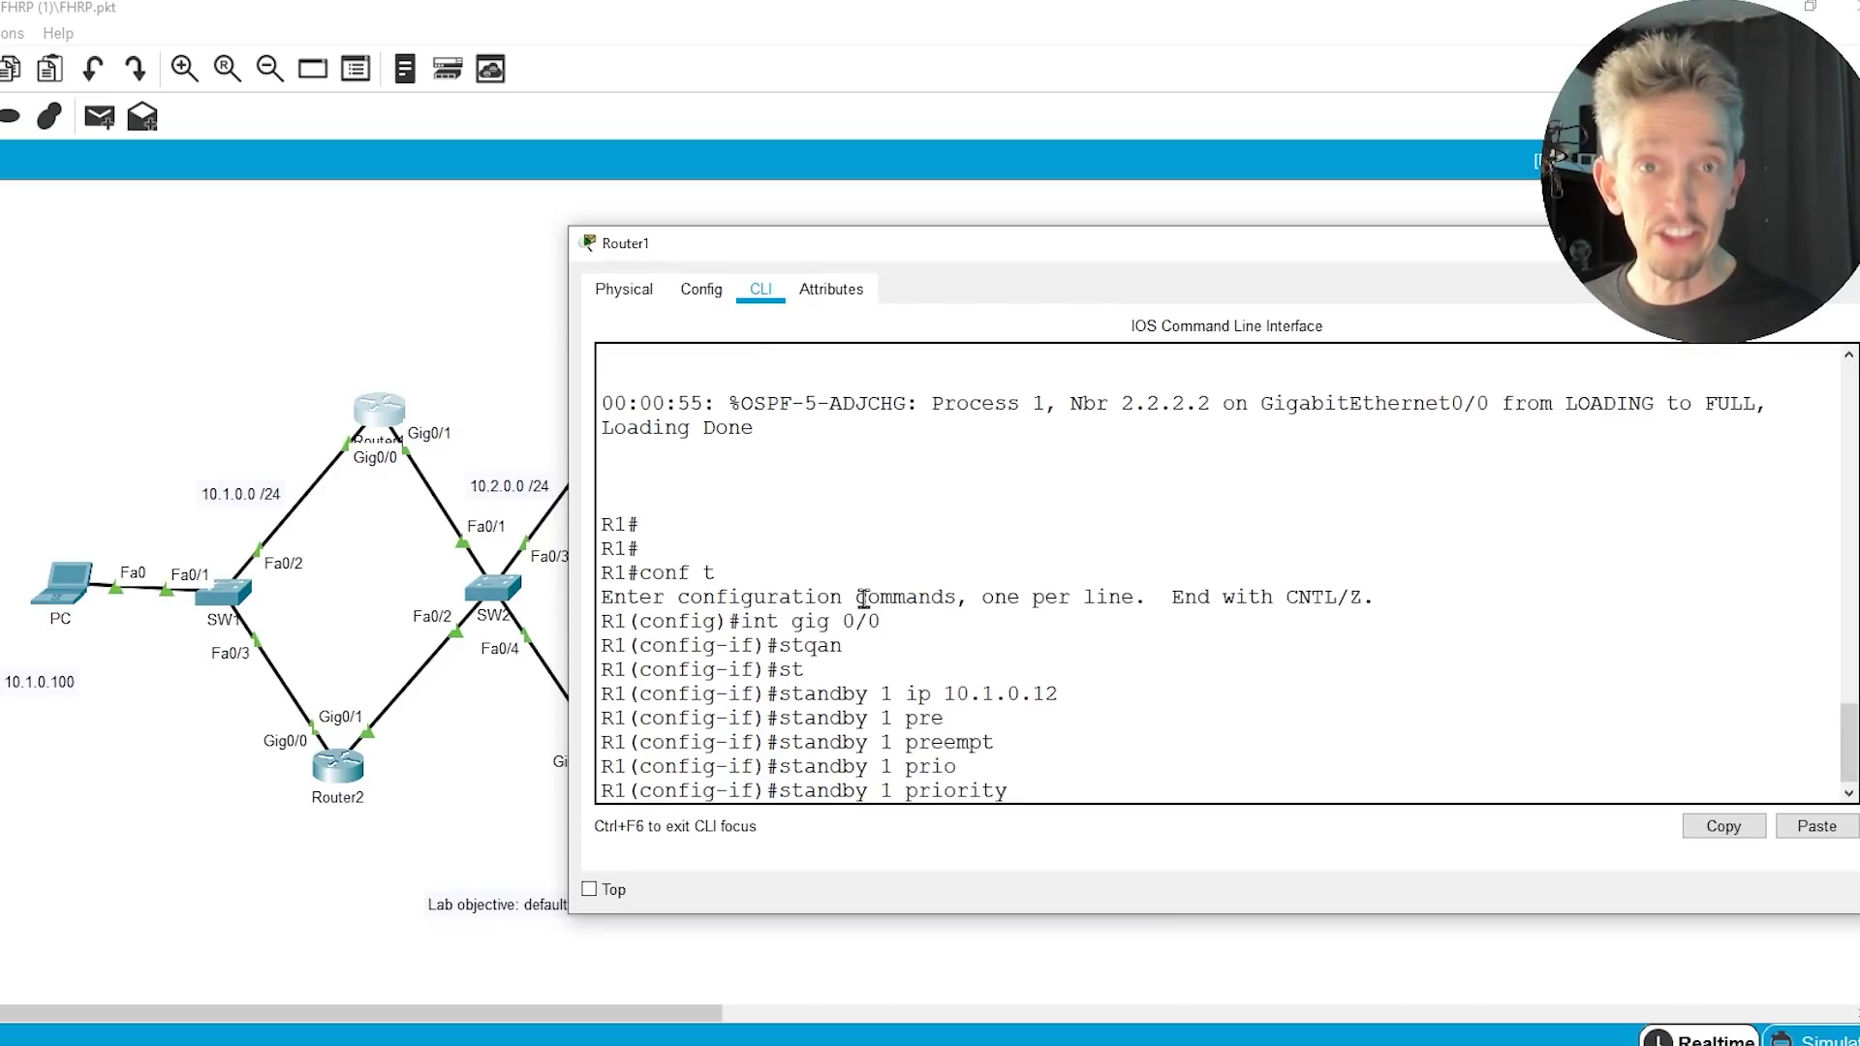
pyautogui.write('105')
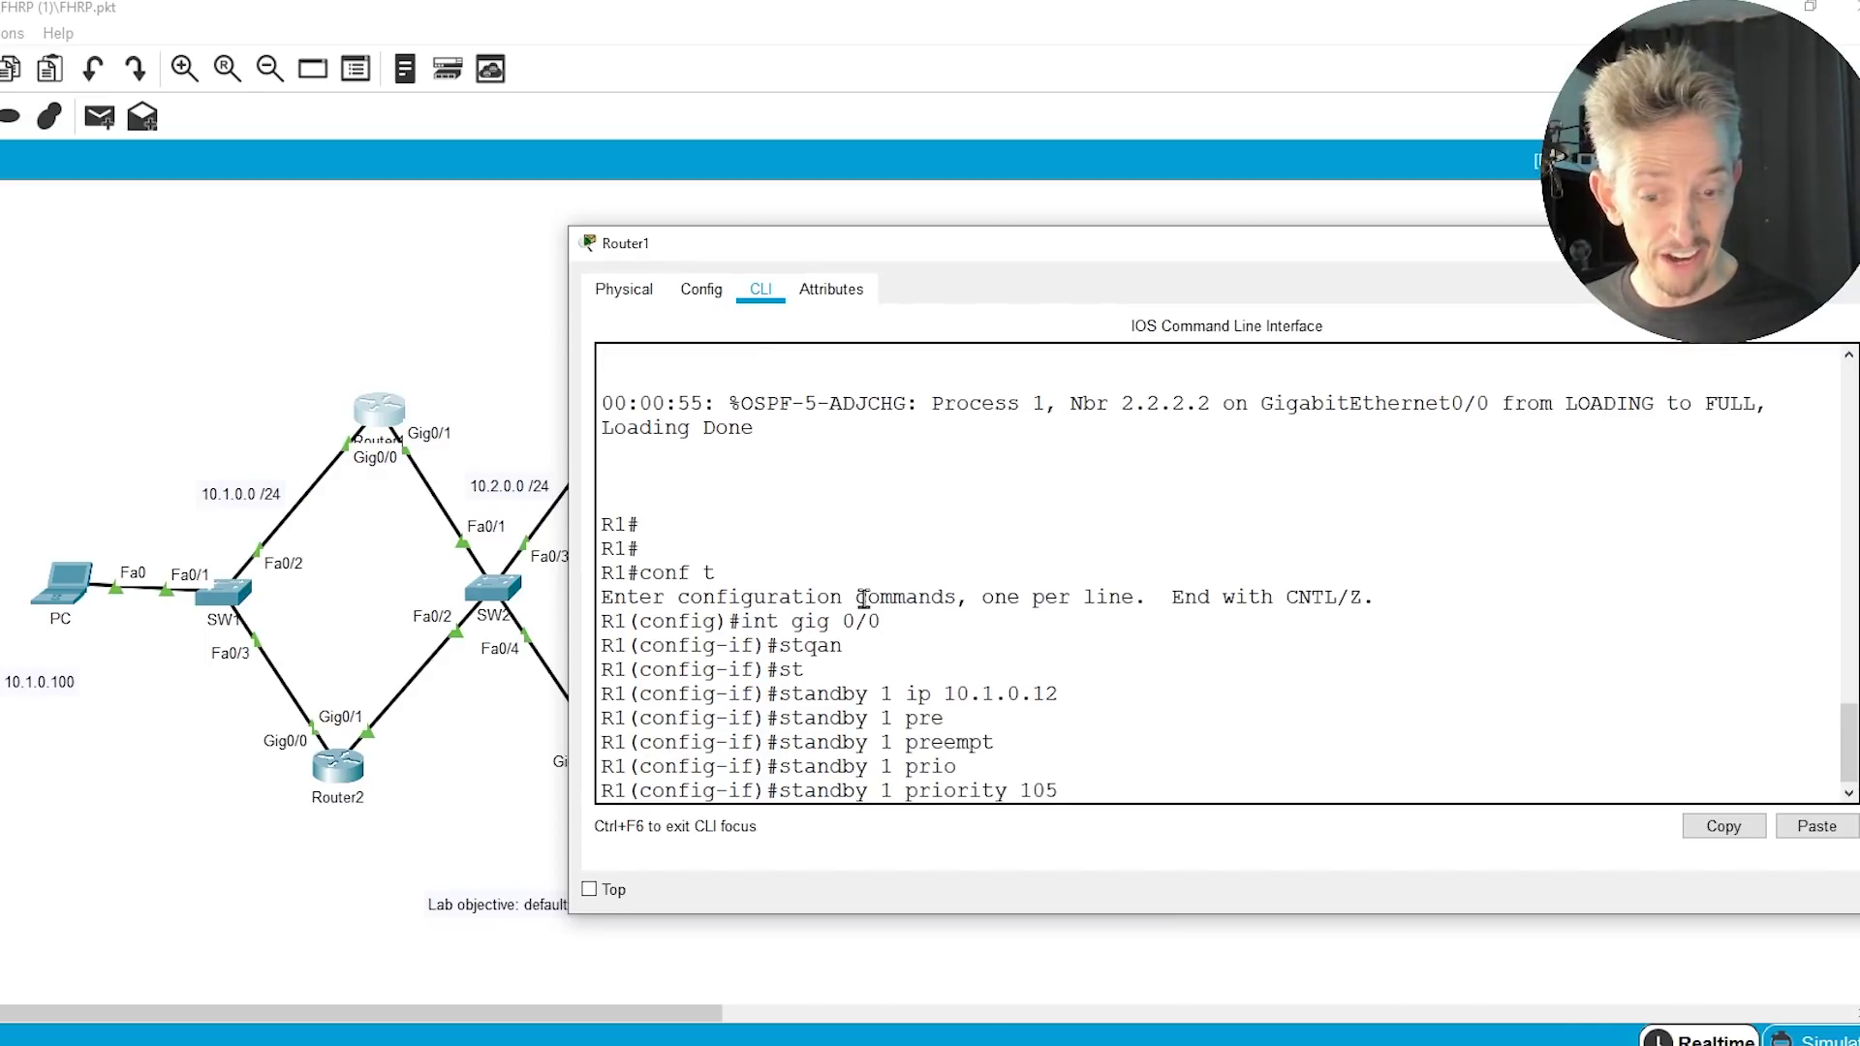
pyautogui.press('Return')
pyautogui.write('end')
pyautogui.press('Return')
pyautogui.press('Return')
pyautogui.press('Return')
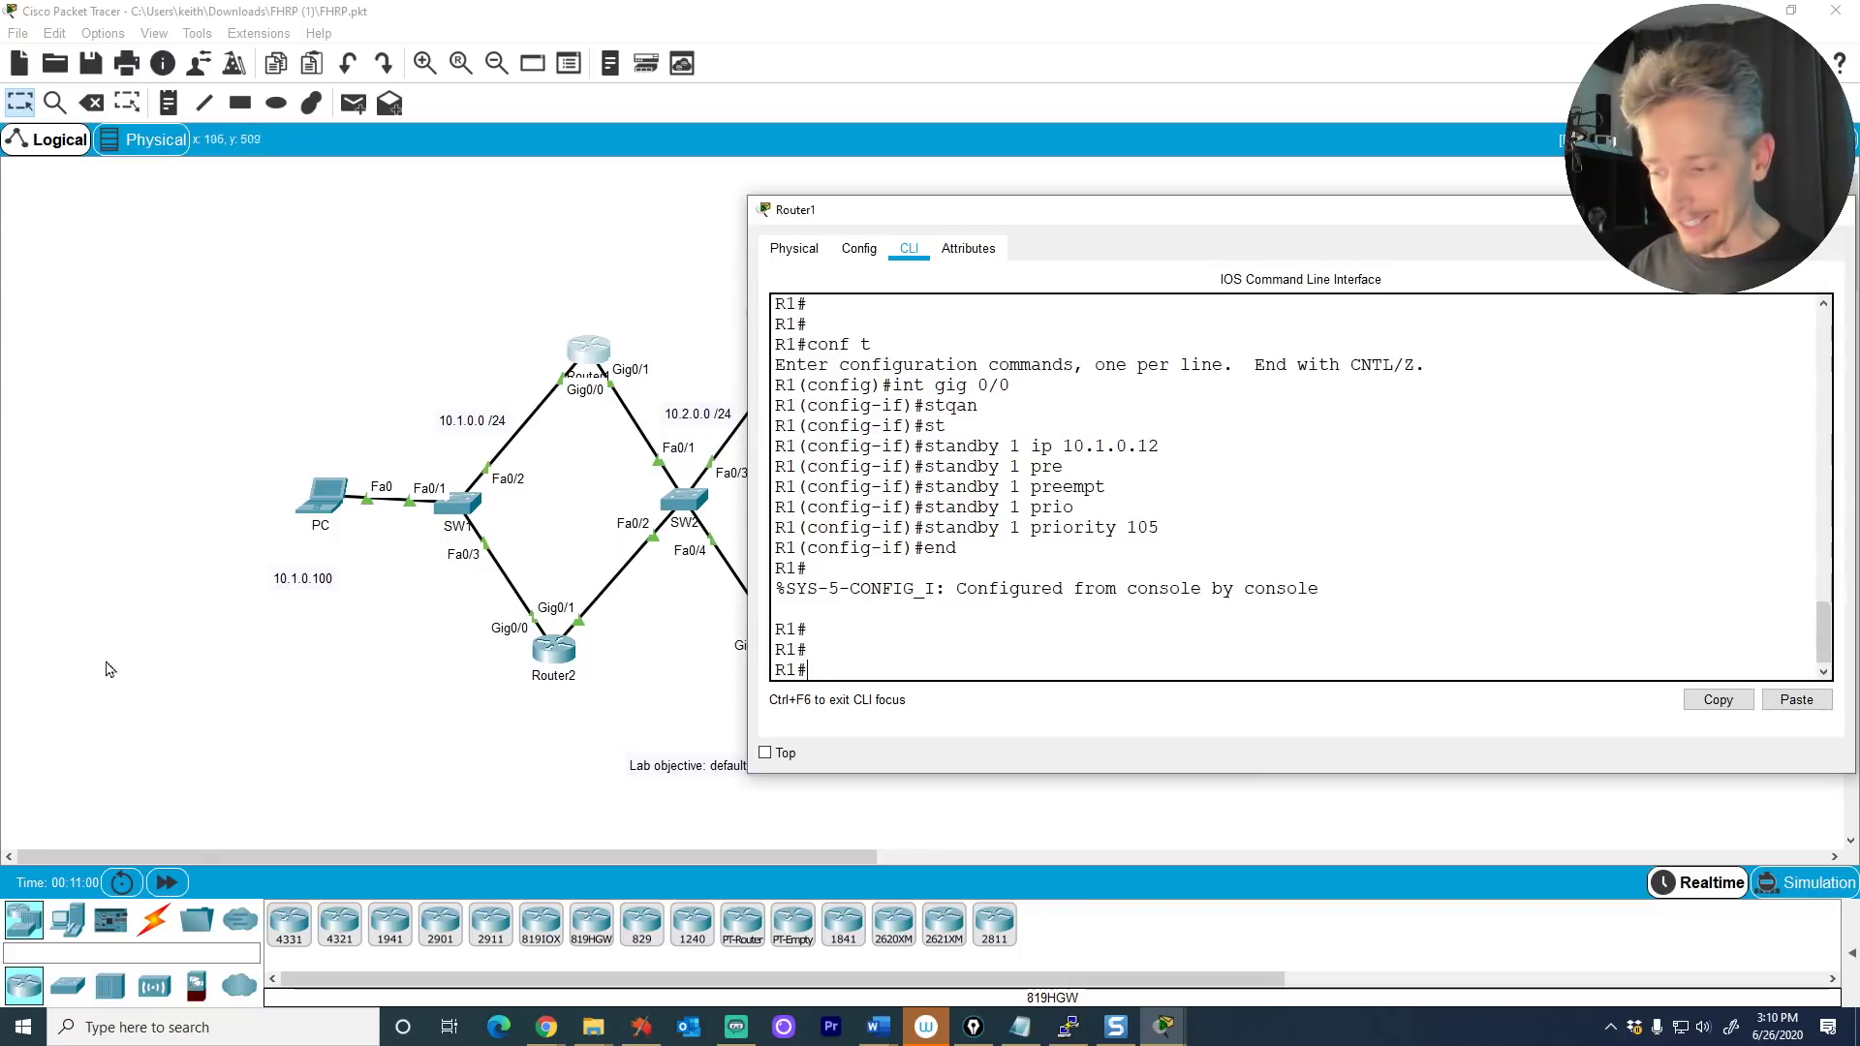
# Fast-forward simulation time, check Router1's HSRP state messages, then open Router2.
pyautogui.click(169, 883)
pyautogui.click(168, 883)
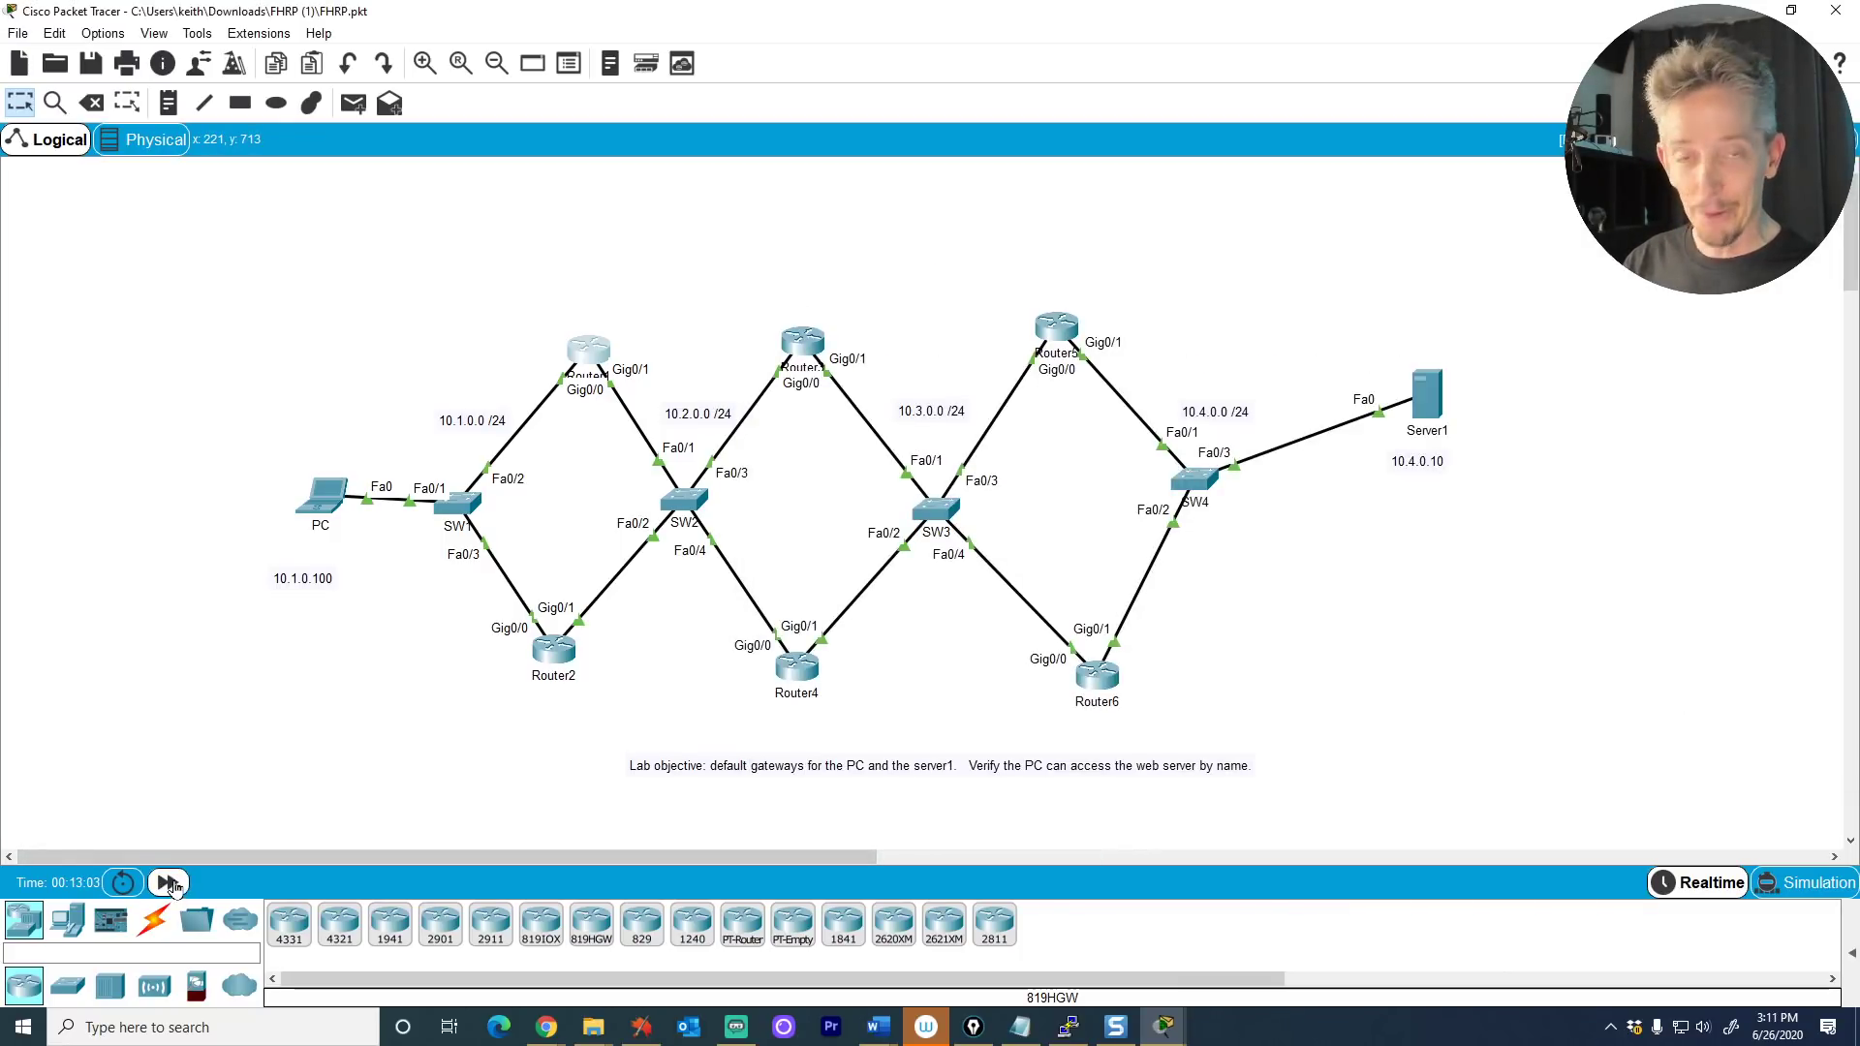
pyautogui.click(169, 884)
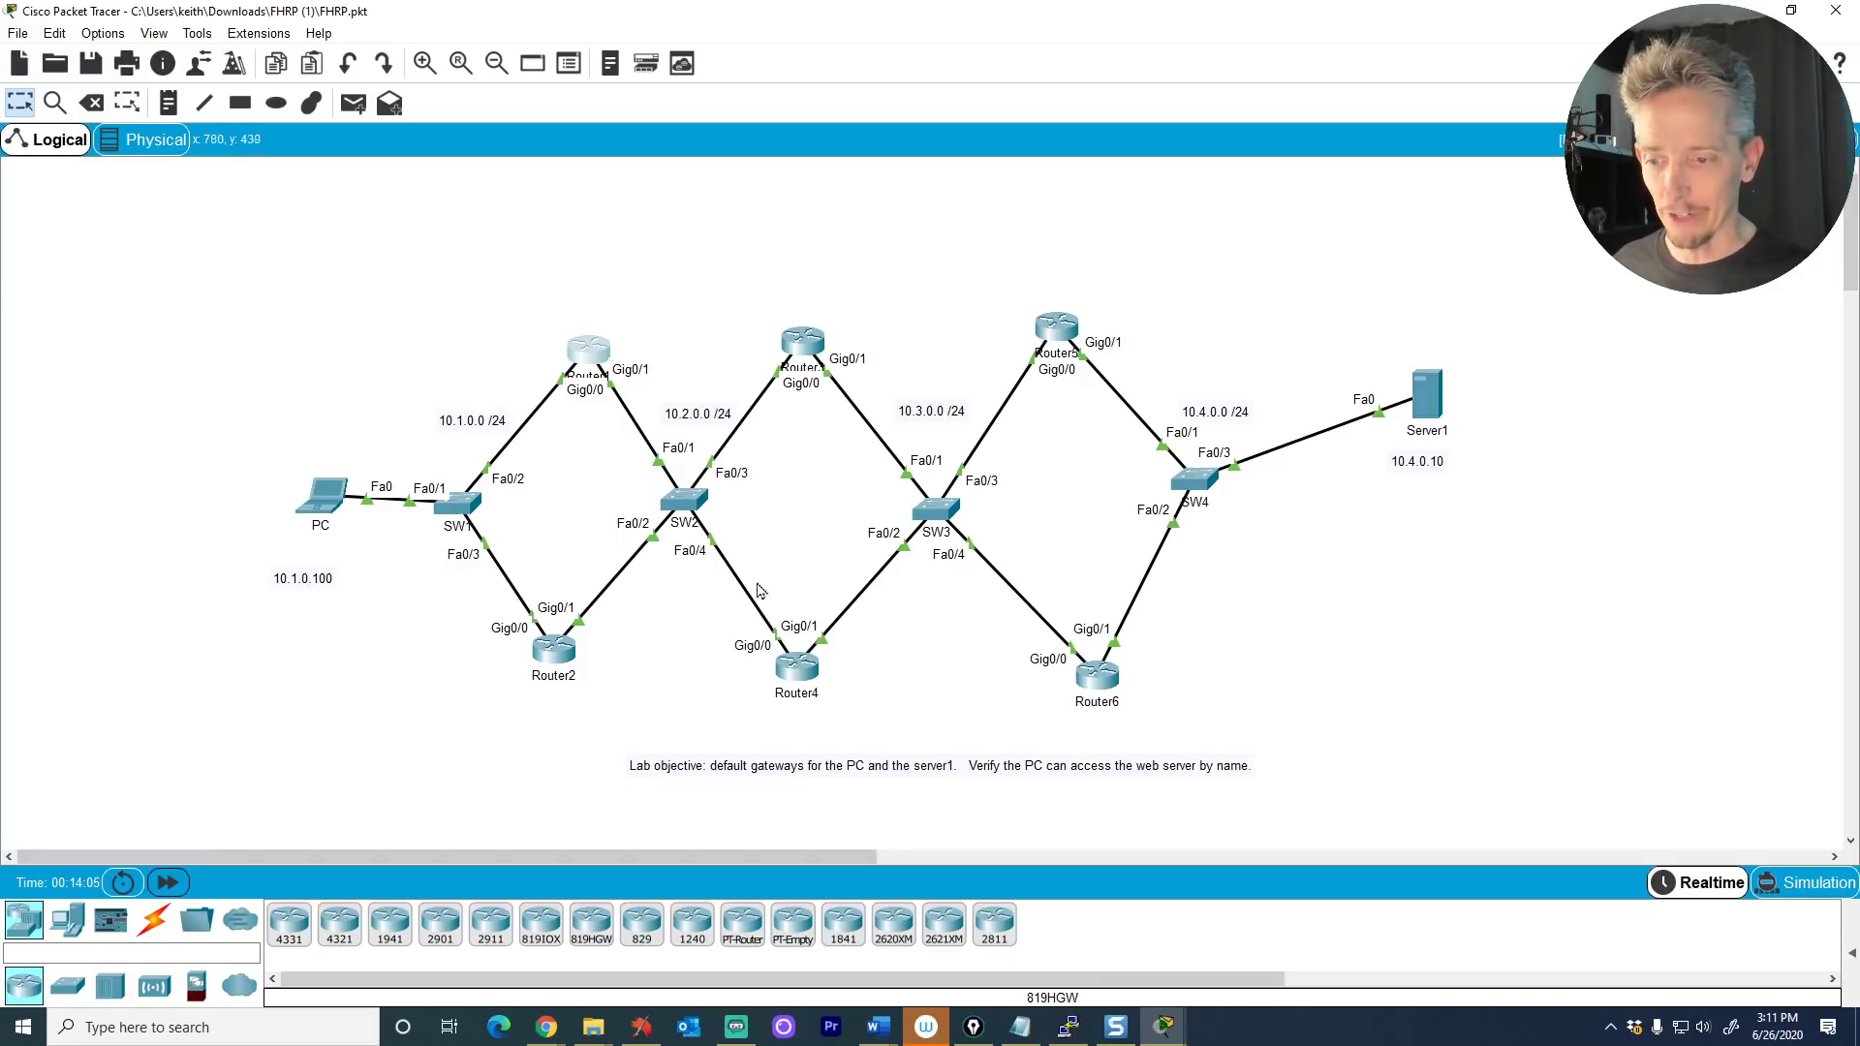
pyautogui.click(593, 354)
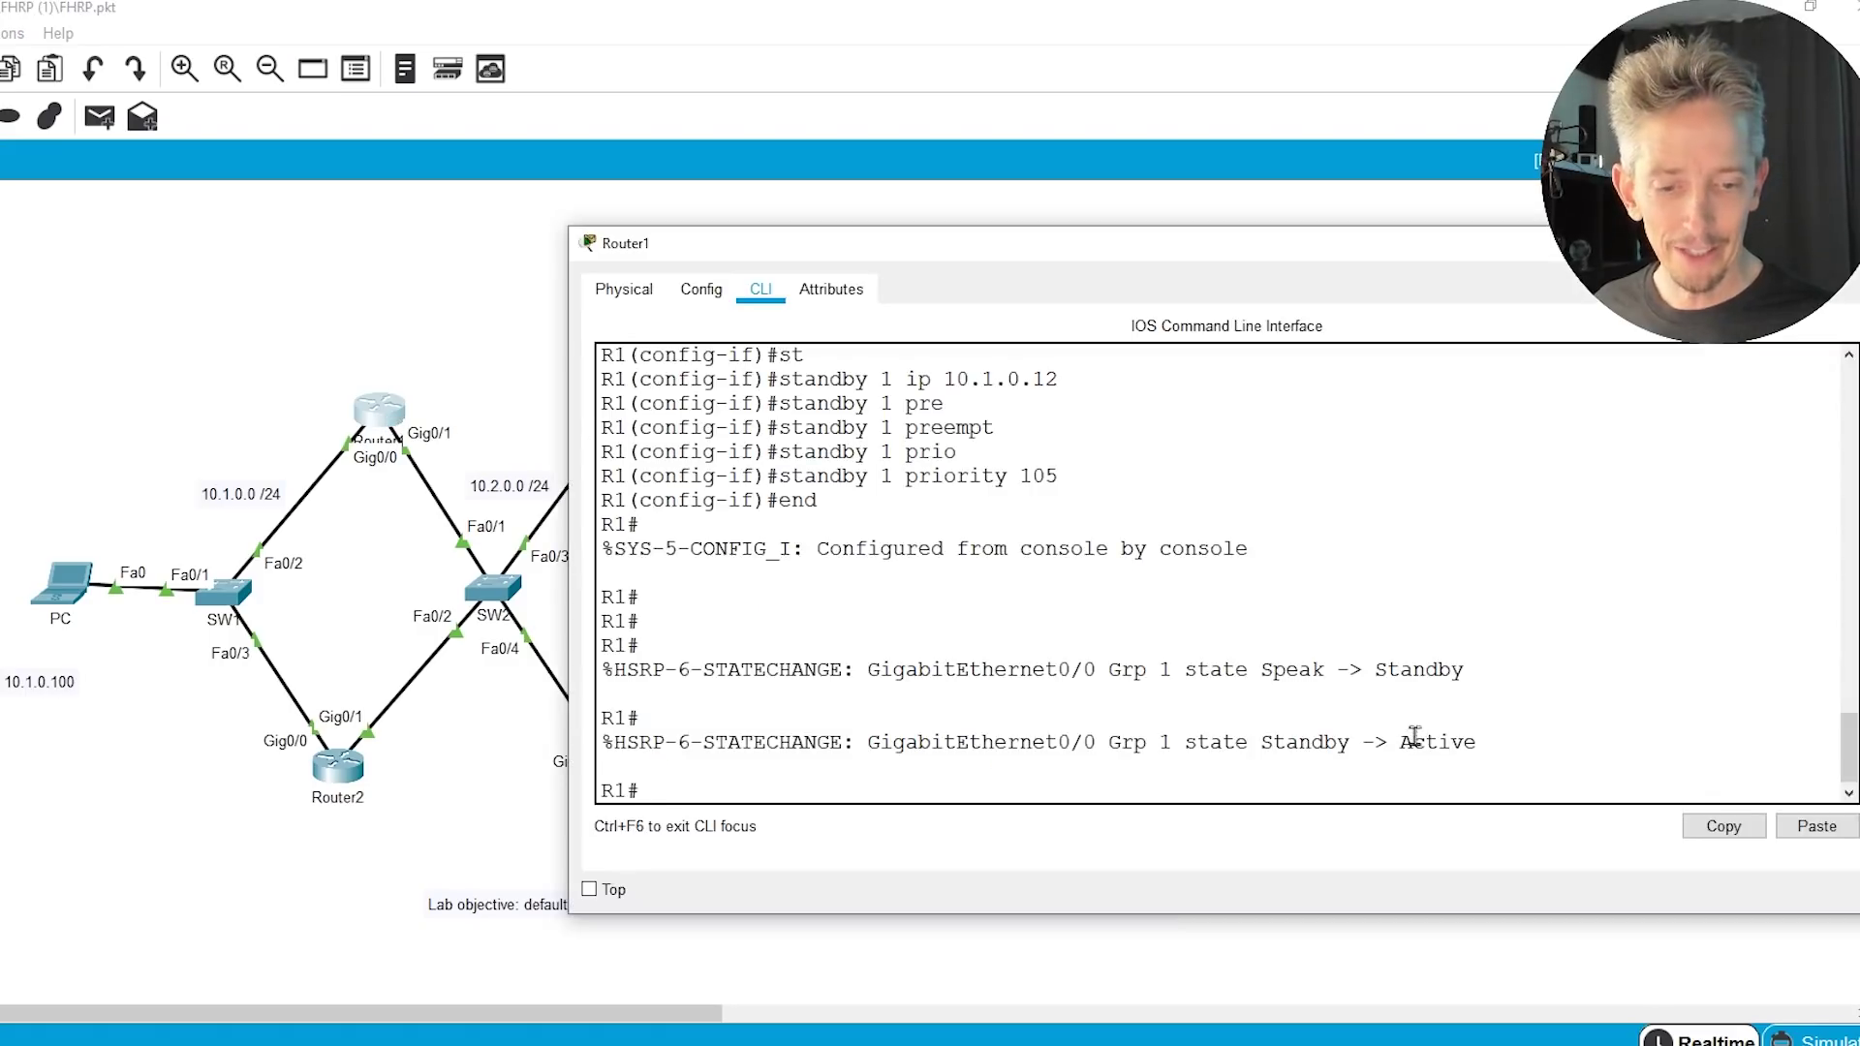
pyautogui.press('Return')
pyautogui.press('Return')
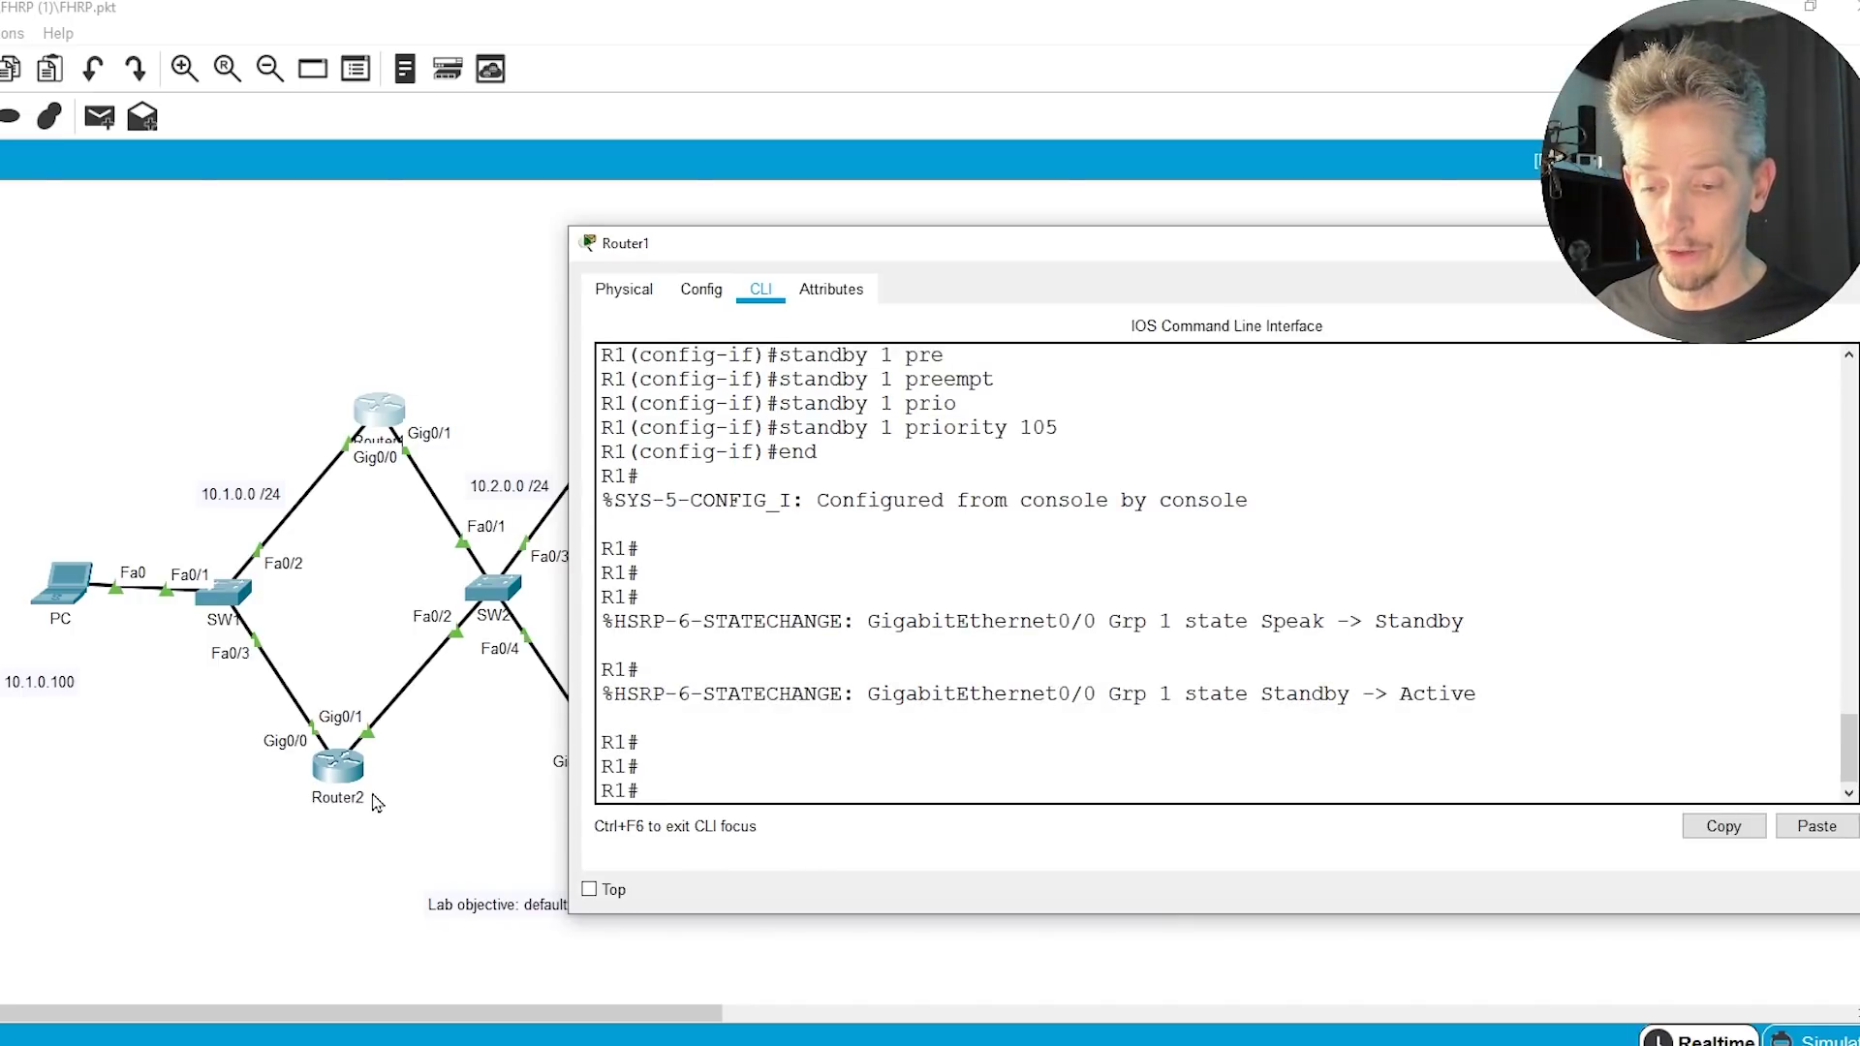
pyautogui.click(337, 779)
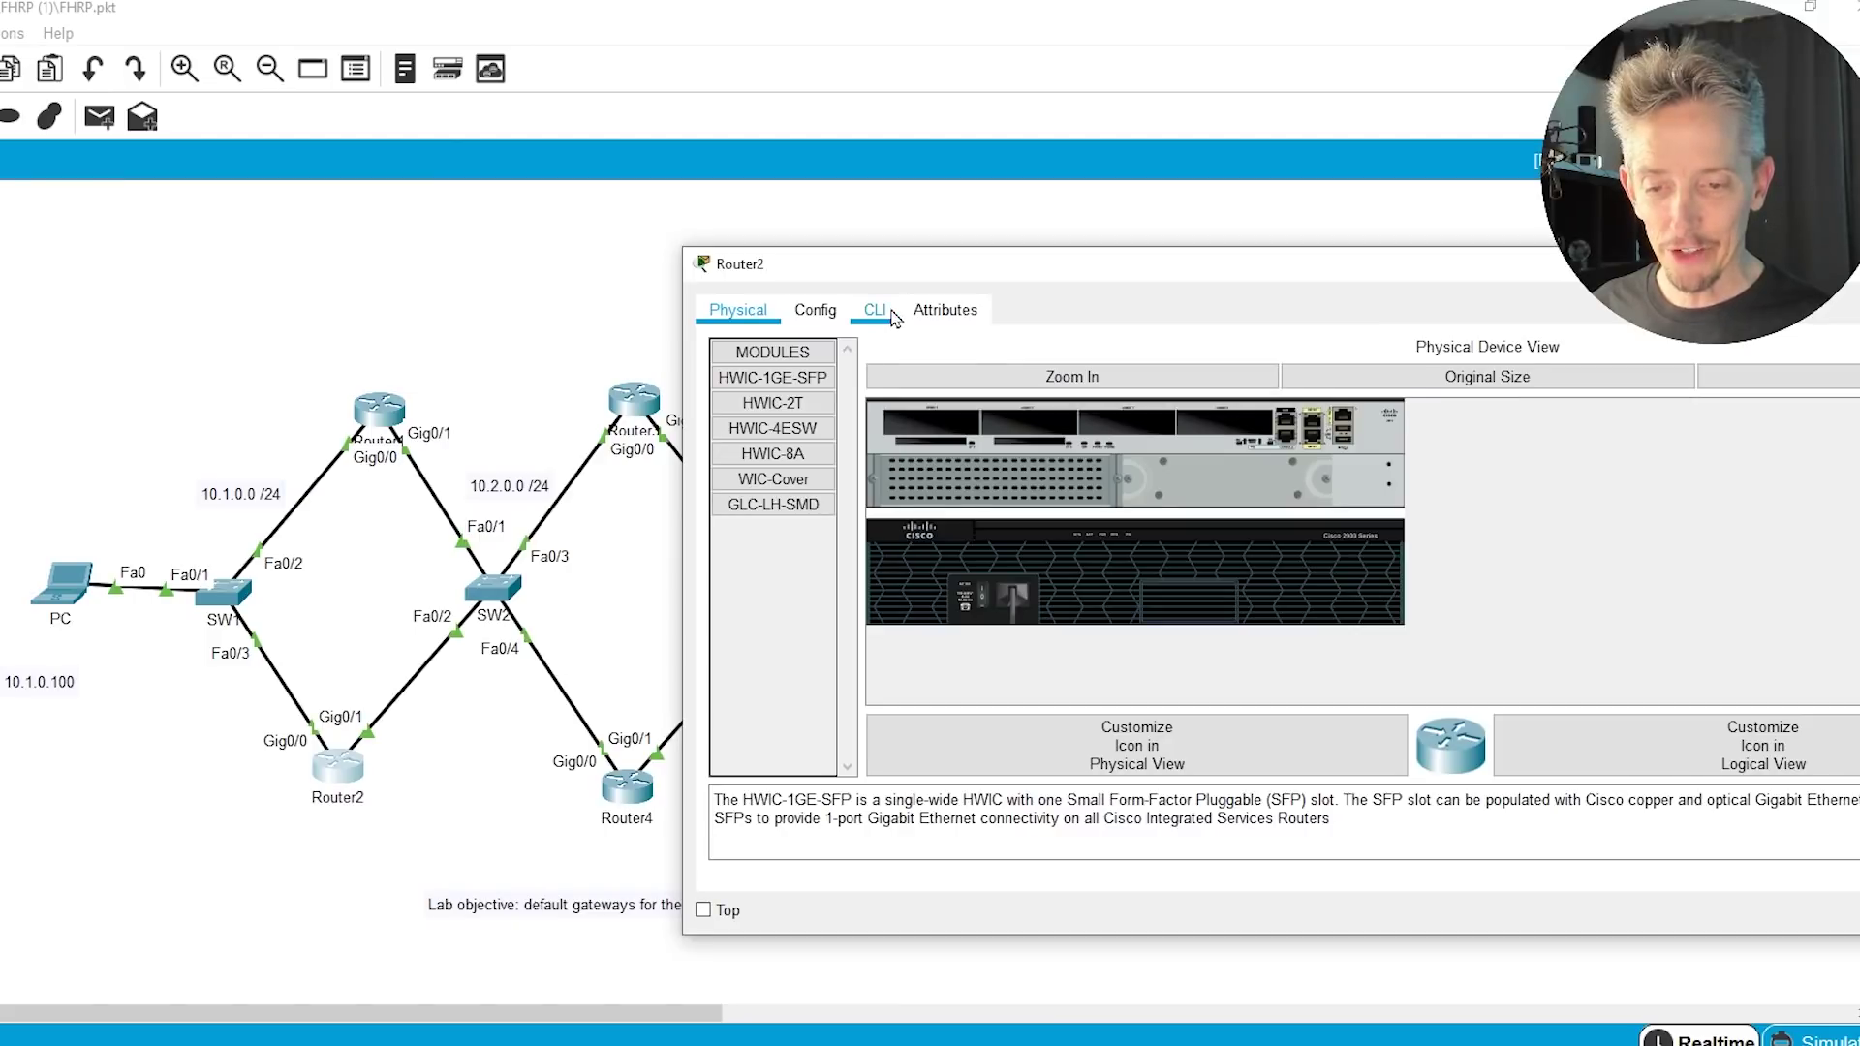
# On Router2's CLI, enter configuration mode for interface Gig0/0.
pyautogui.click(877, 318)
pyautogui.press('Return')
pyautogui.write('conf t')
pyautogui.press('Return')
pyautogui.write('int gig 0')
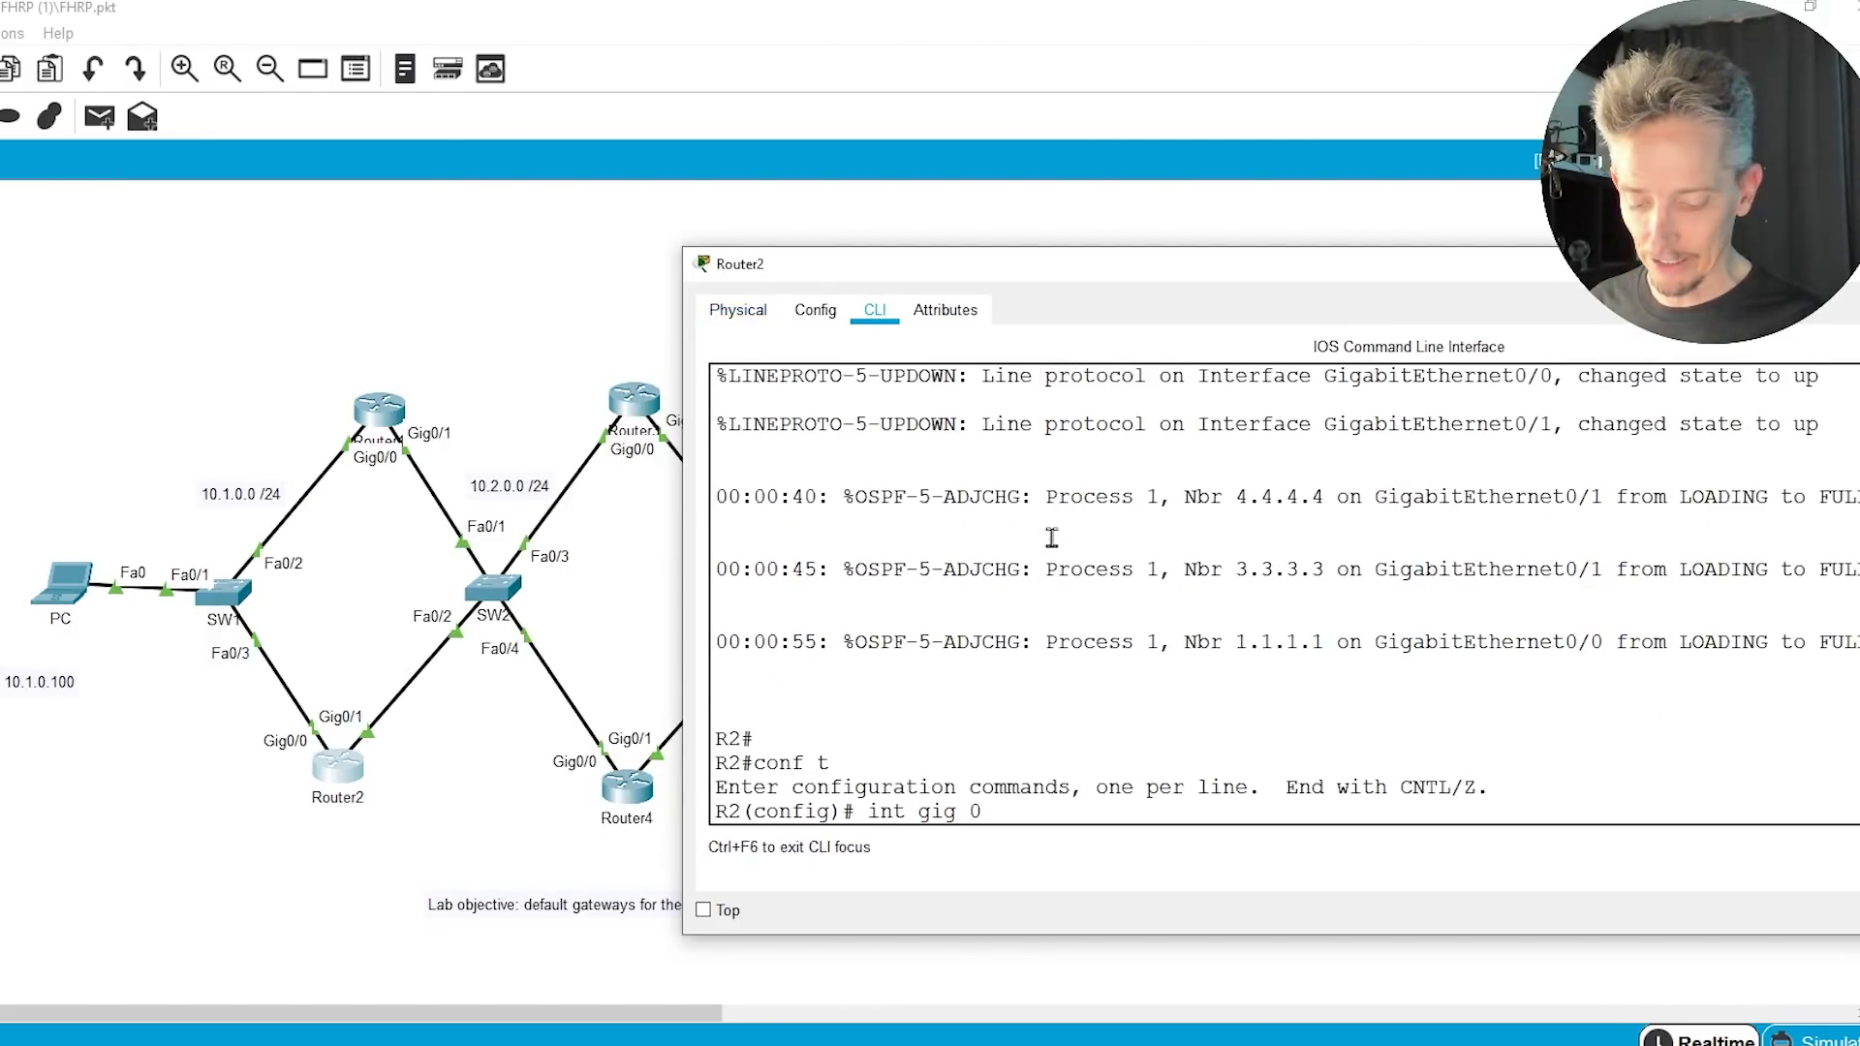
pyautogui.write('/0')
pyautogui.press('Return')
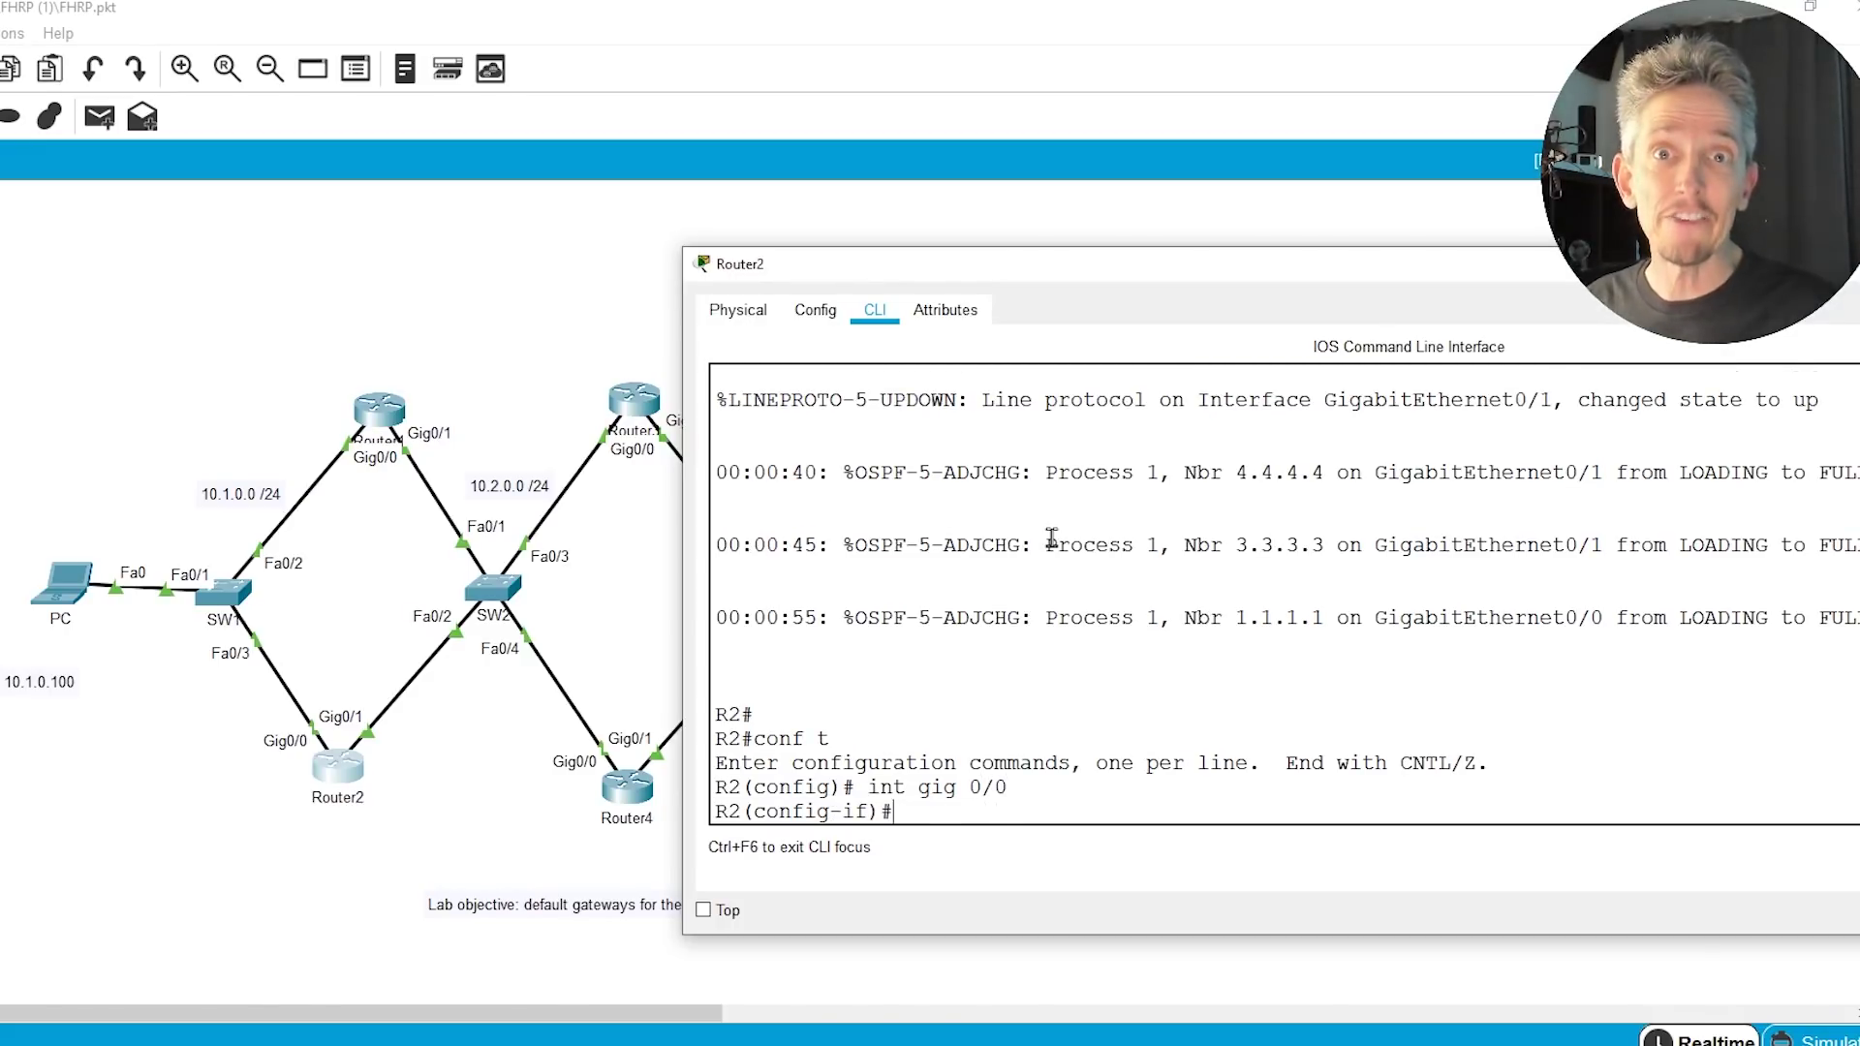
# Join HSRP group 1 with virtual IP 10.1.0.12 and enable 'standby 1 preempt'.
pyautogui.write('stan')
pyautogui.press('Tab')
pyautogui.press('Tab')
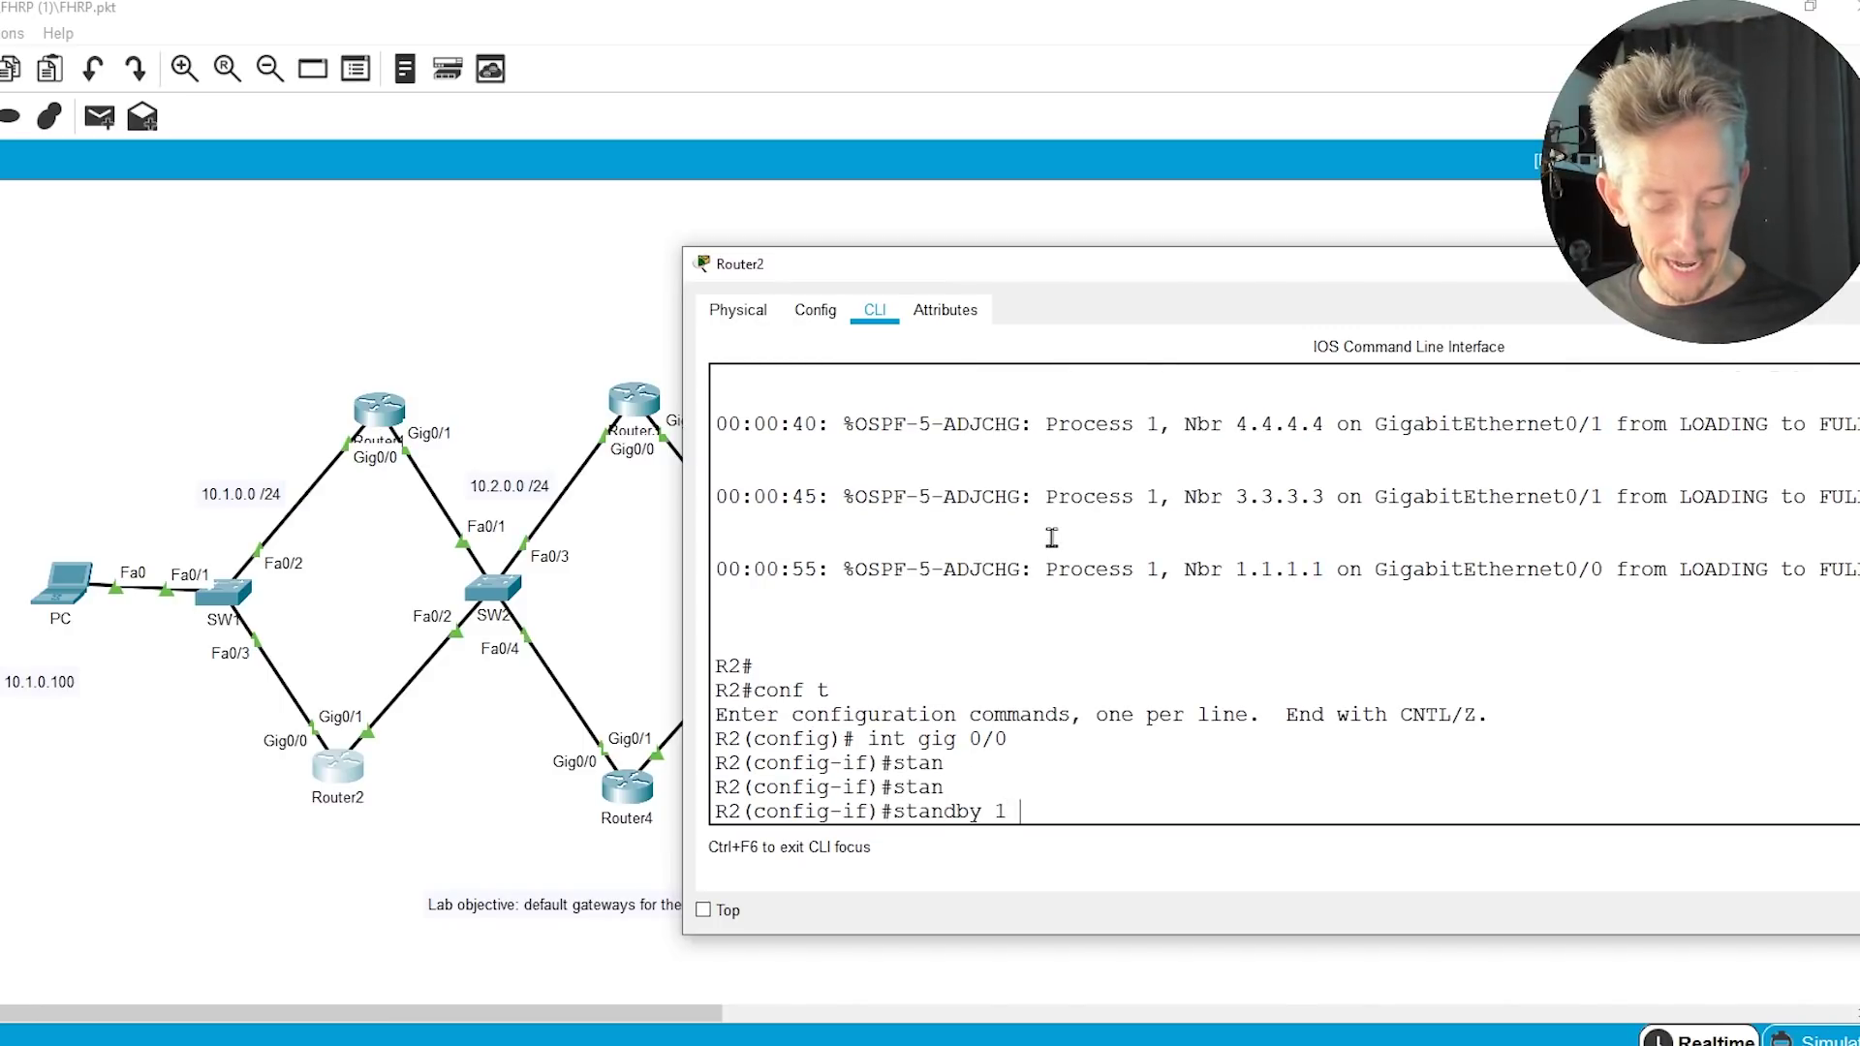
pyautogui.write('1 ip 10.1.0')
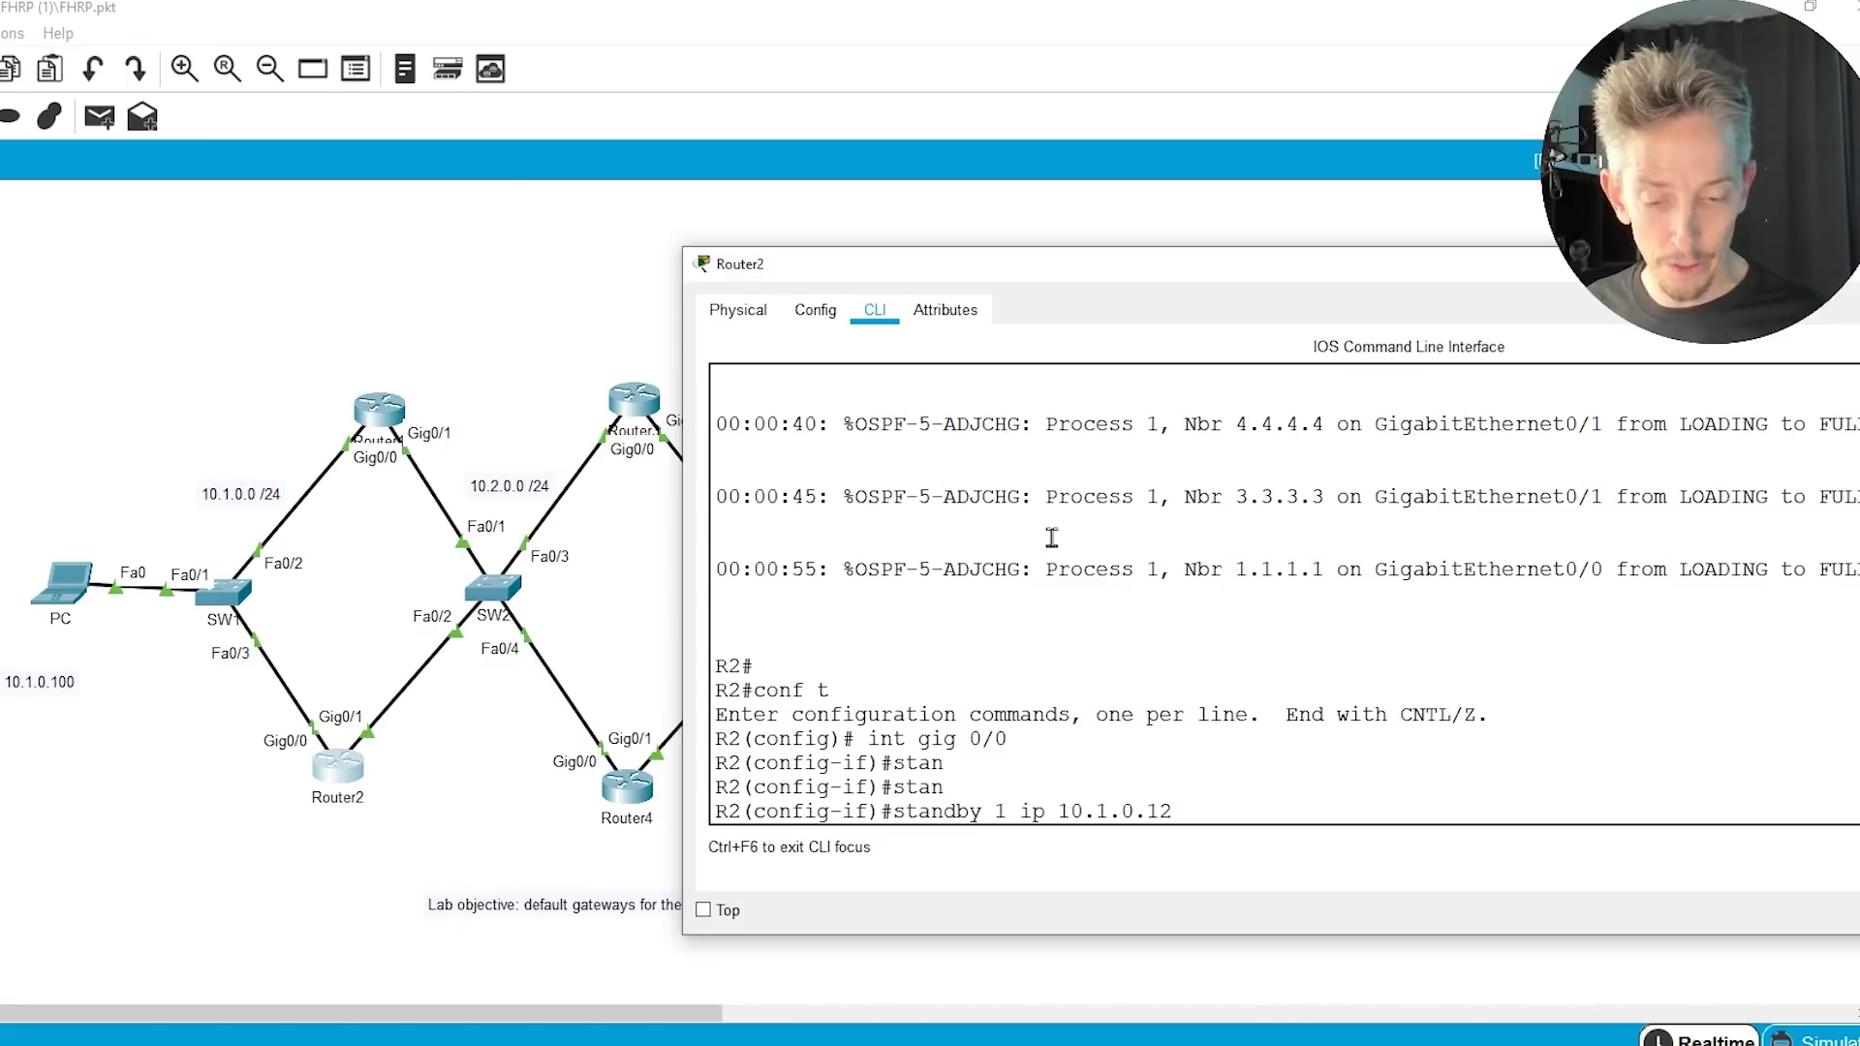
pyautogui.write('.12')
pyautogui.press('Return')
pyautogui.press('Up')
pyautogui.press('BackSpace')
pyautogui.press('BackSpace')
pyautogui.press('BackSpace')
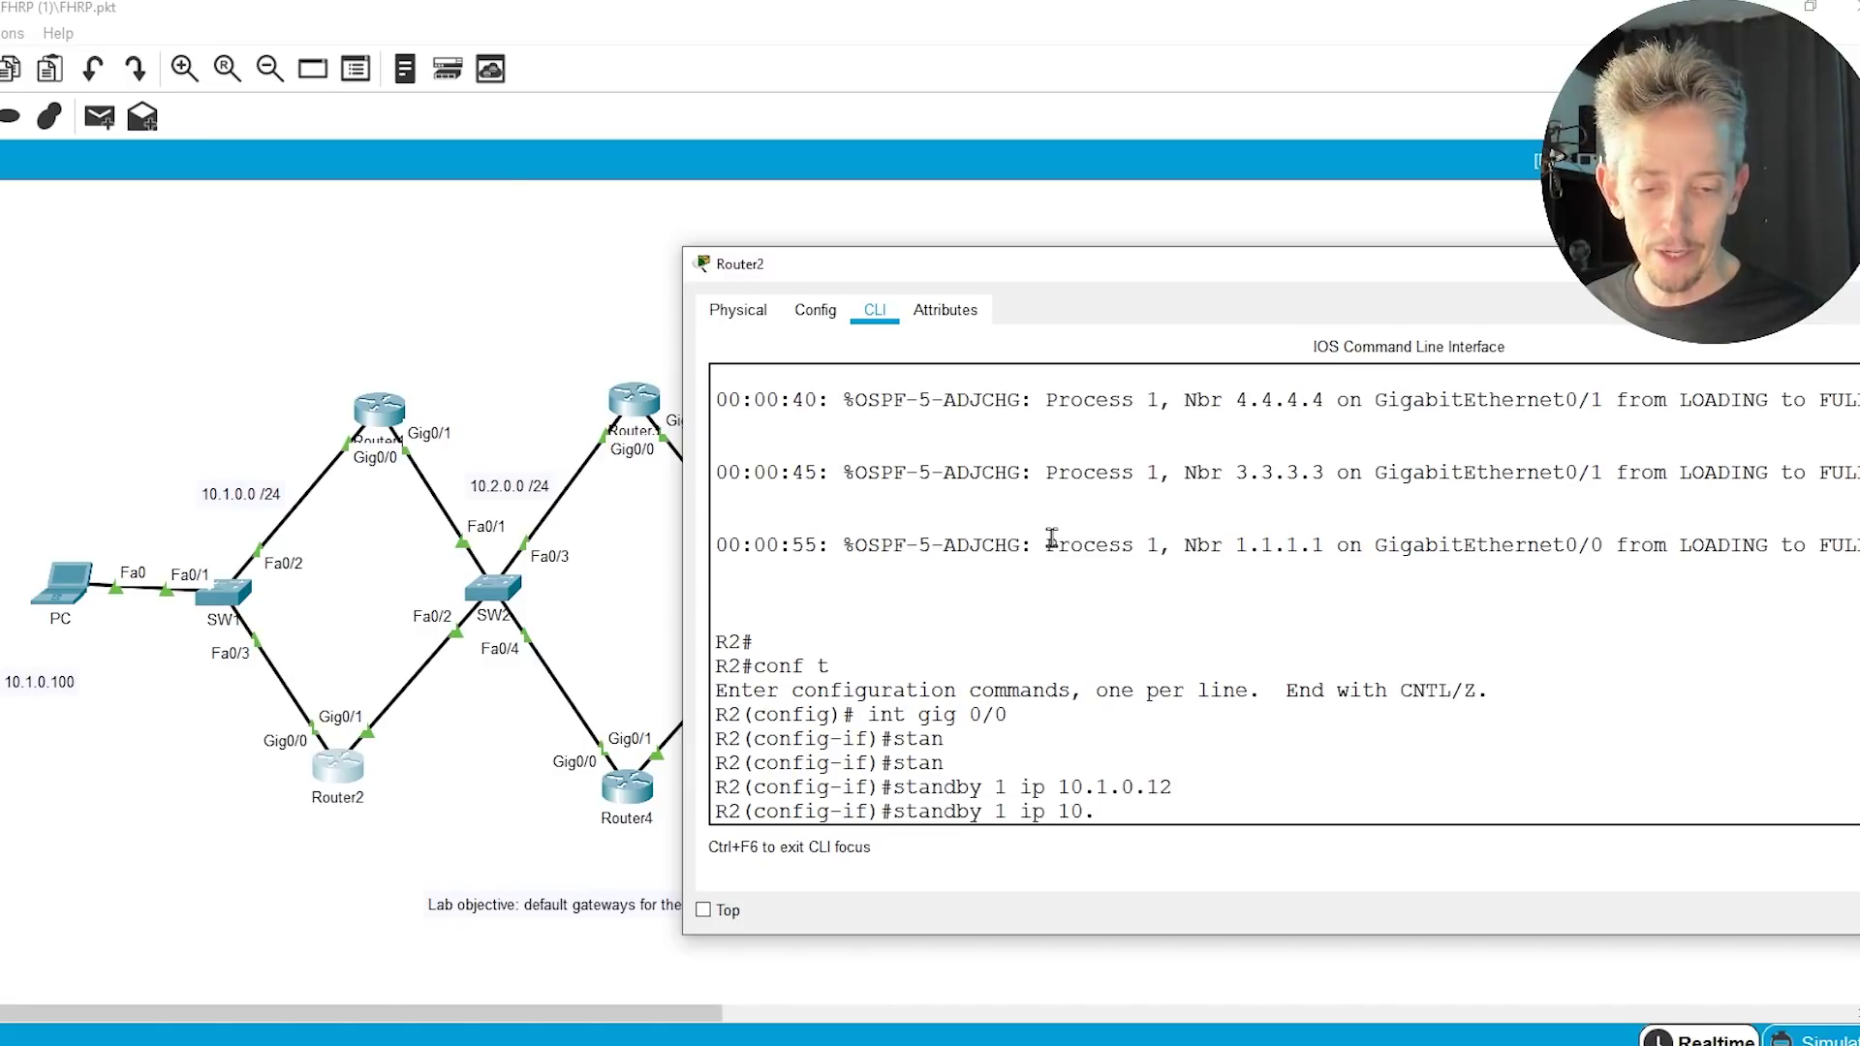
pyautogui.press('BackSpace')
pyautogui.press('BackSpace')
pyautogui.write('pre')
pyautogui.press('Return')
pyautogui.press('Up')
pyautogui.write('empt')
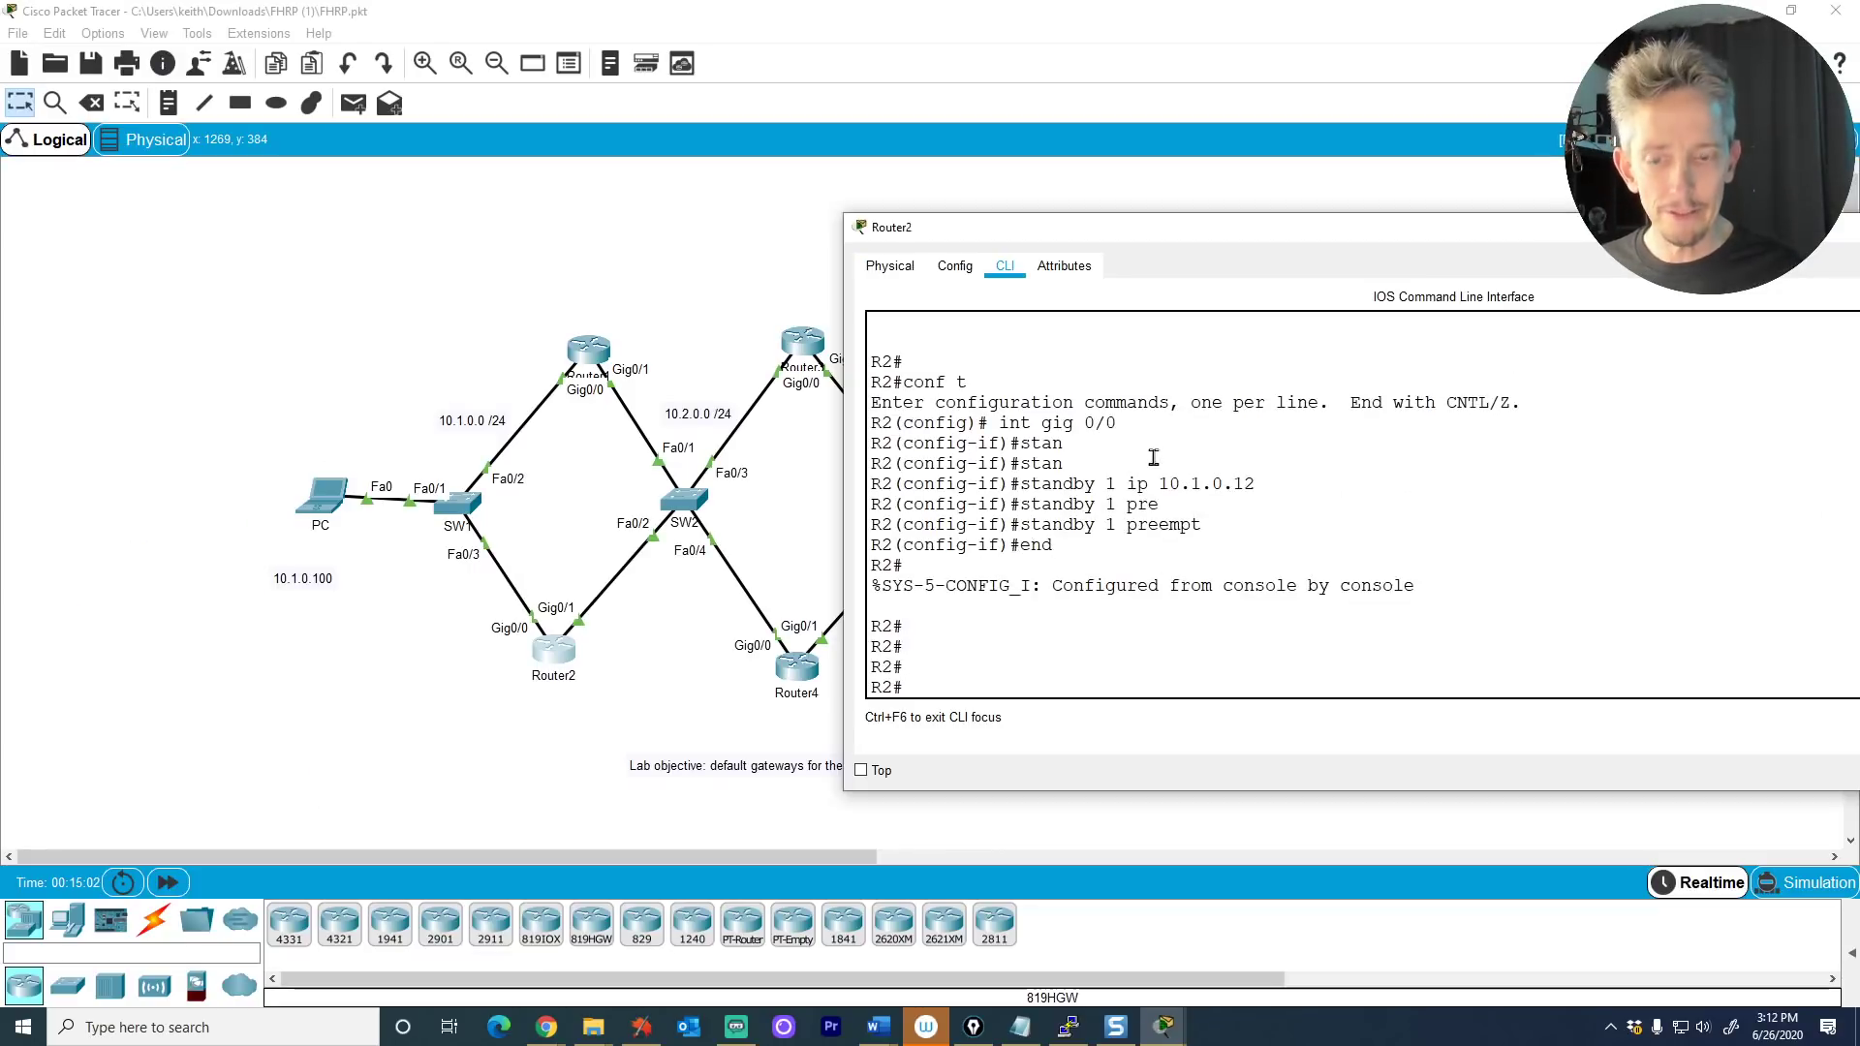
# Run 'show standby' to display Router2's HSRP status.
pyautogui.write('show stan')
pyautogui.press('Tab')
pyautogui.press('Return')
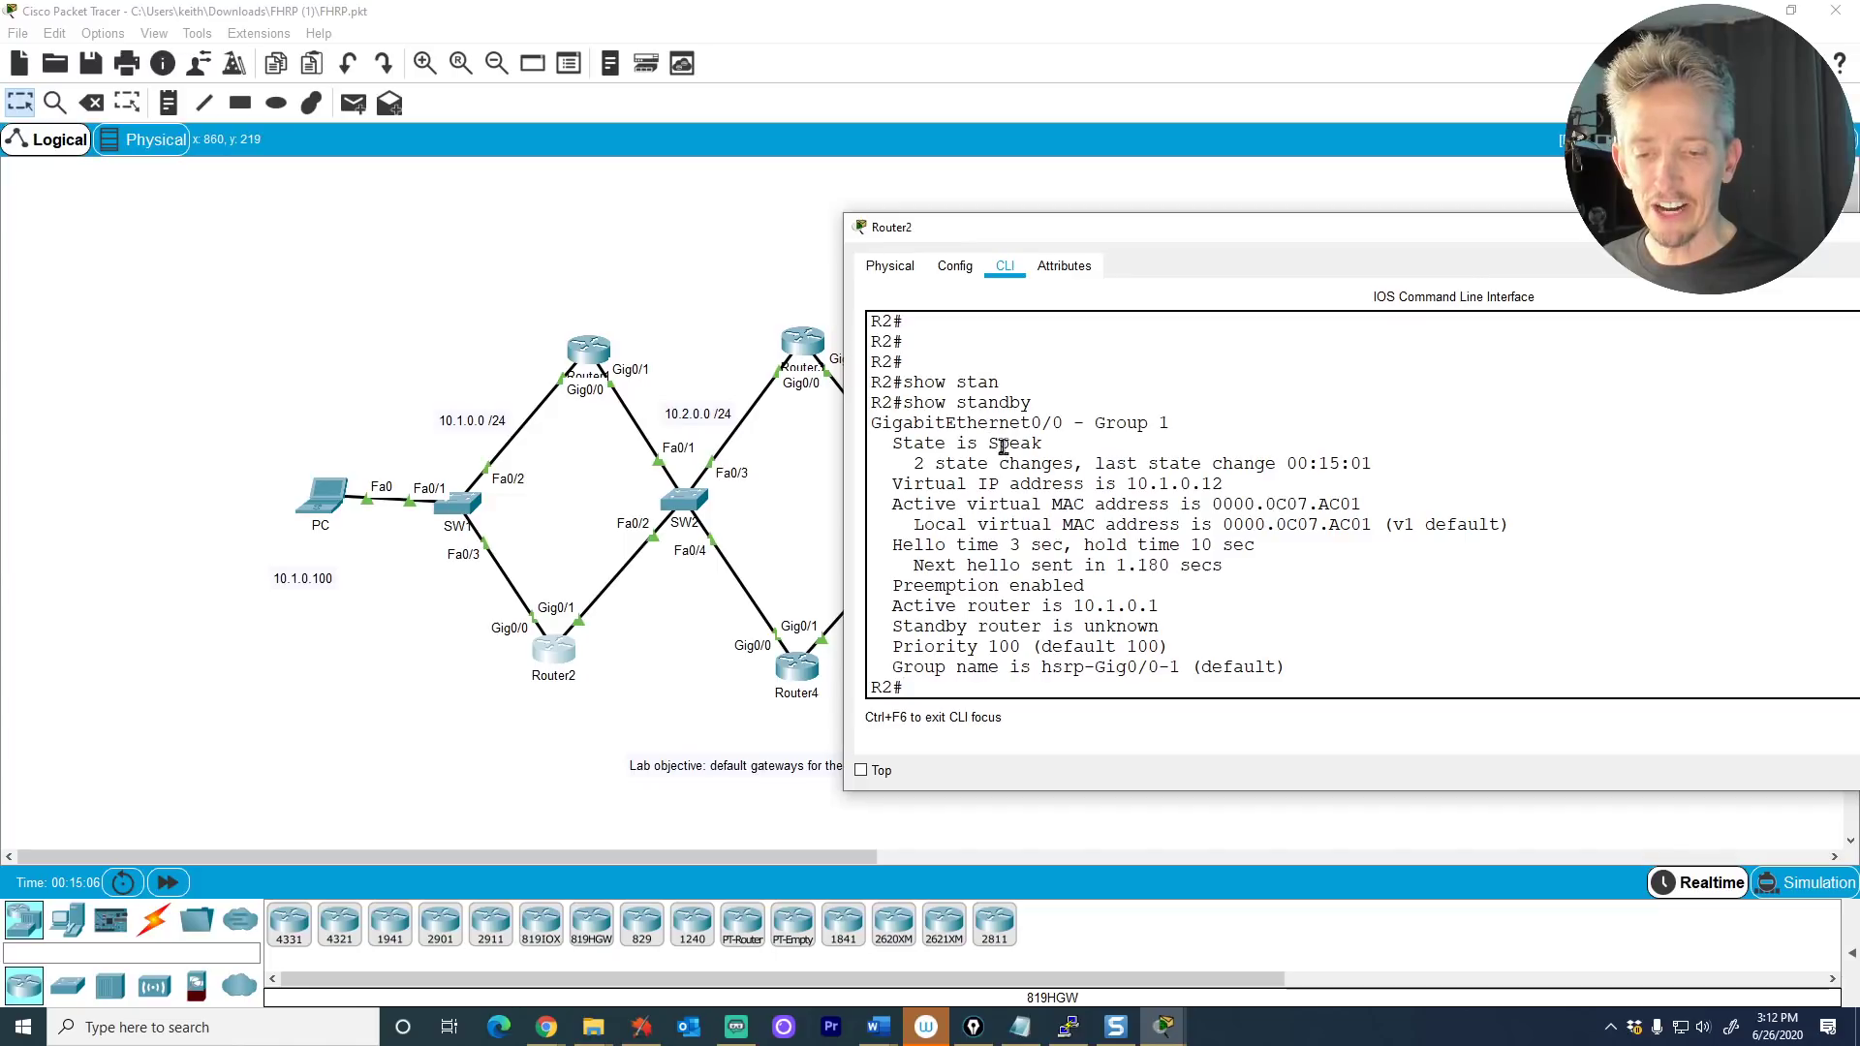
# Note the Speak state, fast-forward simulation time, and rerun 'show standby' on Router2.
pyautogui.moveTo(1044, 443); pyautogui.dragTo(871, 443)
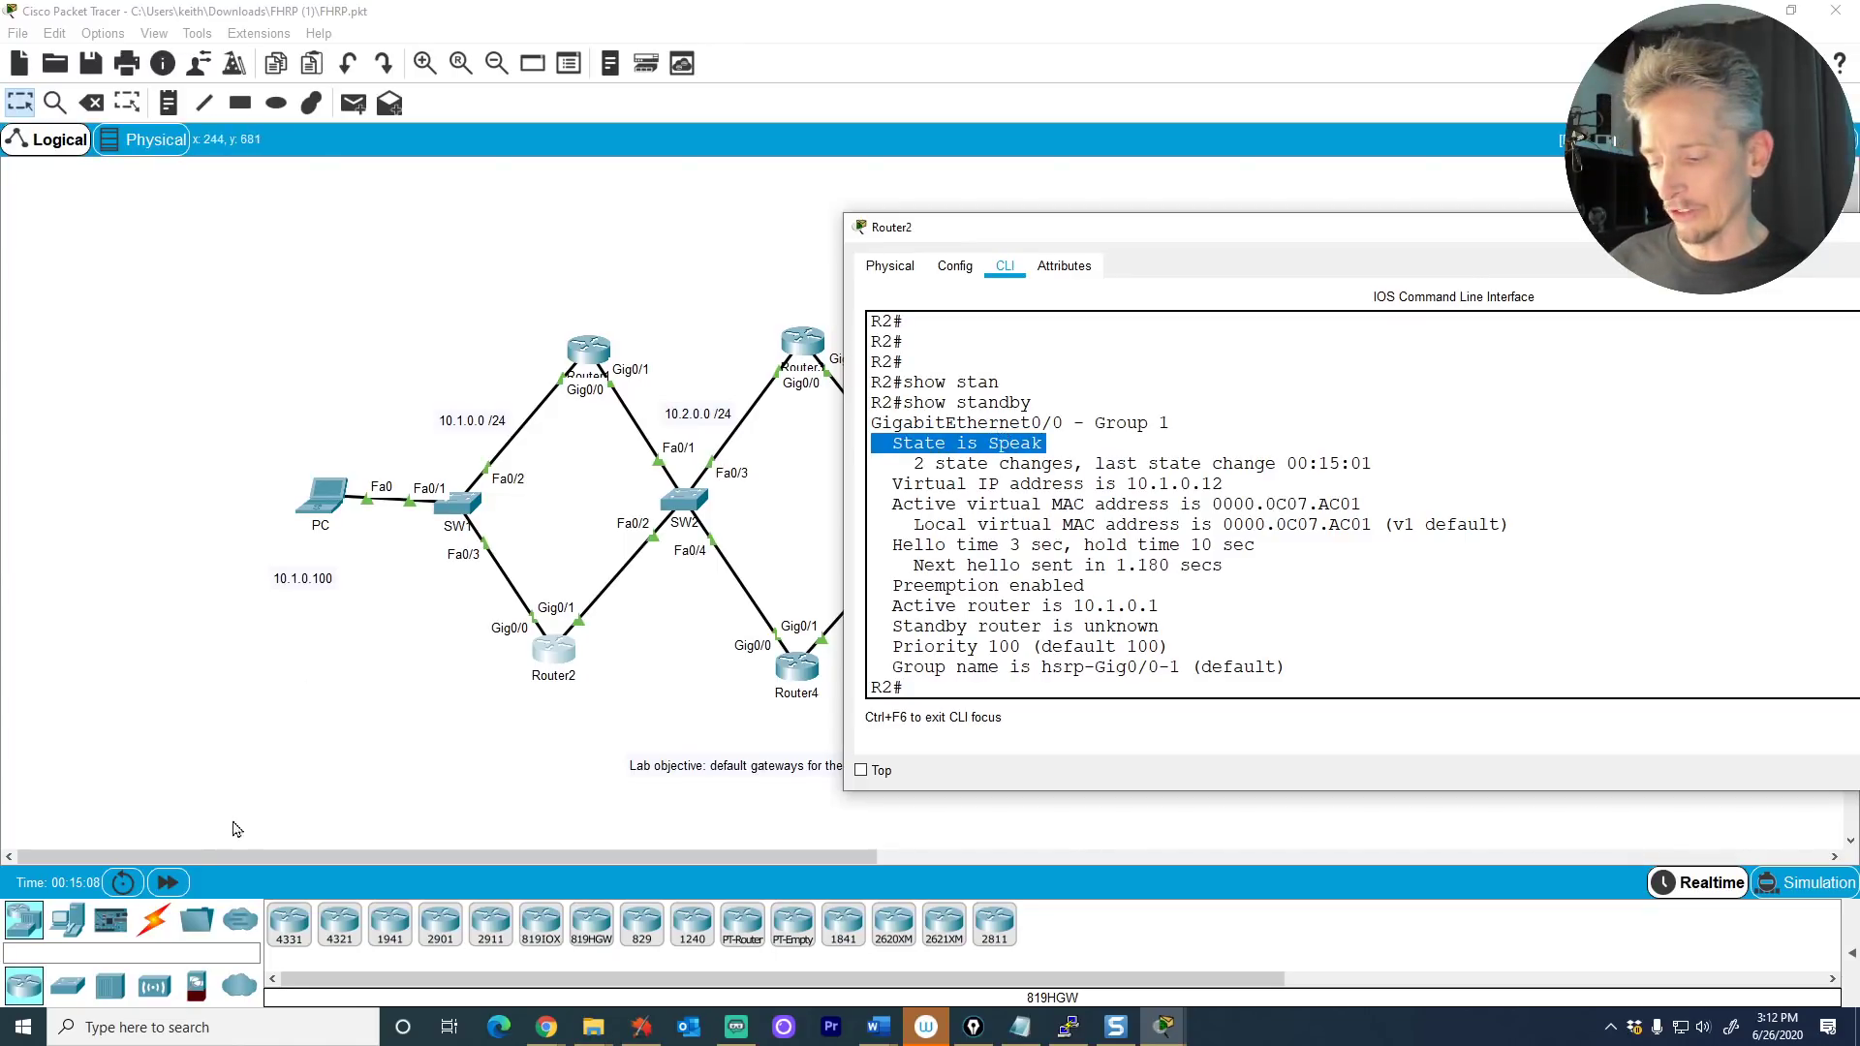
pyautogui.click(171, 886)
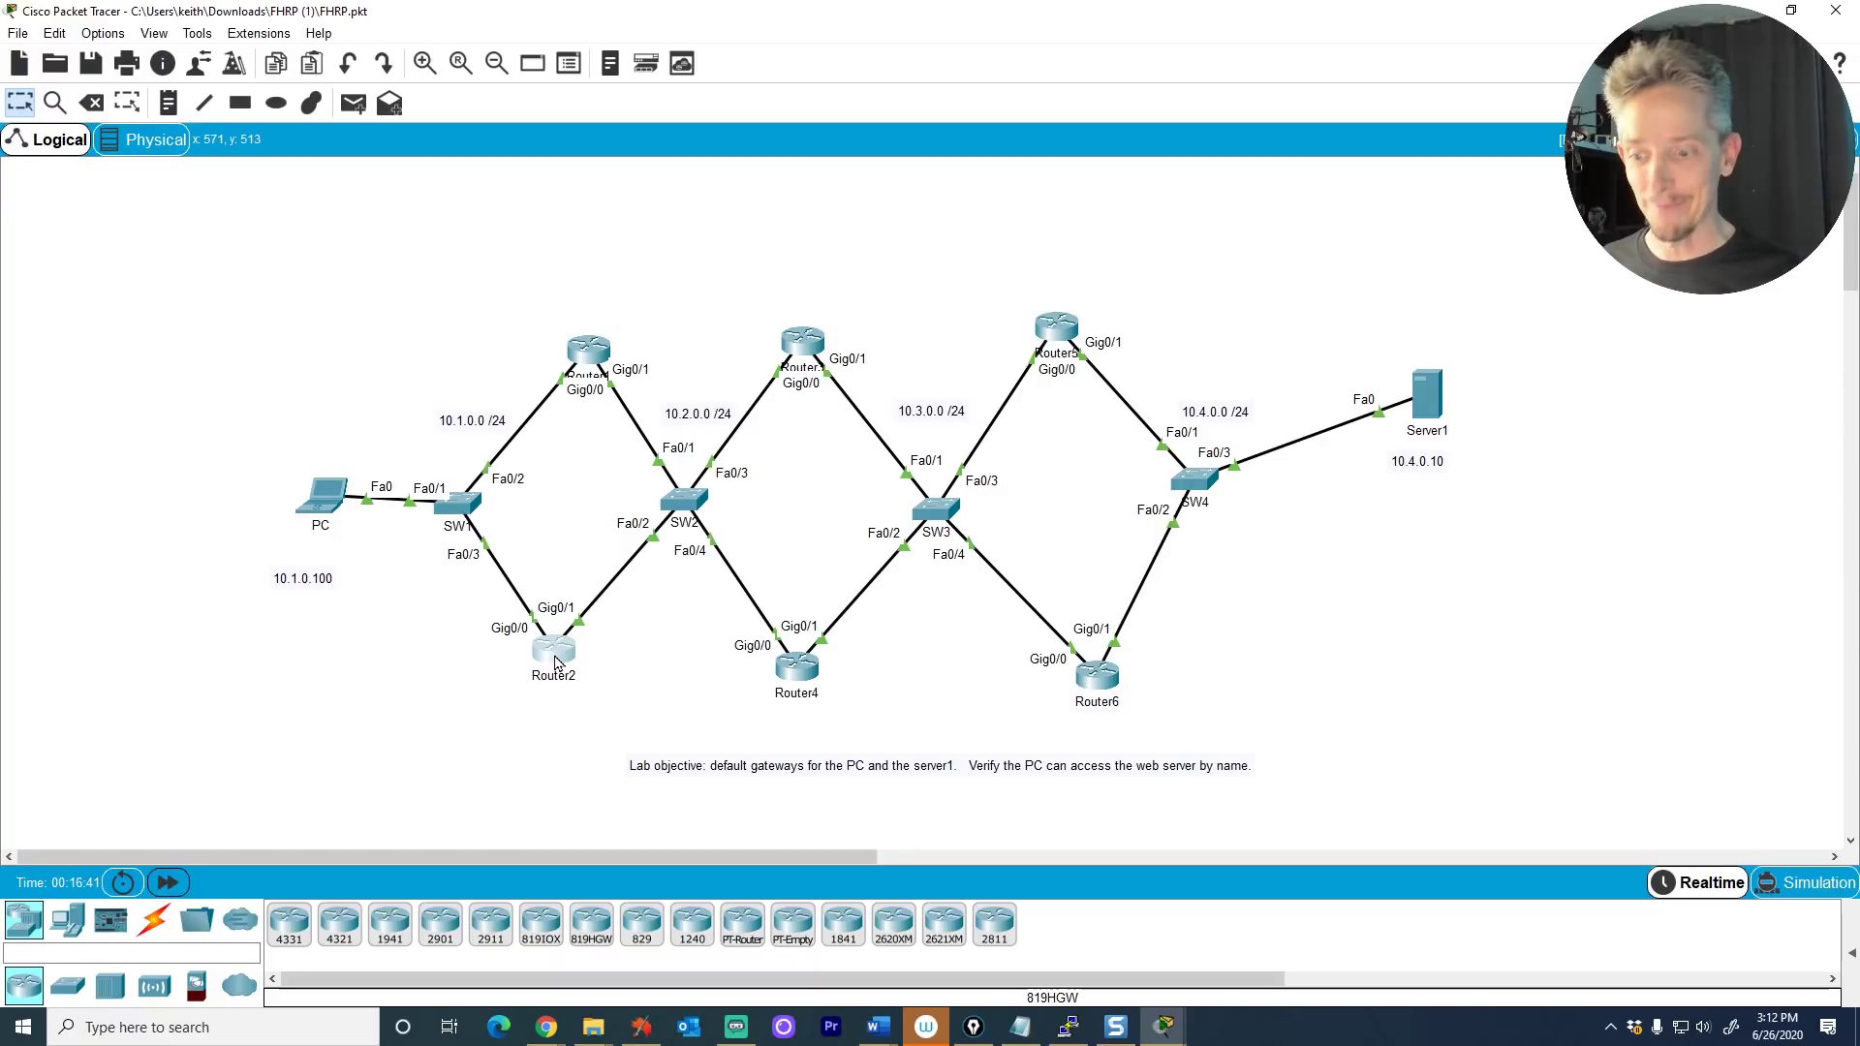
pyautogui.click(555, 662)
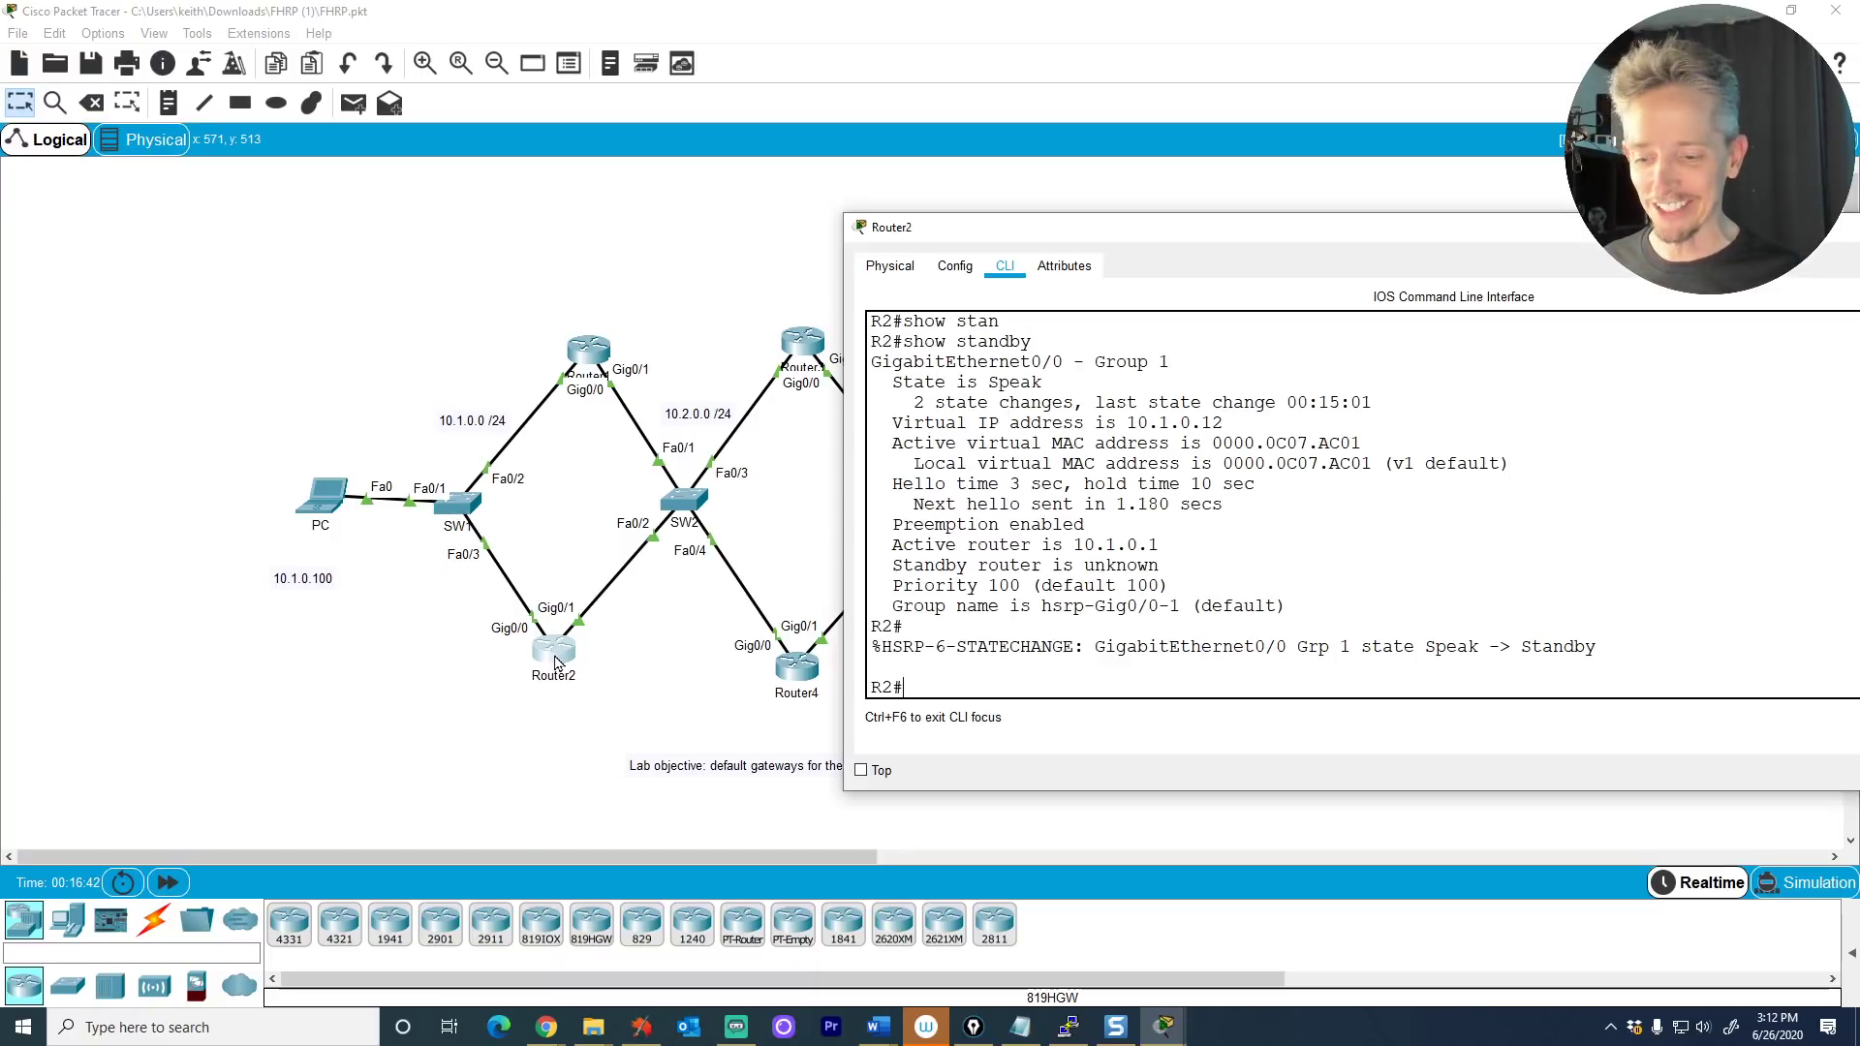
pyautogui.write('show standby')
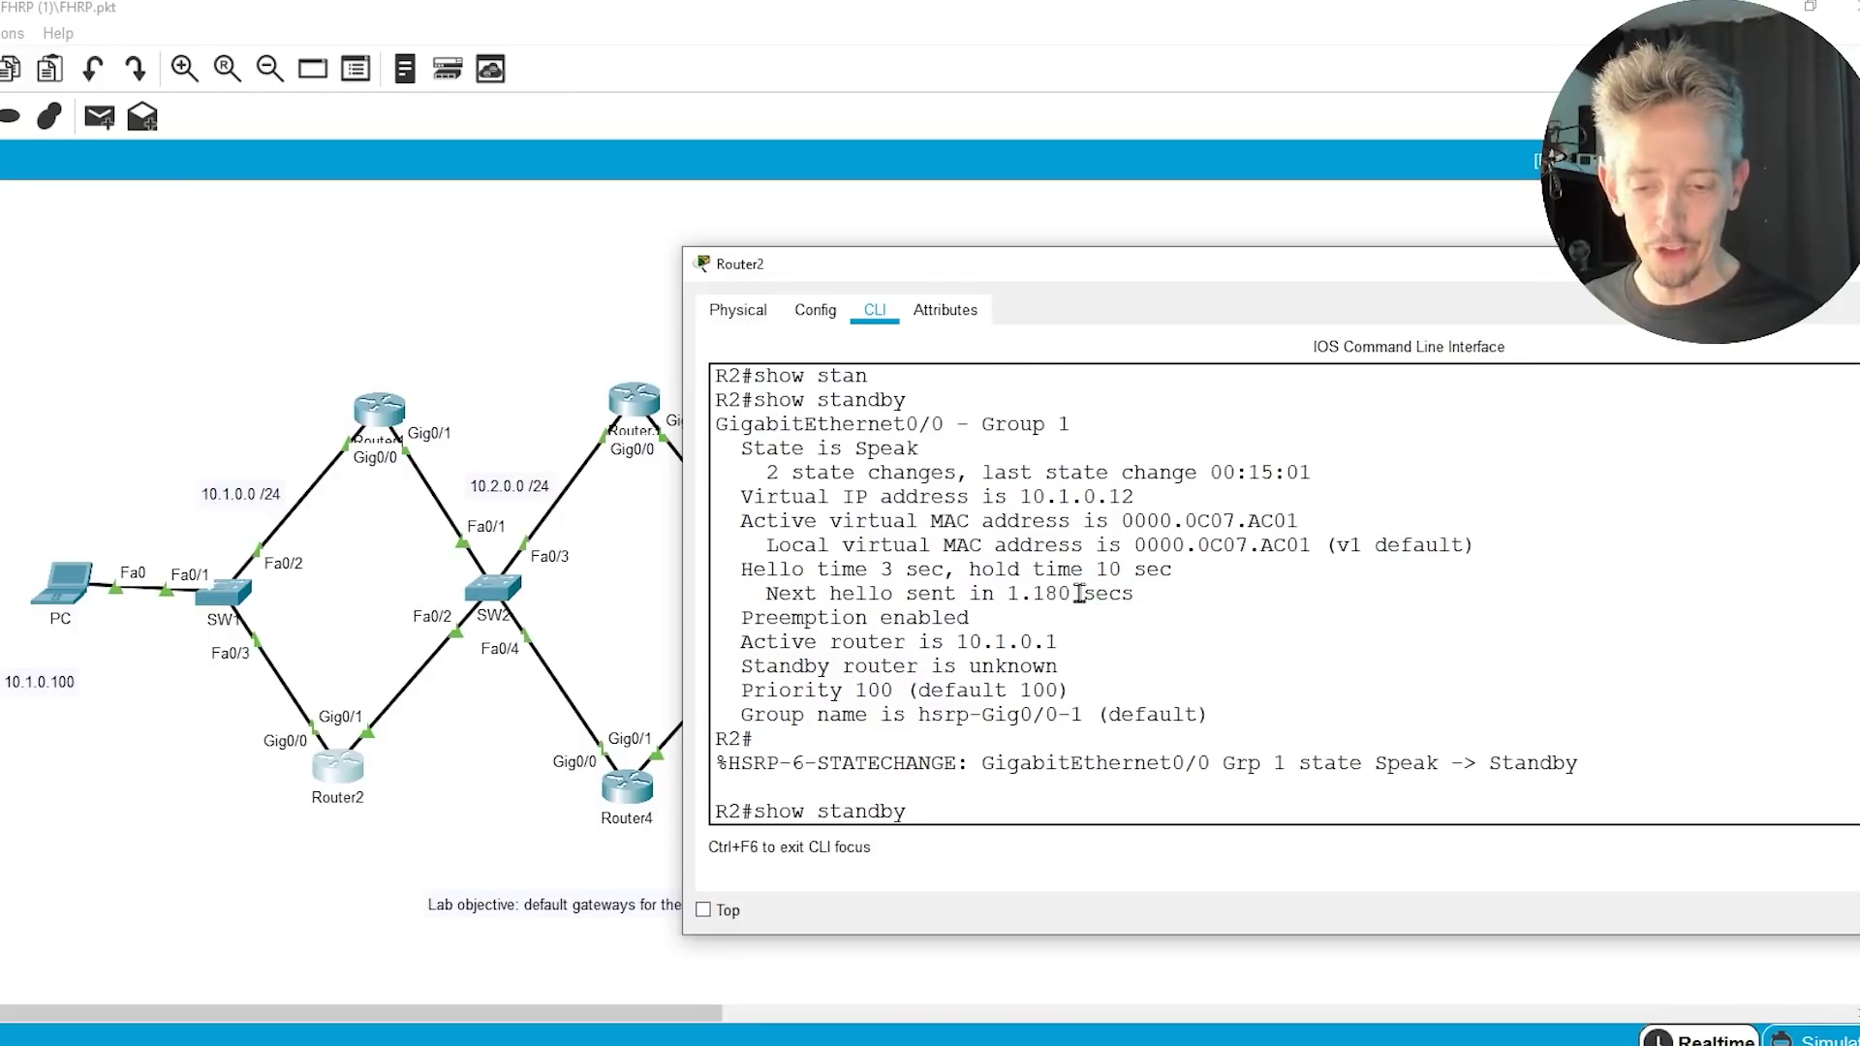
pyautogui.press('Return')
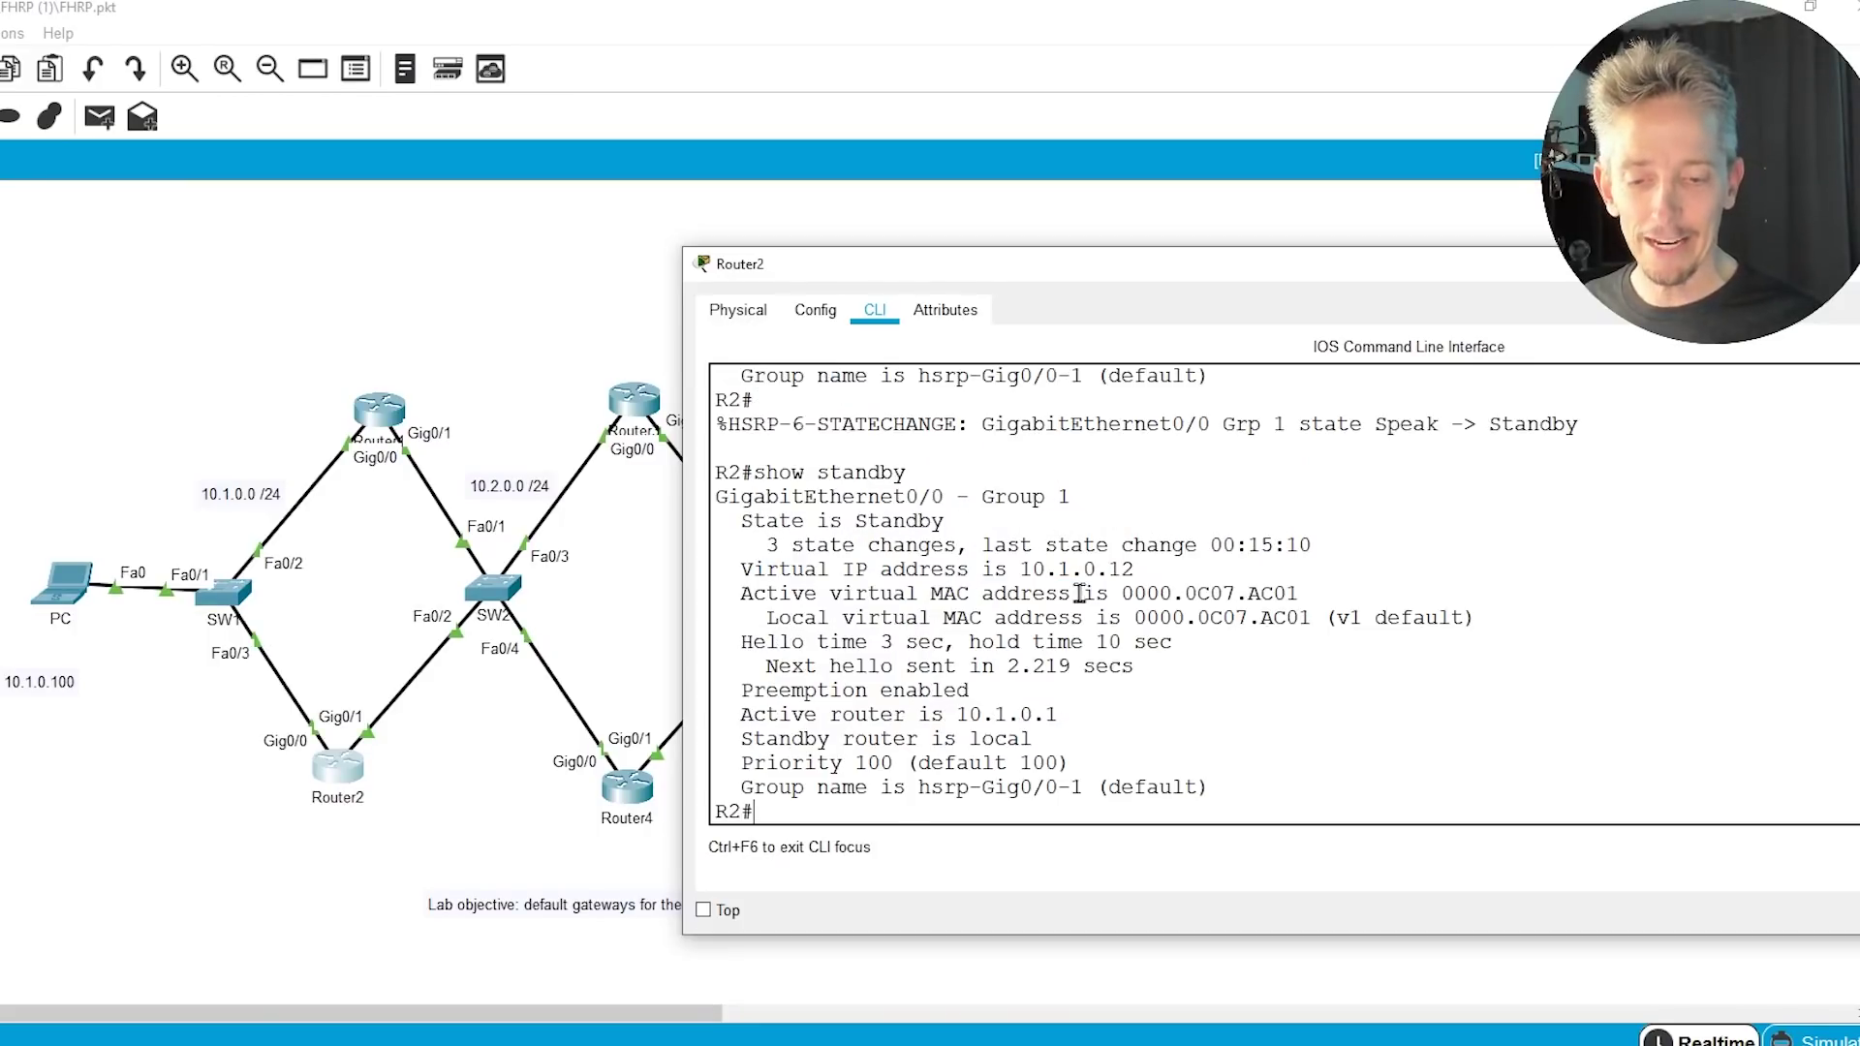
# Highlight Standby state, virtual IP, virtual MAC, active router 10.1.0.1, local standby, and Priority 100.
pyautogui.doubleClick(883, 523)
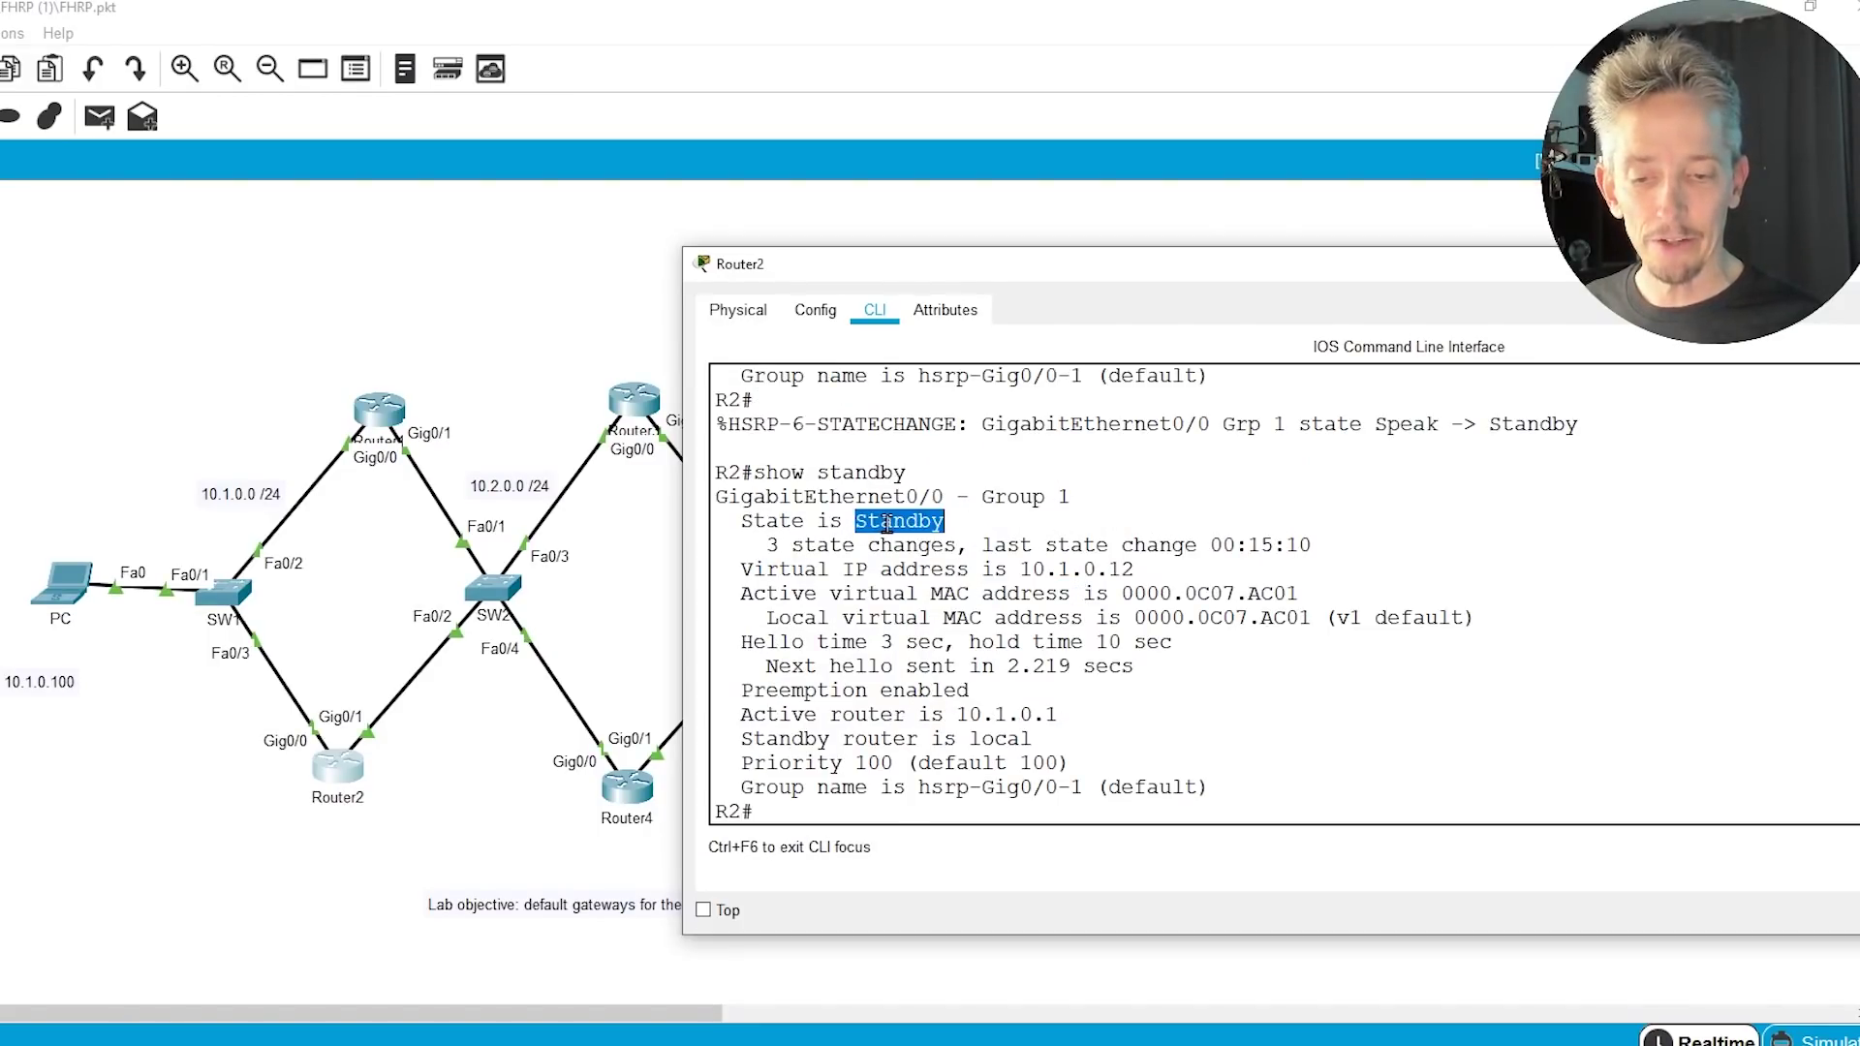
pyautogui.tripleClick(1066, 569)
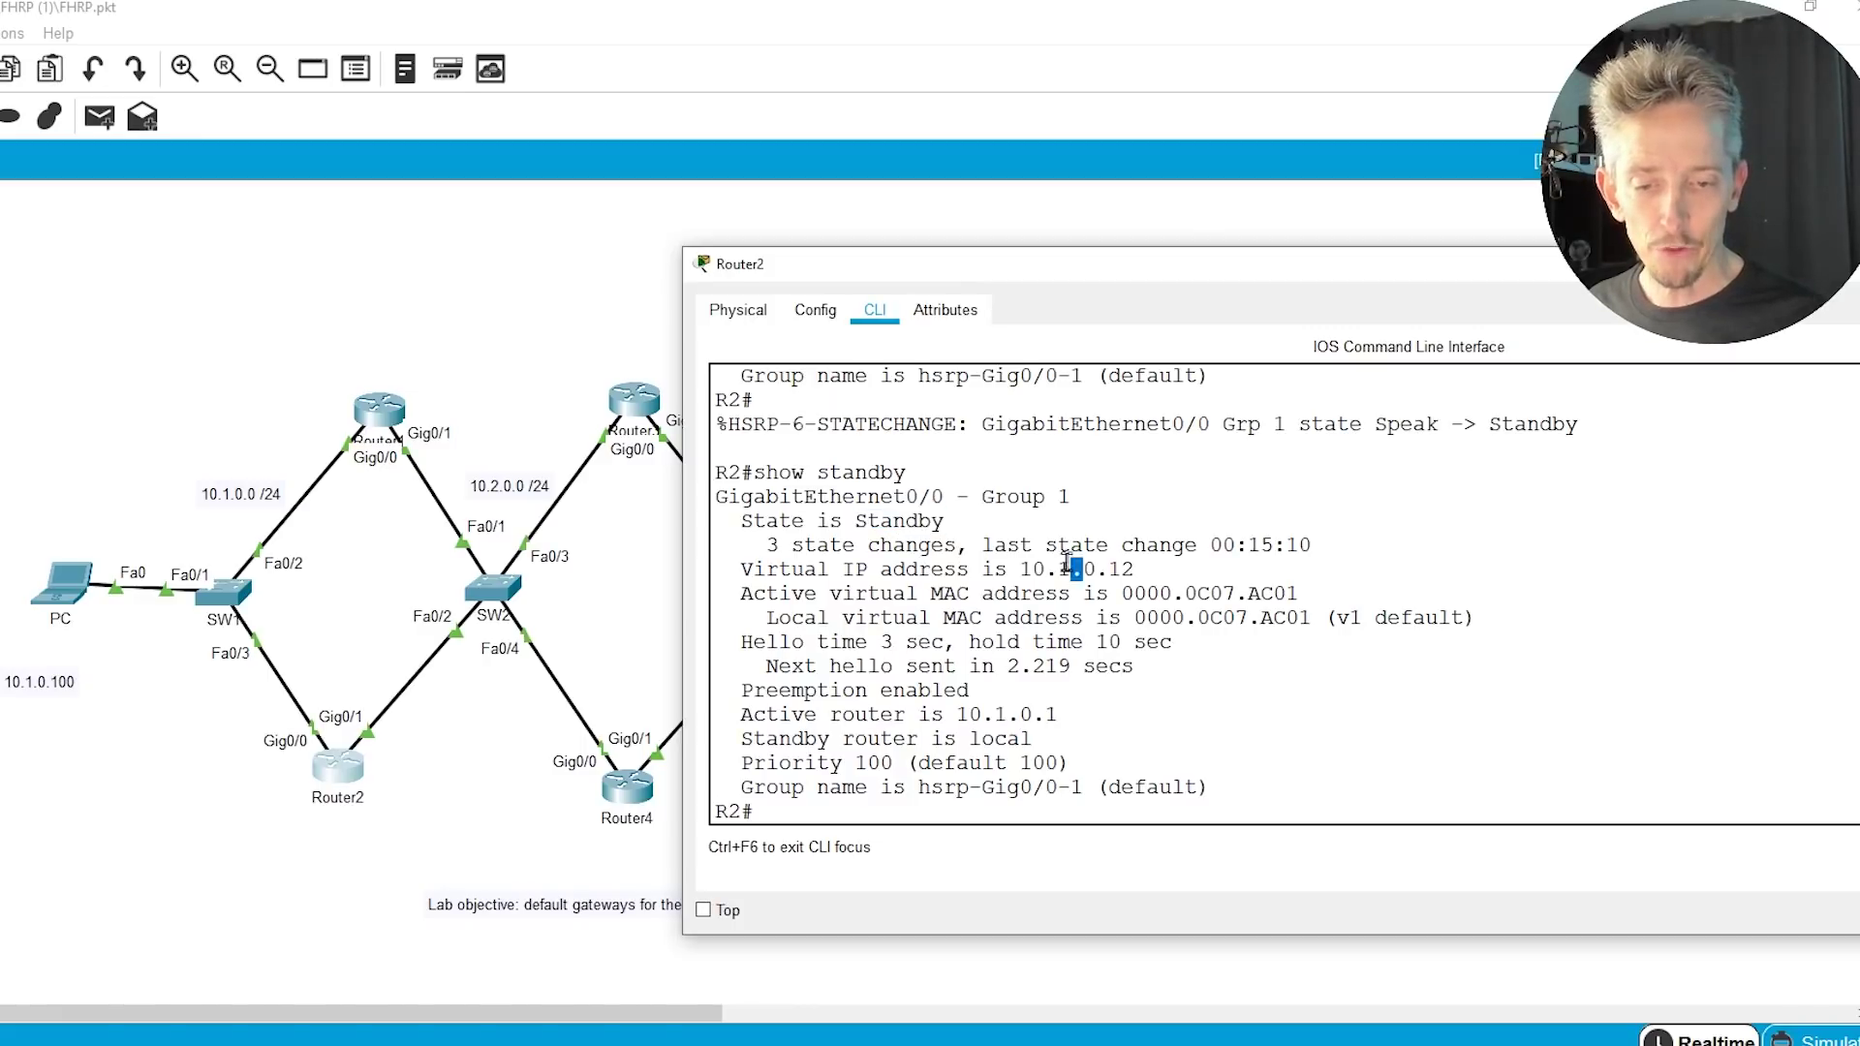
pyautogui.tripleClick(1226, 617)
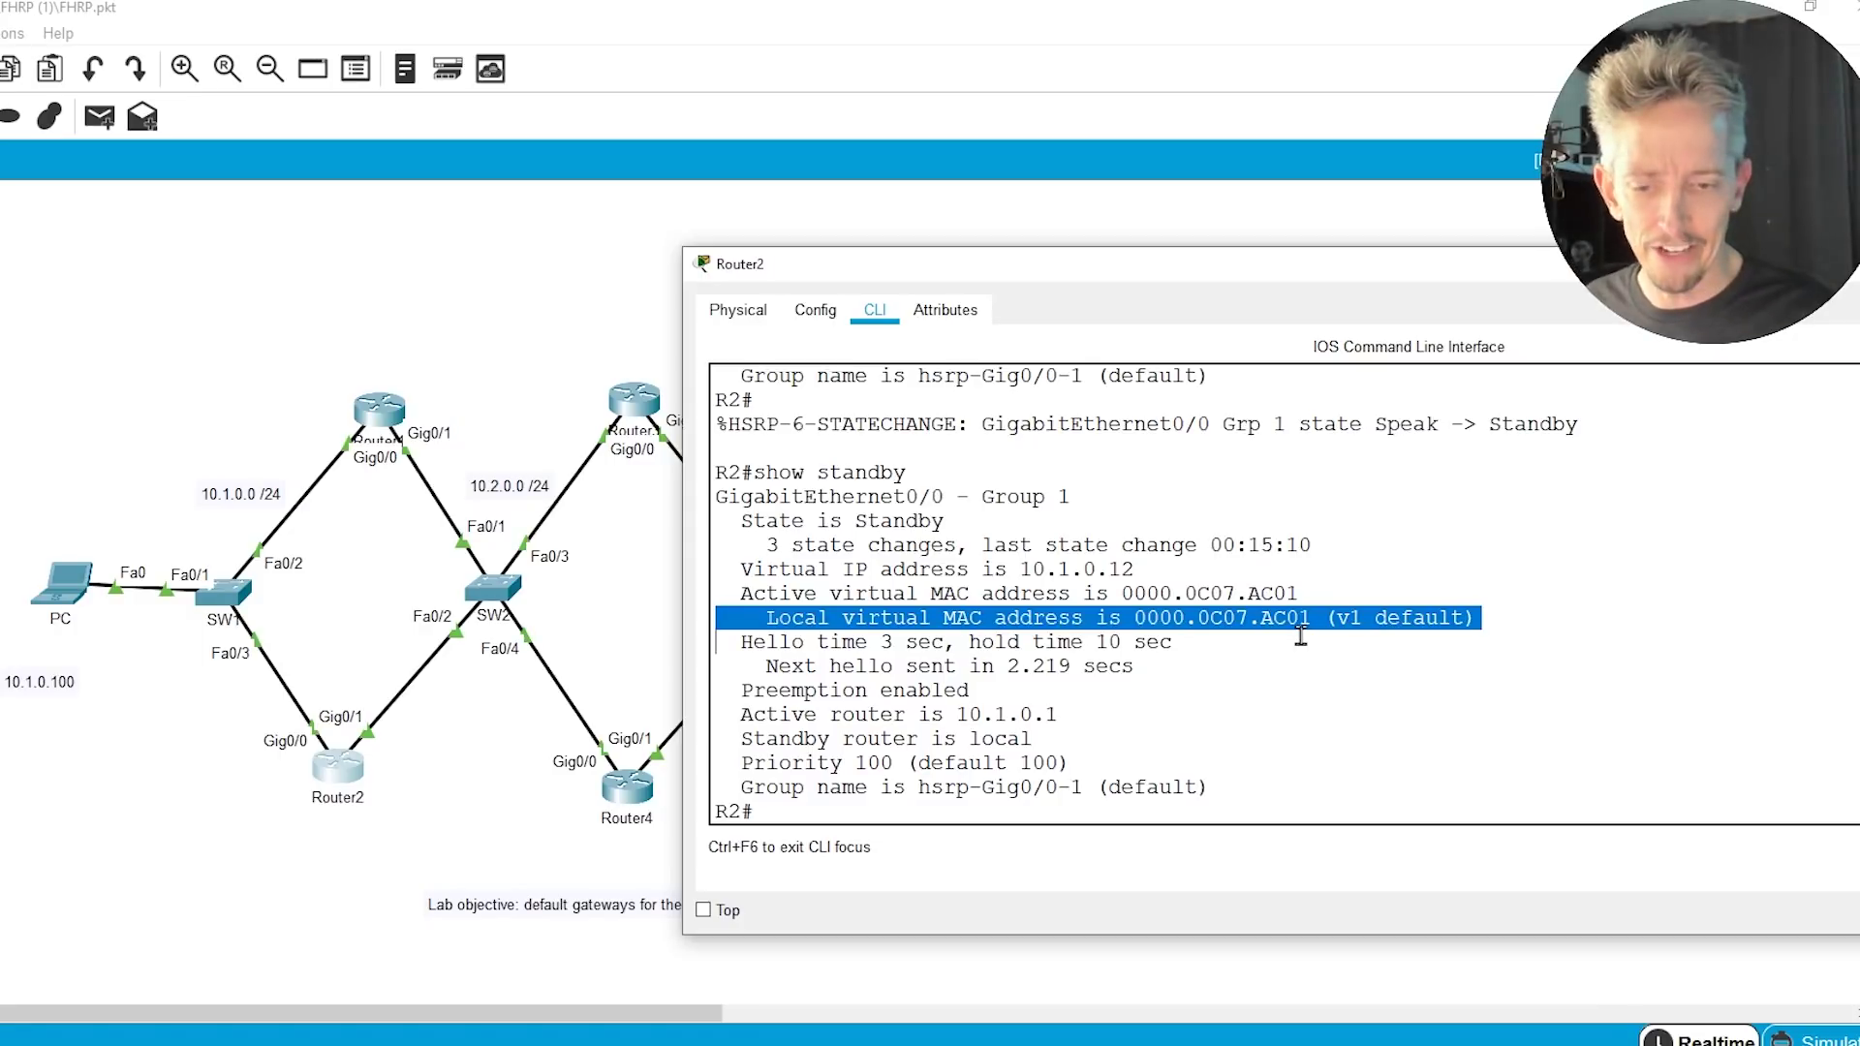
pyautogui.click(887, 722)
pyautogui.tripleClick(888, 719)
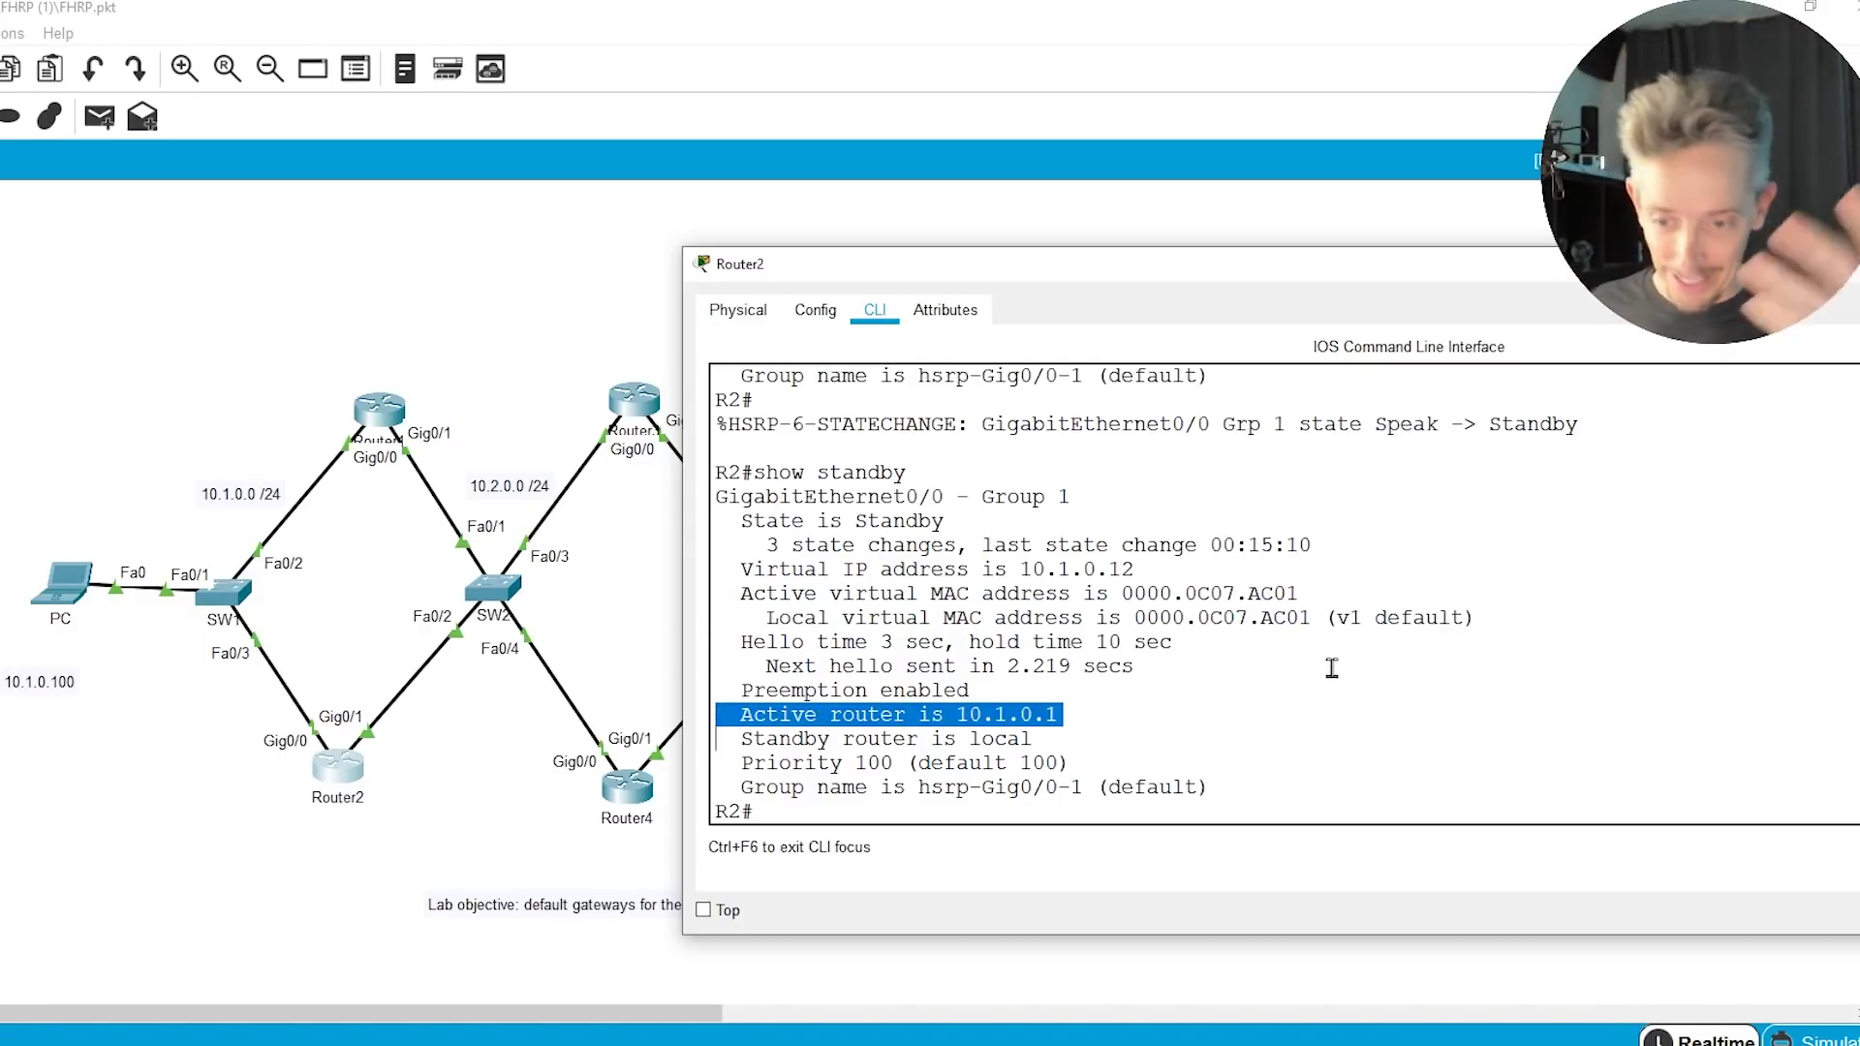
pyautogui.doubleClick(1000, 740)
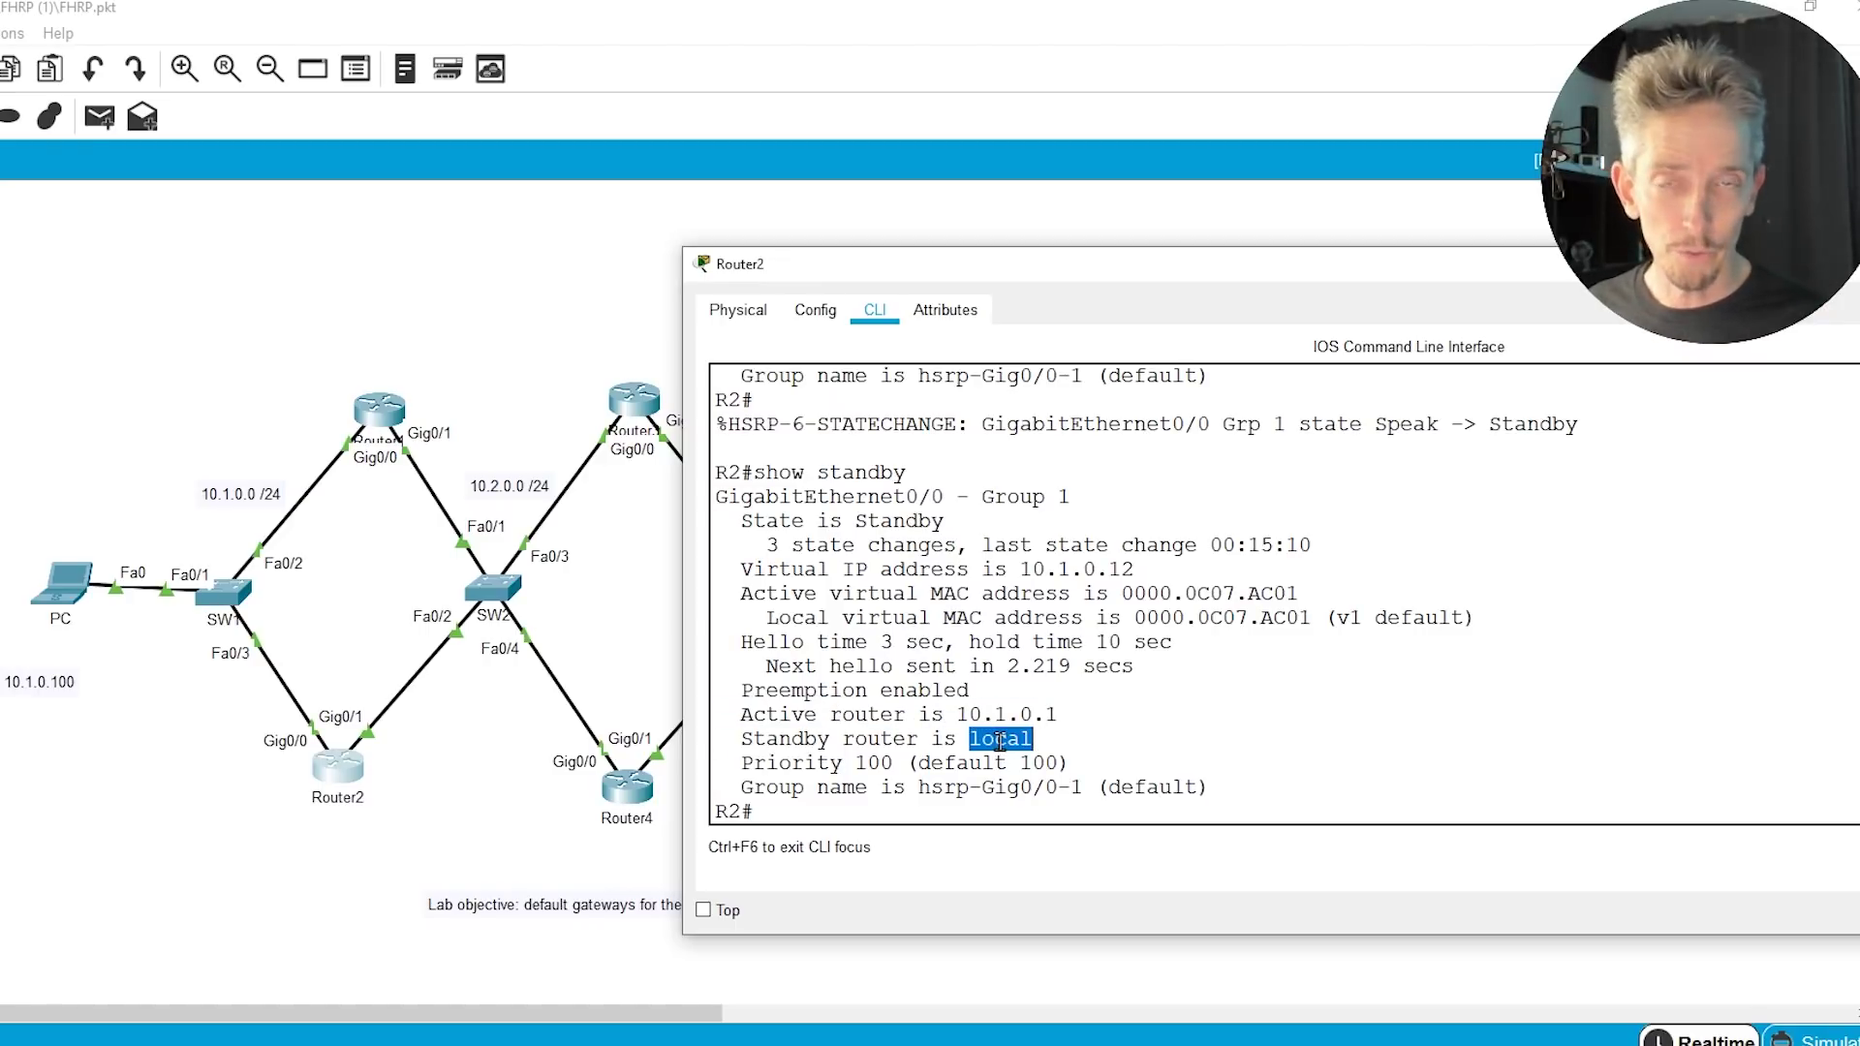
pyautogui.tripleClick(955, 763)
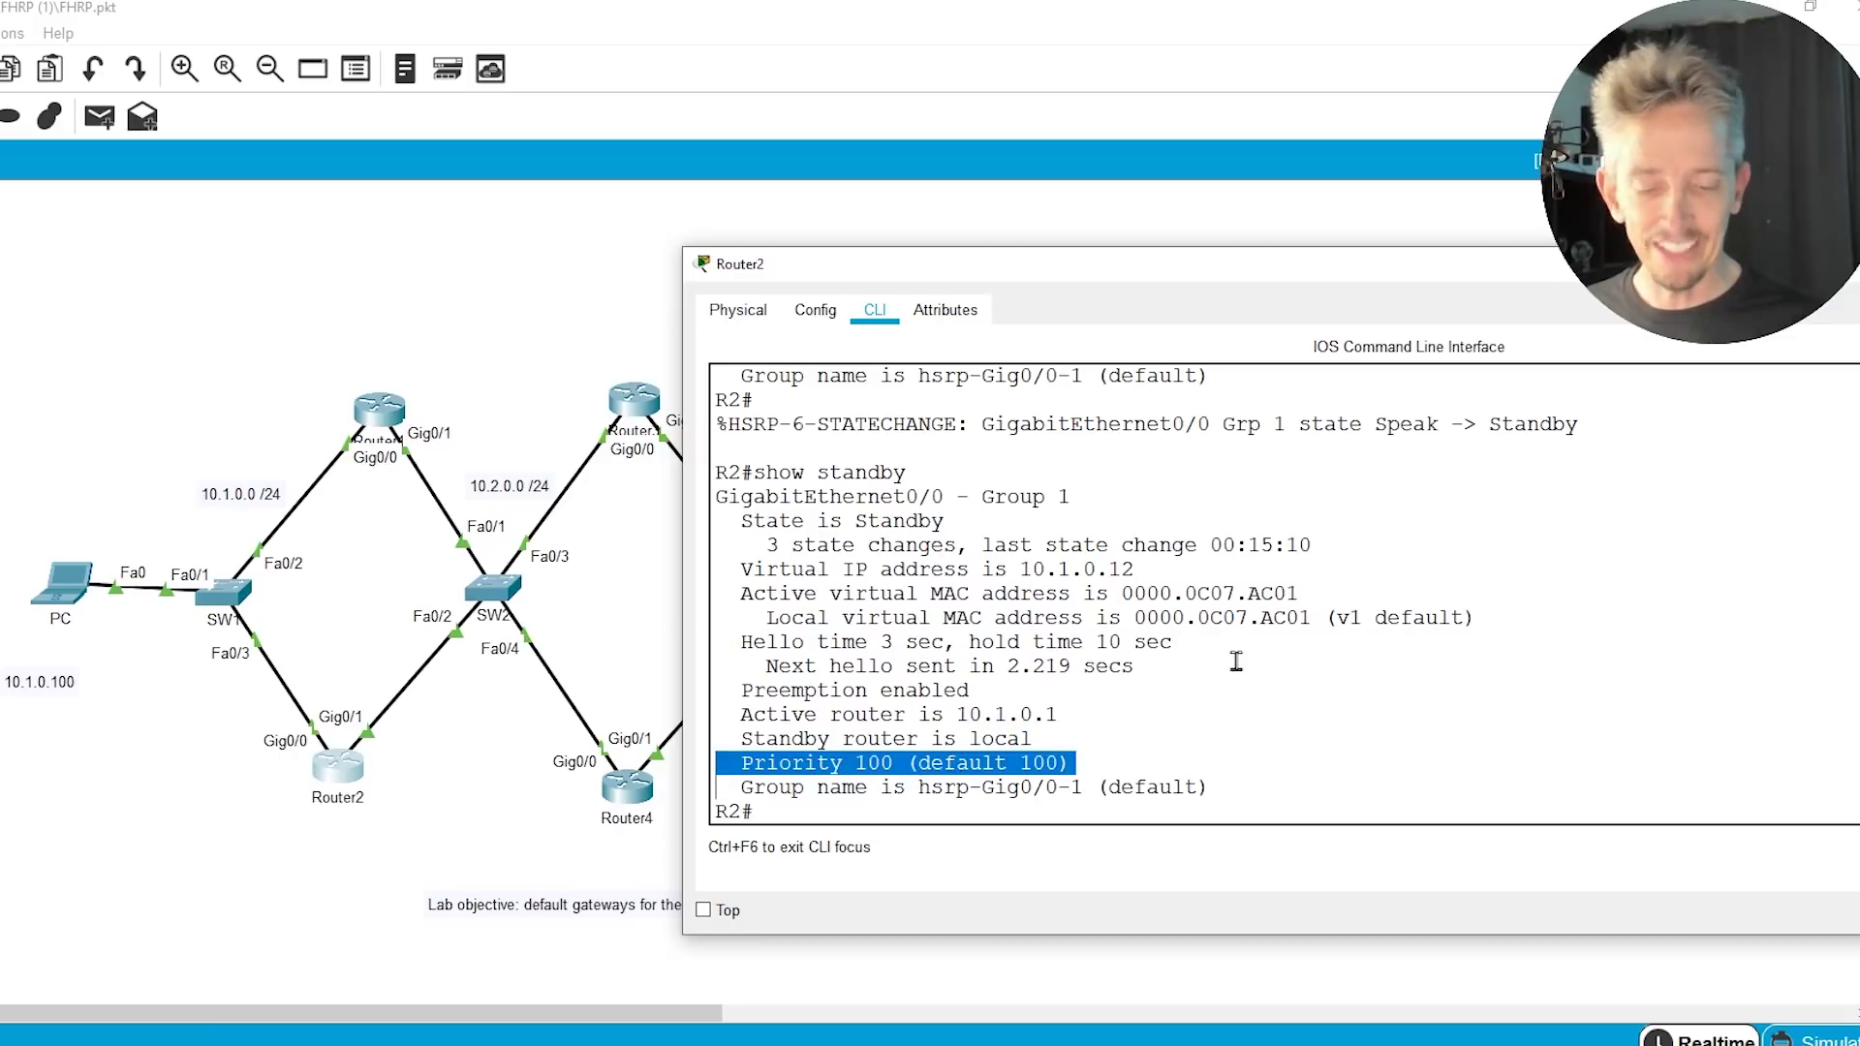
pyautogui.click(1305, 667)
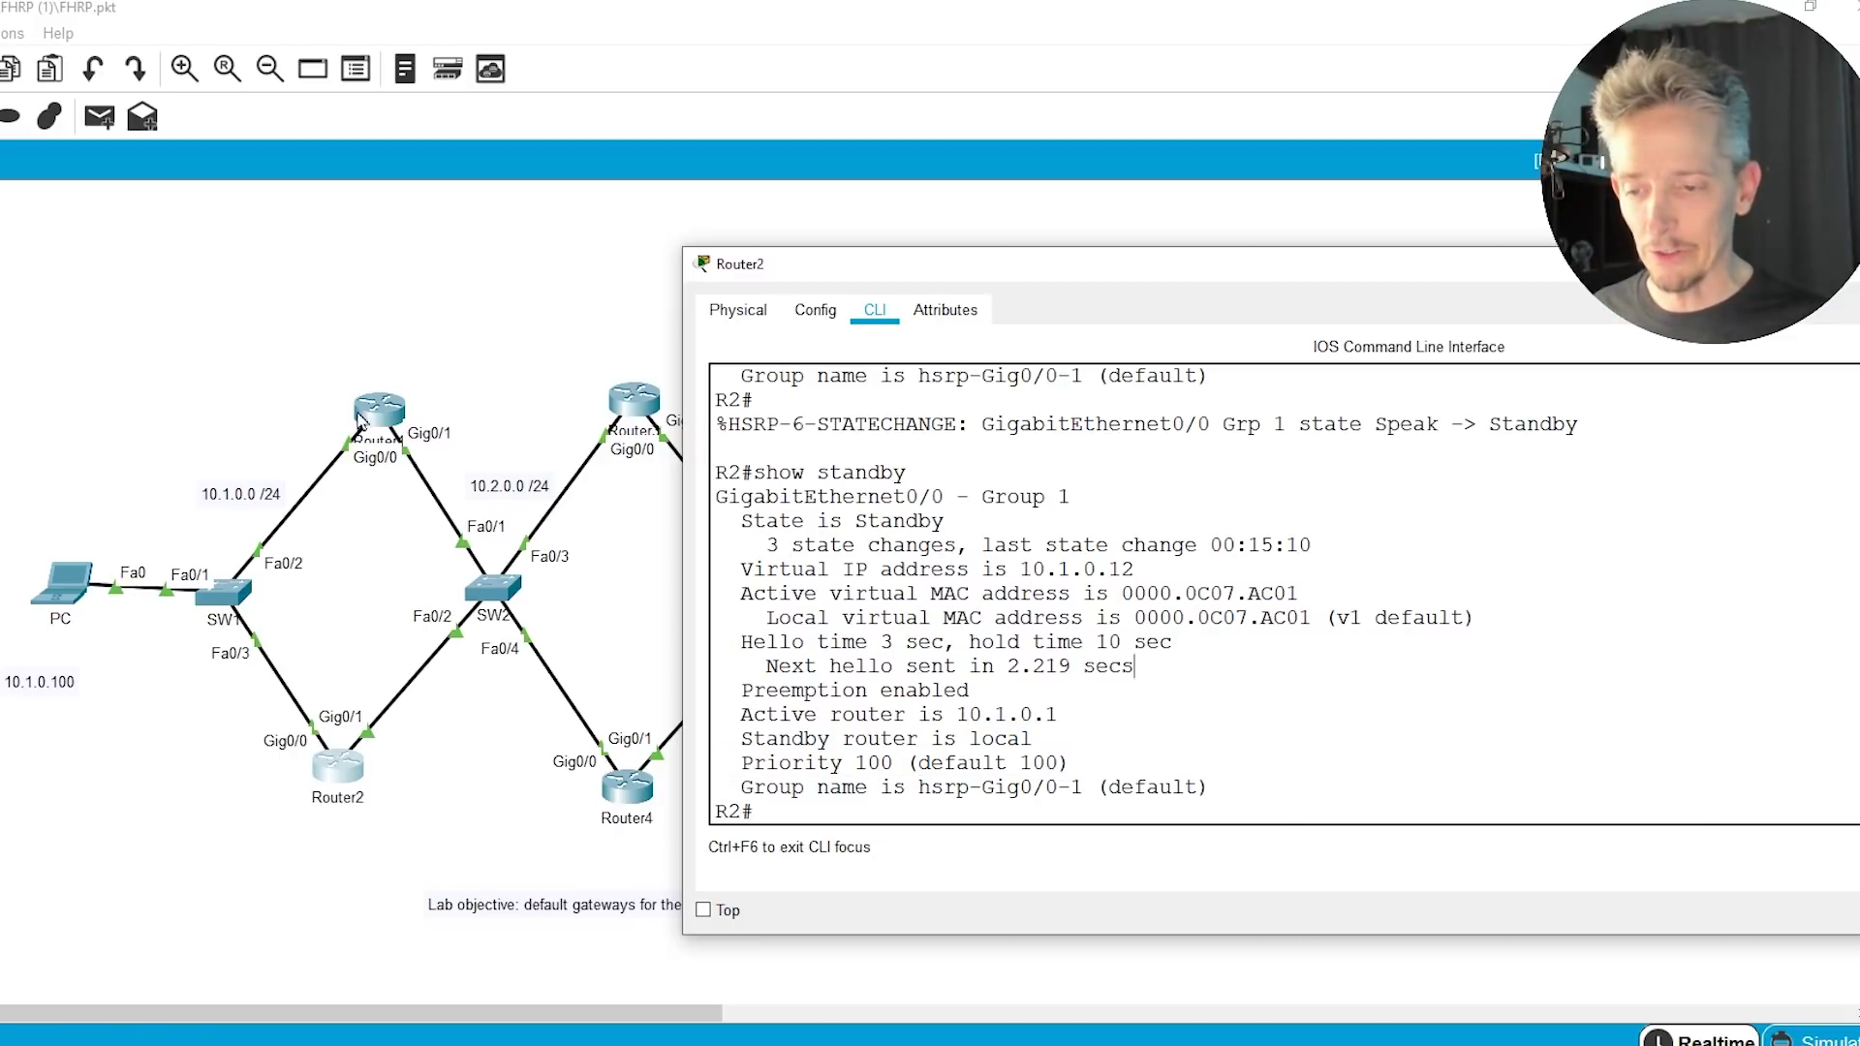
# Save Router1's configuration with 'wr', then switch Router1 off from its Physical tab.
pyautogui.click(380, 414)
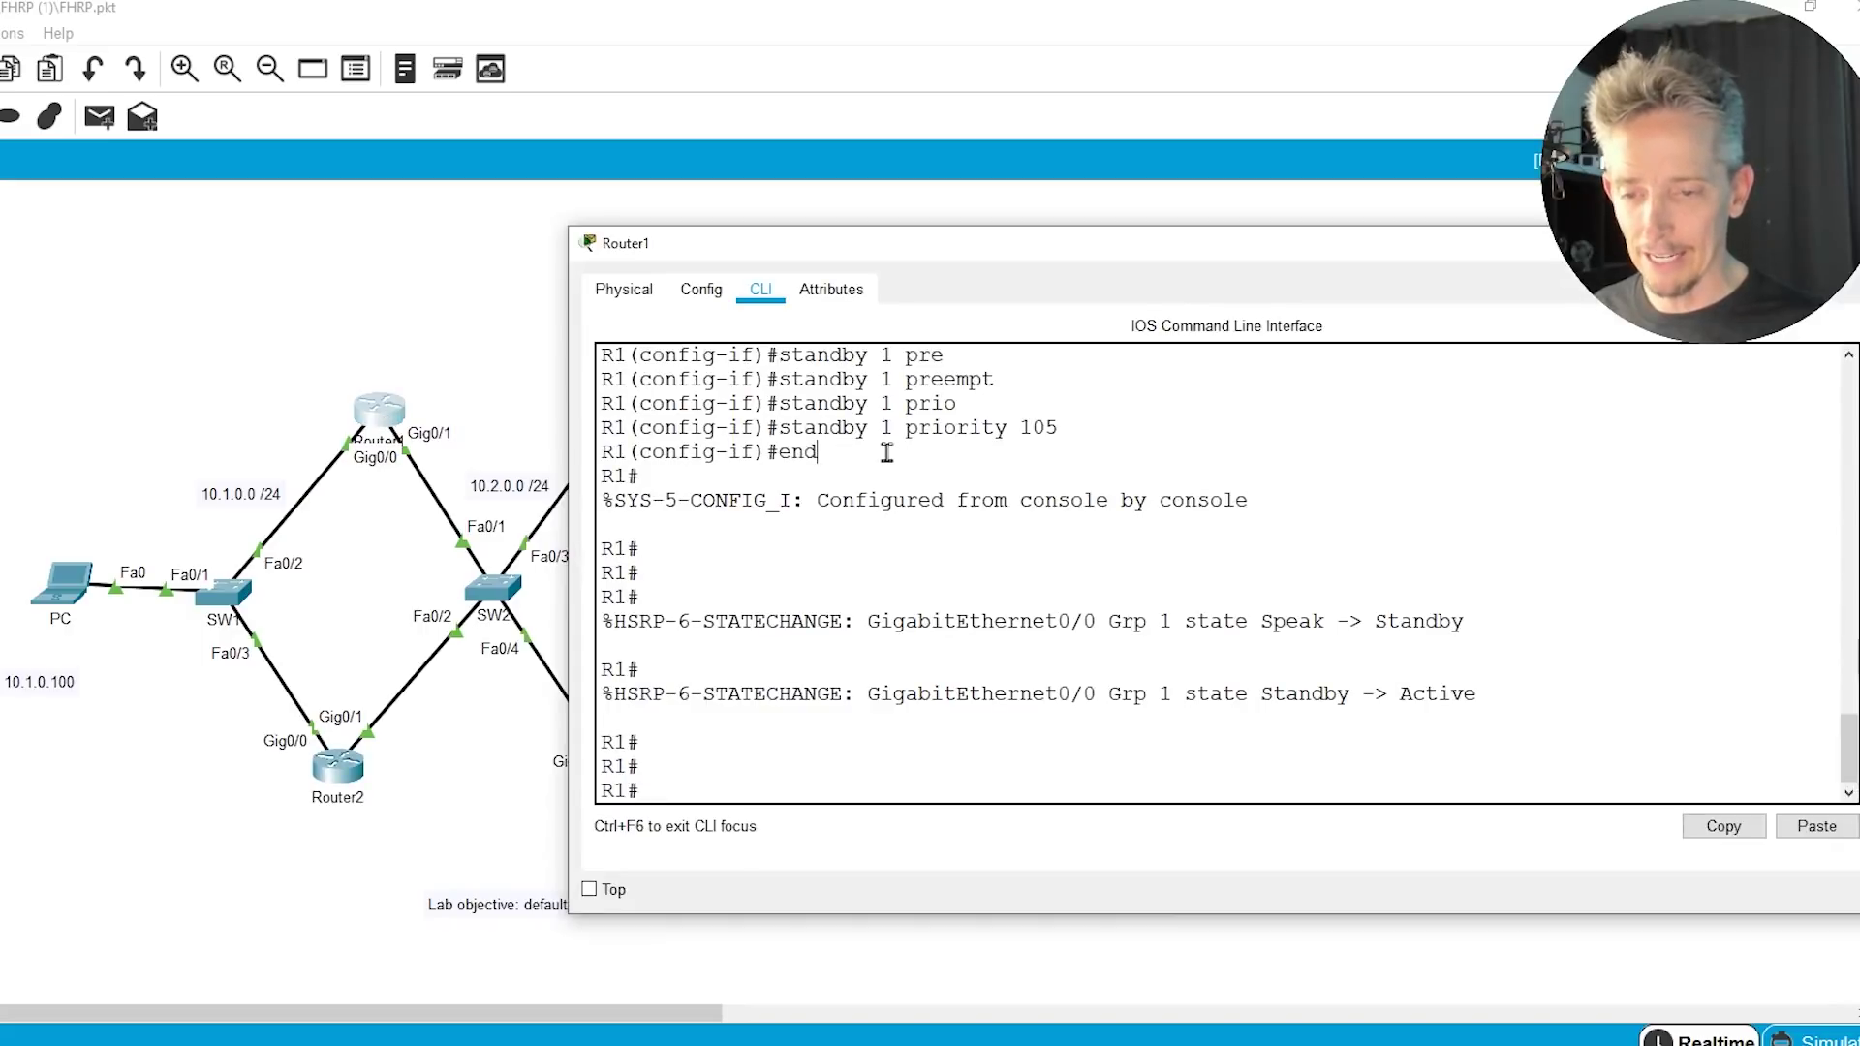
pyautogui.write('wr')
pyautogui.press('Return')
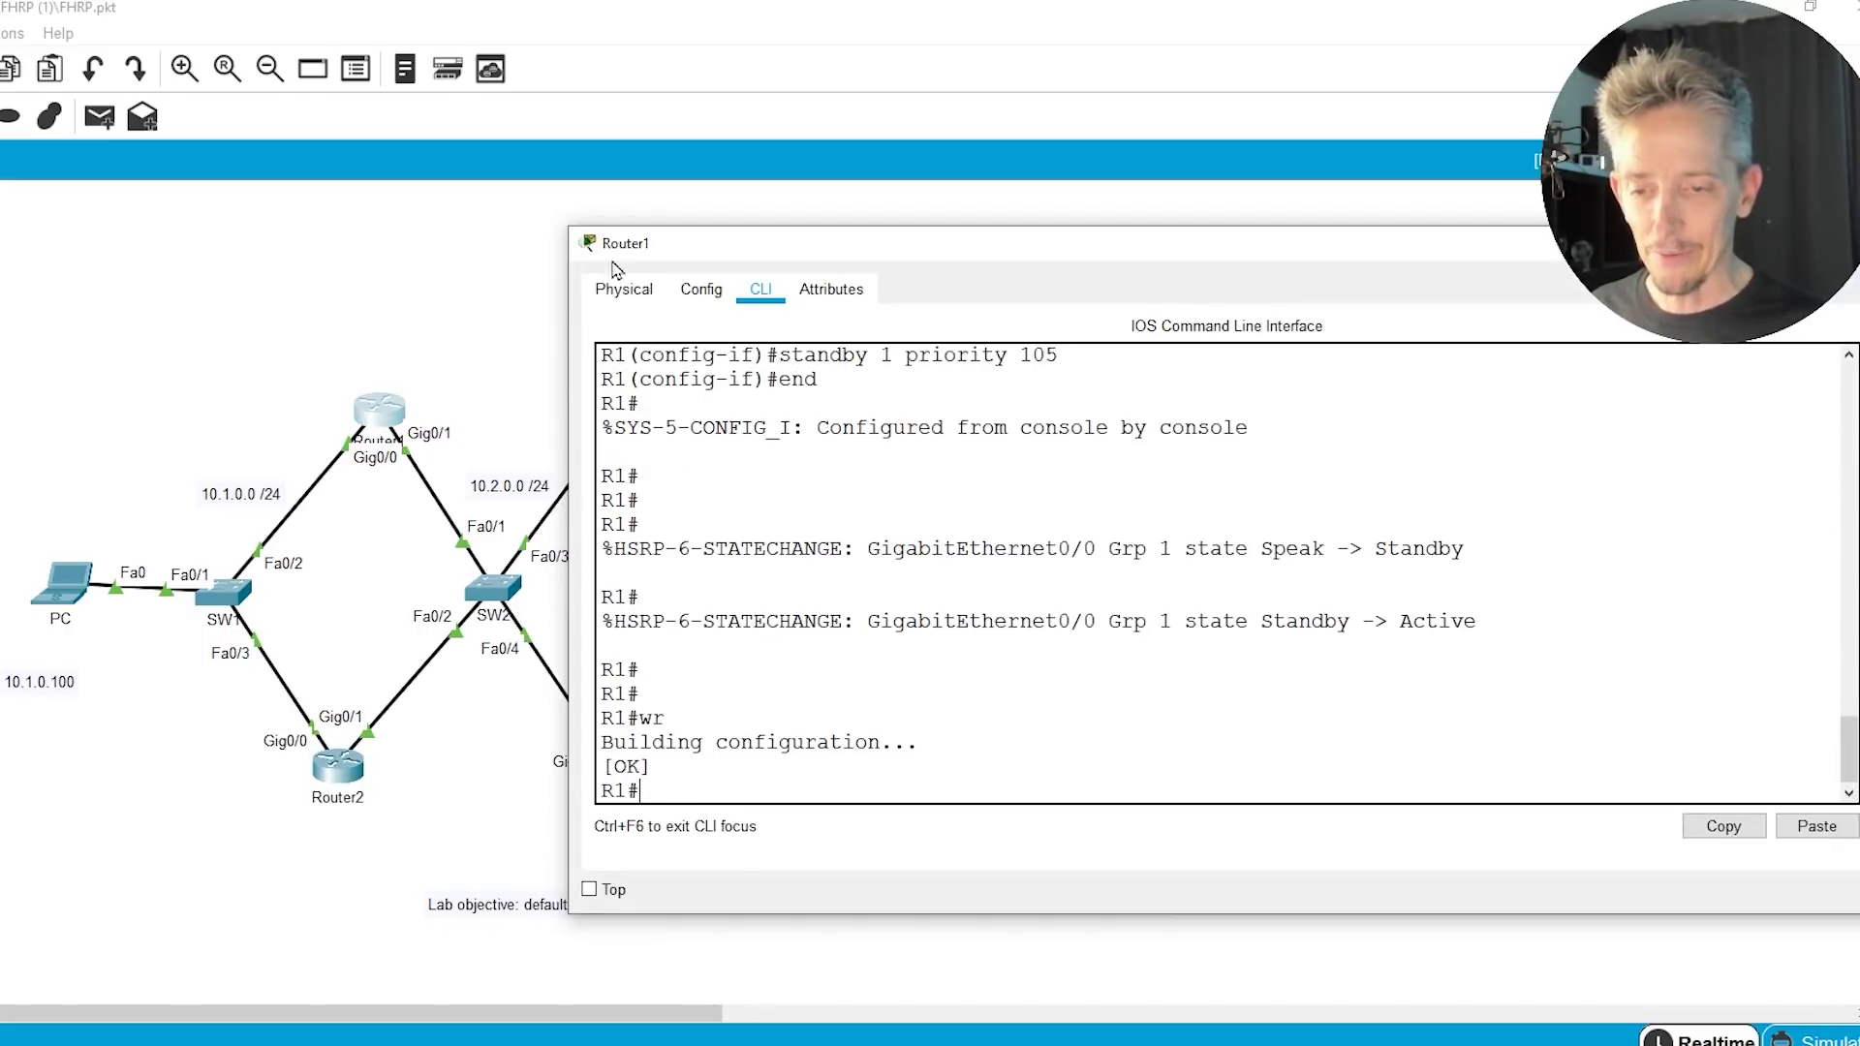
pyautogui.click(623, 289)
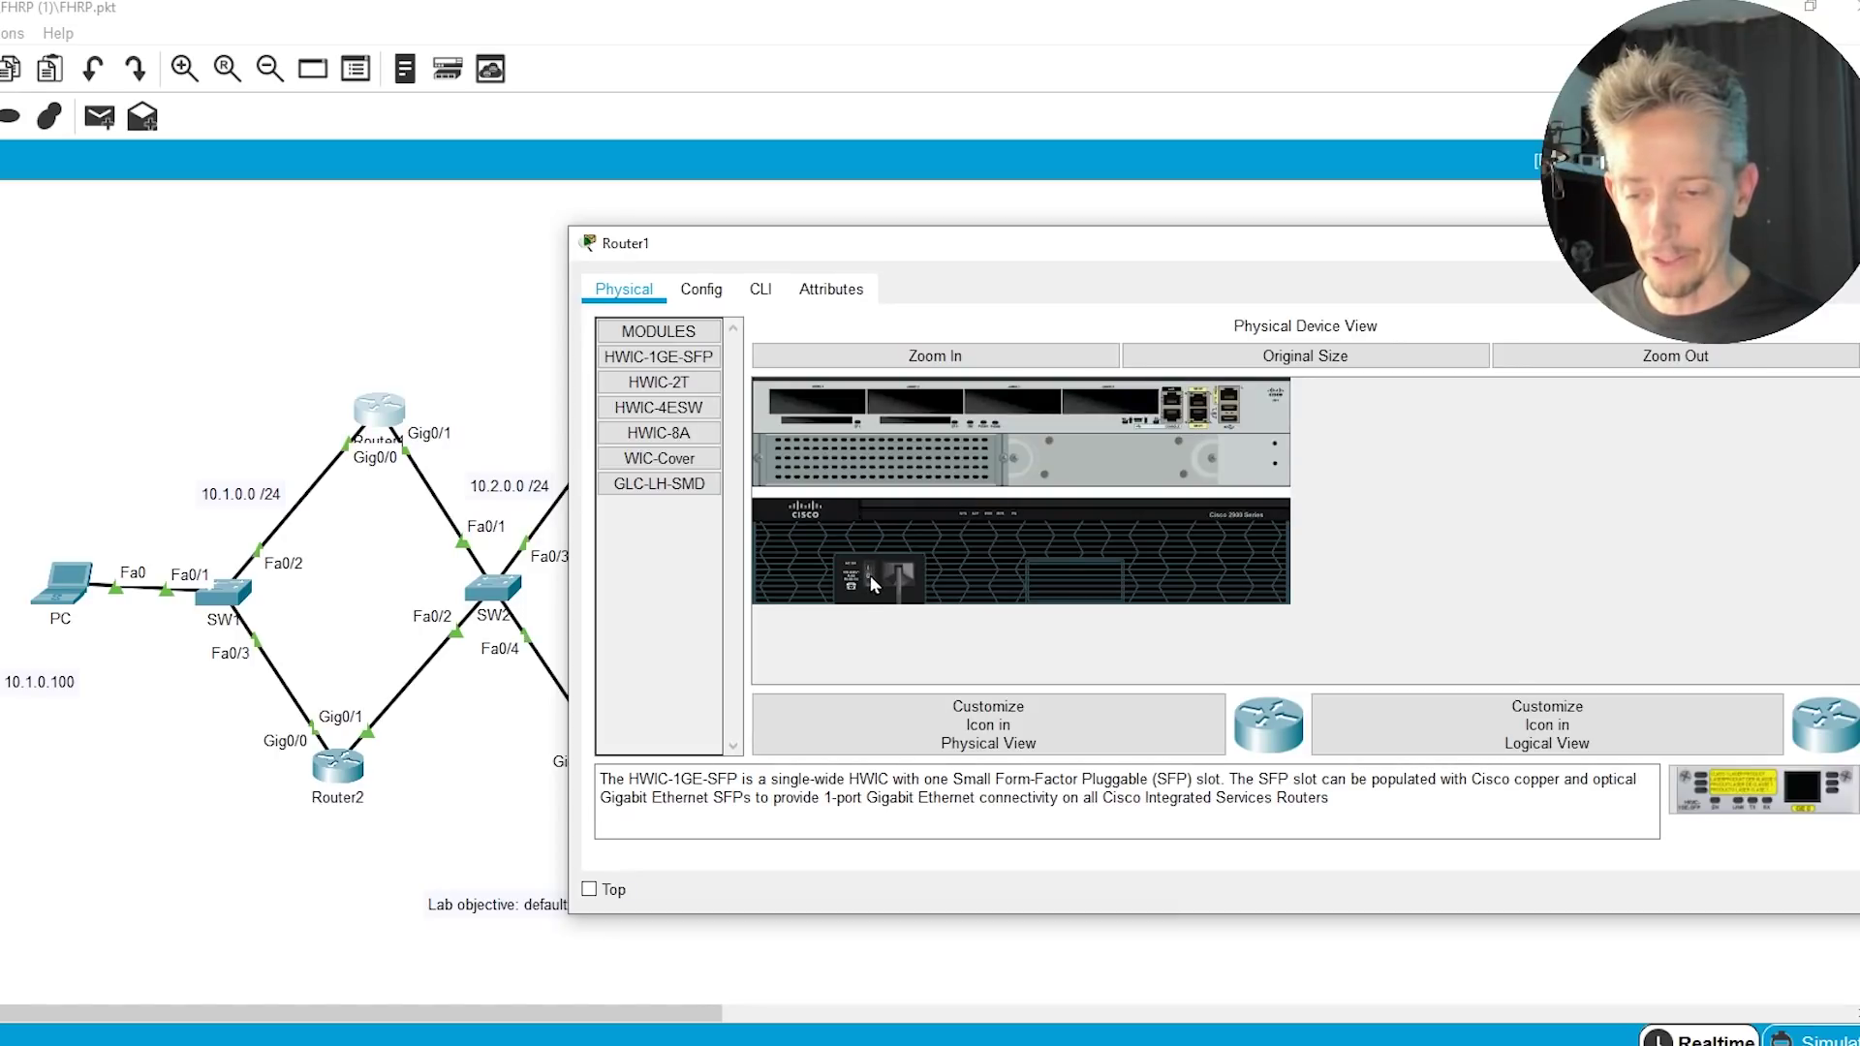
pyautogui.click(870, 576)
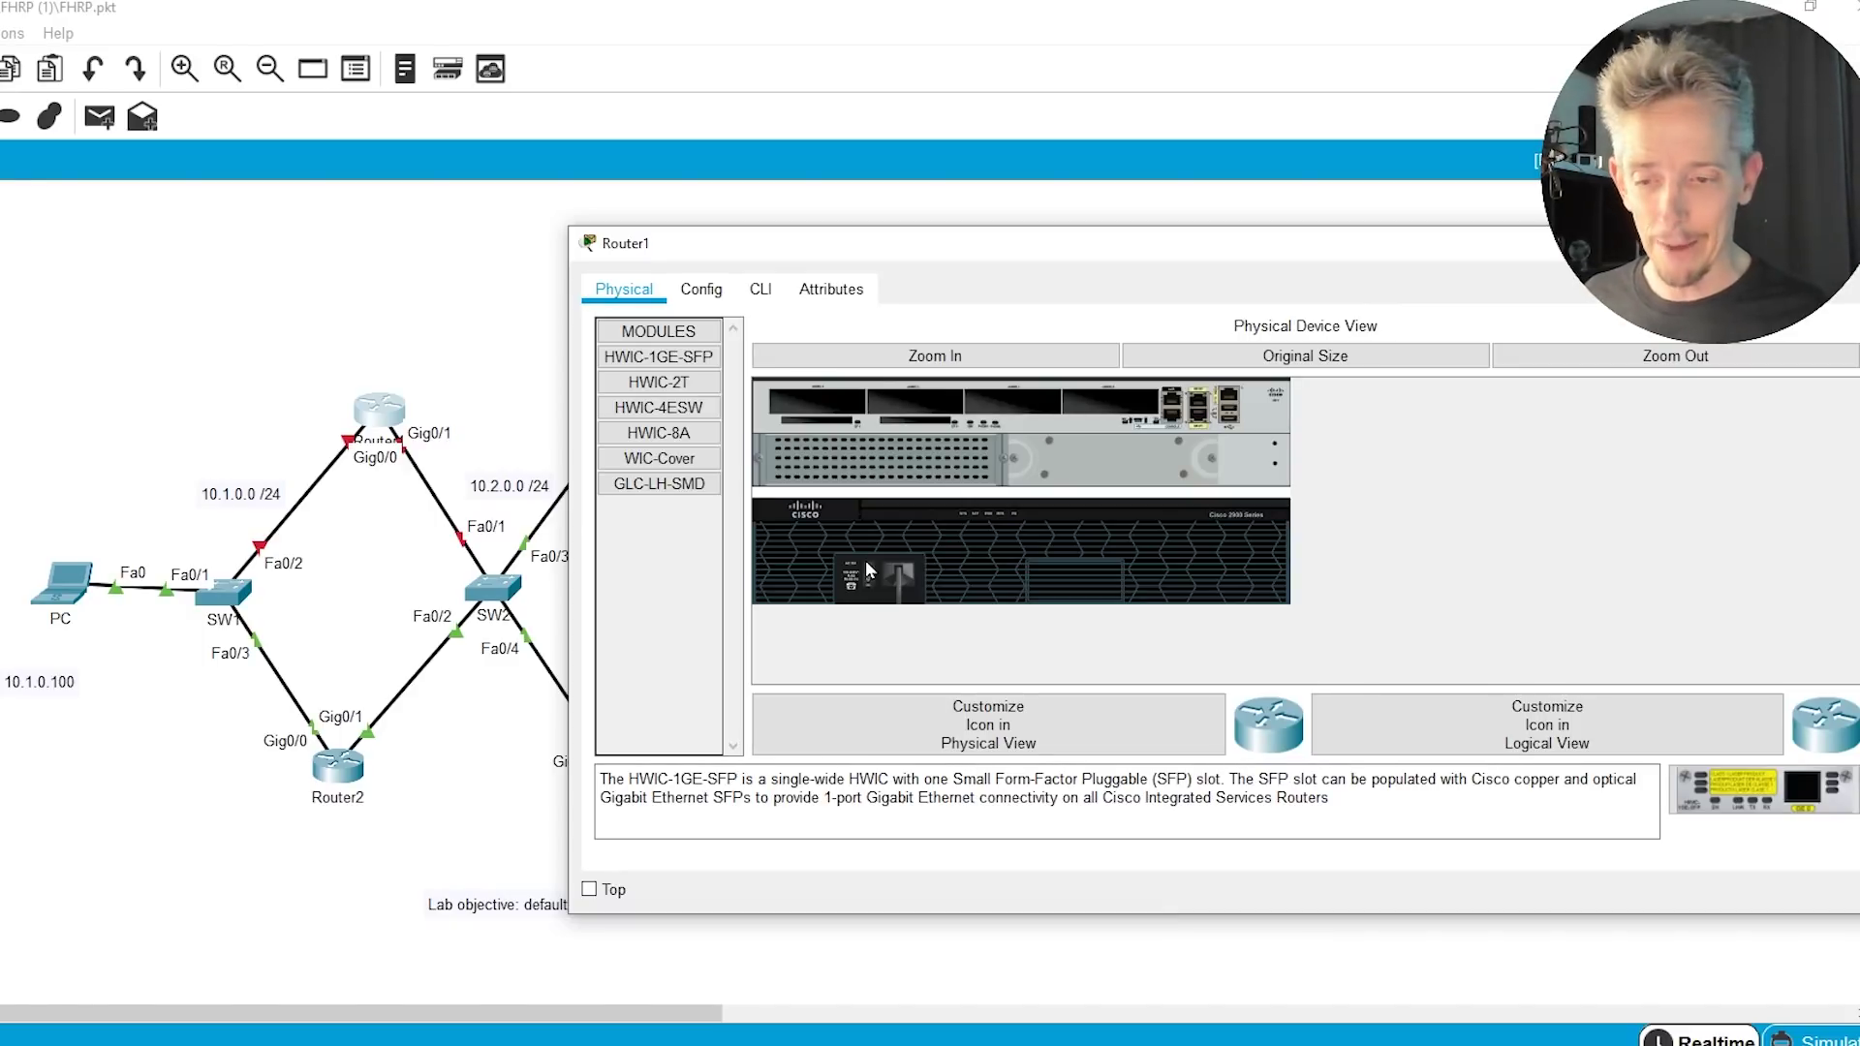
# In the PC's global Config settings, change the default gateway to 10.1.0.12.
pyautogui.click(81, 593)
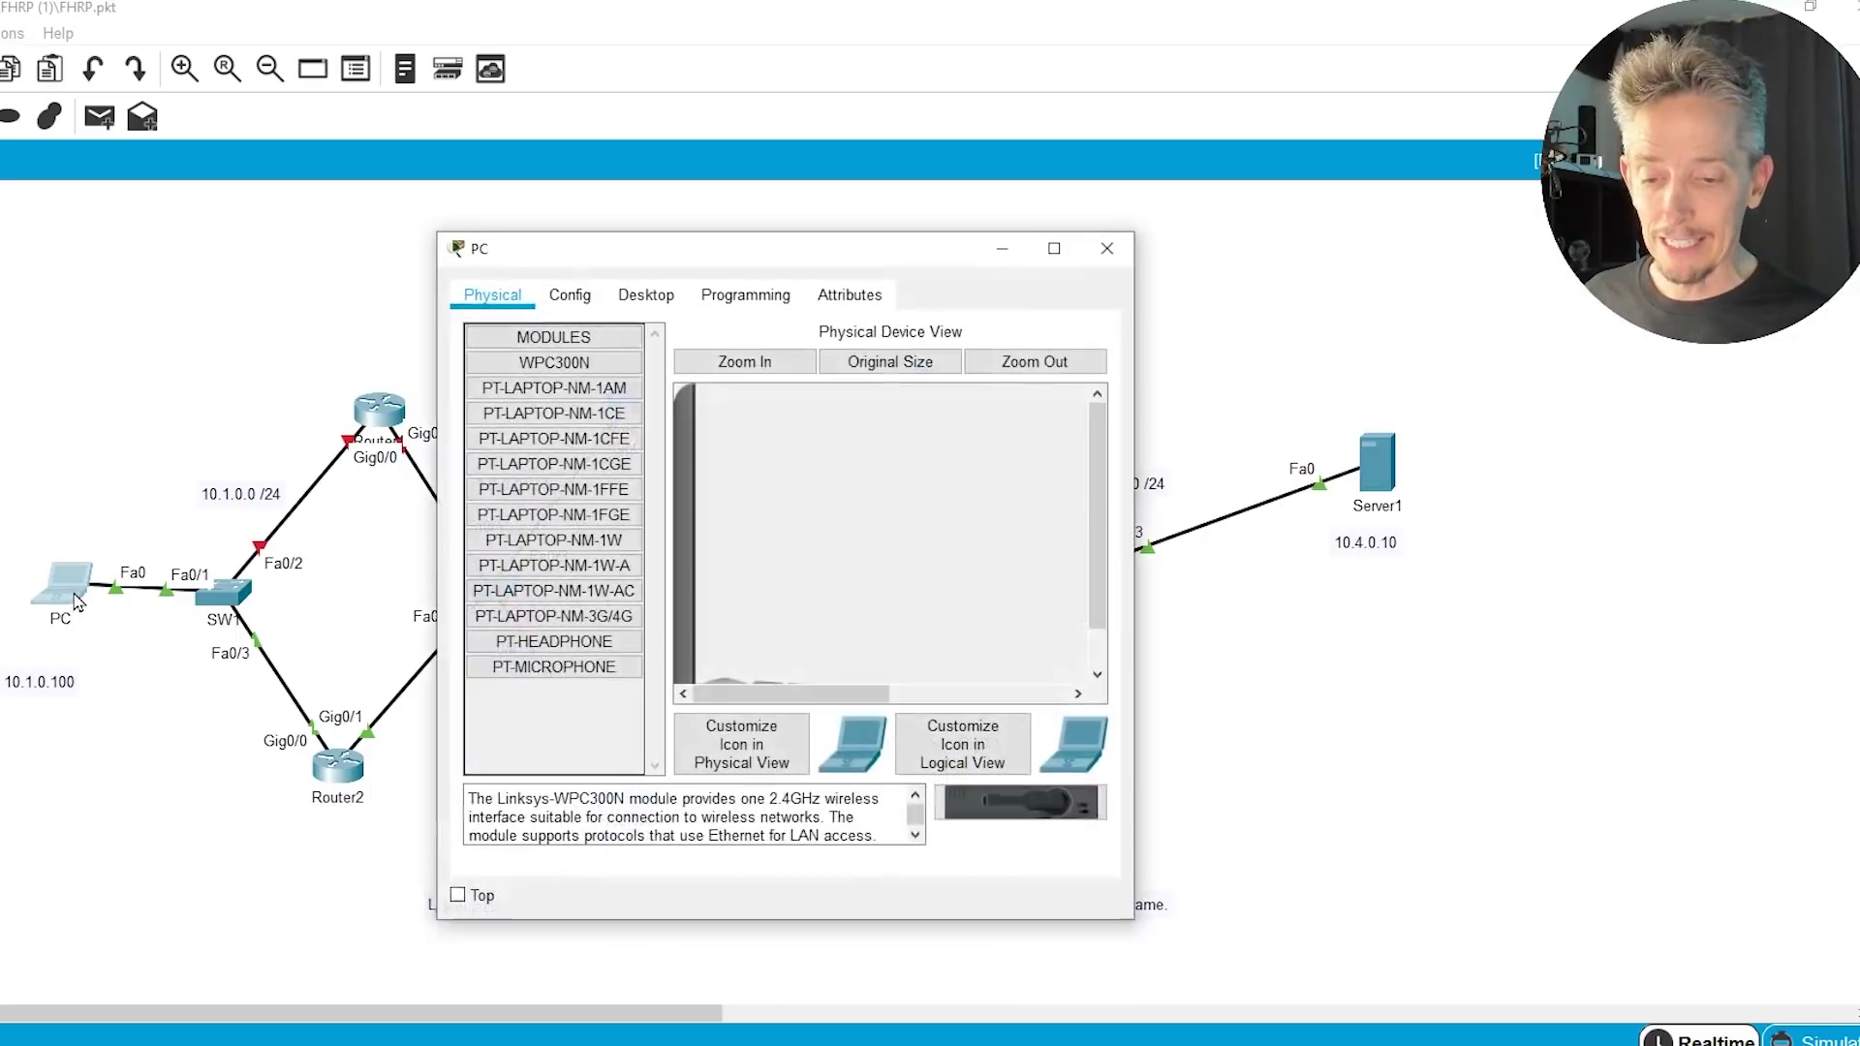
pyautogui.moveTo(799, 264); pyautogui.dragTo(1221, 232)
pyautogui.moveTo(1560, 518); pyautogui.dragTo(1842, 511)
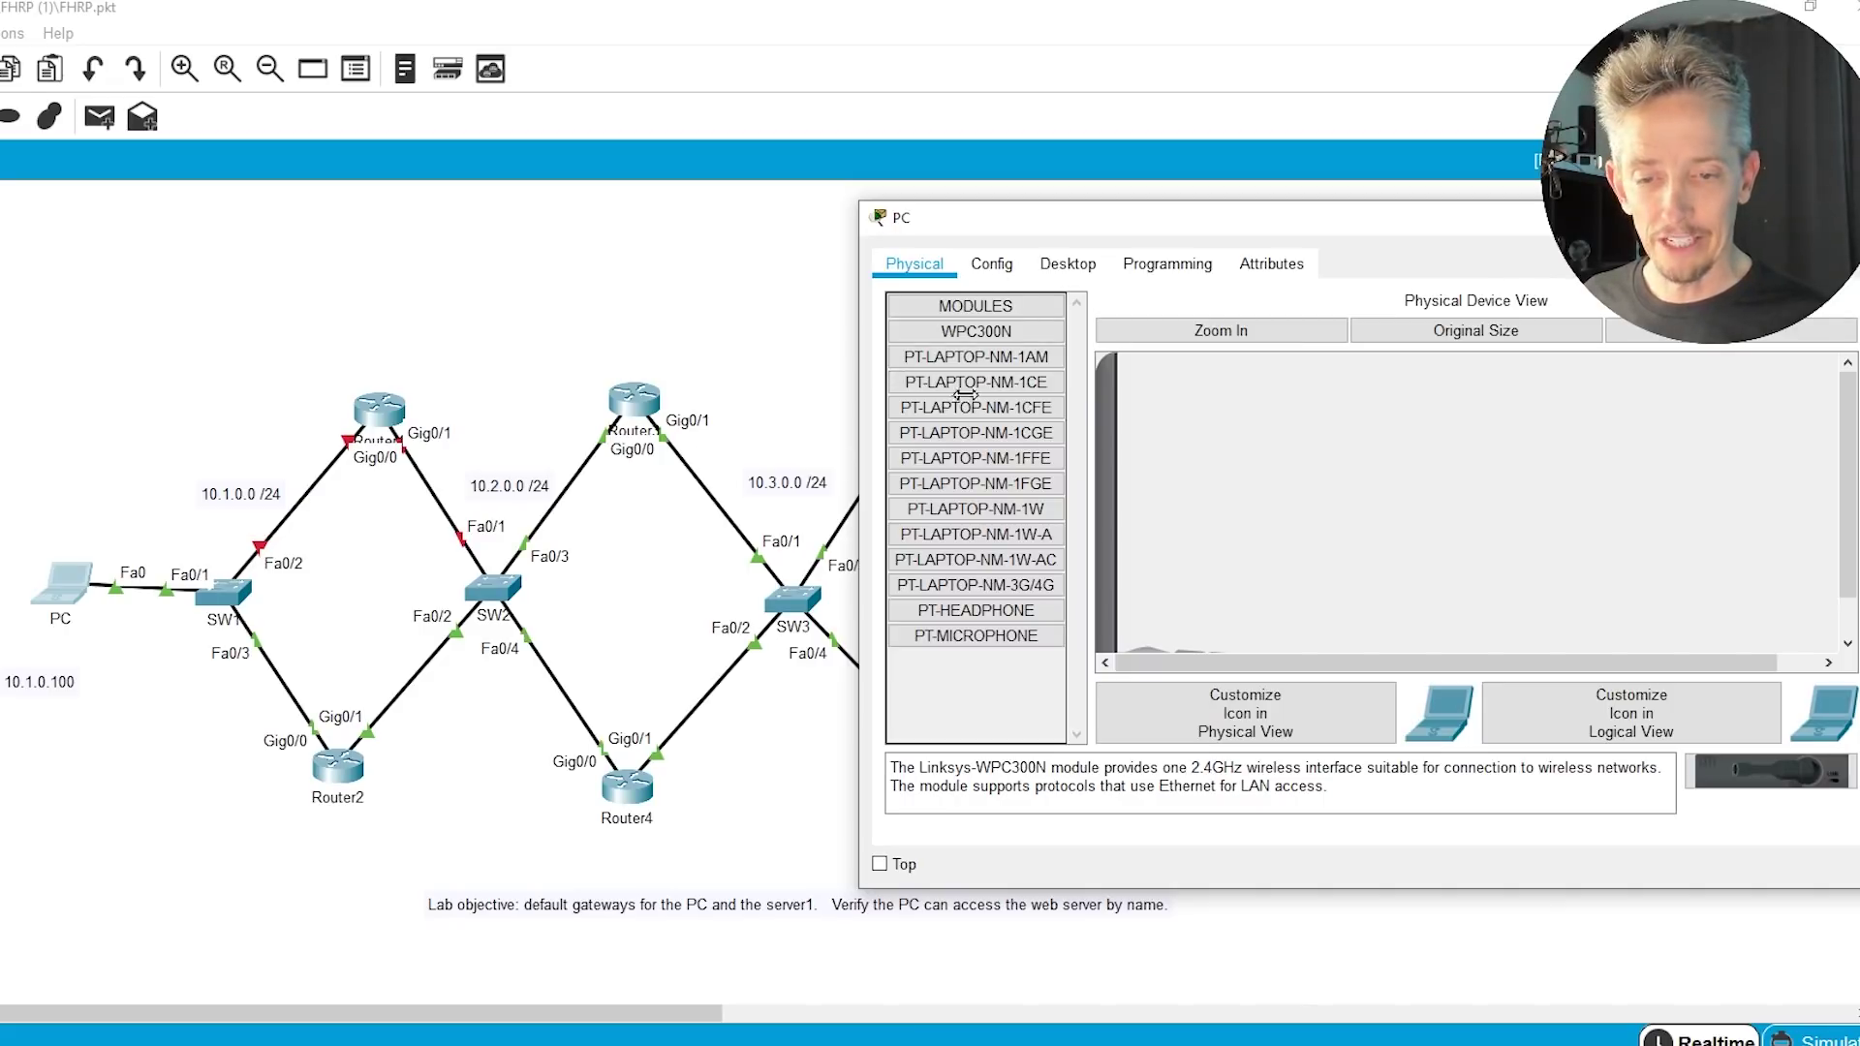
pyautogui.click(1007, 266)
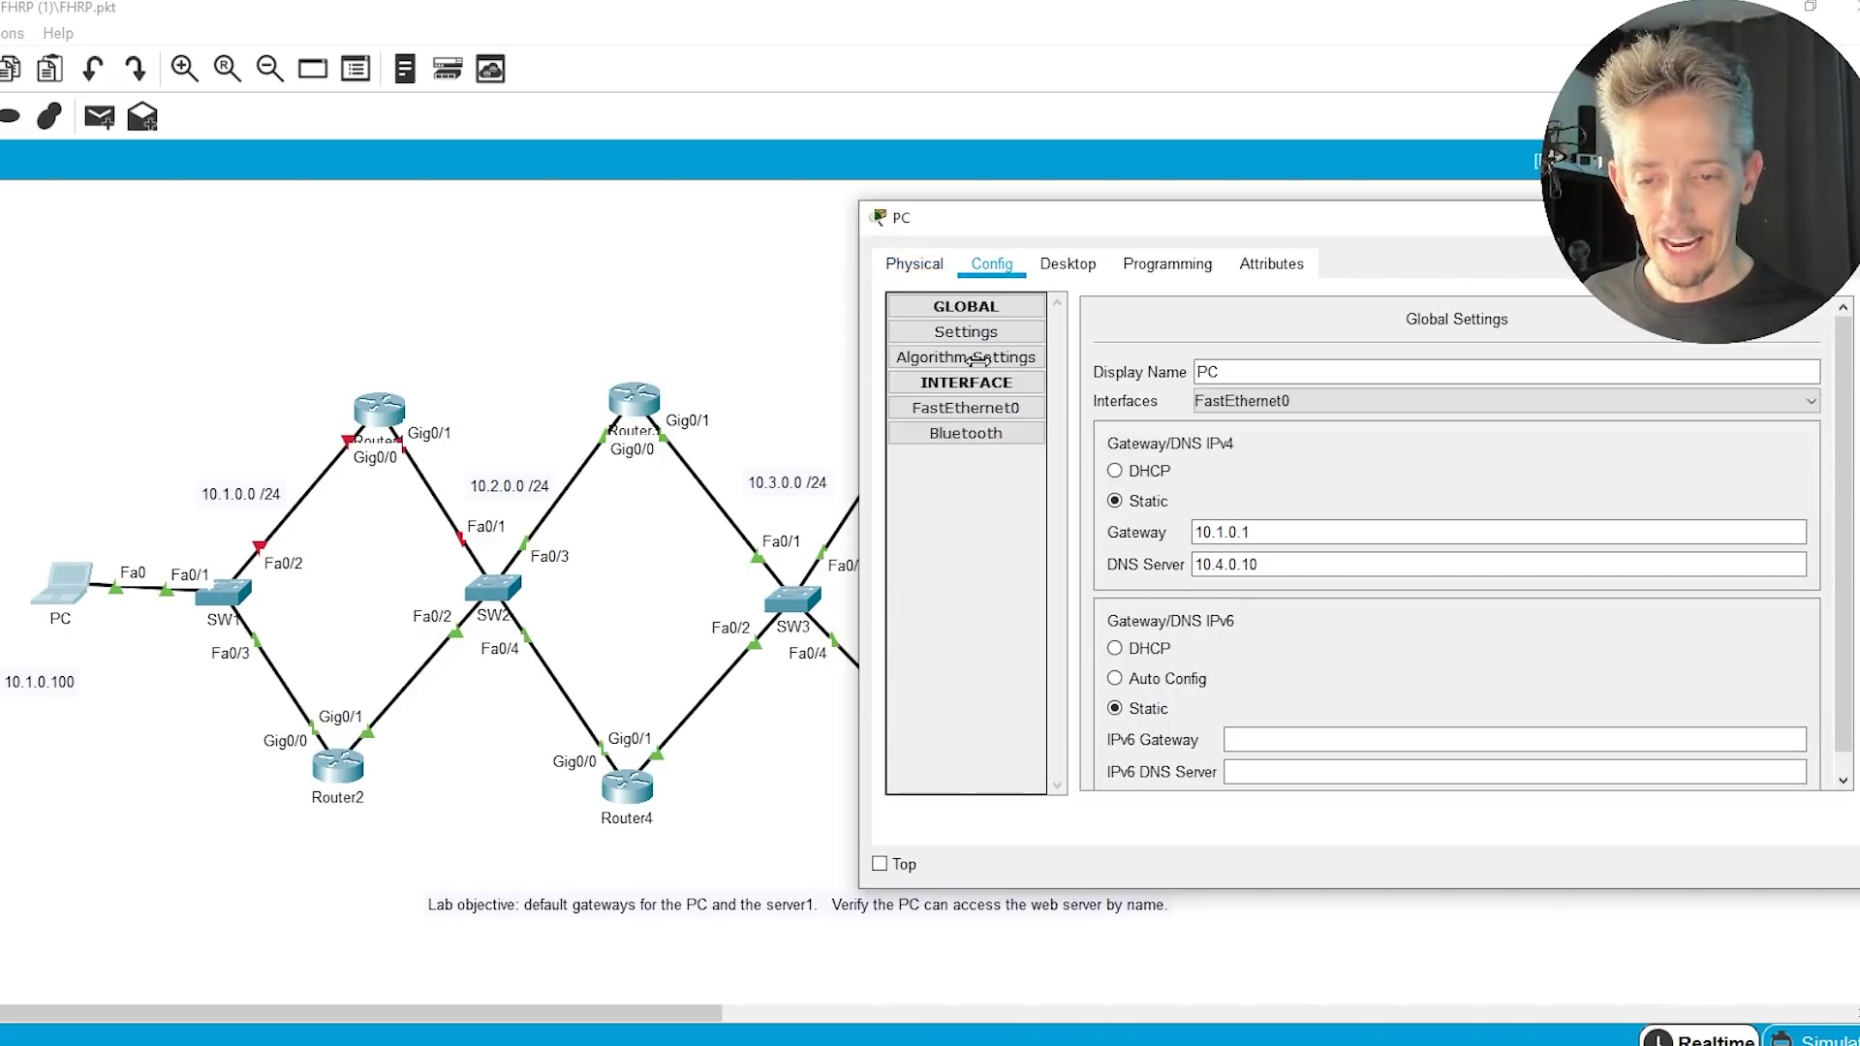
pyautogui.click(966, 333)
pyautogui.doubleClick(1246, 531)
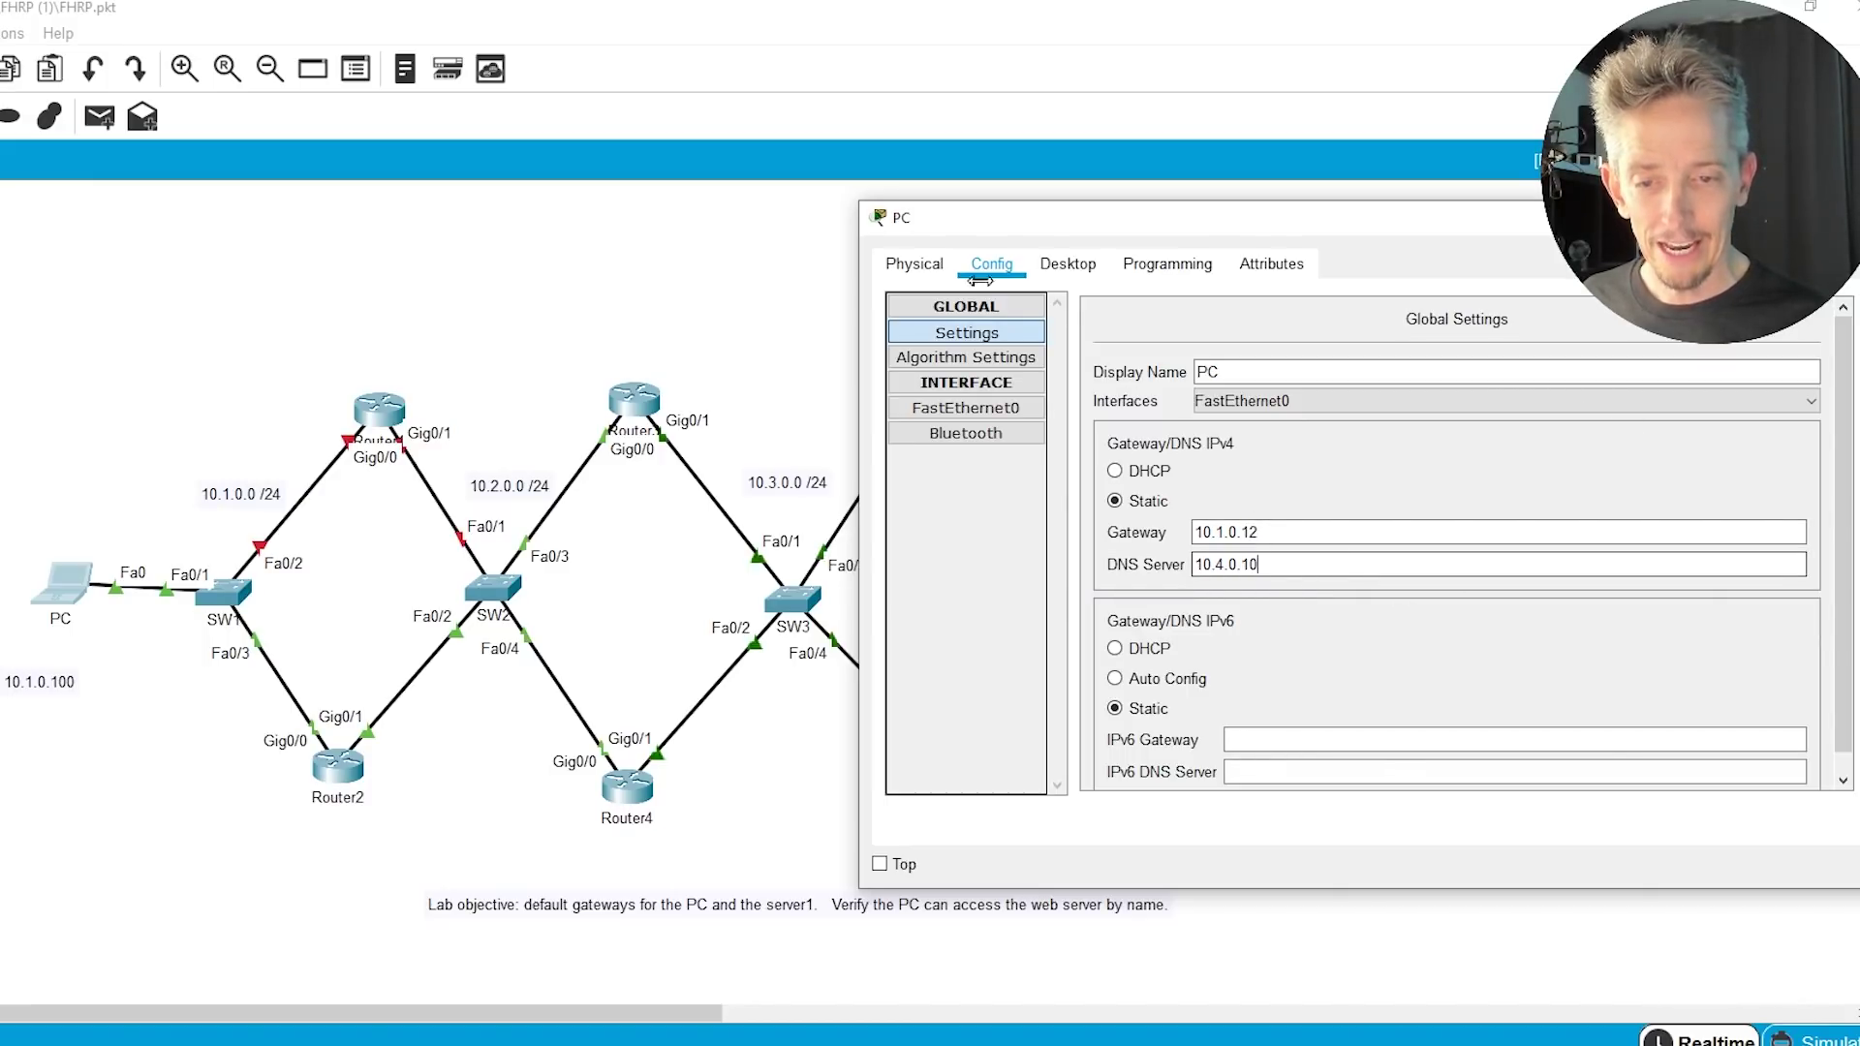
# Run ipconfig in the PC's Command Prompt and confirm the 10.1.0.12 default gateway.
pyautogui.click(1070, 265)
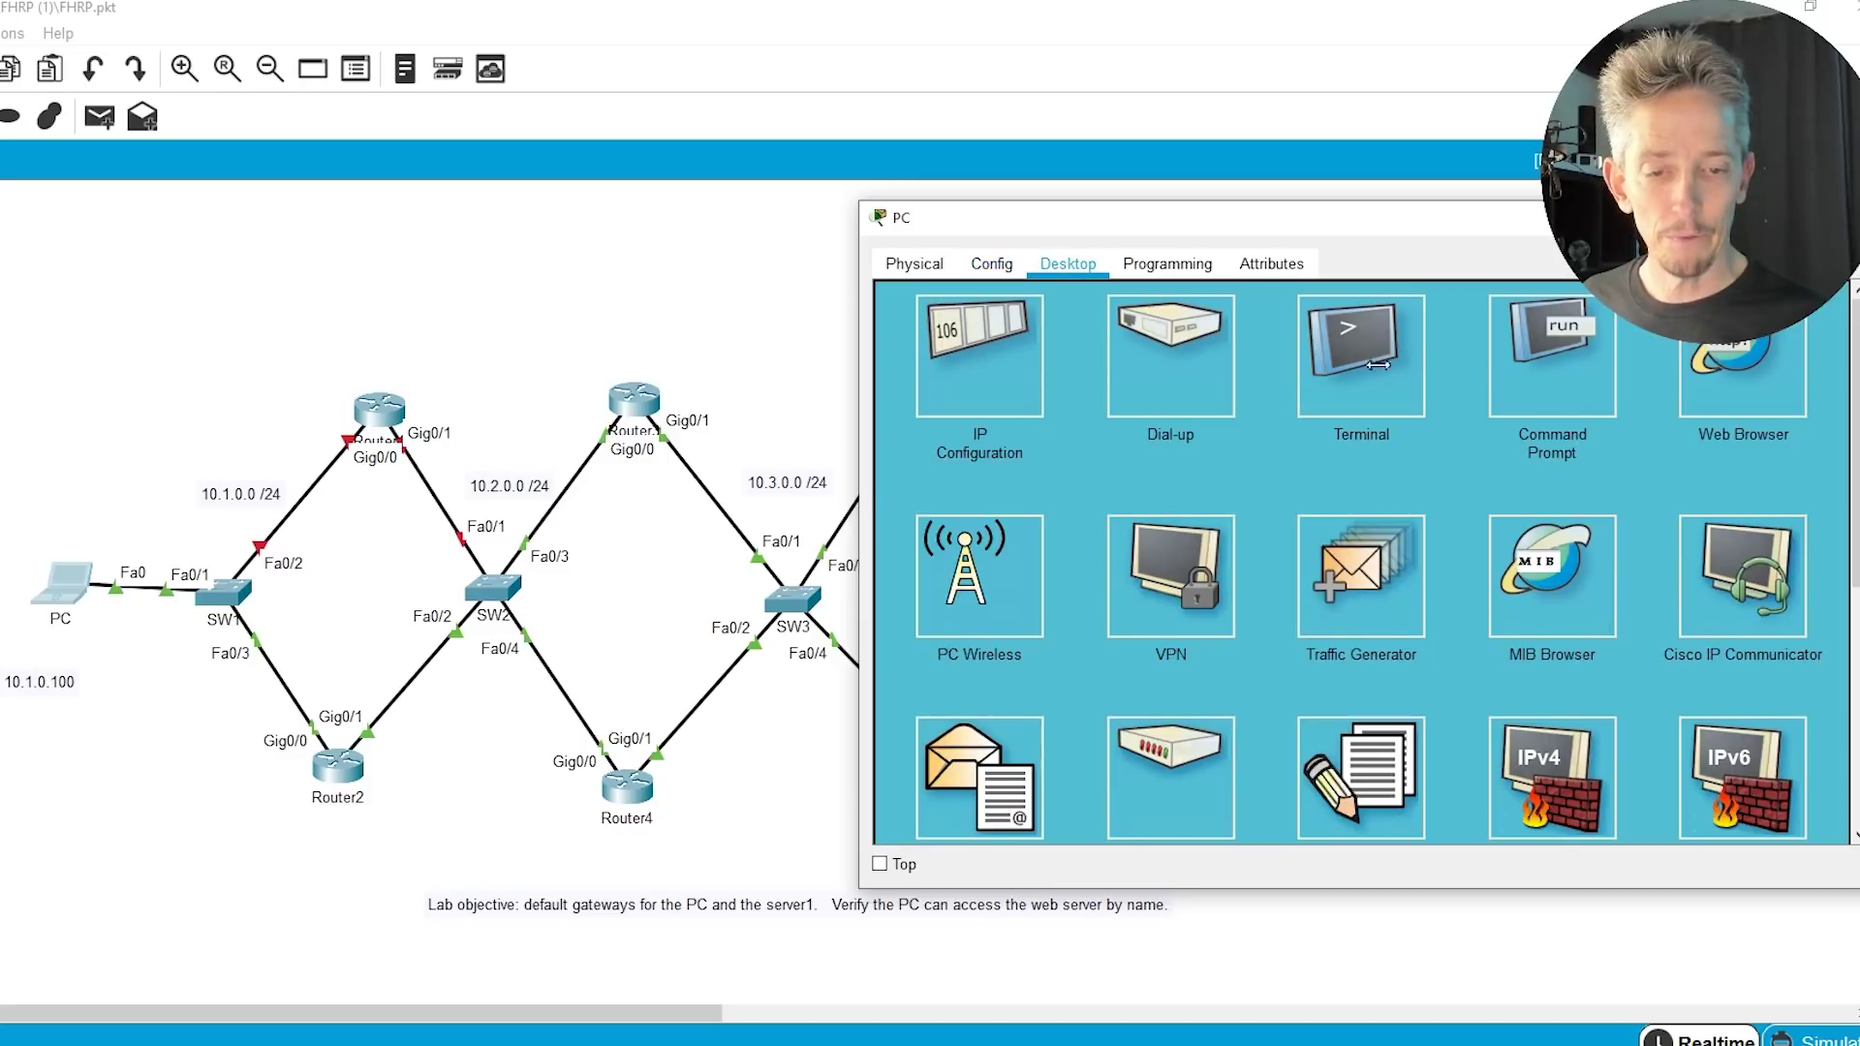
pyautogui.click(1550, 354)
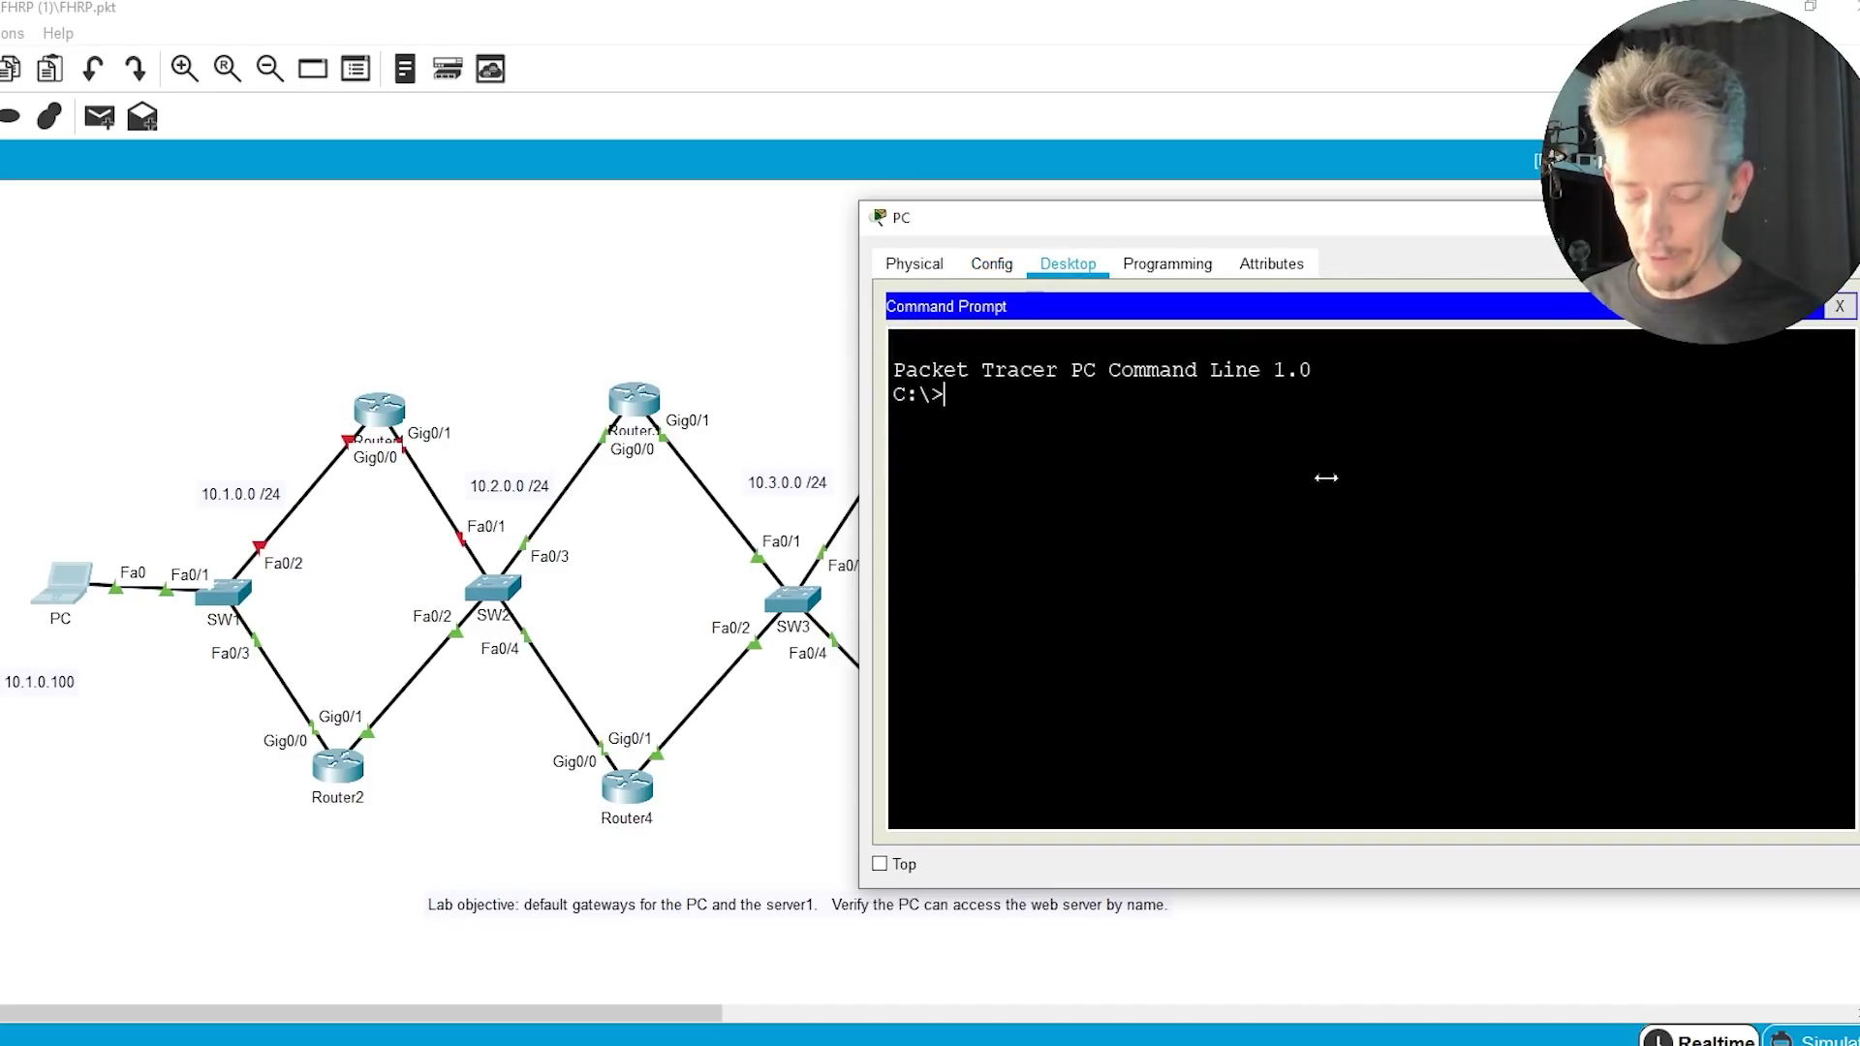
pyautogui.write('ipconfig')
pyautogui.press('Return')
pyautogui.tripleClick(1415, 566)
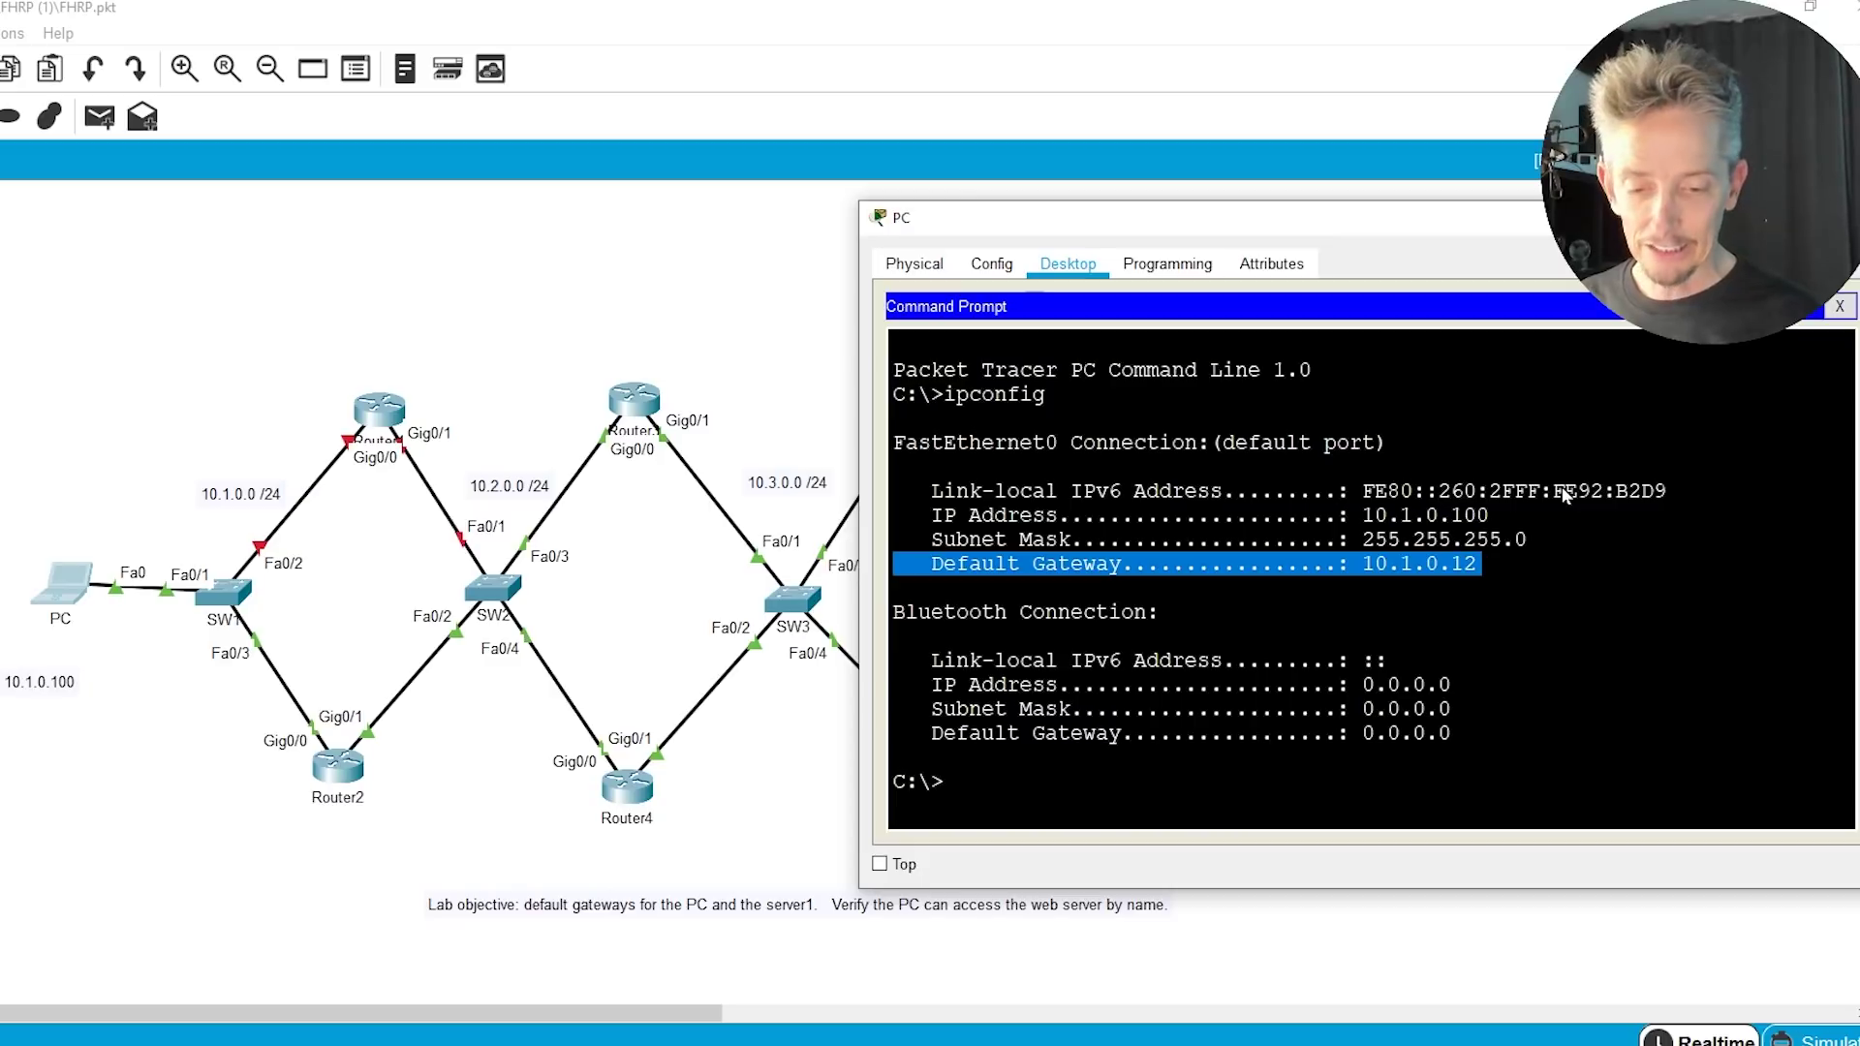
# Ping 10.4.0.100 from the PC.
pyautogui.write('ping 10.4.0.100')
pyautogui.press('Return')
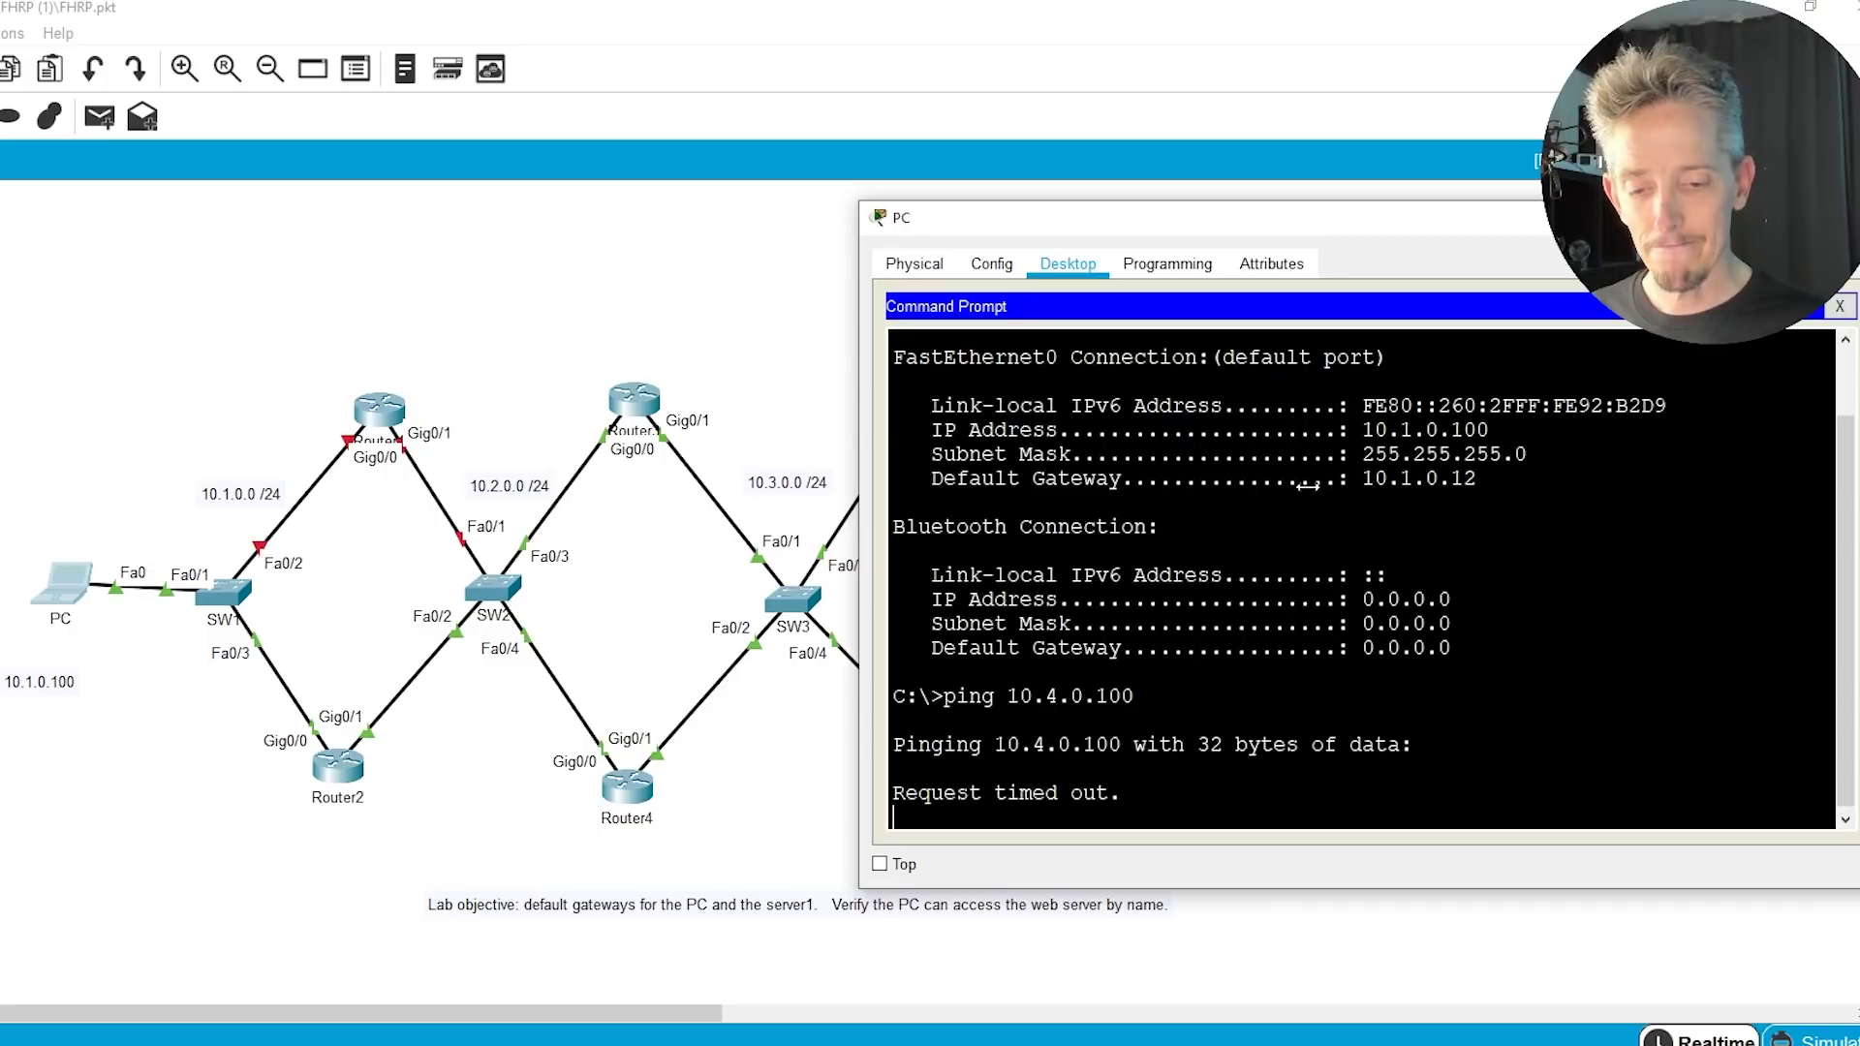
# Rerun the ping to 10.4.0.100 while viewing the topology, then abort it with Ctrl+C.
pyautogui.hotkey('alt', 'F4')
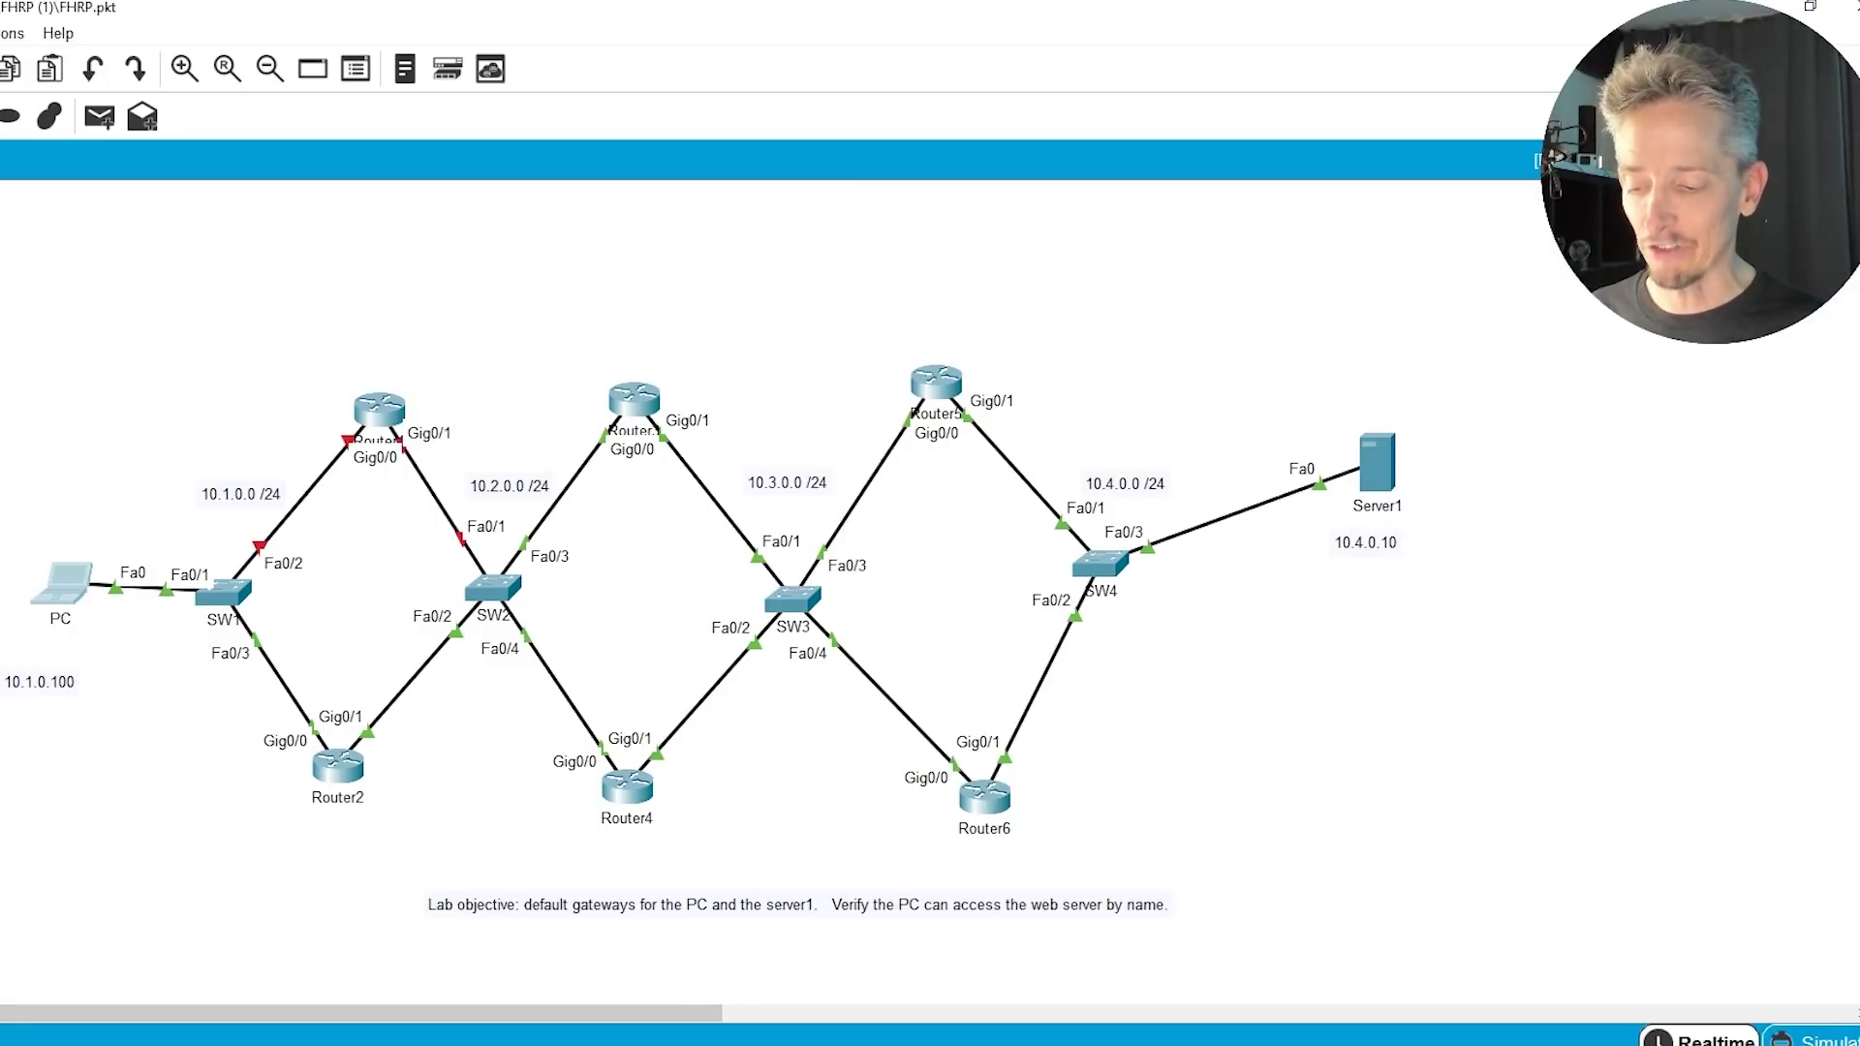
pyautogui.click(56, 591)
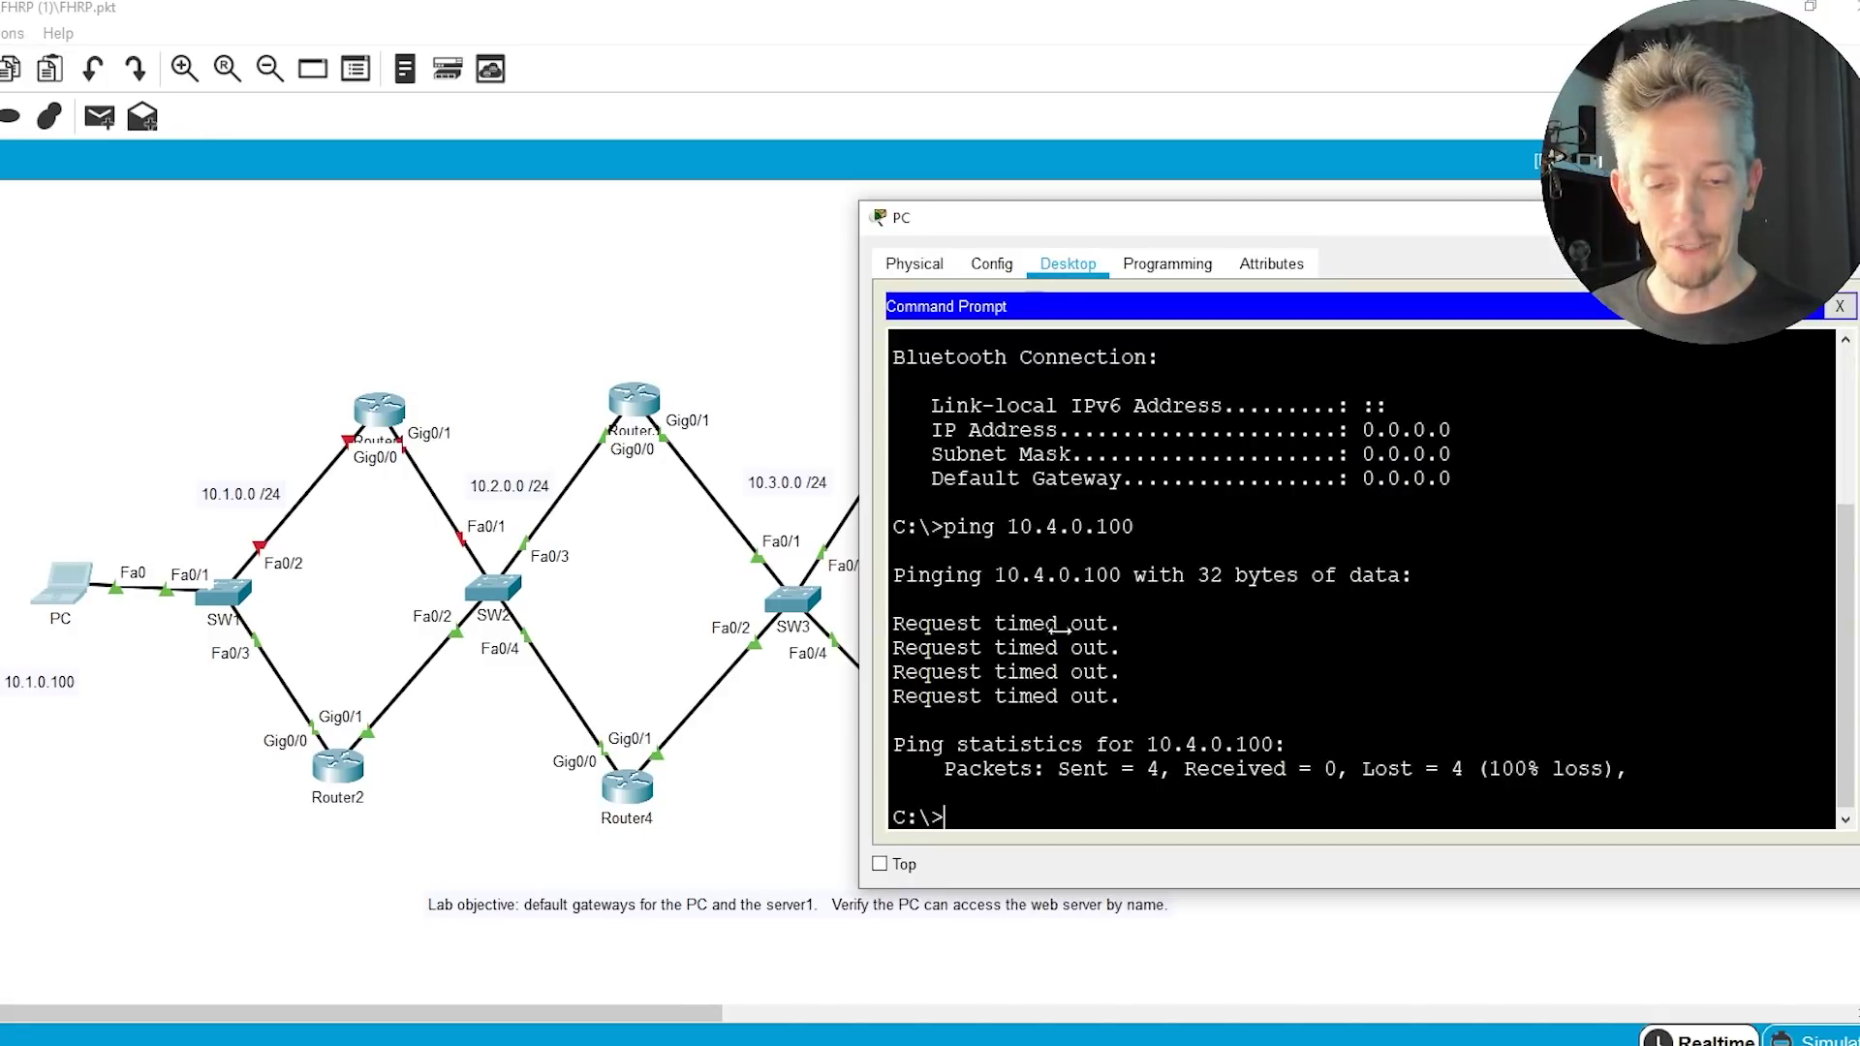
pyautogui.press('Up')
pyautogui.press('Return')
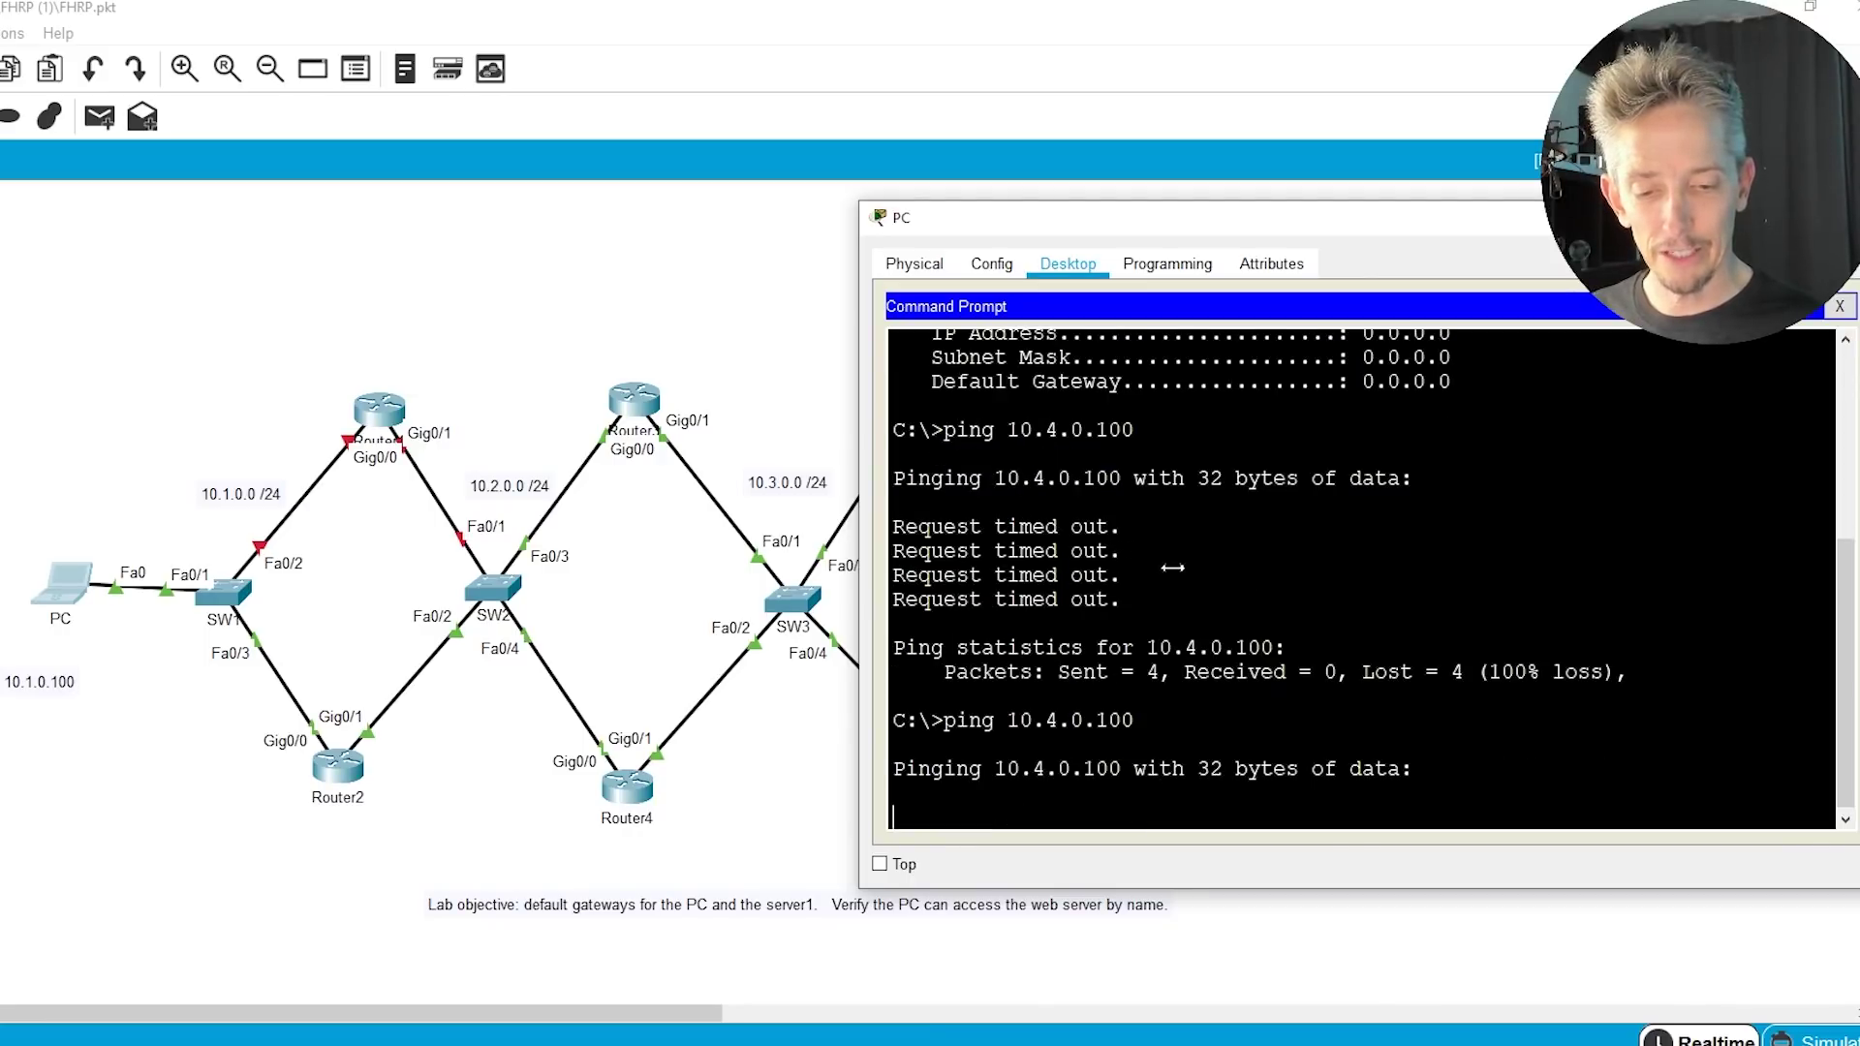
pyautogui.moveTo(1365, 221); pyautogui.dragTo(474, 420)
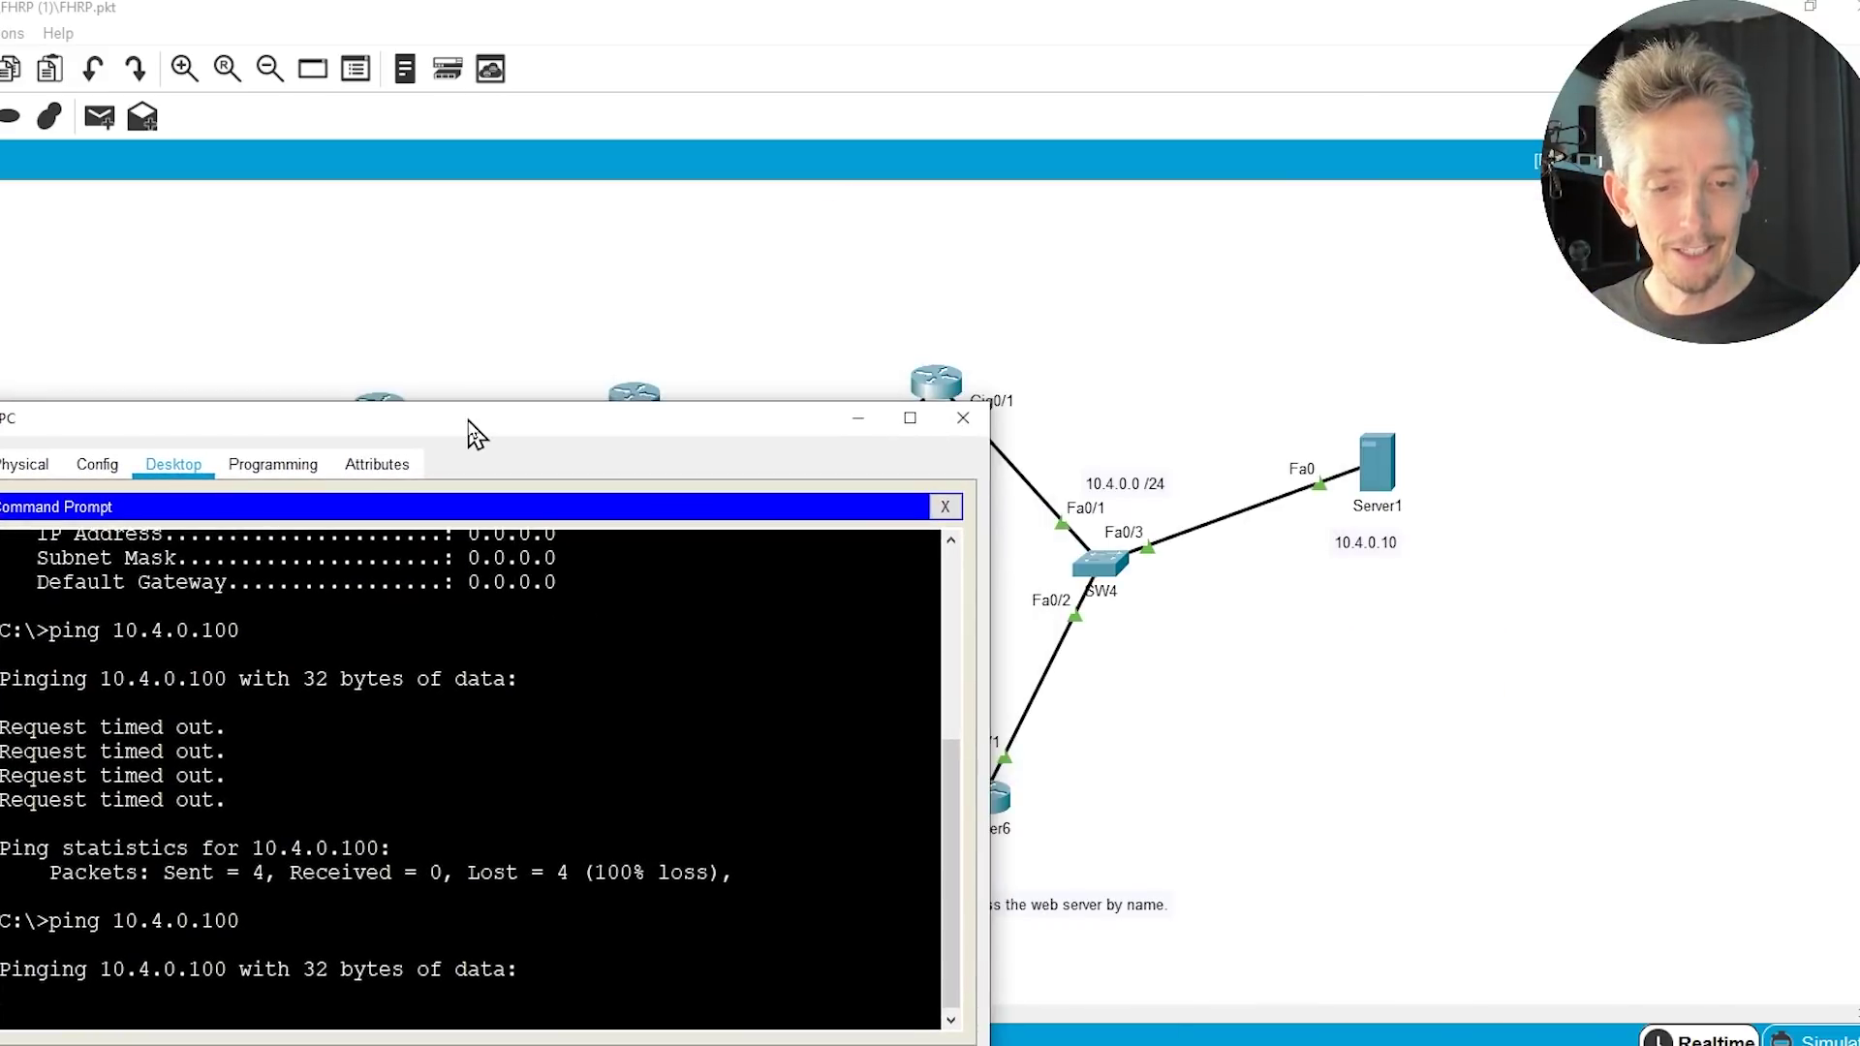
pyautogui.moveTo(623, 427); pyautogui.dragTo(1404, 253)
pyautogui.hotkey('ctrl', 'c')
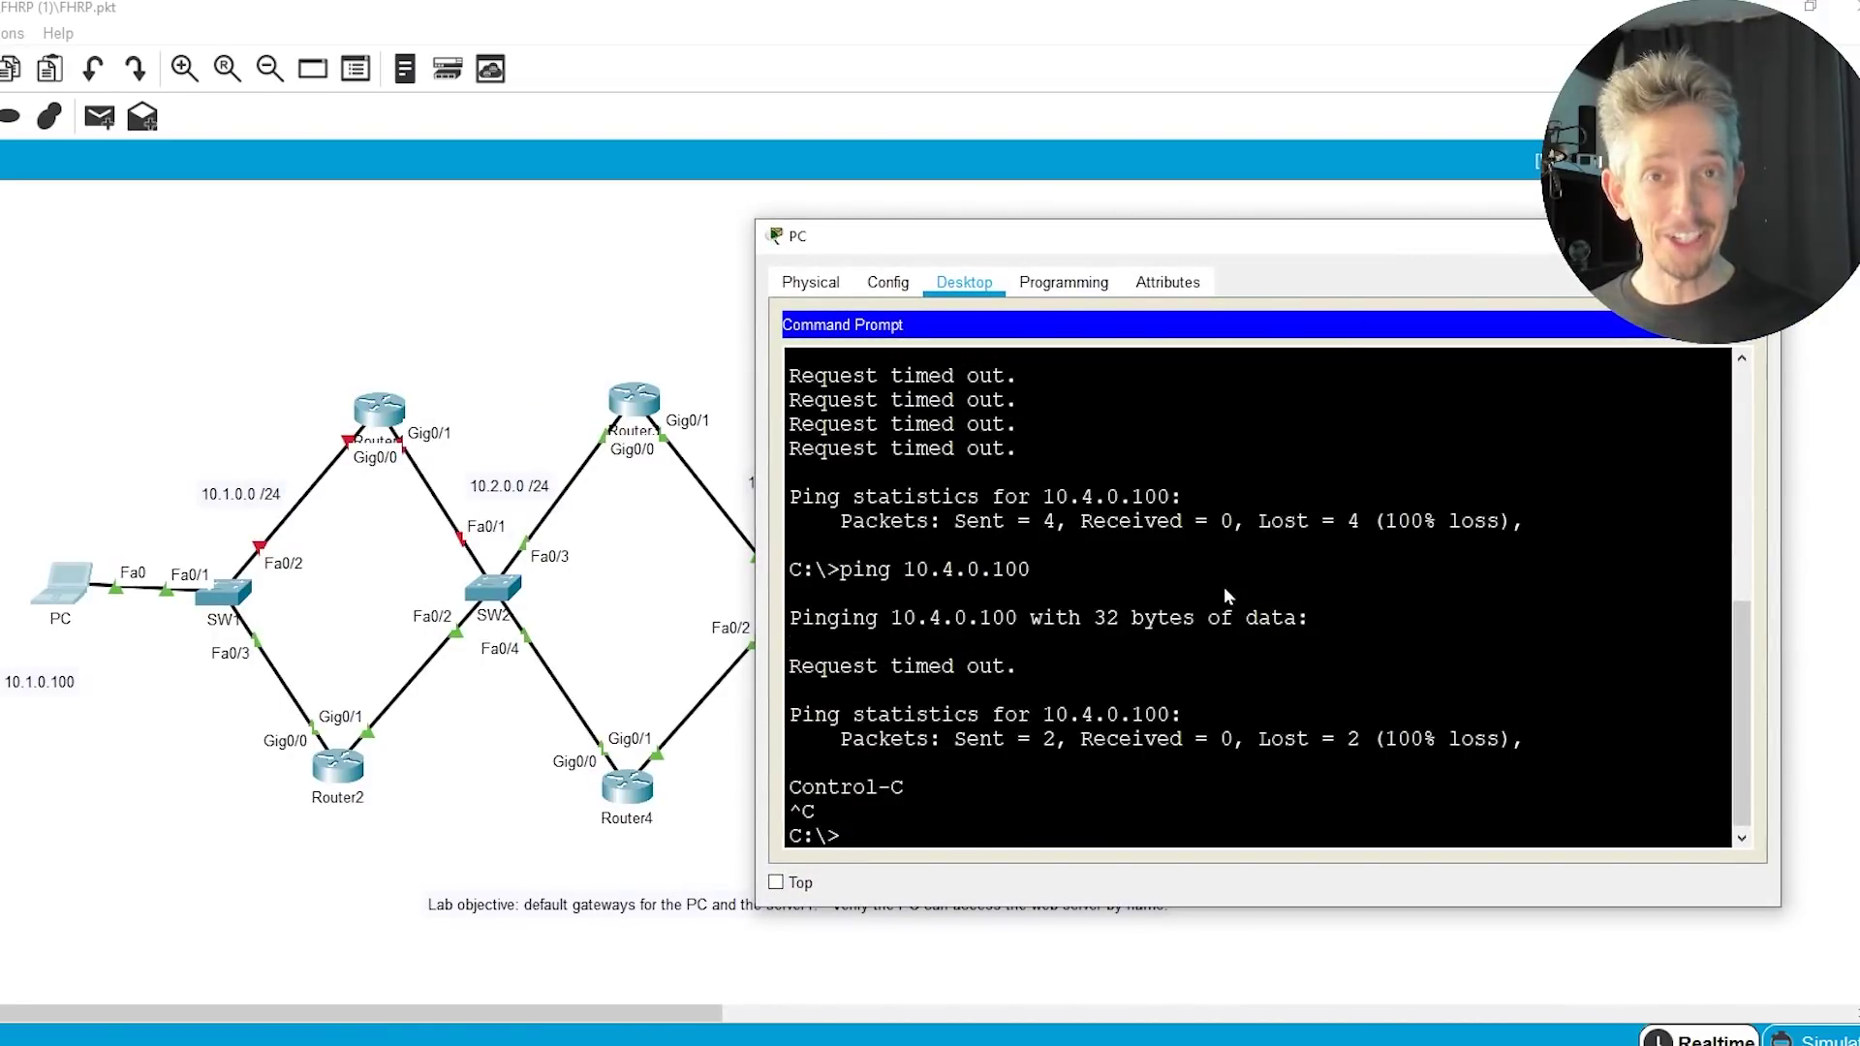
# Ping 10.4.0.10 from the PC, then trace the route to server1.
pyautogui.press('Up')
pyautogui.press('BackSpace')
pyautogui.press('Return')
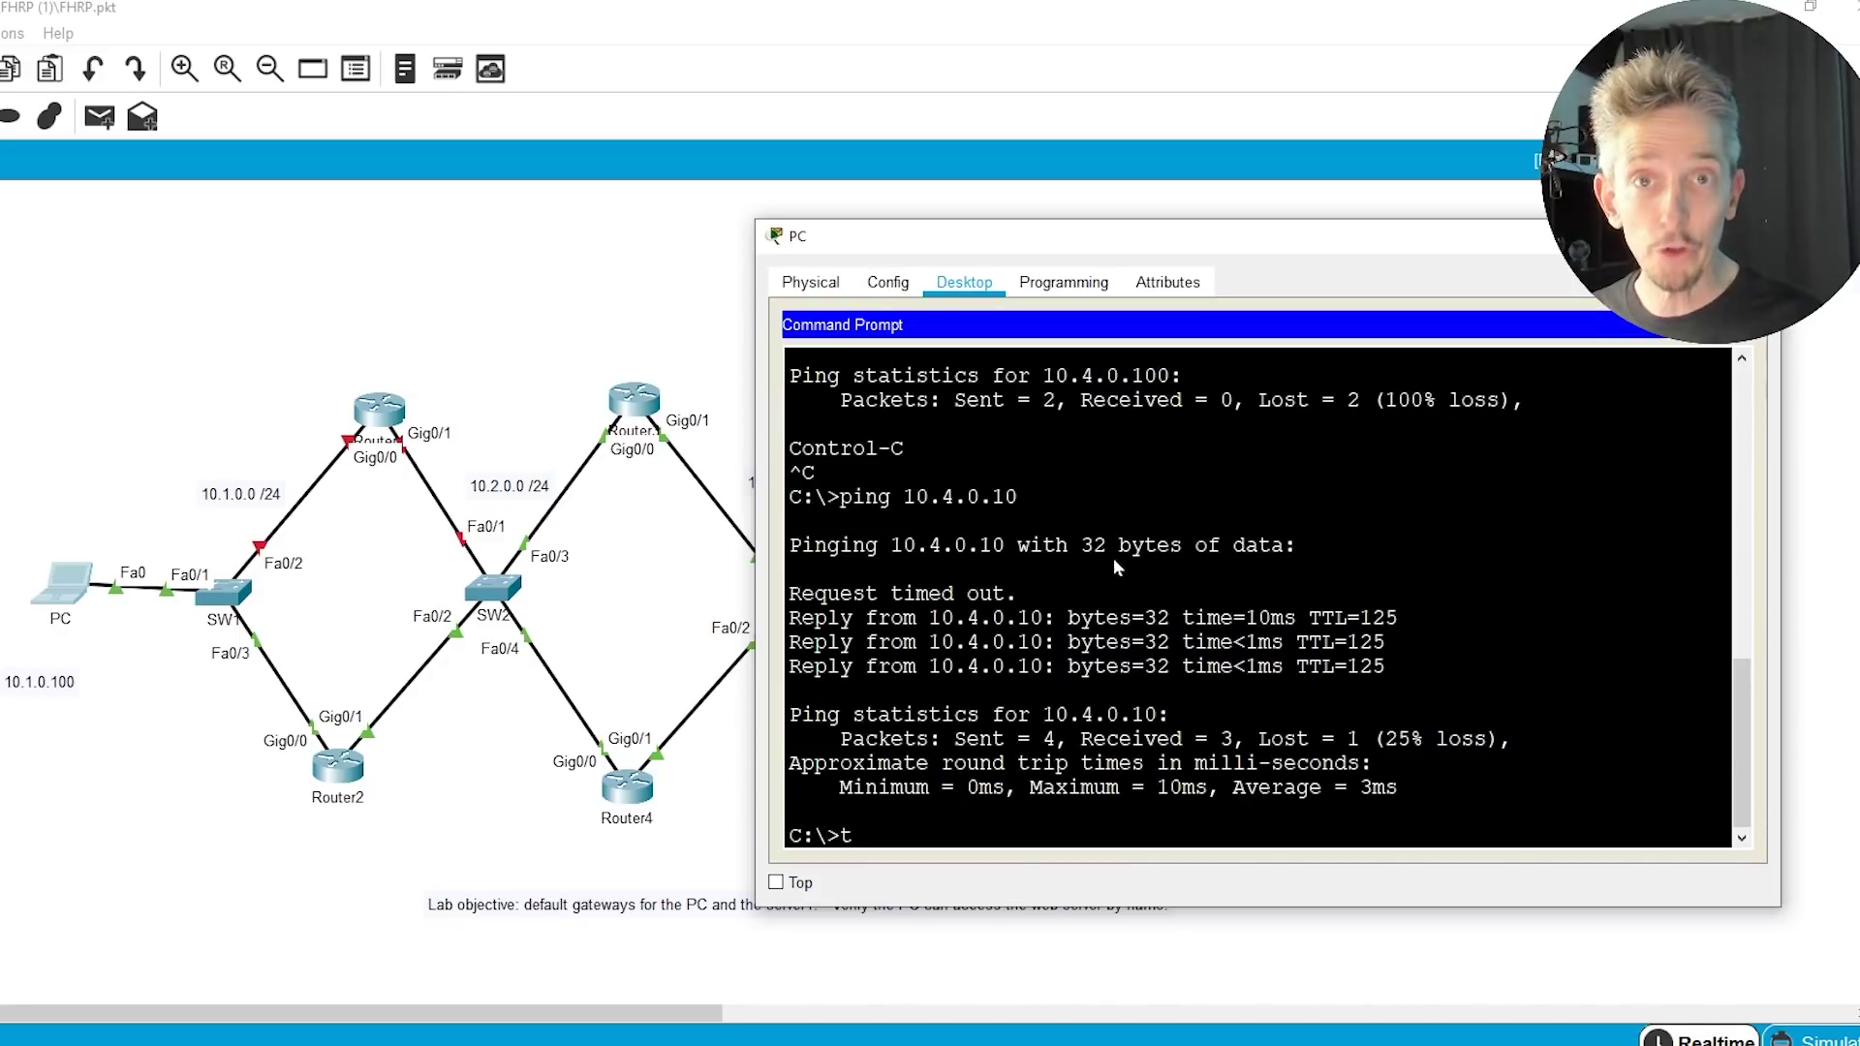
pyautogui.write('t')
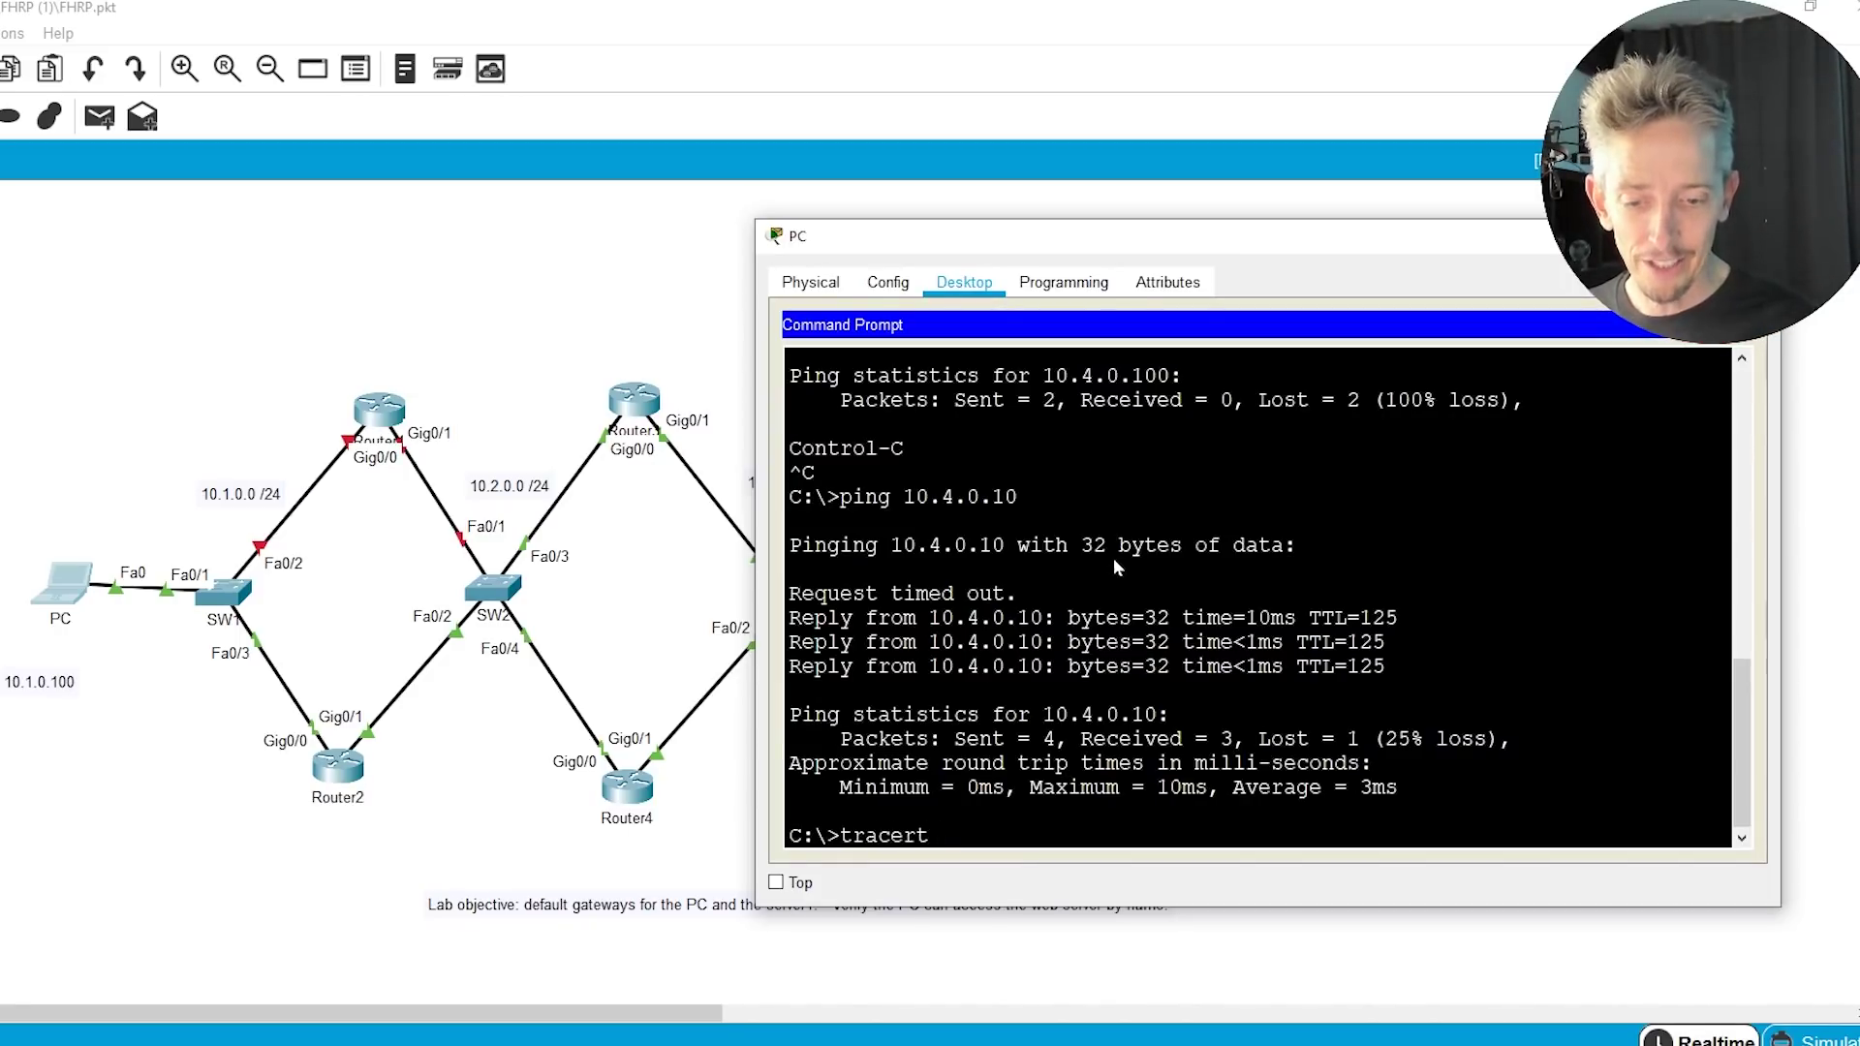
pyautogui.write(' server1')
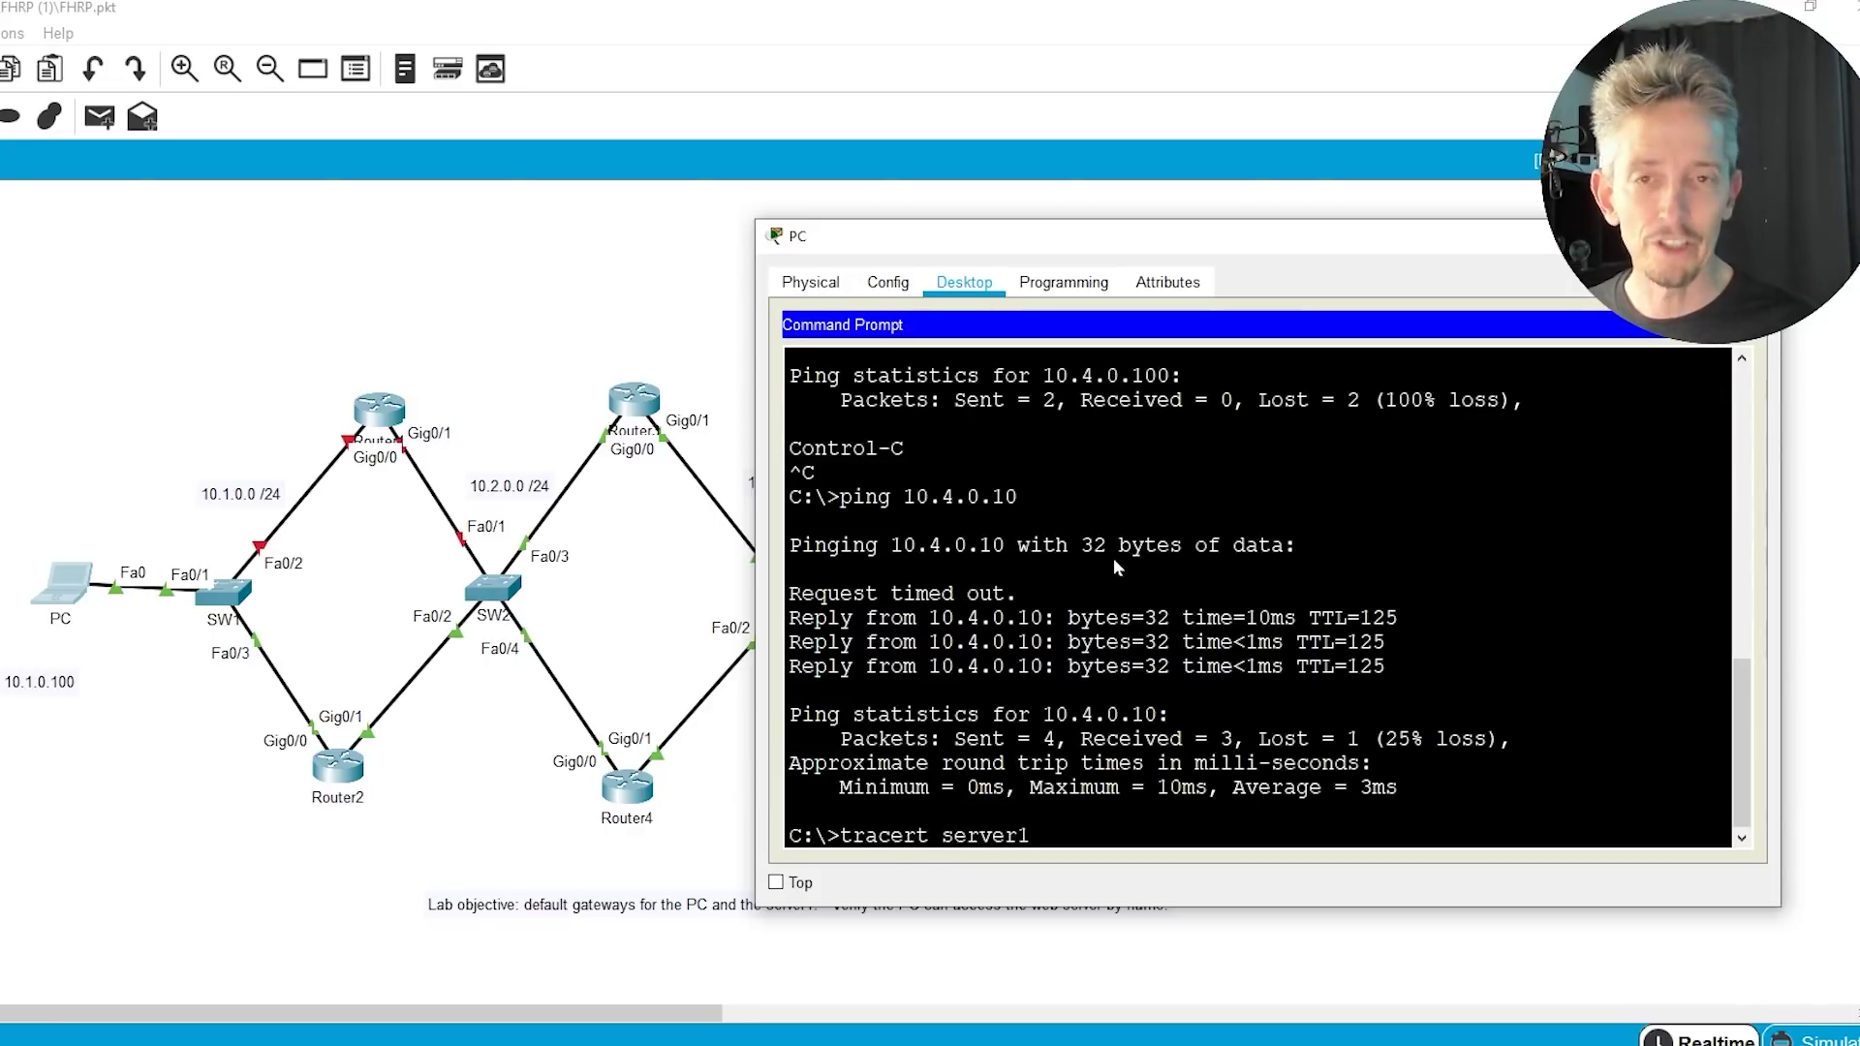
pyautogui.press('Return')
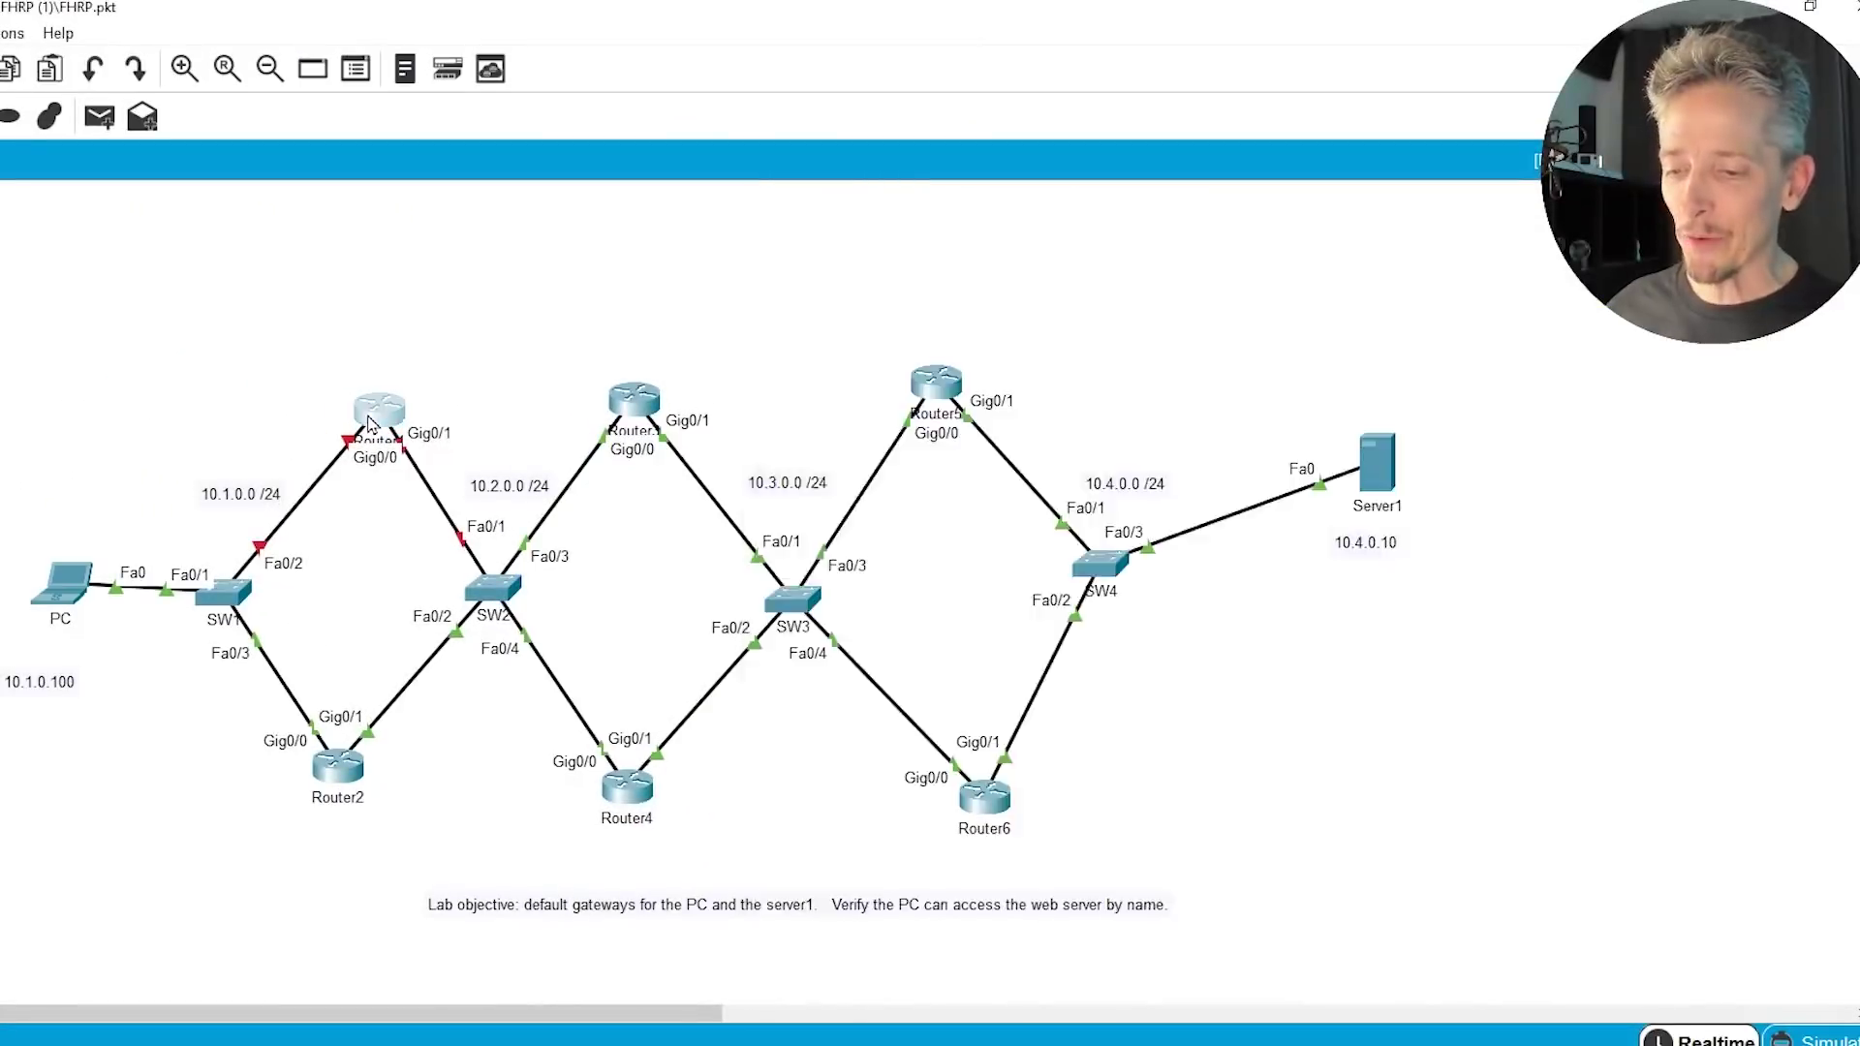
# Close Router1's window and mark up Router1's links on the topology with a screen pen.
pyautogui.click(378, 409)
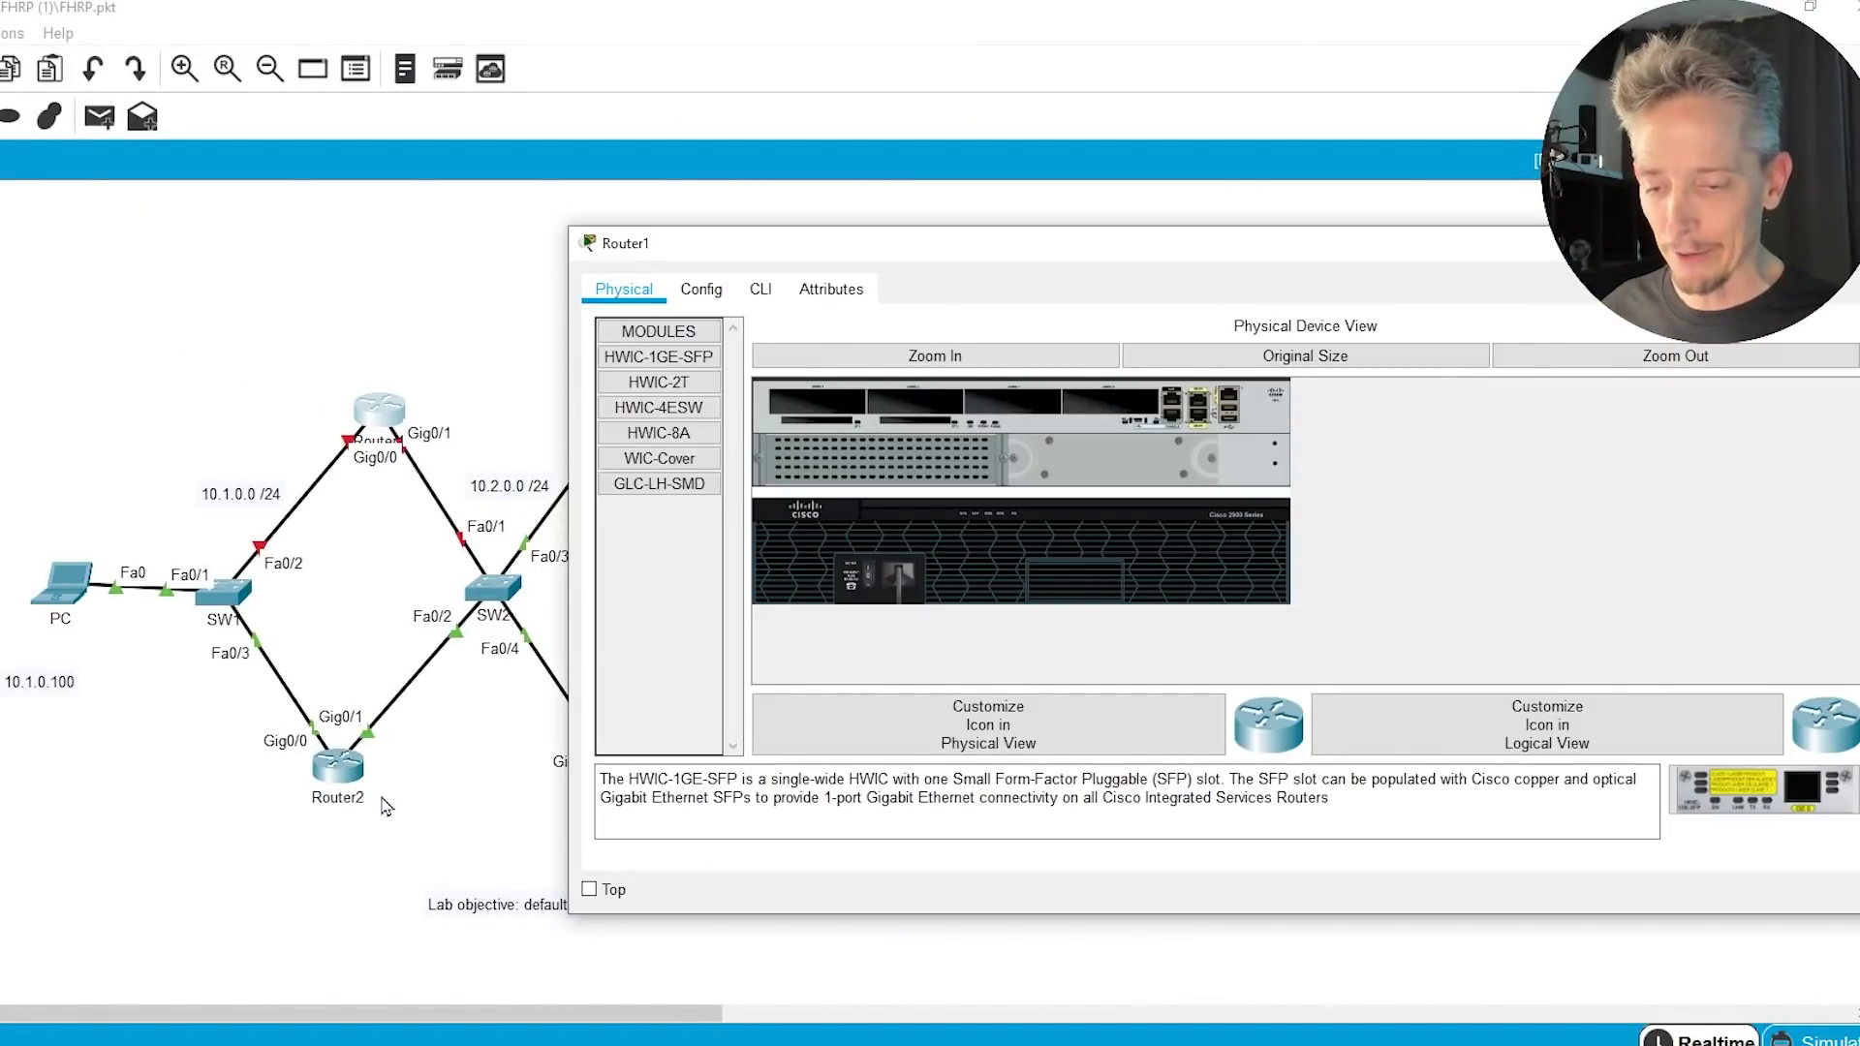
pyautogui.hotkey('alt', 'F4')
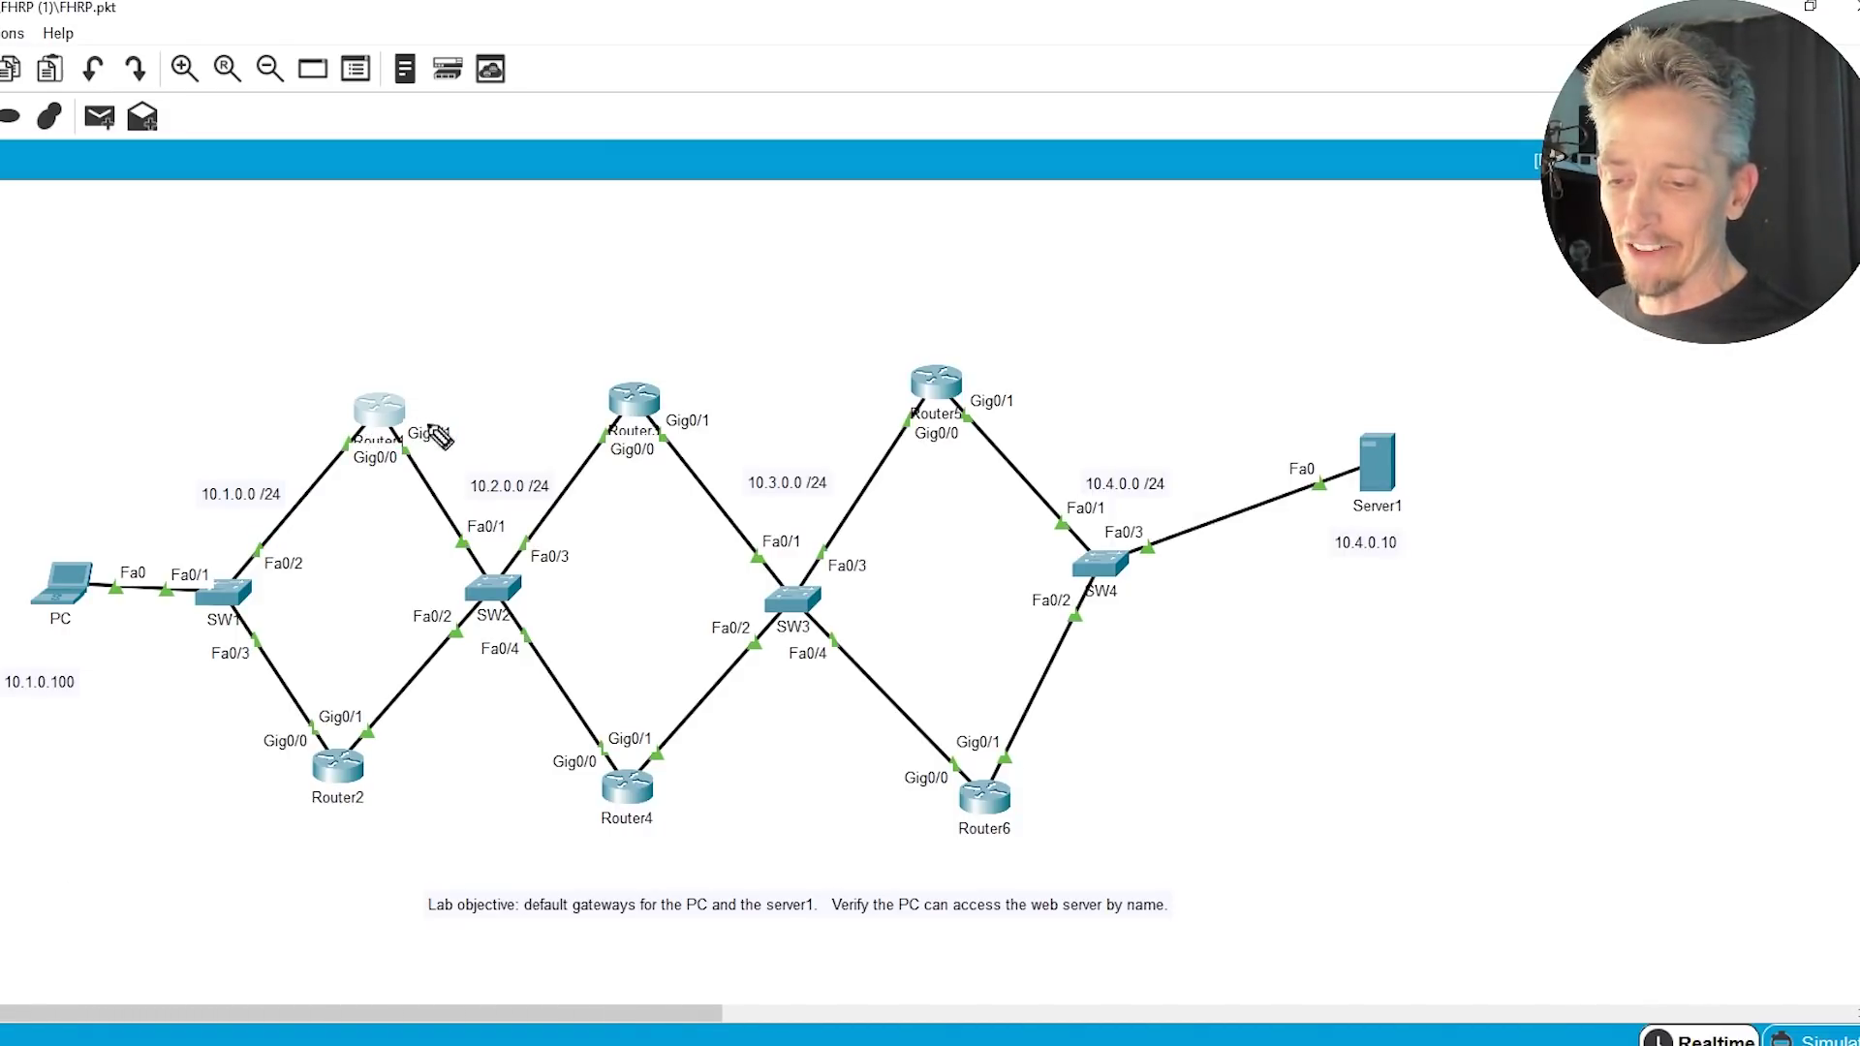
pyautogui.moveTo(437, 417)
pyautogui.mouseDown()
pyautogui.moveTo(447, 465)
pyautogui.moveTo(493, 461)
pyautogui.mouseUp()
pyautogui.moveTo(514, 436); pyautogui.dragTo(496, 458)
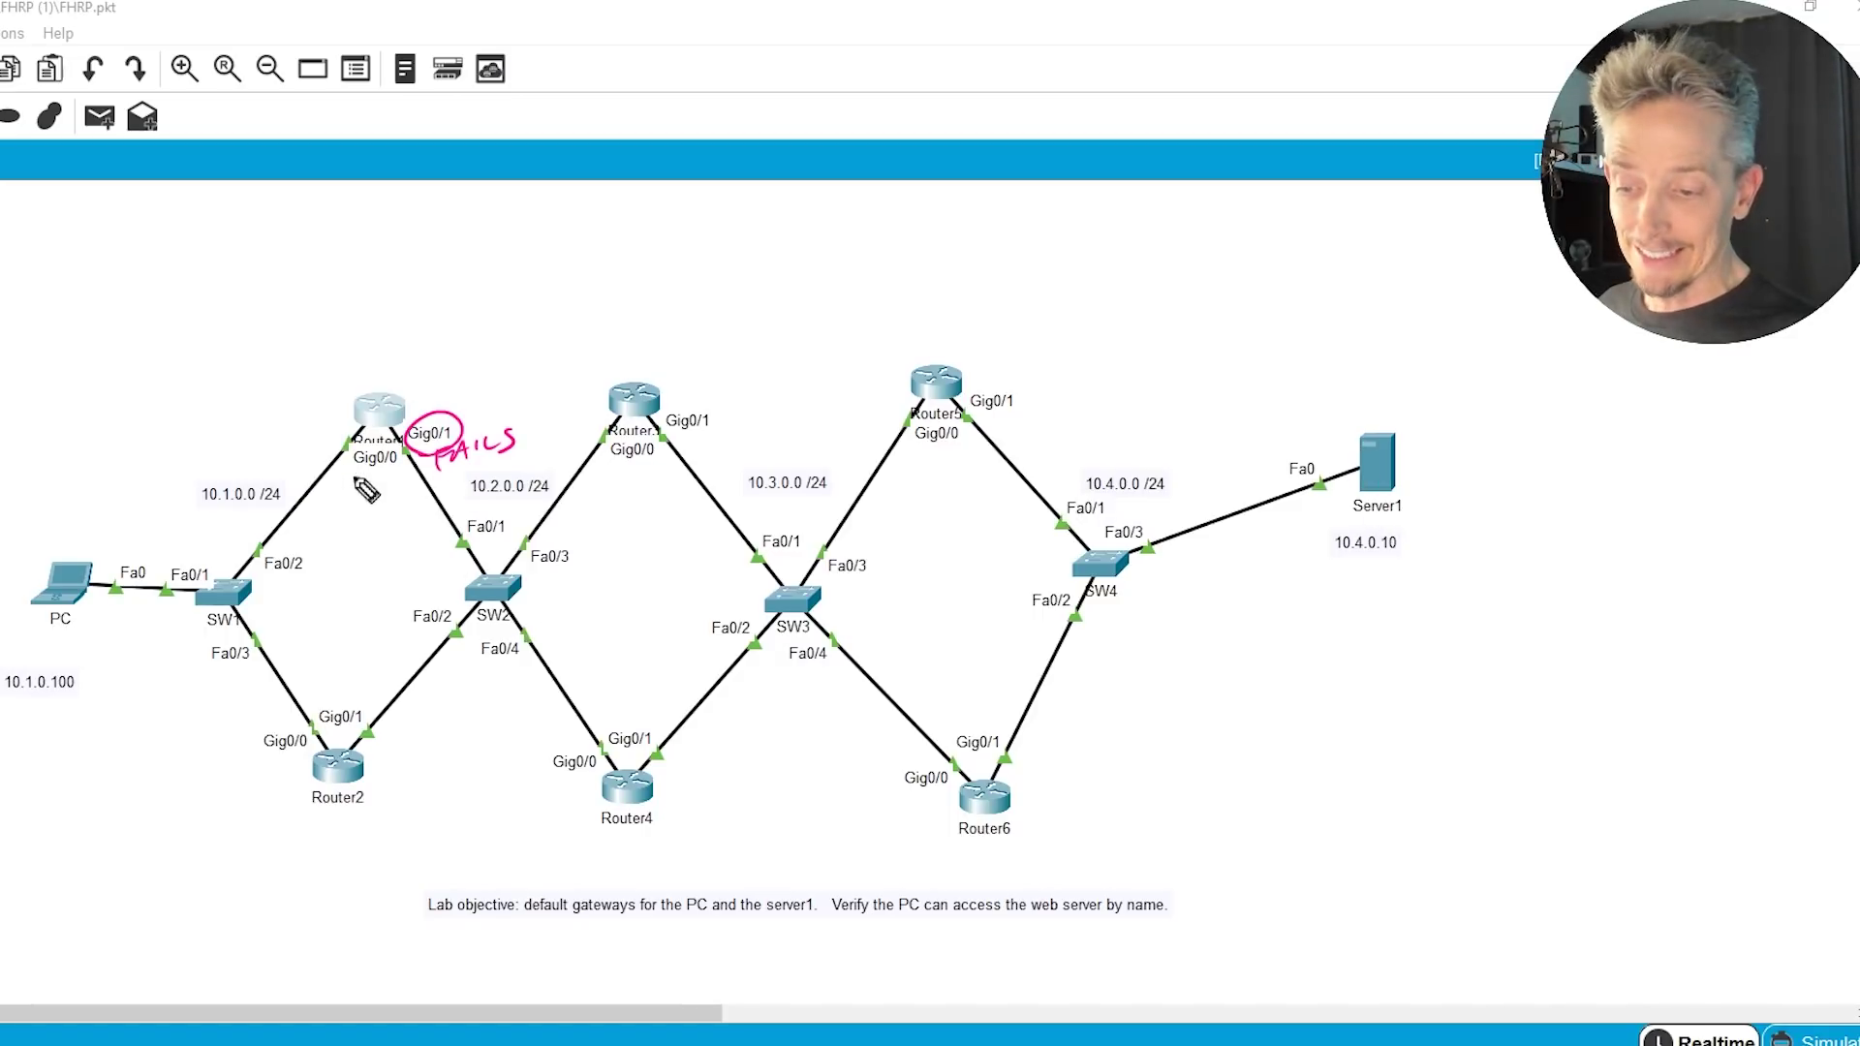
pyautogui.moveTo(267, 839); pyautogui.dragTo(305, 816)
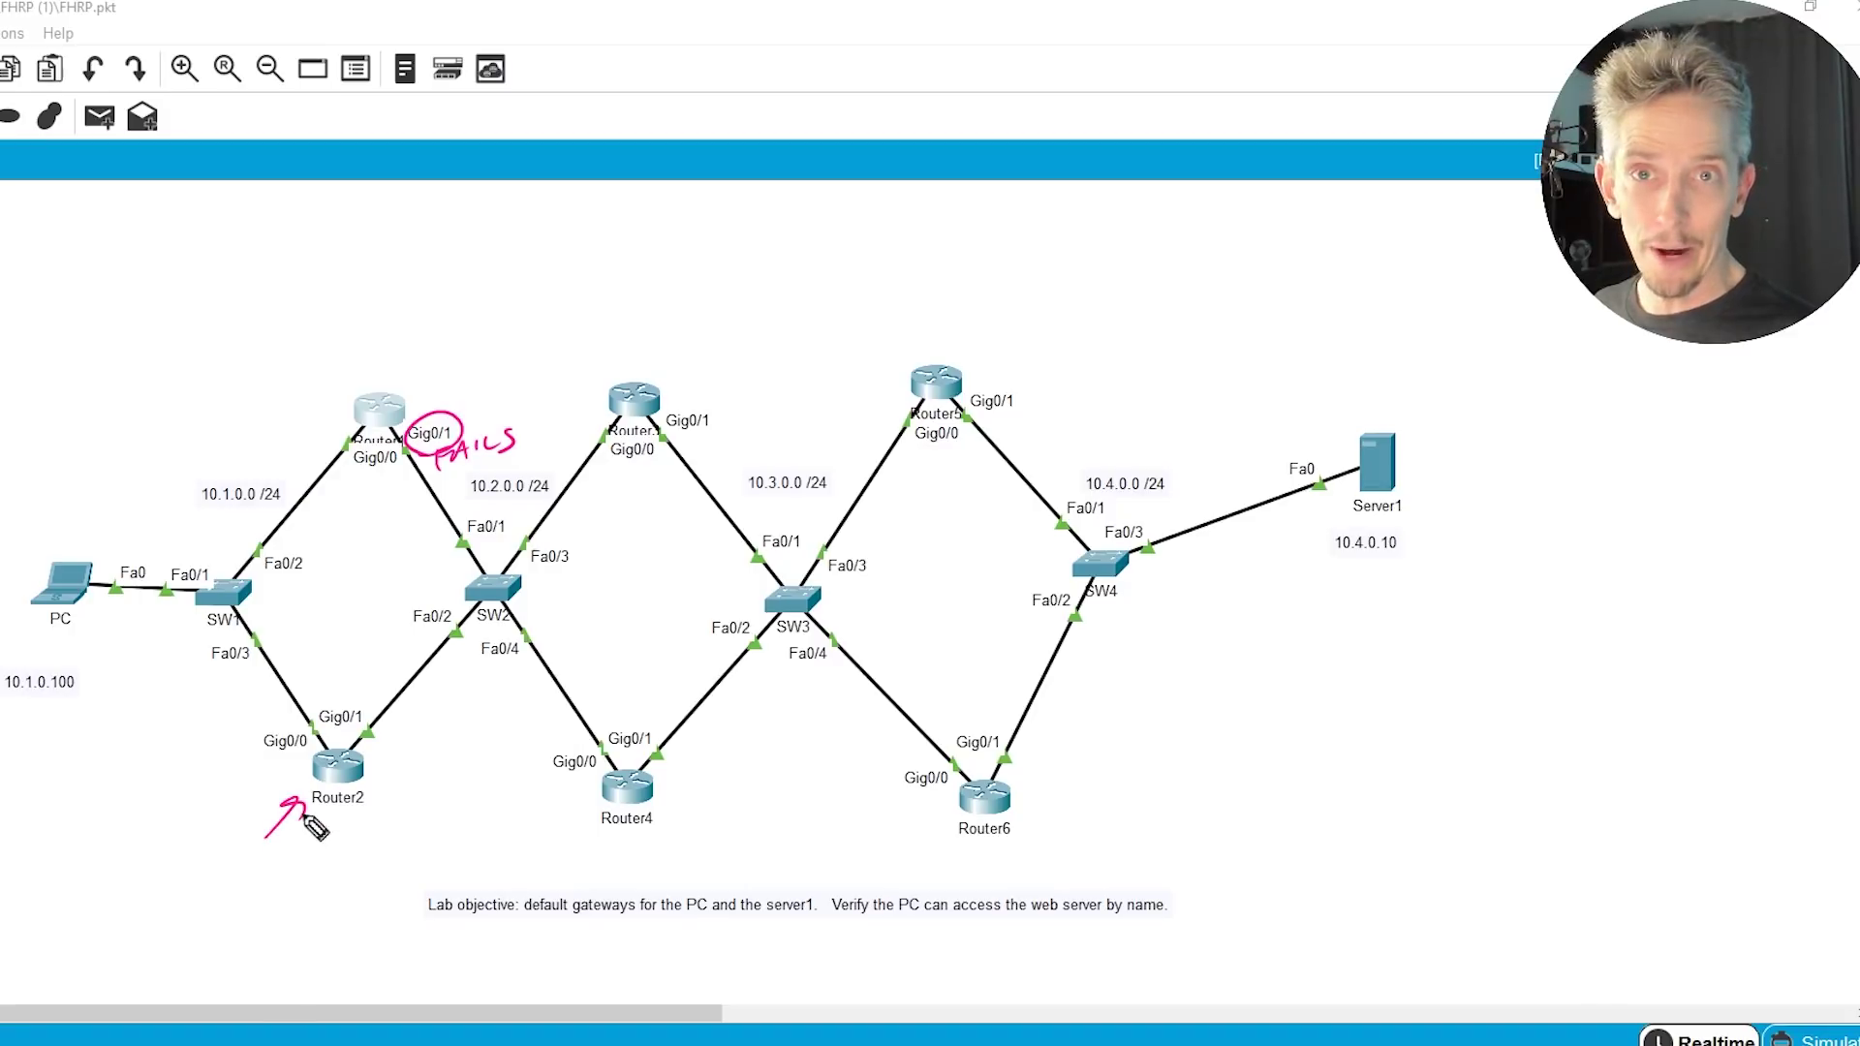
pyautogui.moveTo(376, 446); pyautogui.dragTo(310, 523)
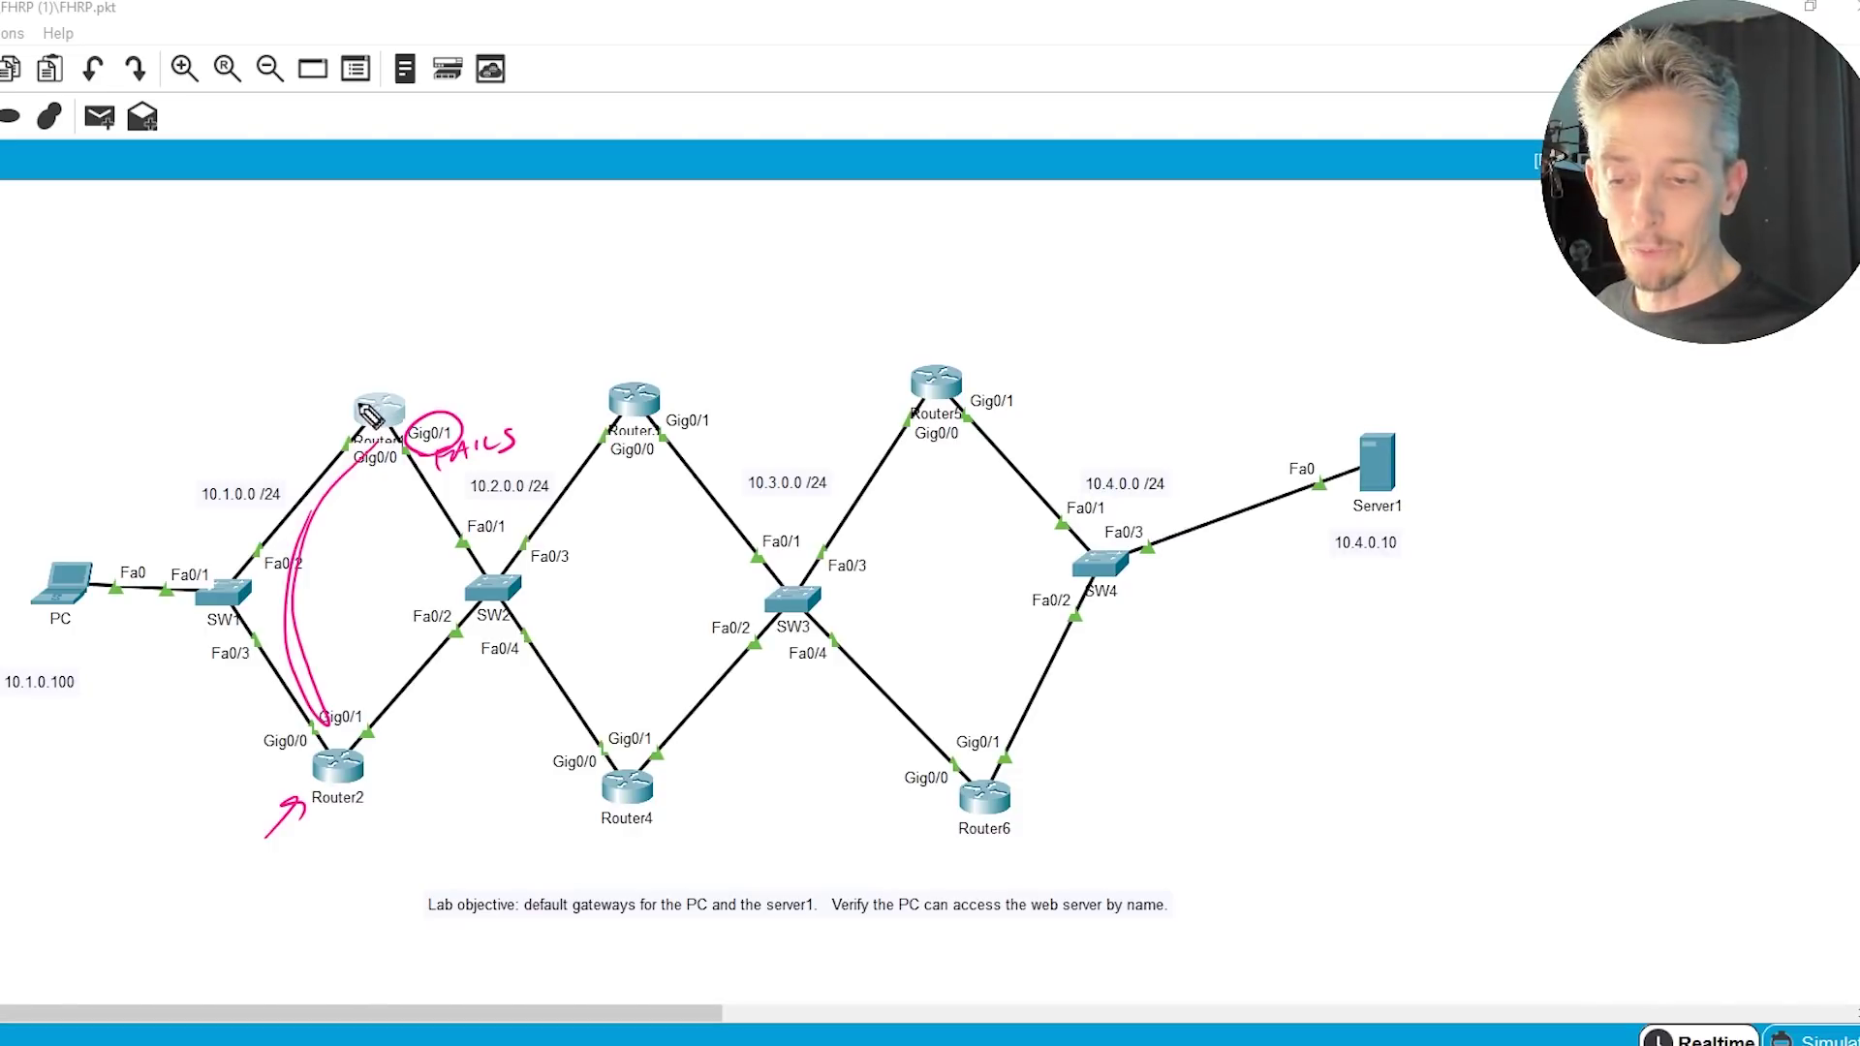
pyautogui.moveTo(341, 345)
pyautogui.mouseDown()
pyautogui.moveTo(441, 397)
pyautogui.moveTo(453, 374)
pyautogui.mouseUp()
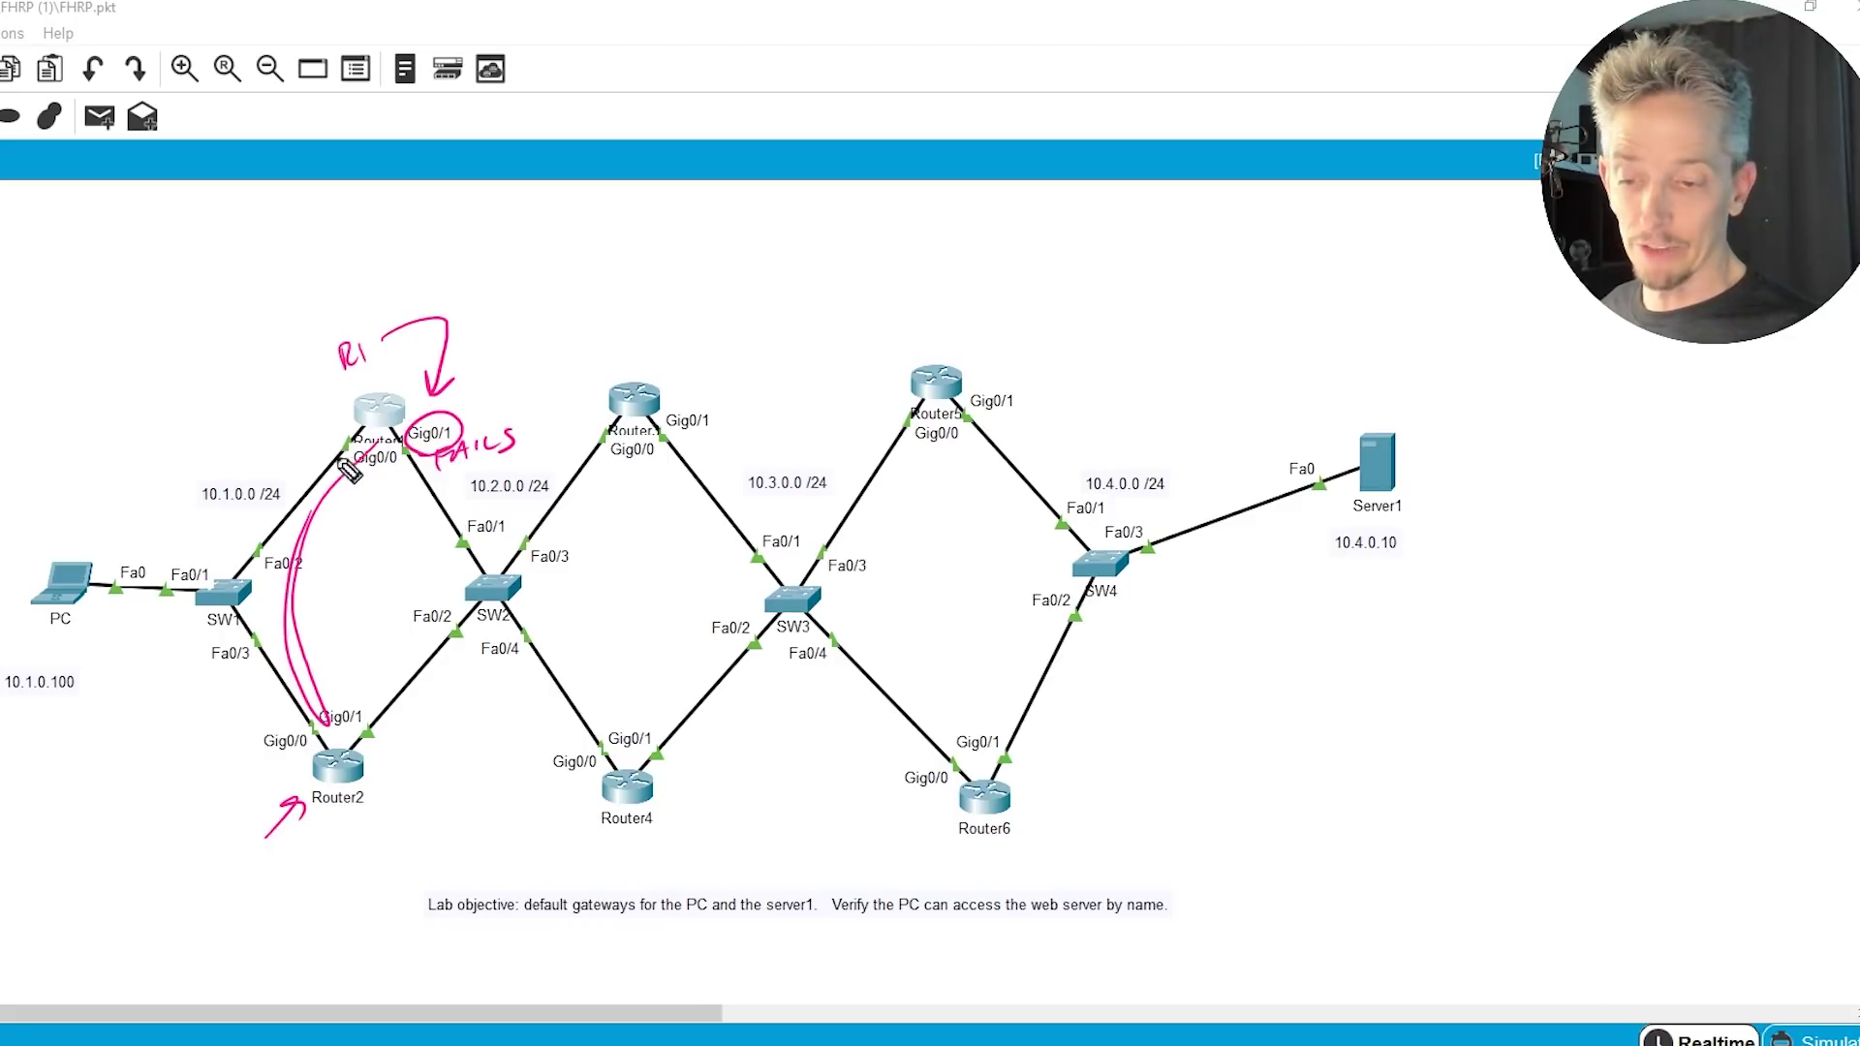
pyautogui.moveTo(351, 470)
pyautogui.mouseDown()
pyautogui.moveTo(395, 447)
pyautogui.moveTo(347, 465)
pyautogui.mouseUp()
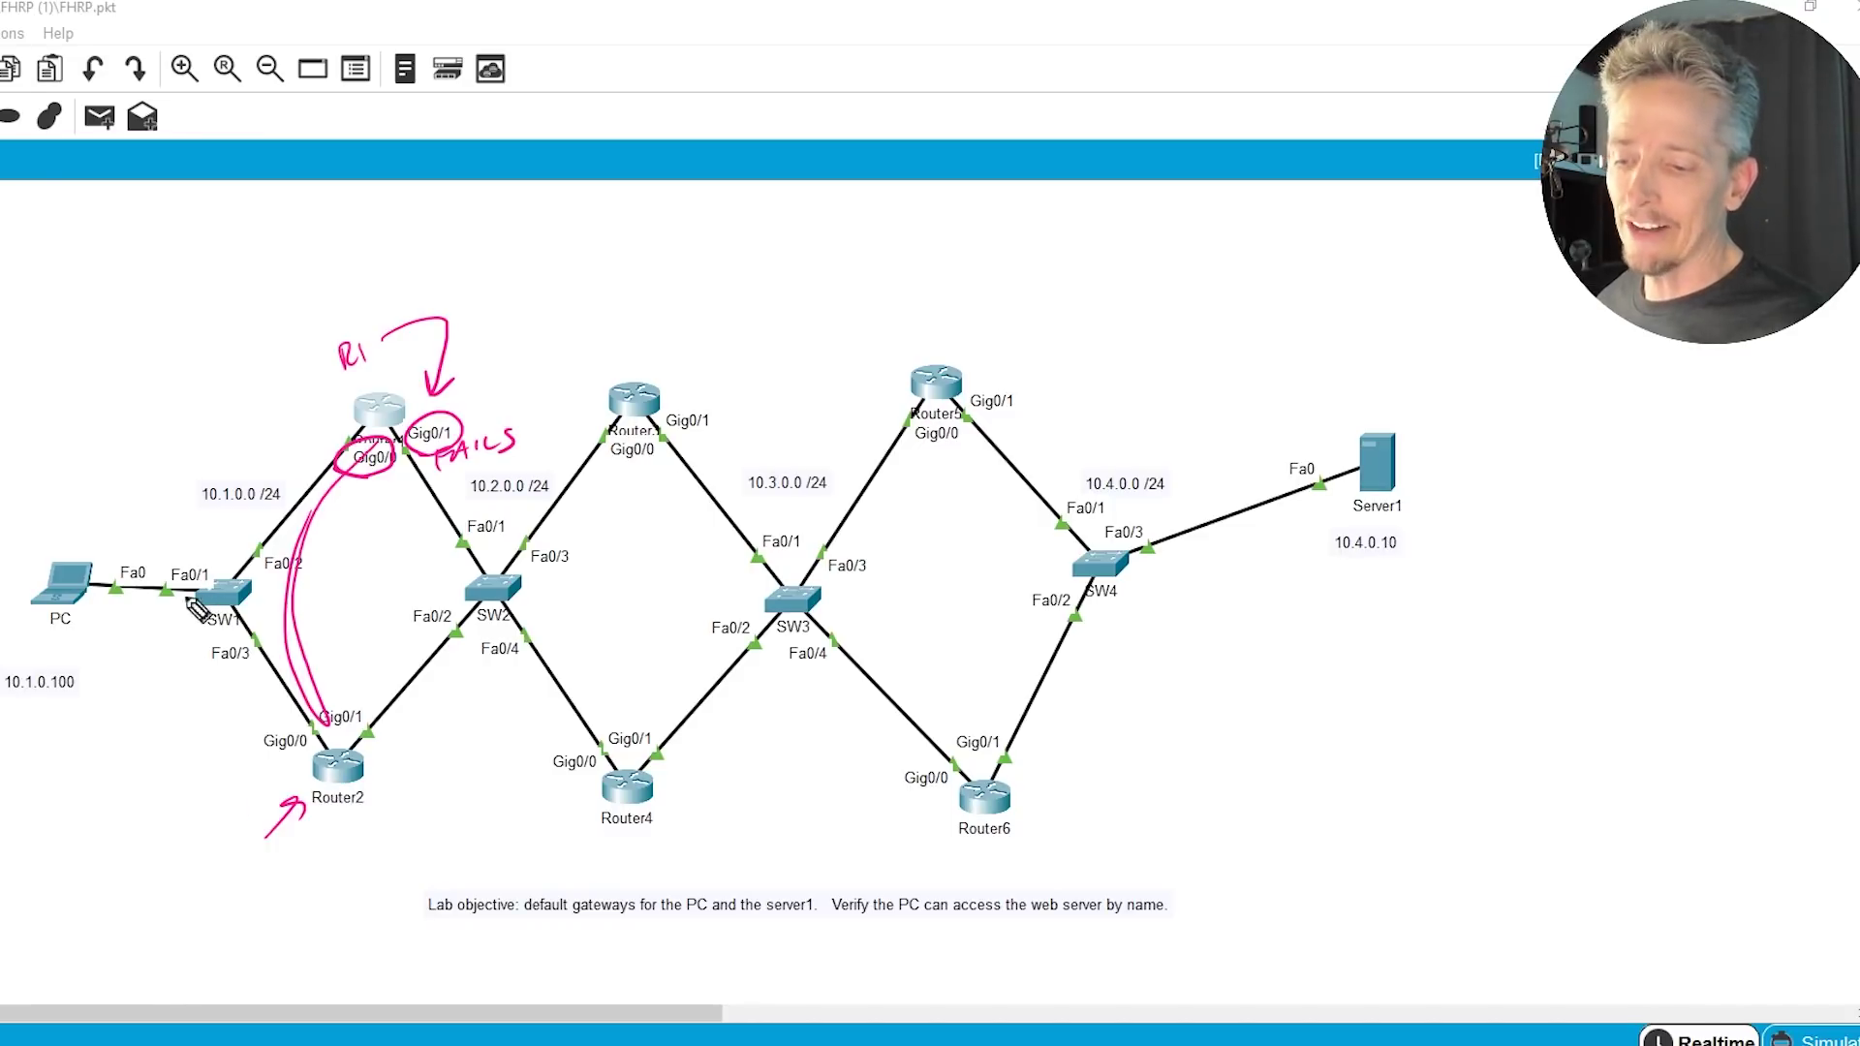
pyautogui.moveTo(361, 515); pyautogui.dragTo(377, 494)
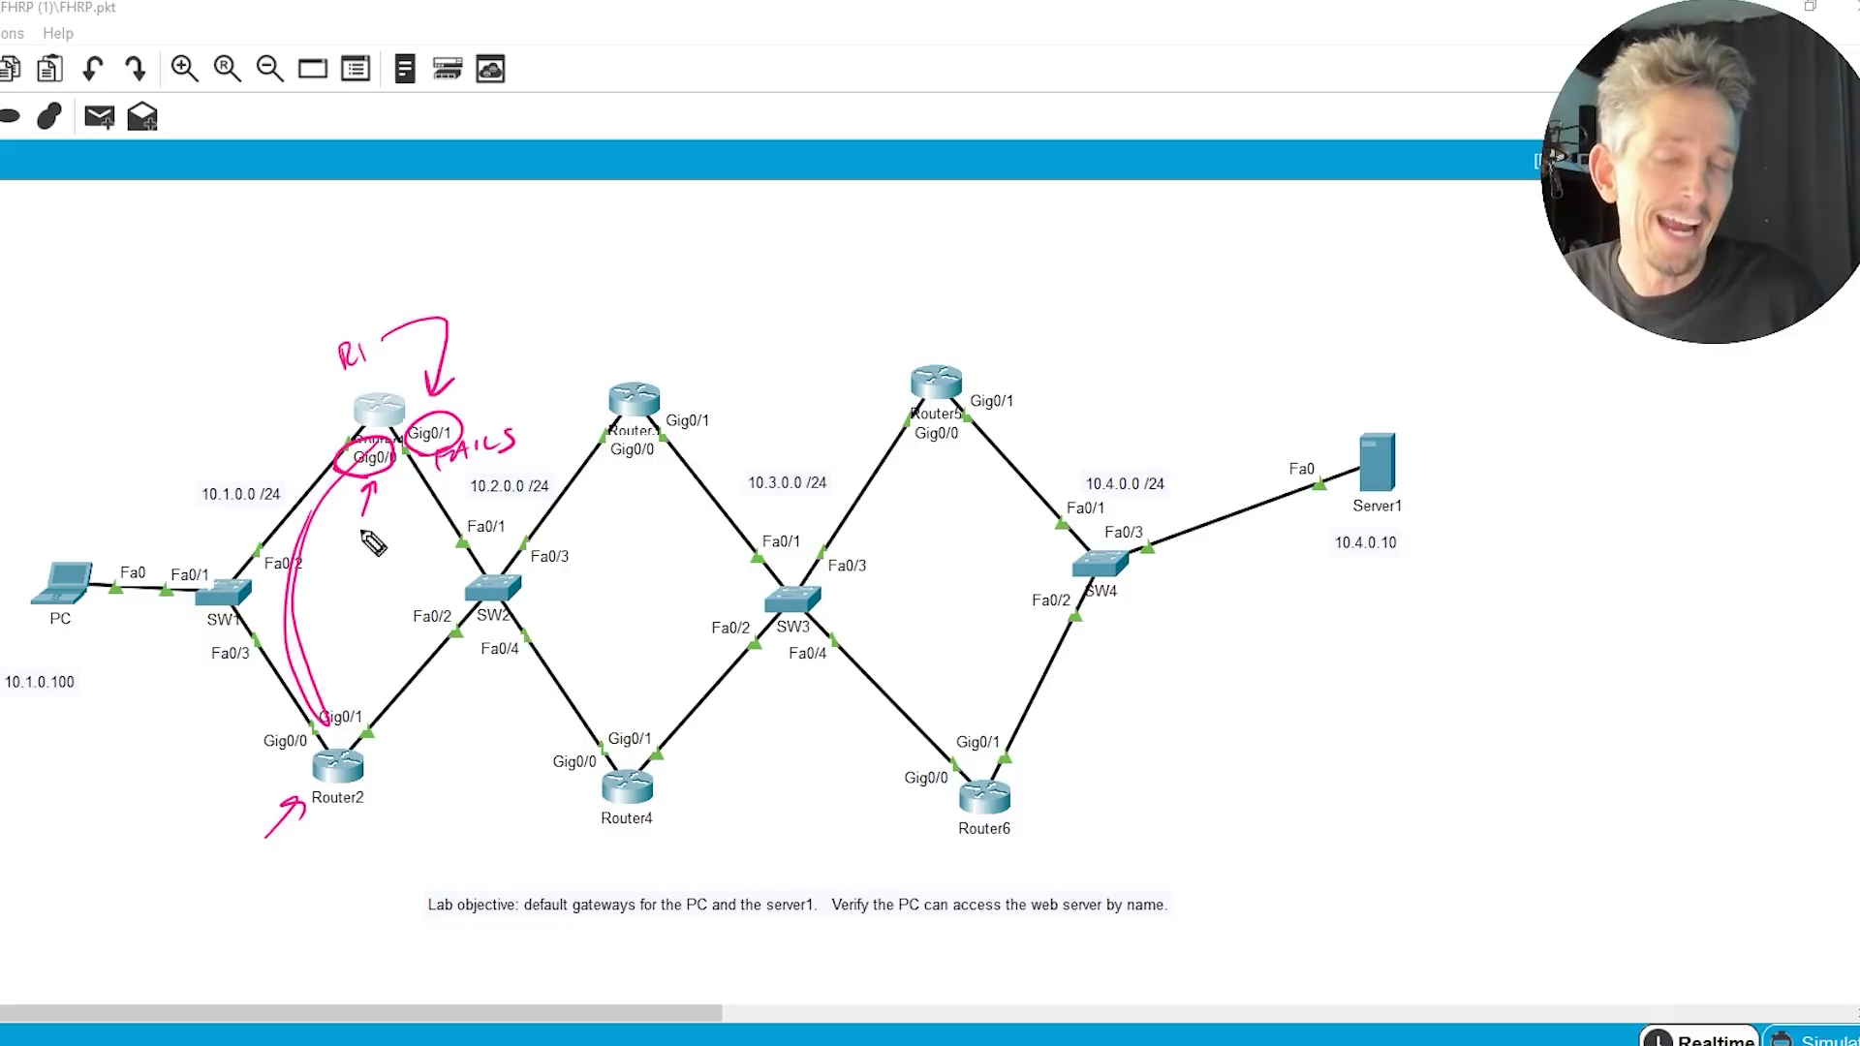
pyautogui.press('Escape')
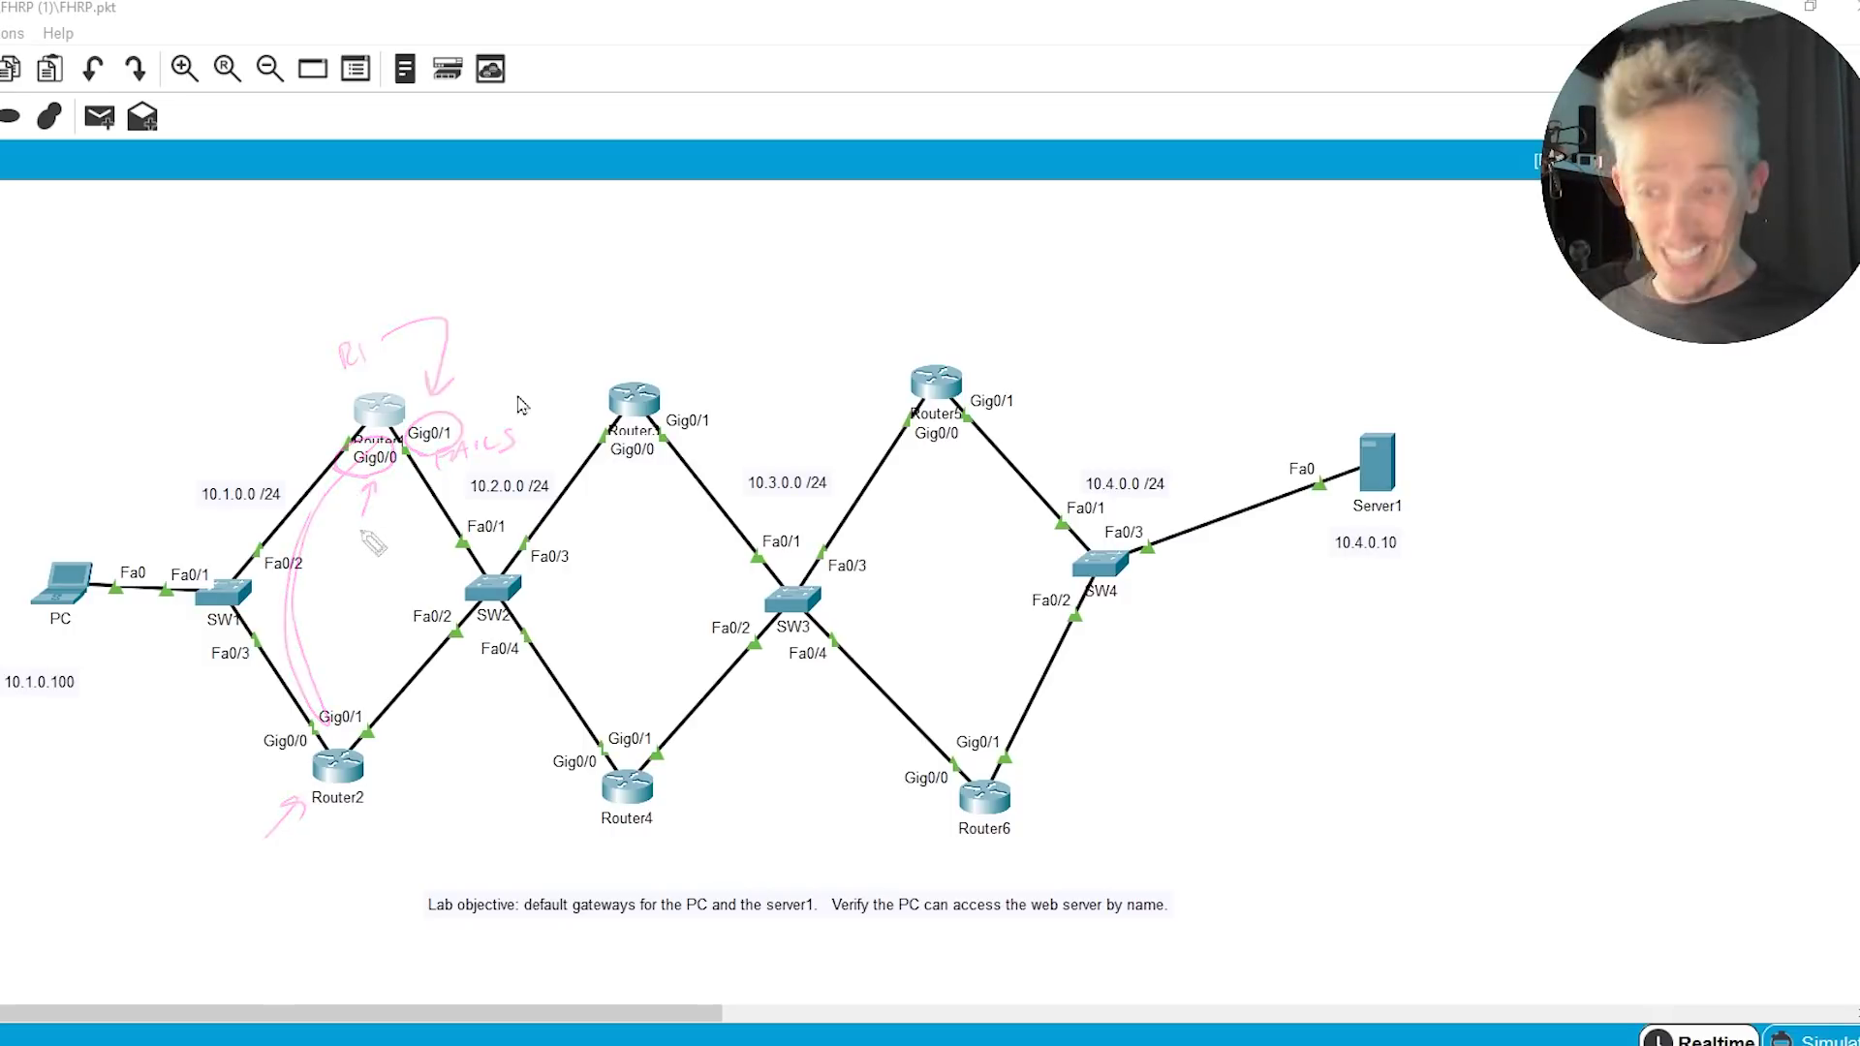
# On Router1's CLI, run 'shutdown' on interface Gig0/1 and exit configuration mode.
pyautogui.click(378, 419)
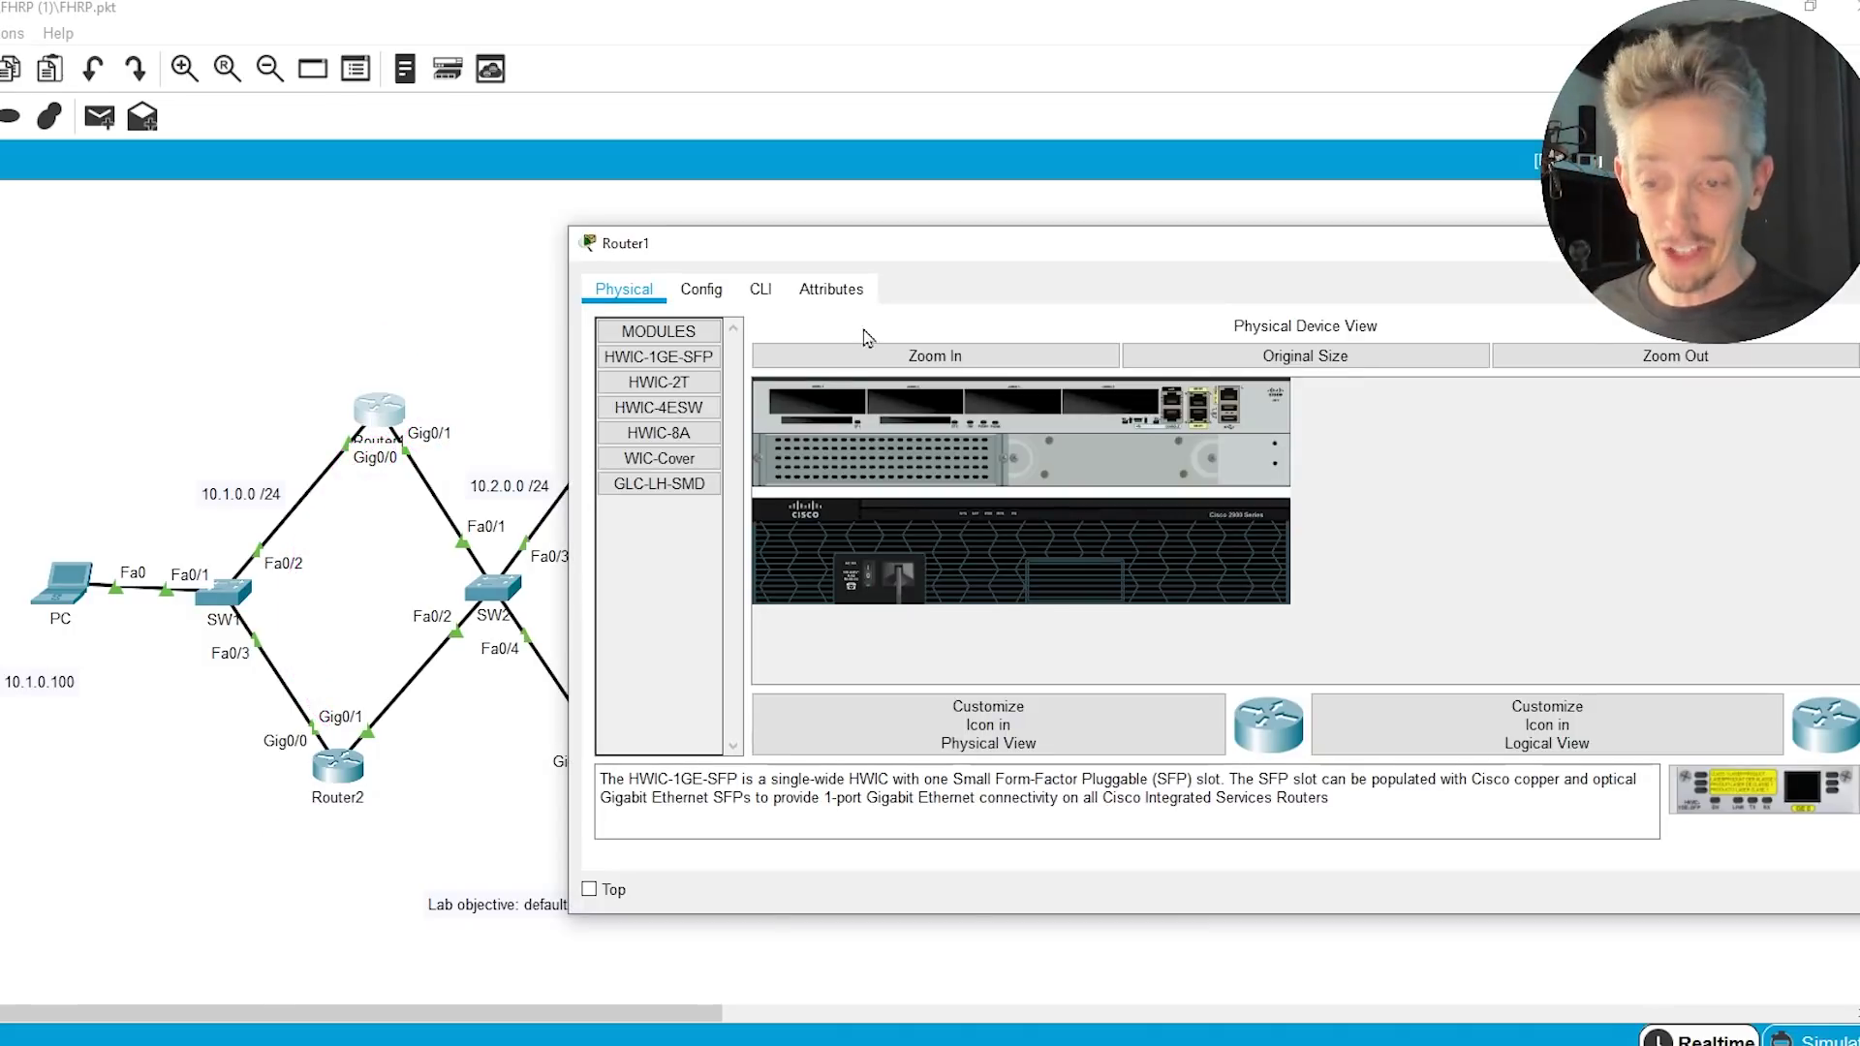
pyautogui.click(763, 299)
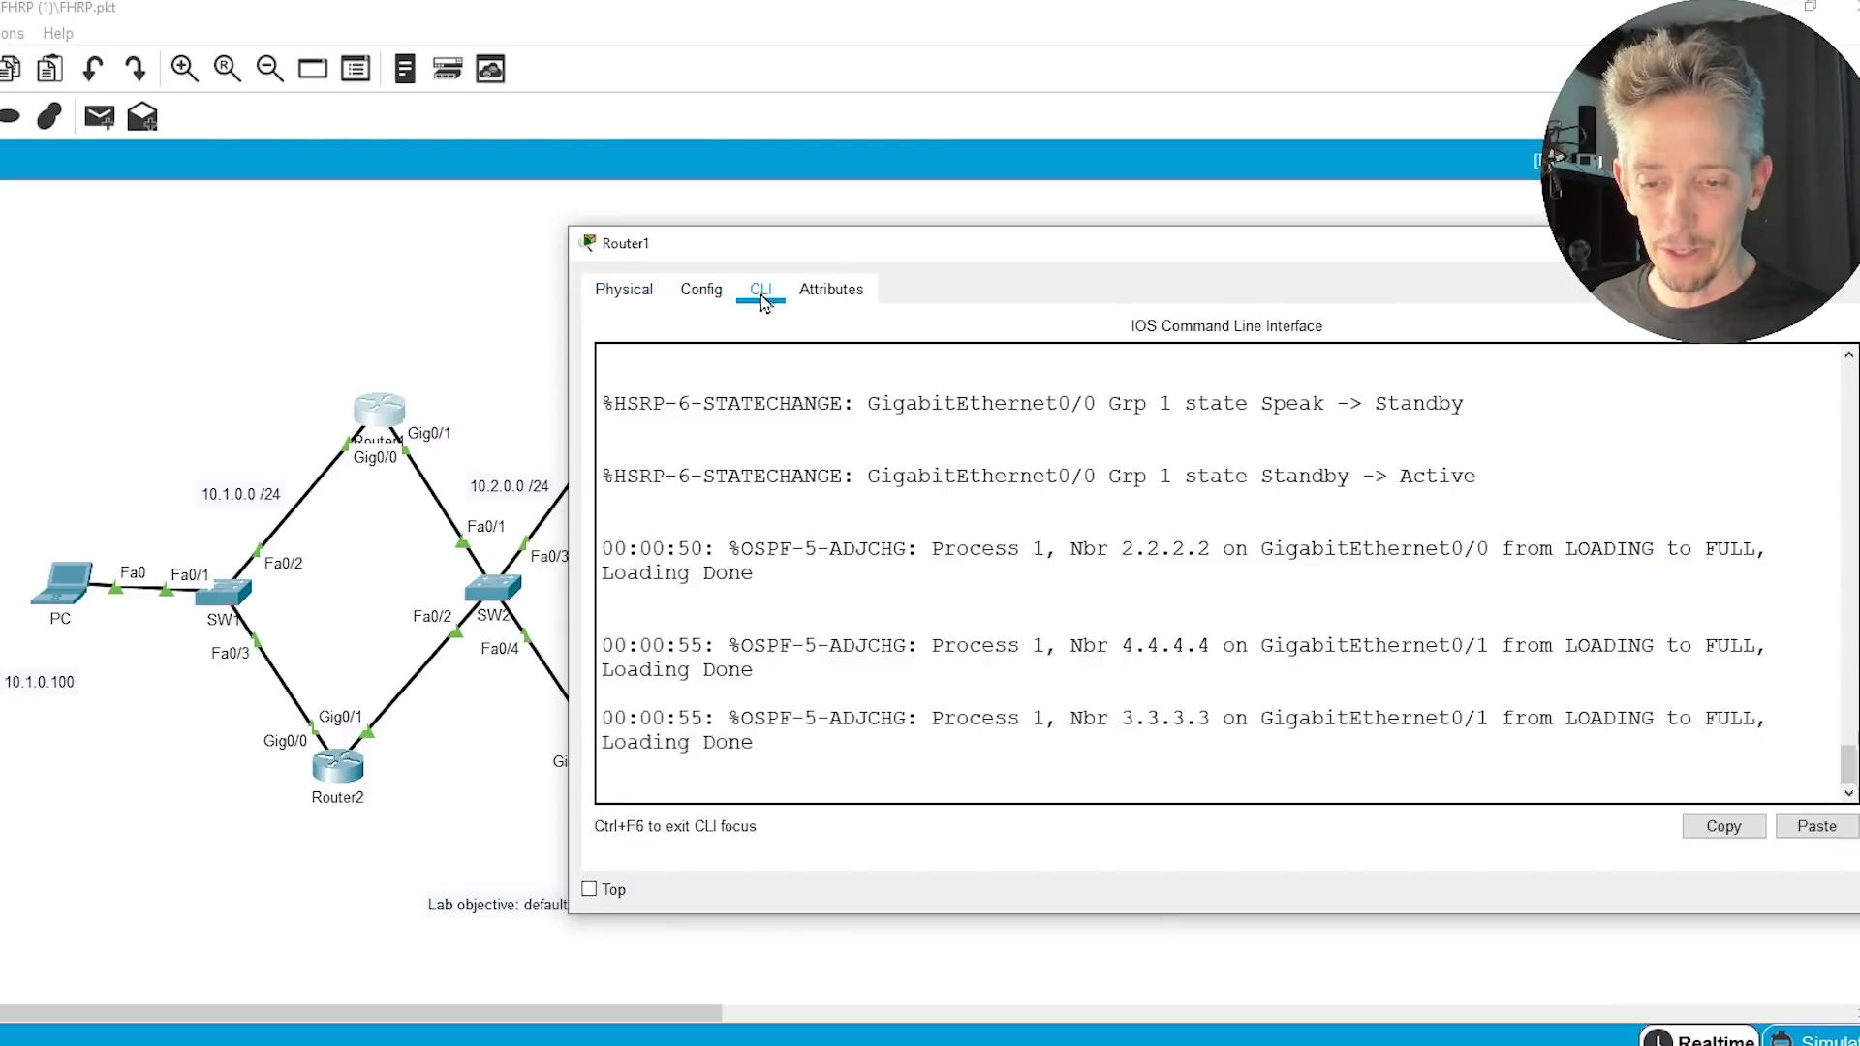
pyautogui.press('Return')
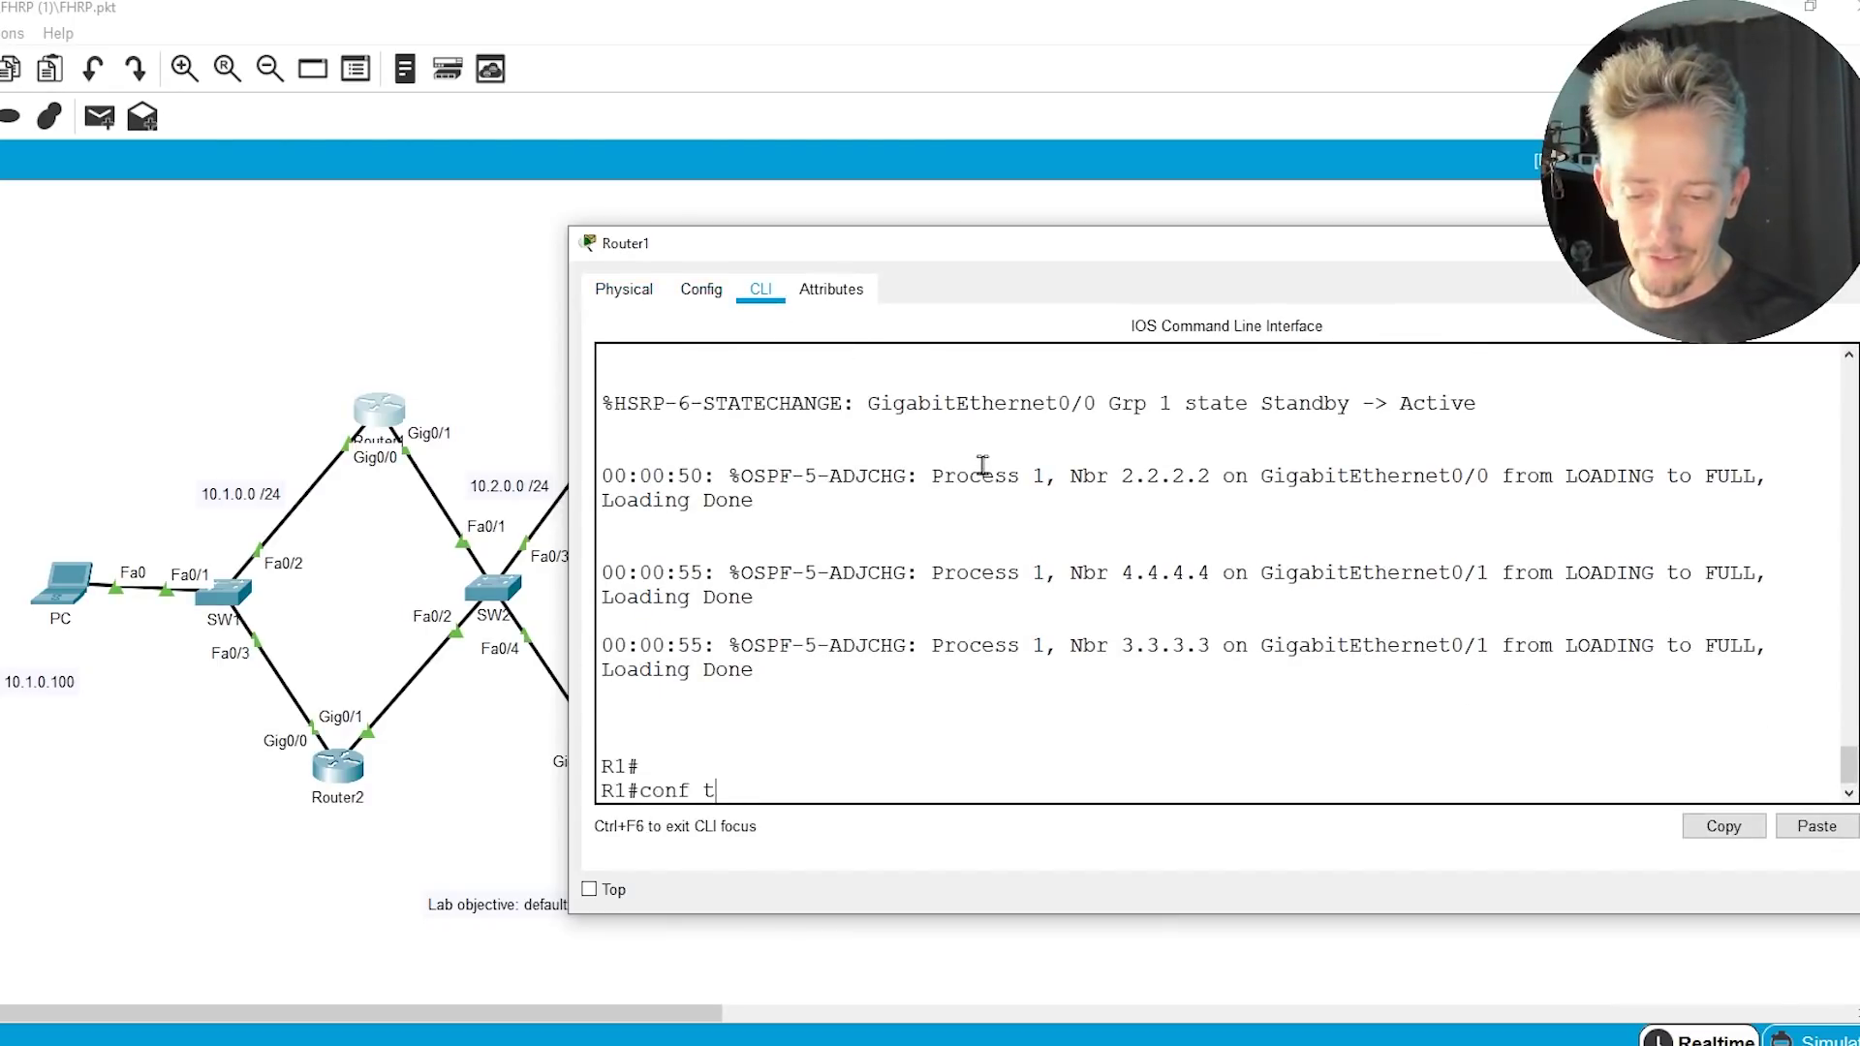
pyautogui.write('conf t')
pyautogui.press('Return')
pyautogui.write('int gig')
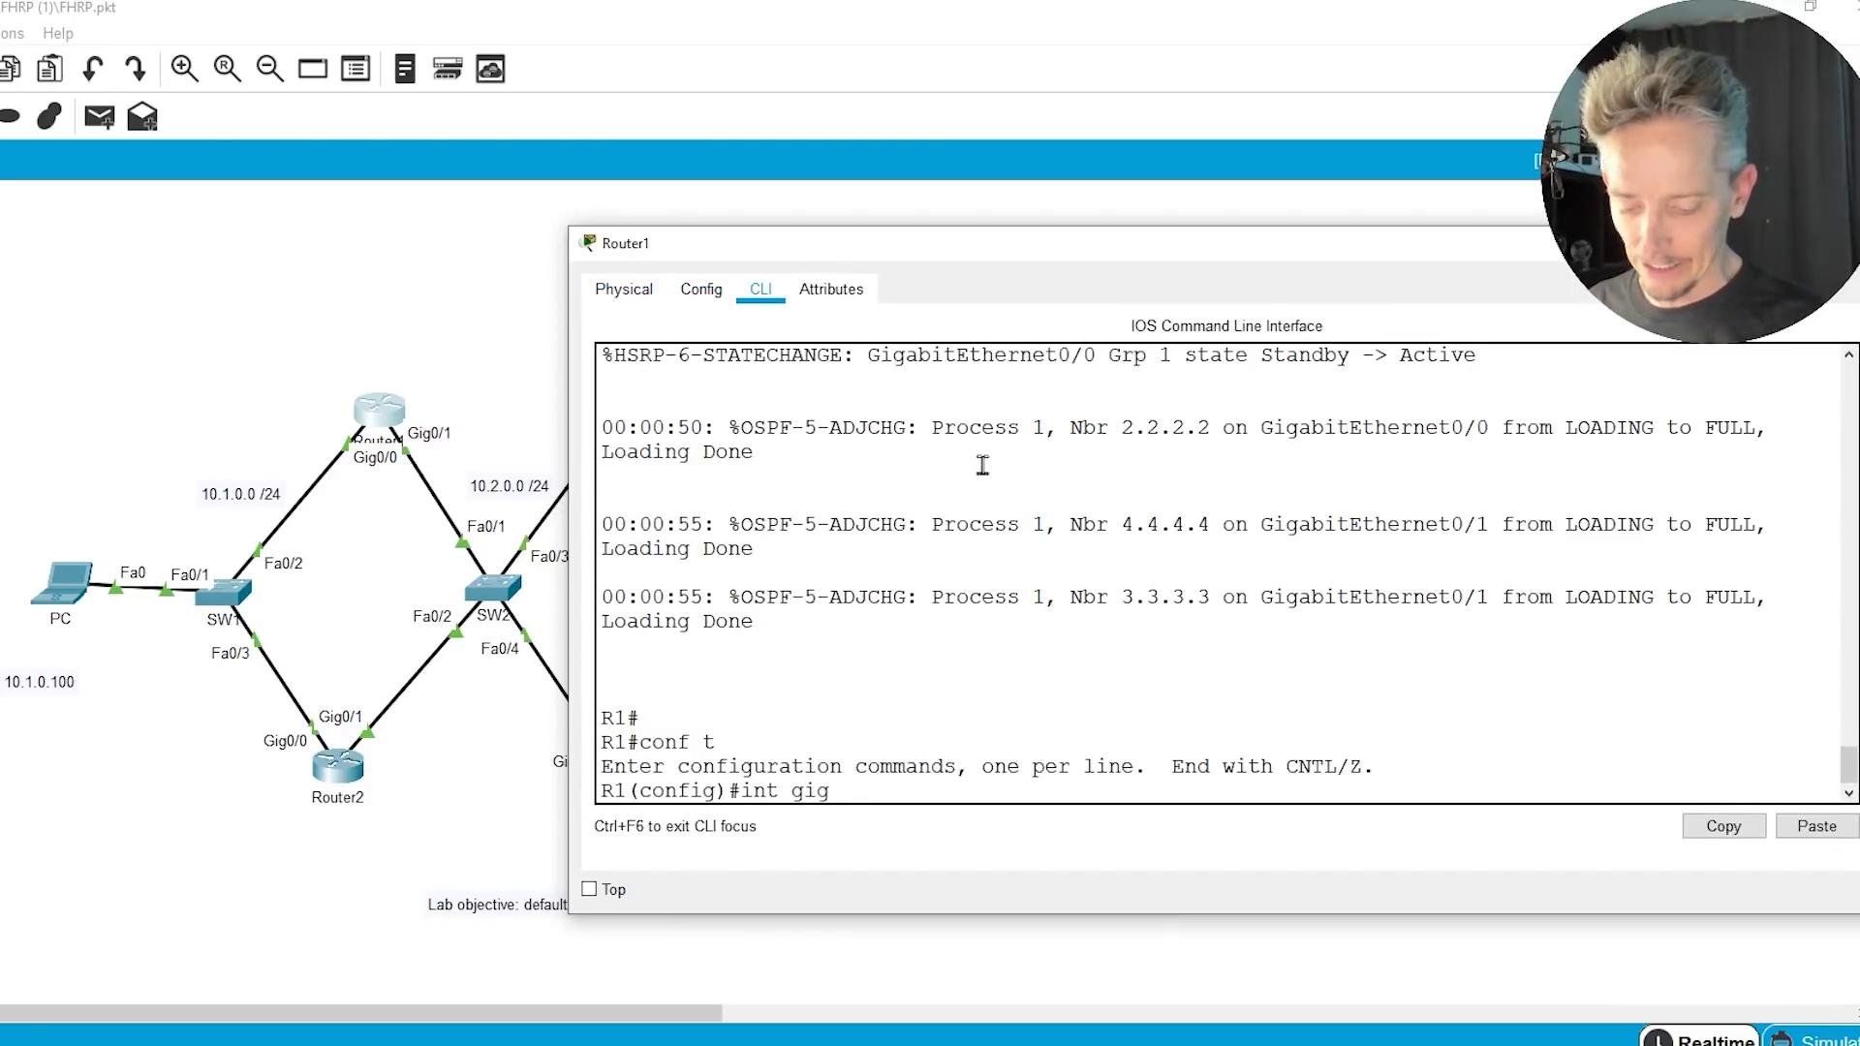
pyautogui.write(' 0/1')
pyautogui.press('Return')
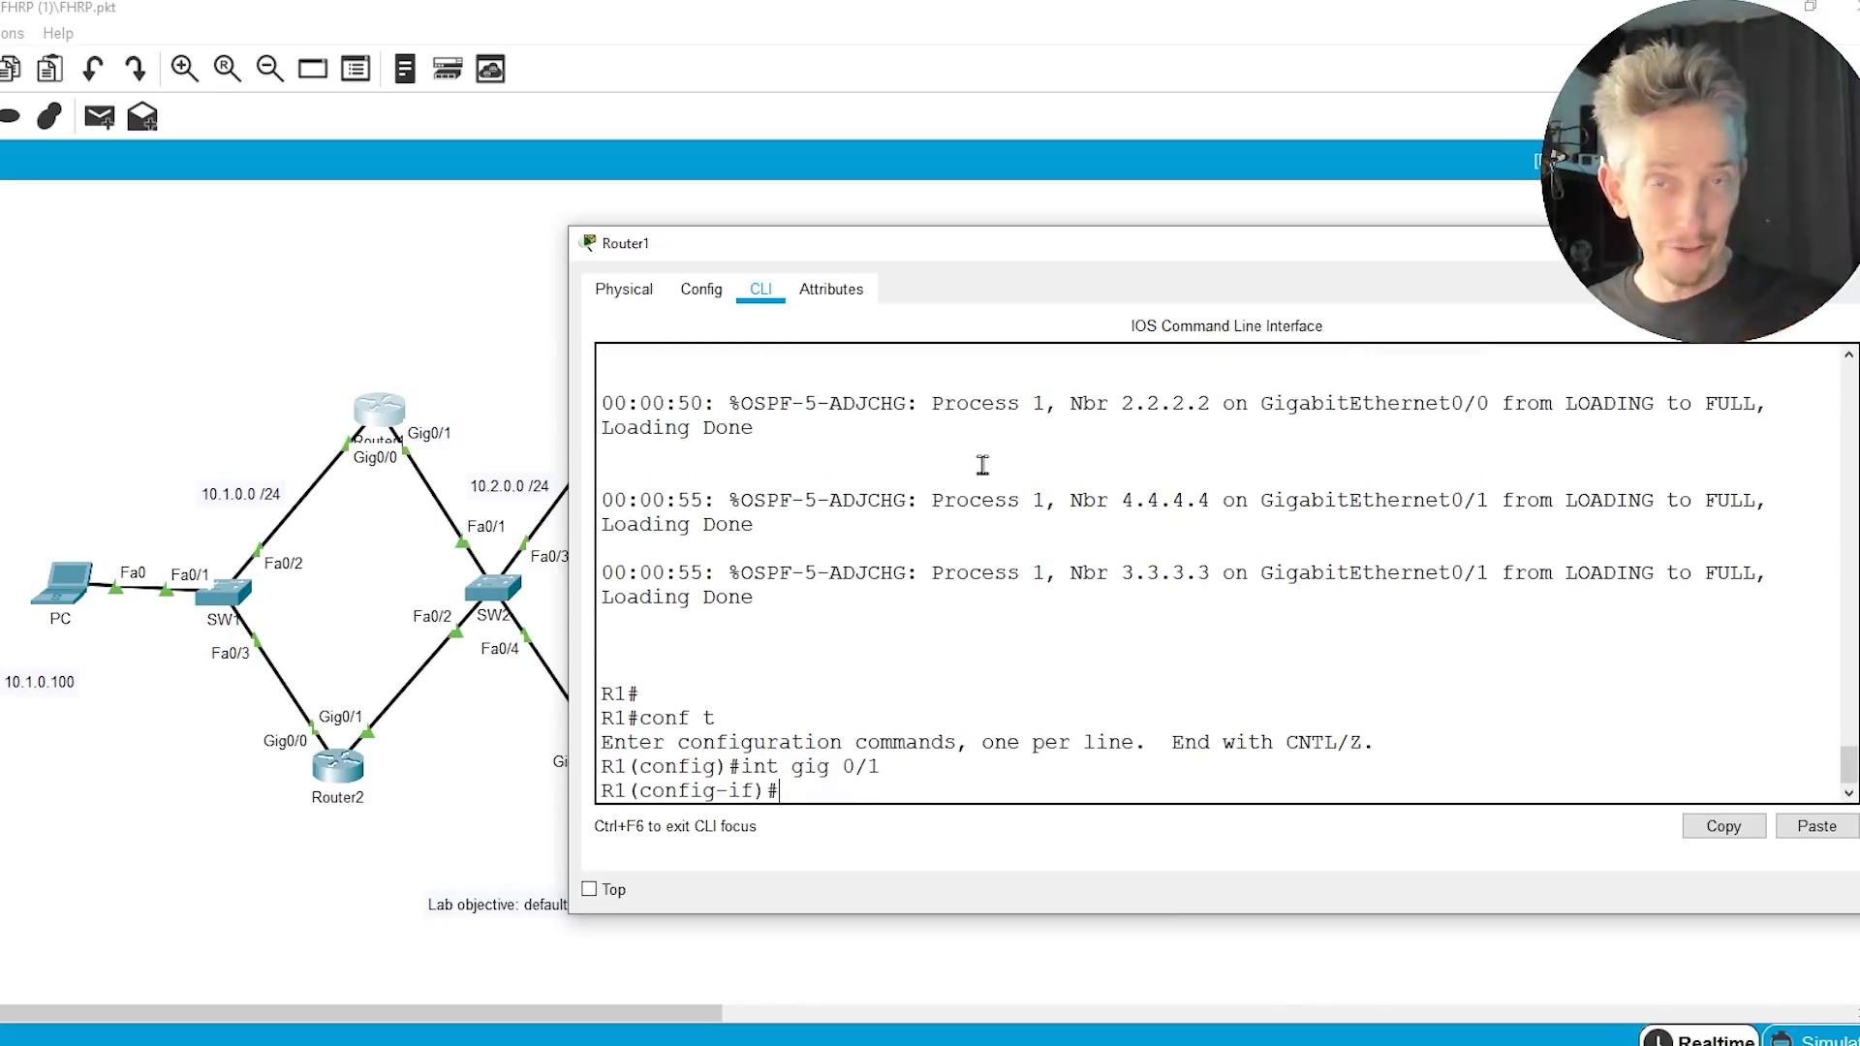
pyautogui.write('sh')
pyautogui.press('Tab')
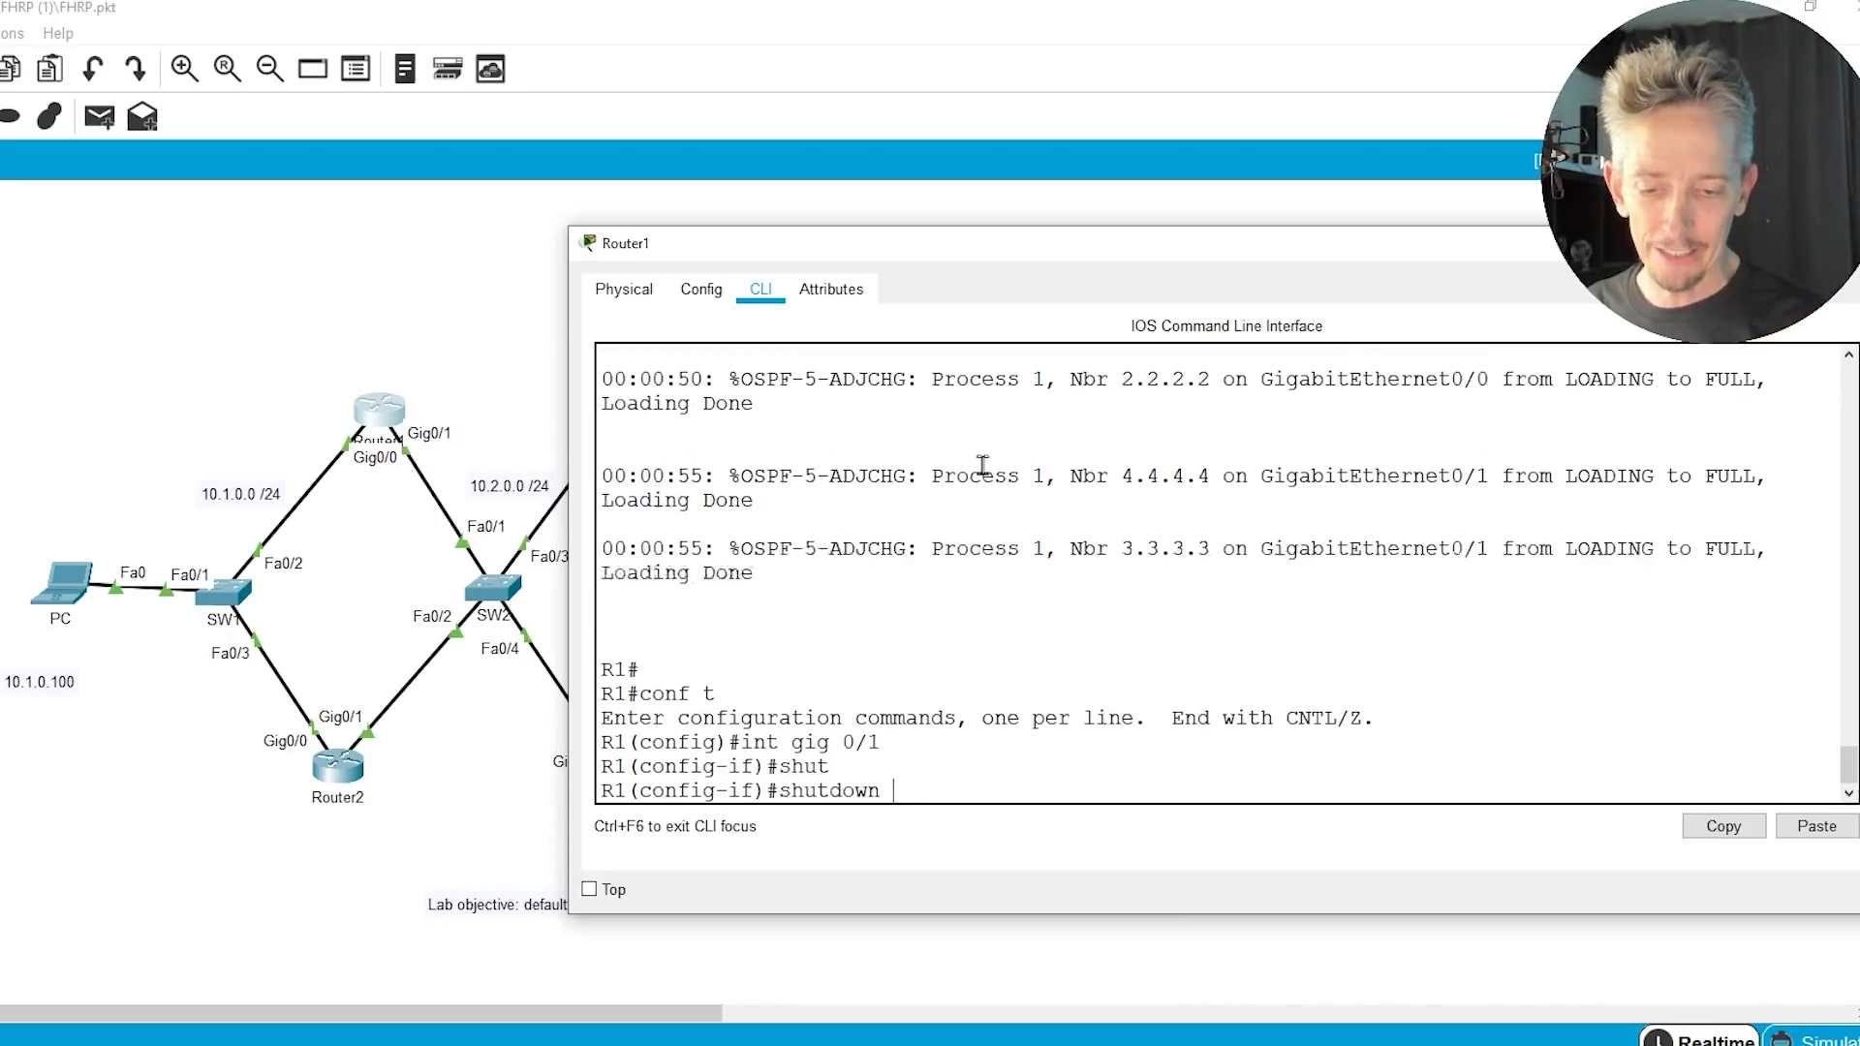
pyautogui.press('Return')
pyautogui.write('end')
pyautogui.press('Return')
pyautogui.press('Return')
pyautogui.press('Return')
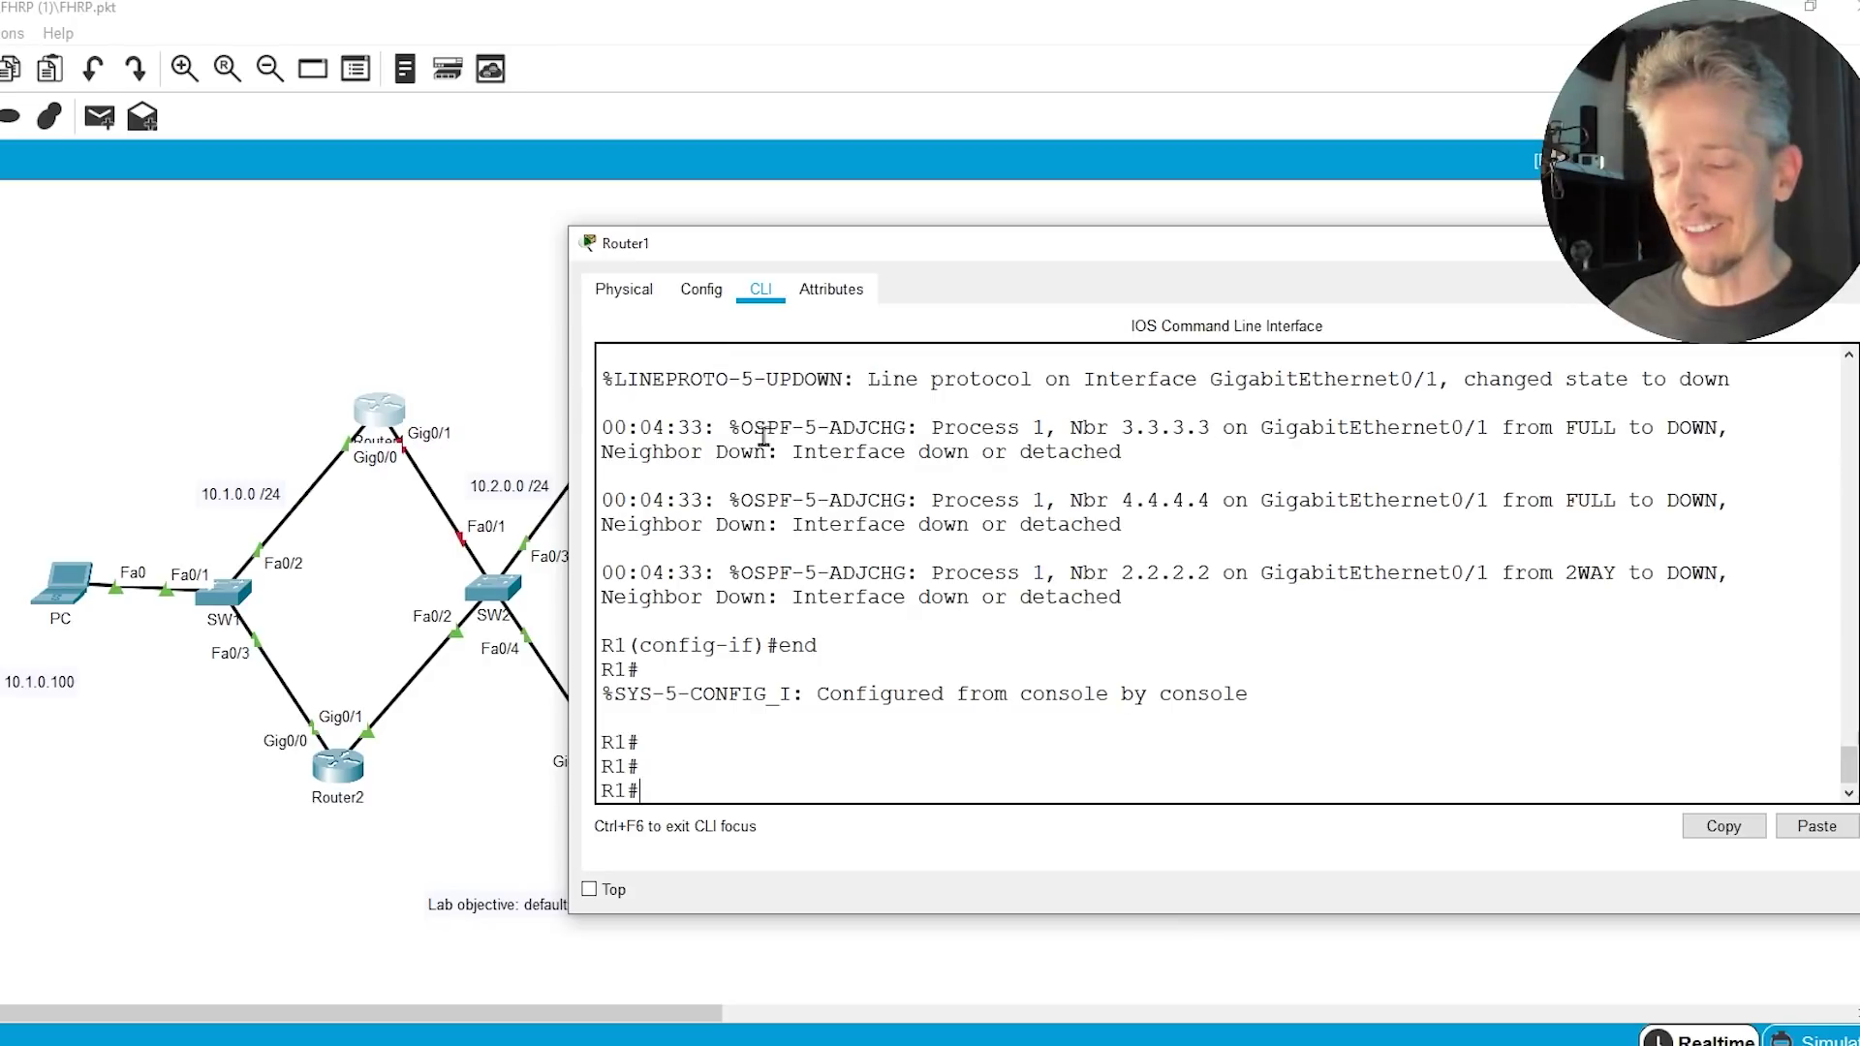
# List the PC's ARP table with arp -a to check the 10.1.0.12 gateway entry.
pyautogui.click(60, 587)
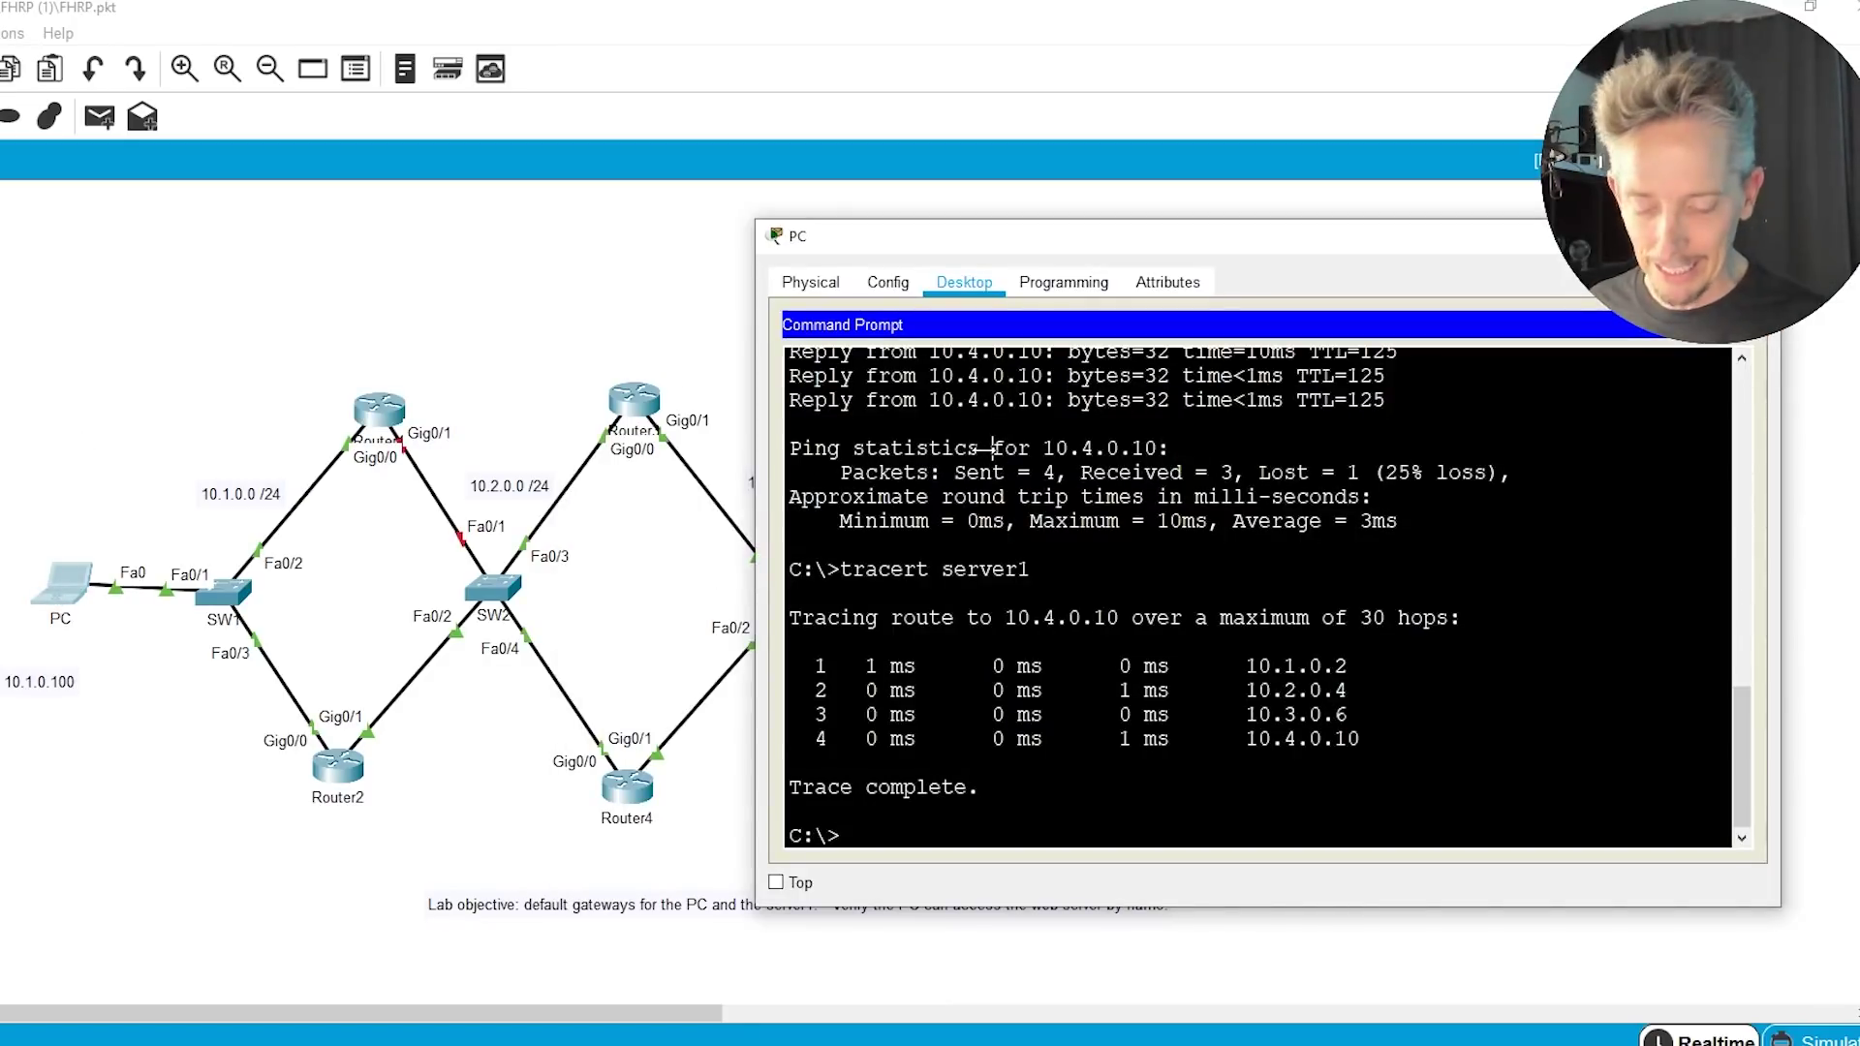
pyautogui.write('arp -a')
pyautogui.press('Return')
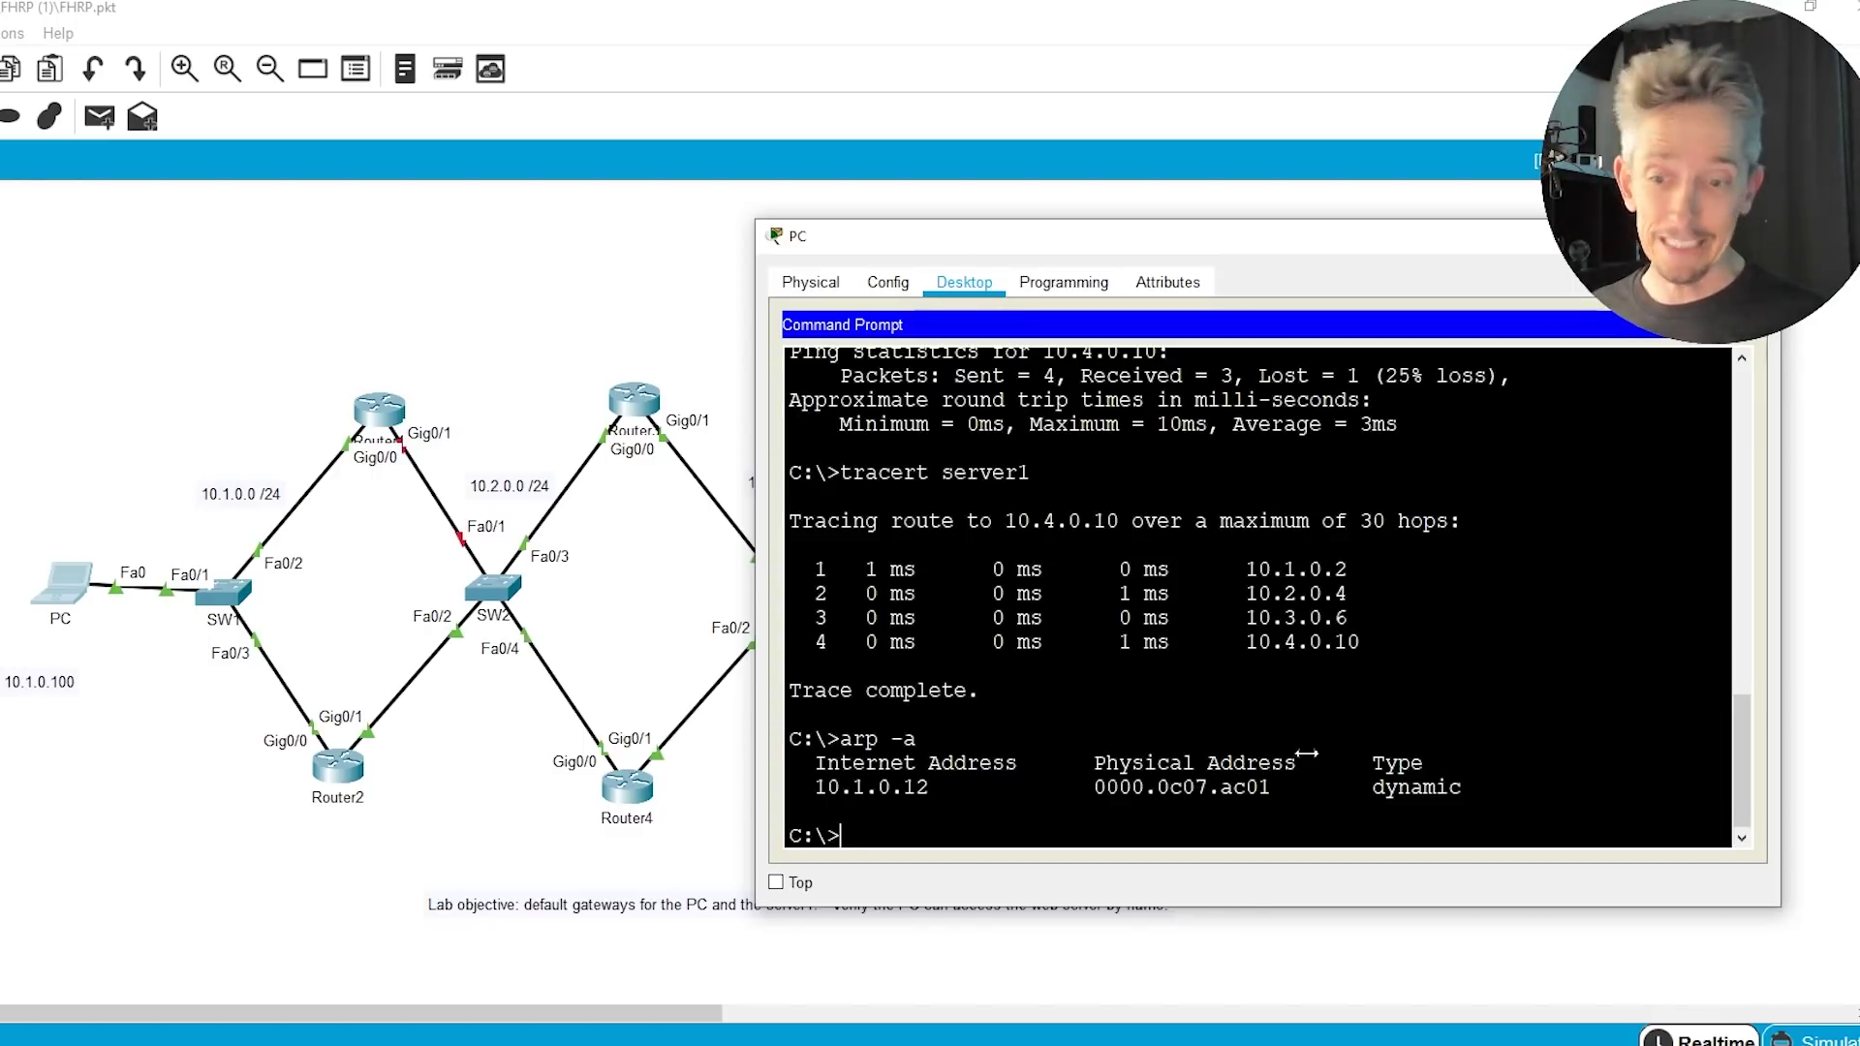
# Rerun the trace to server1, then trace to 10.4.0.10, now first hopping to 10.1.0.1.
pyautogui.click(1254, 698)
pyautogui.press('Up')
pyautogui.press('Up')
pyautogui.press('Return')
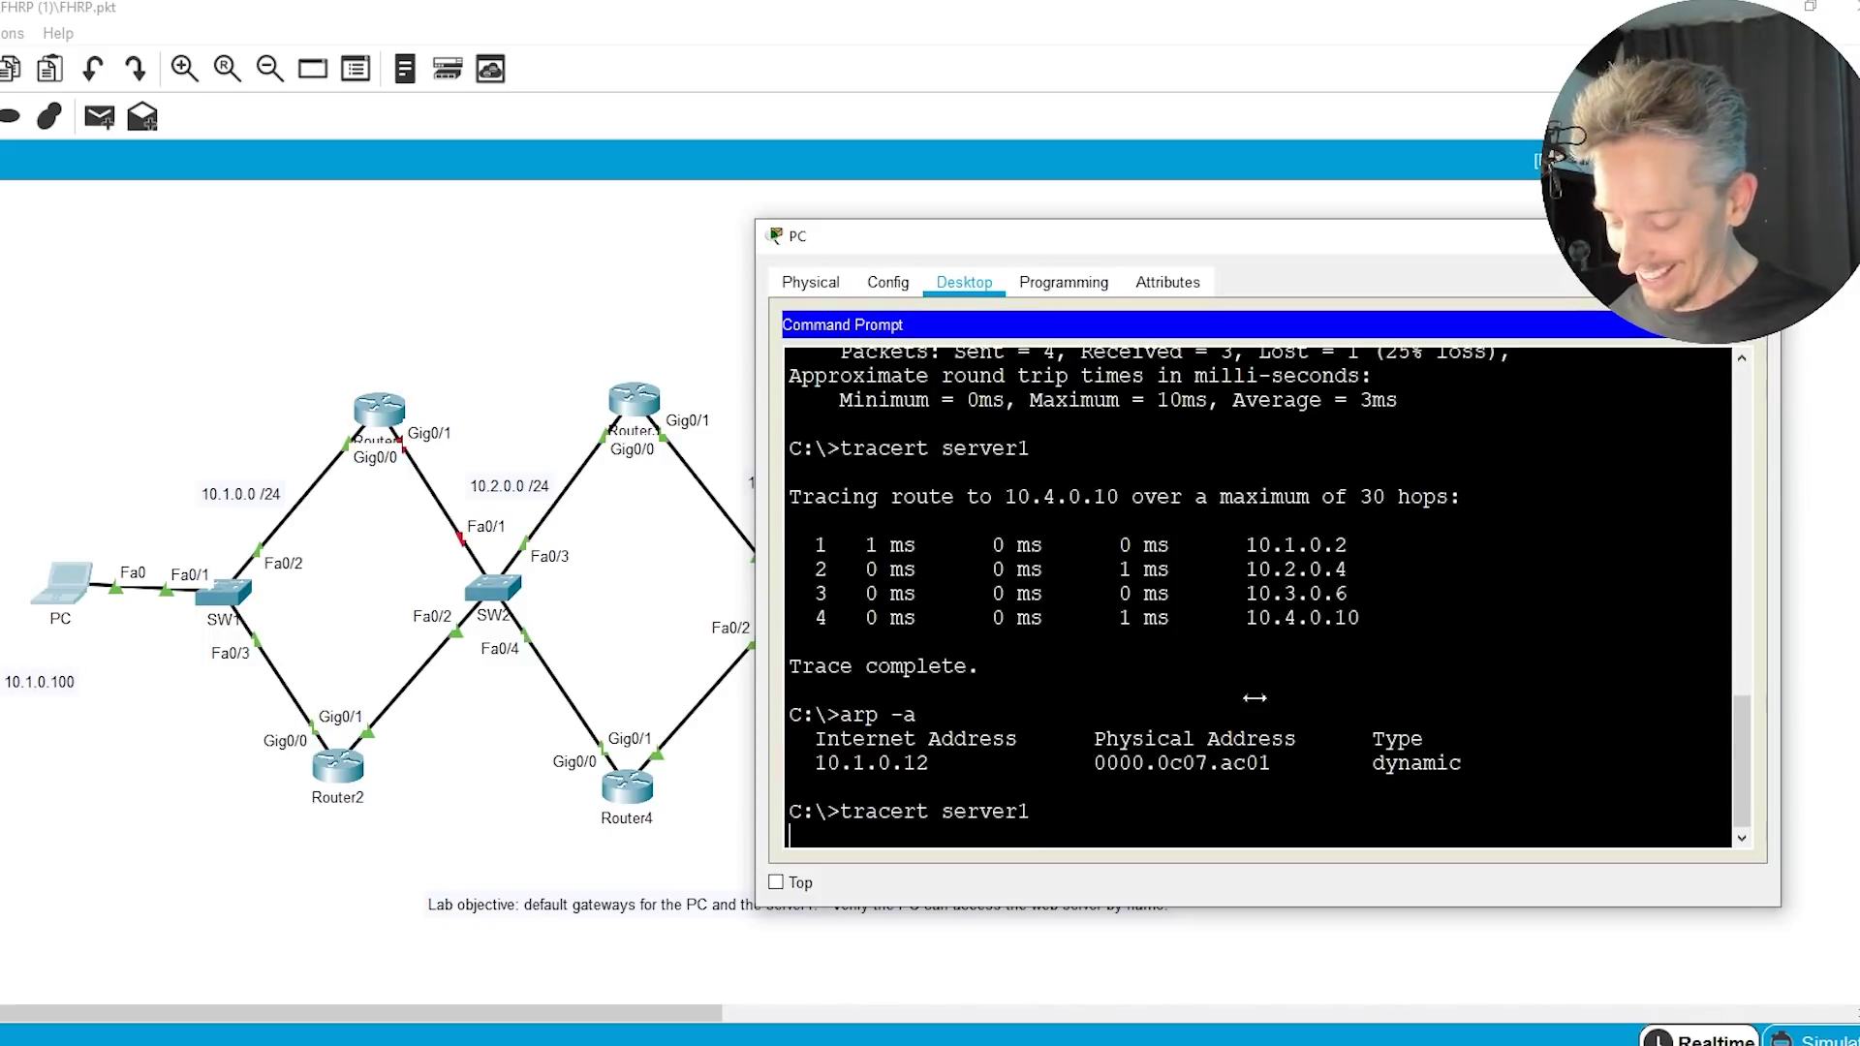
pyautogui.press('Up')
pyautogui.press('BackSpace')
pyautogui.press('BackSpace')
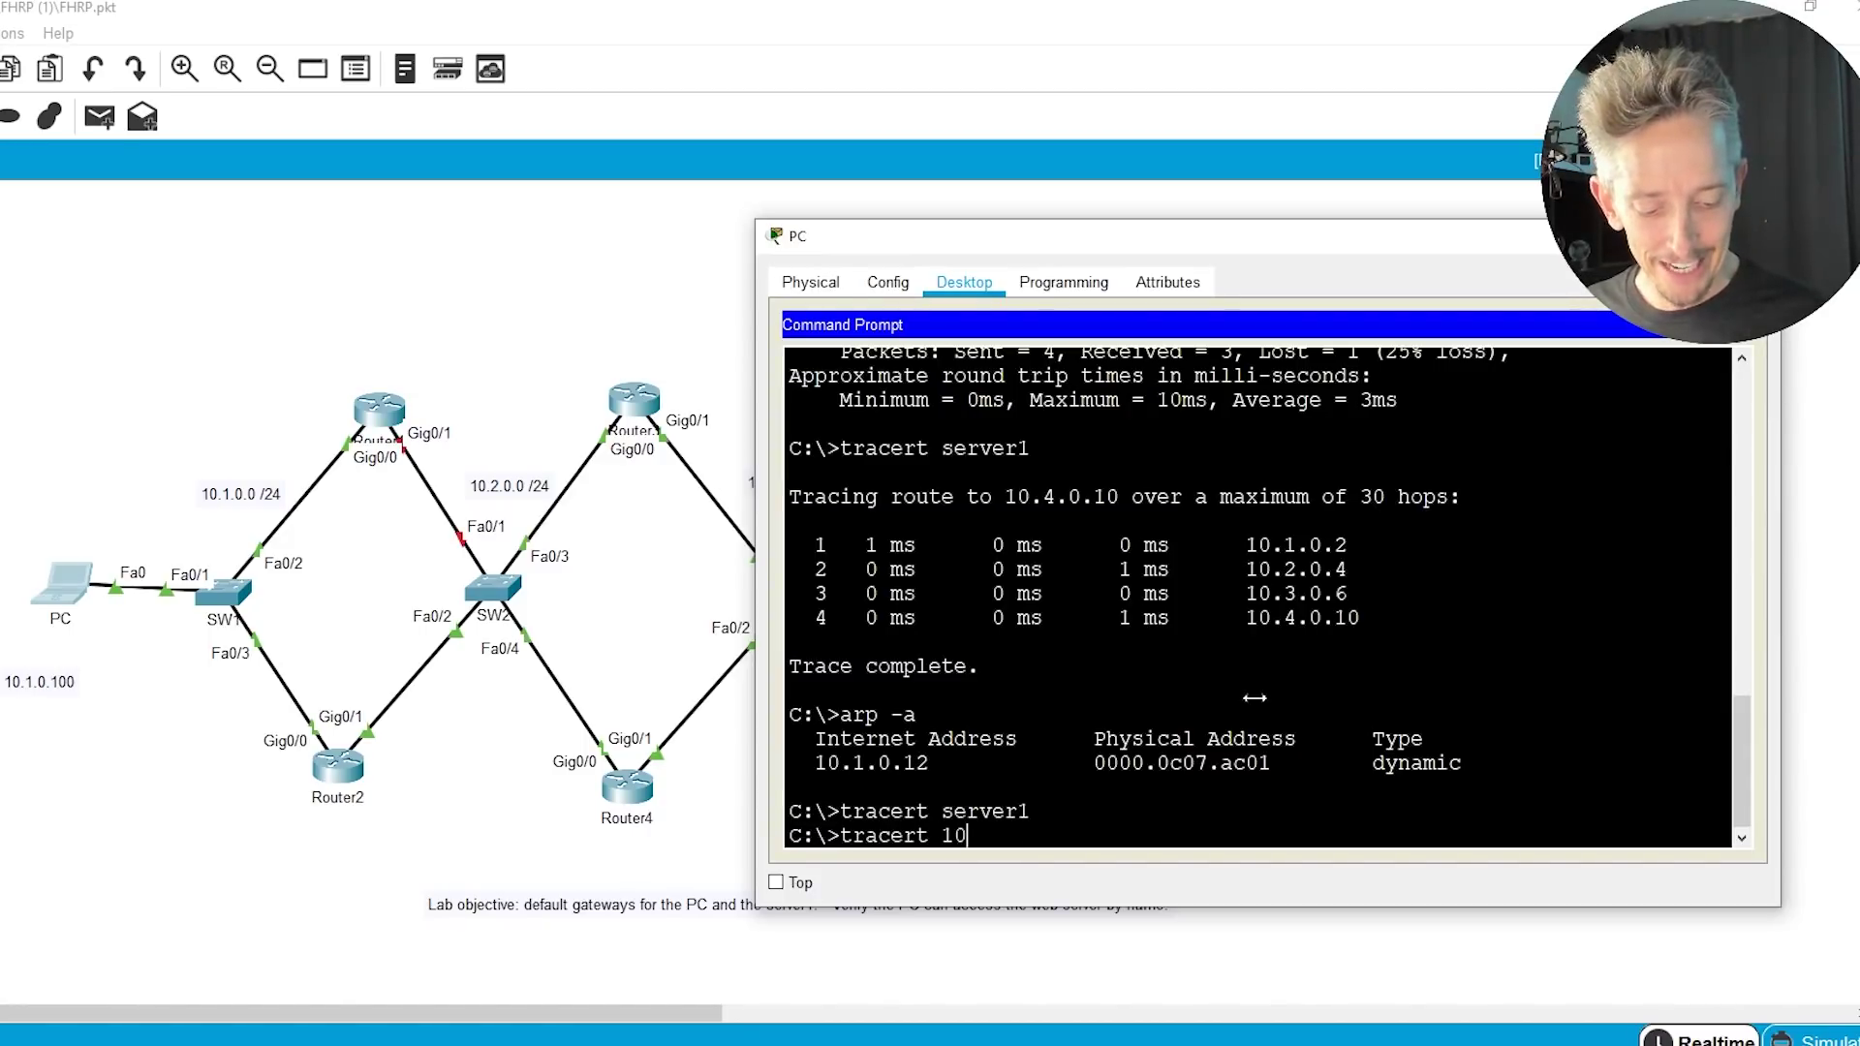
pyautogui.write('10.4.0.10')
pyautogui.press('Return')
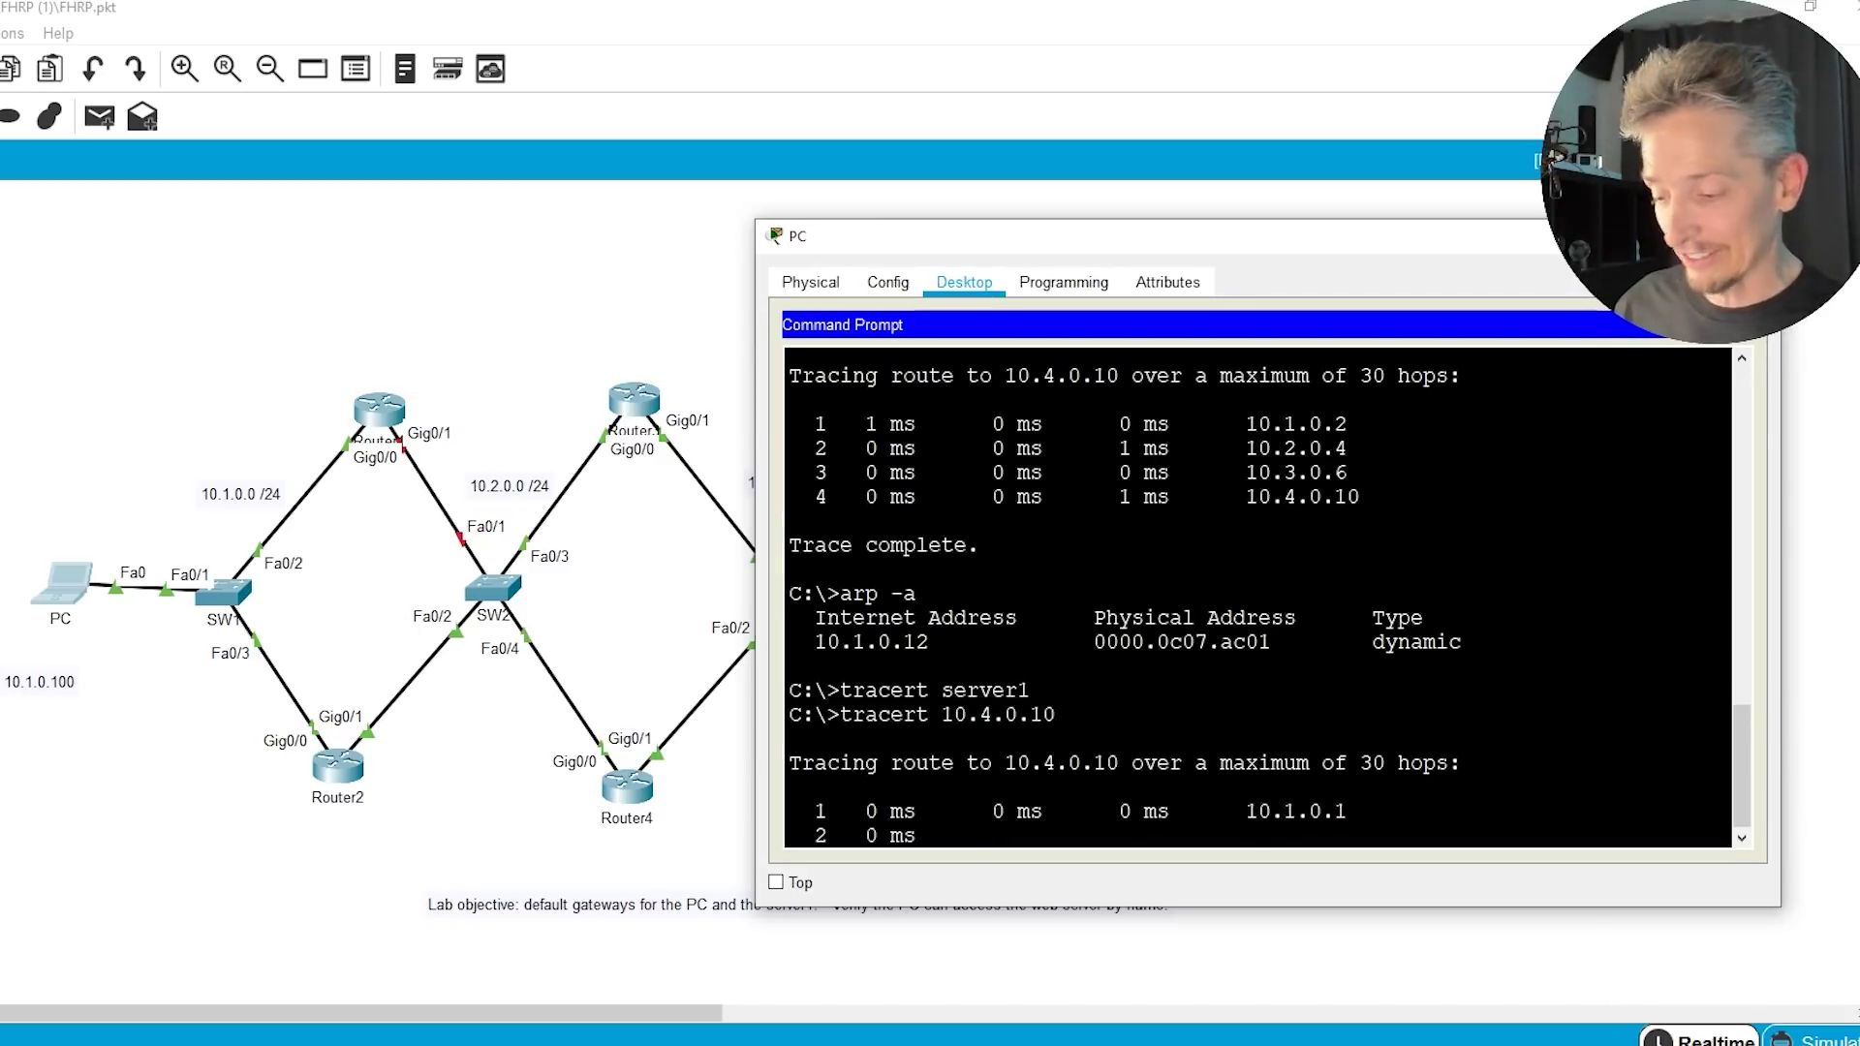
# Reopen the PC's prompt and rerun tracert 10.4.0.10, completing in five hops via 10.1.0.1.
pyautogui.hotkey('alt', 'F4')
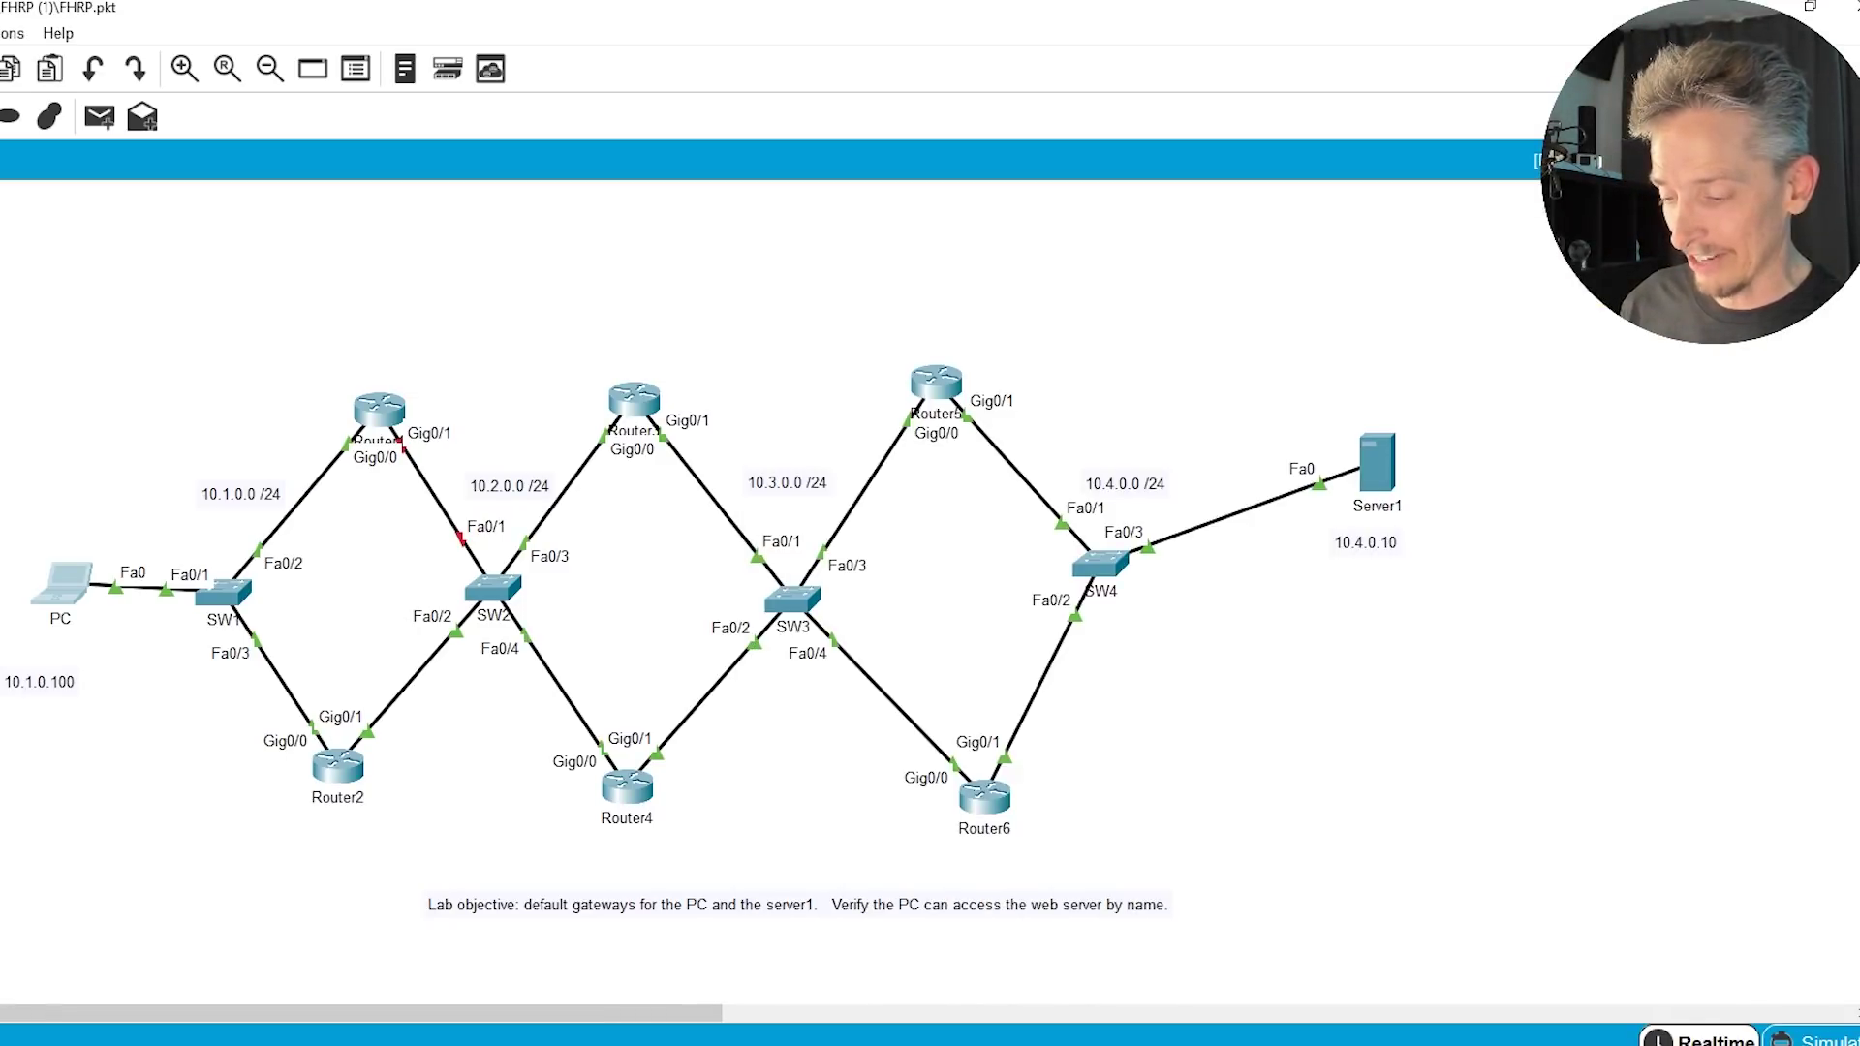
pyautogui.click(81, 587)
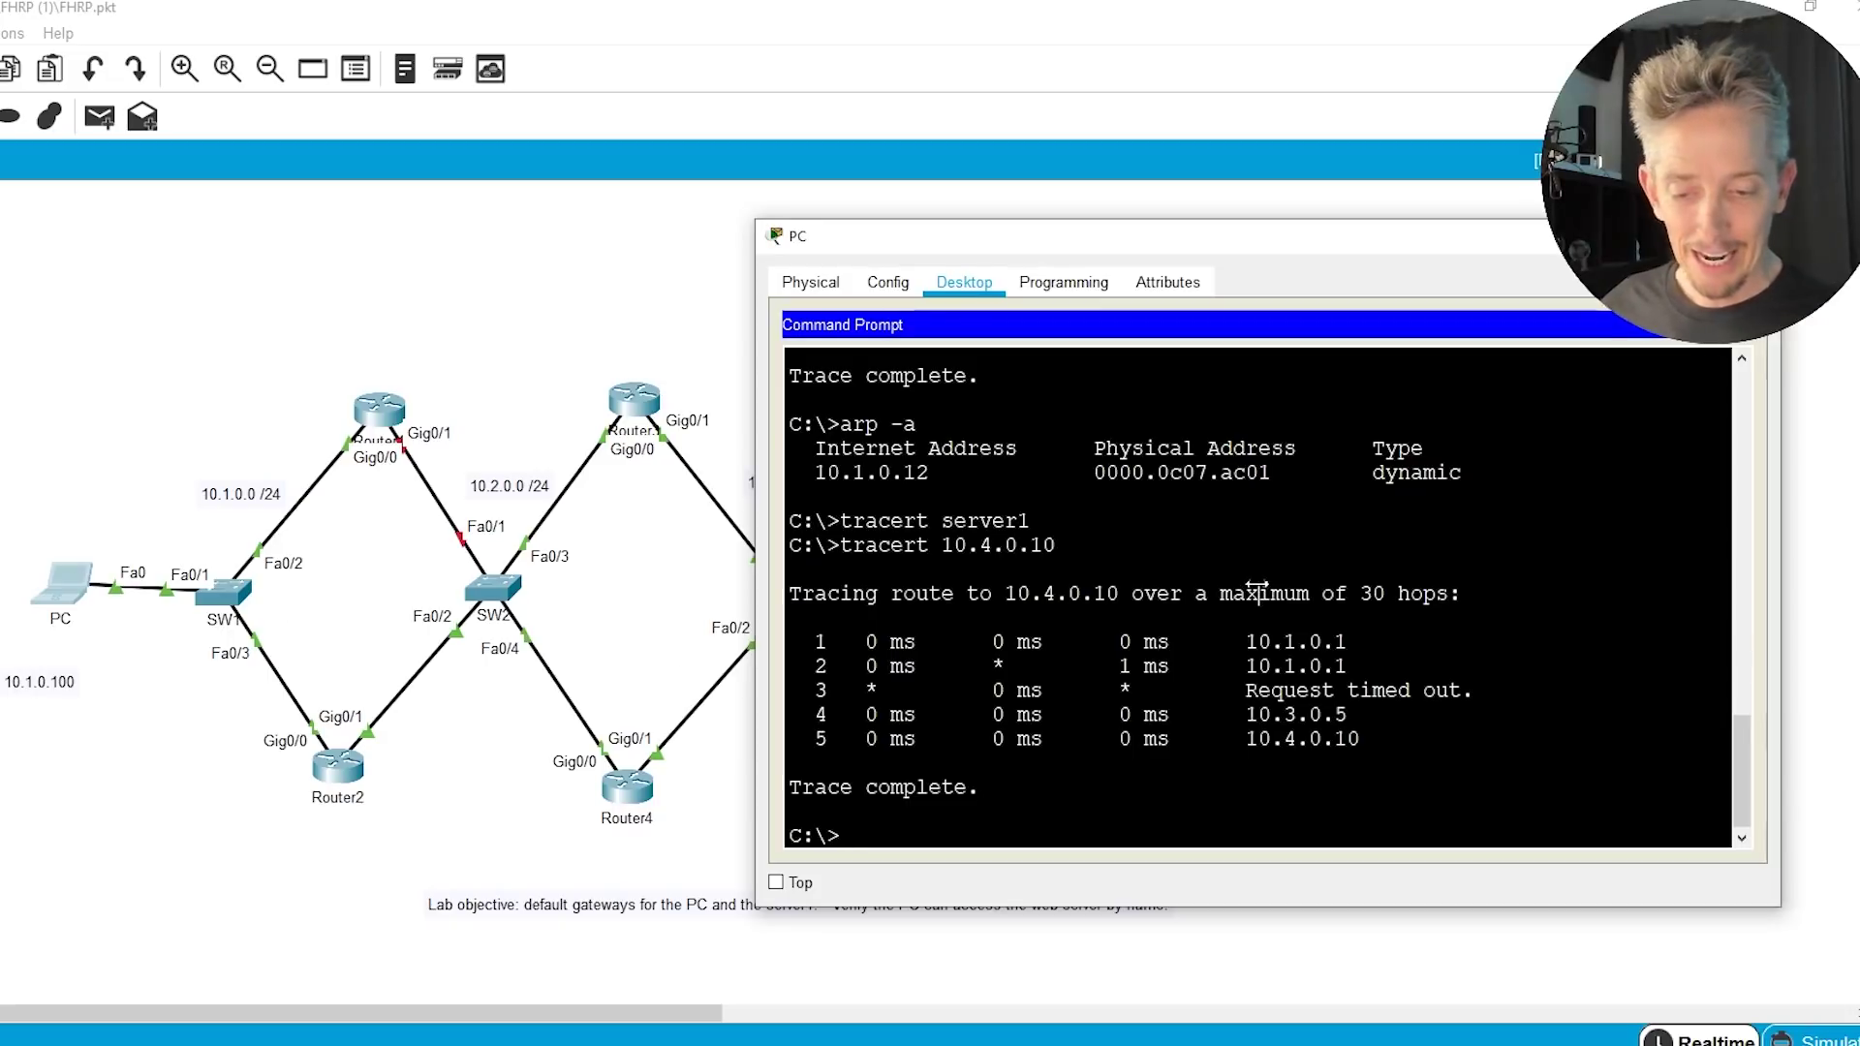
pyautogui.press('Up')
pyautogui.press('Return')
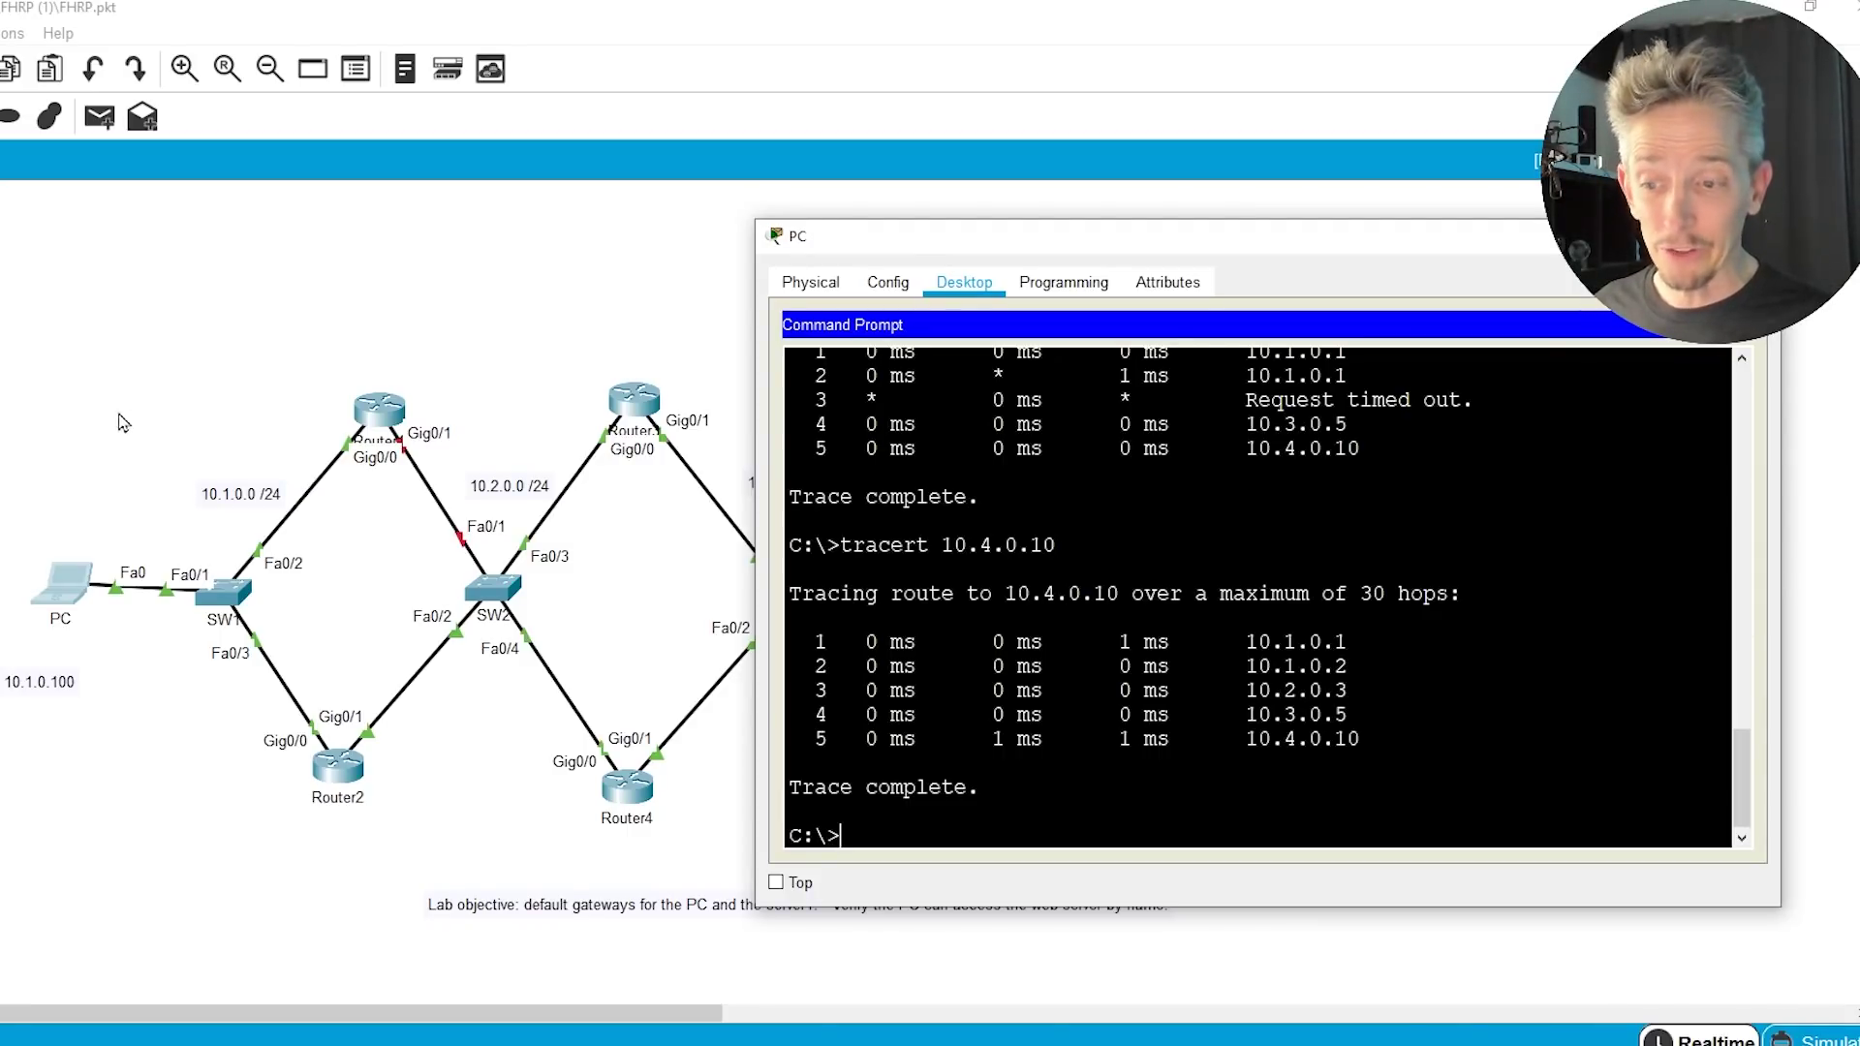
# On Router1, re-enable interface Gig0/1 with no shut.
pyautogui.click(380, 419)
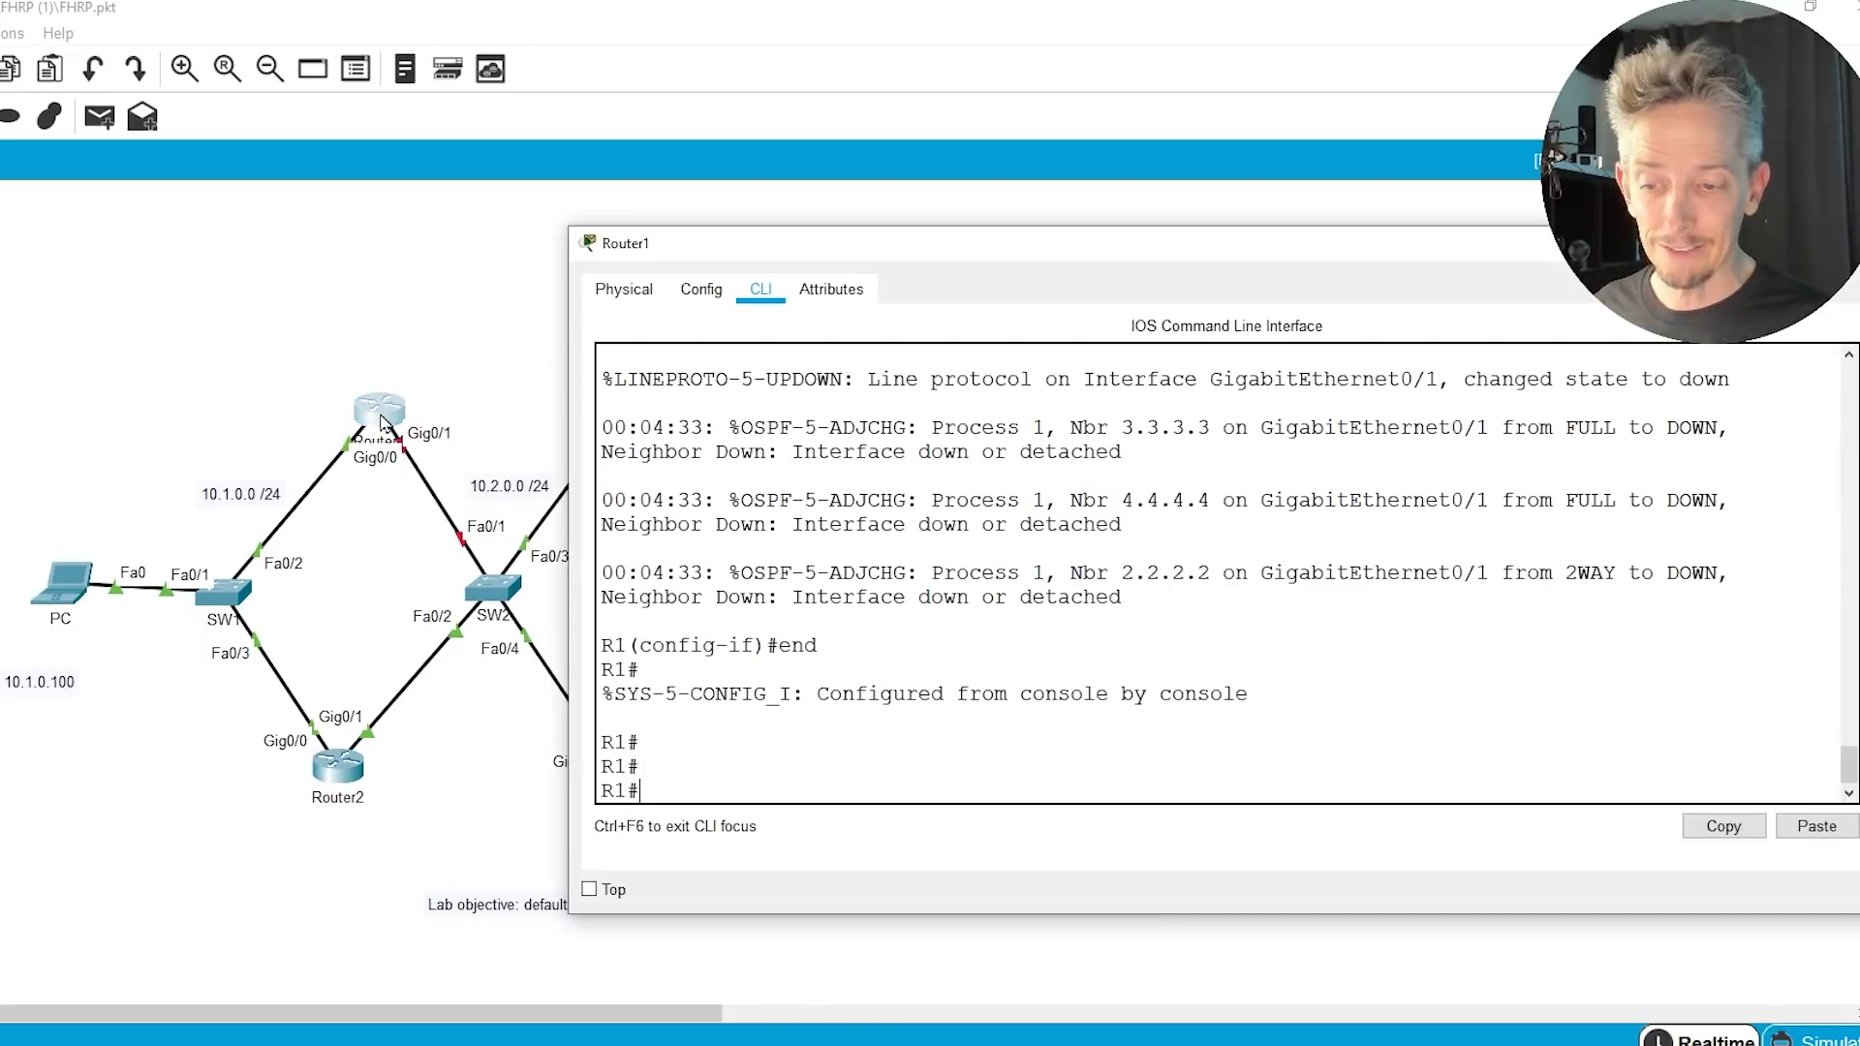
pyautogui.write('conf t')
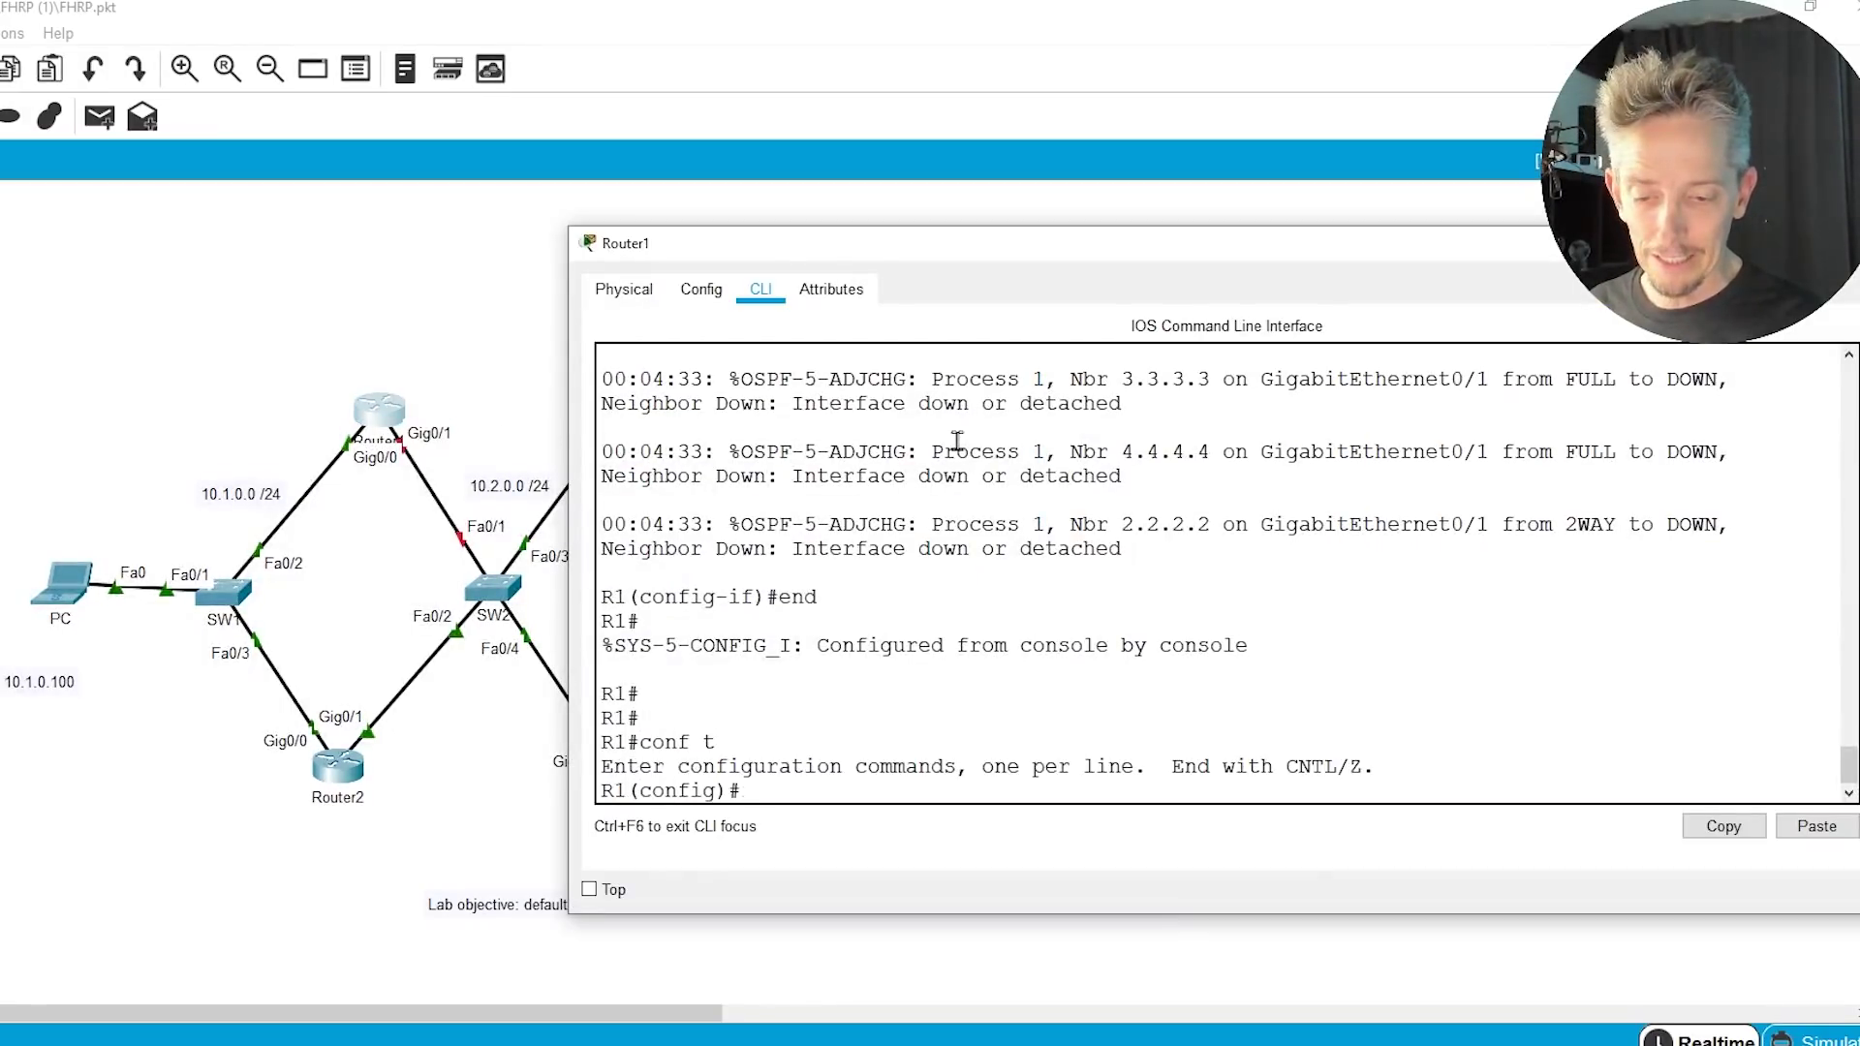
pyautogui.write('nt gig 0.1')
pyautogui.press('Return')
pyautogui.write('s')
pyautogui.press('BackSpace')
pyautogui.write('no shut')
pyautogui.press('Return')
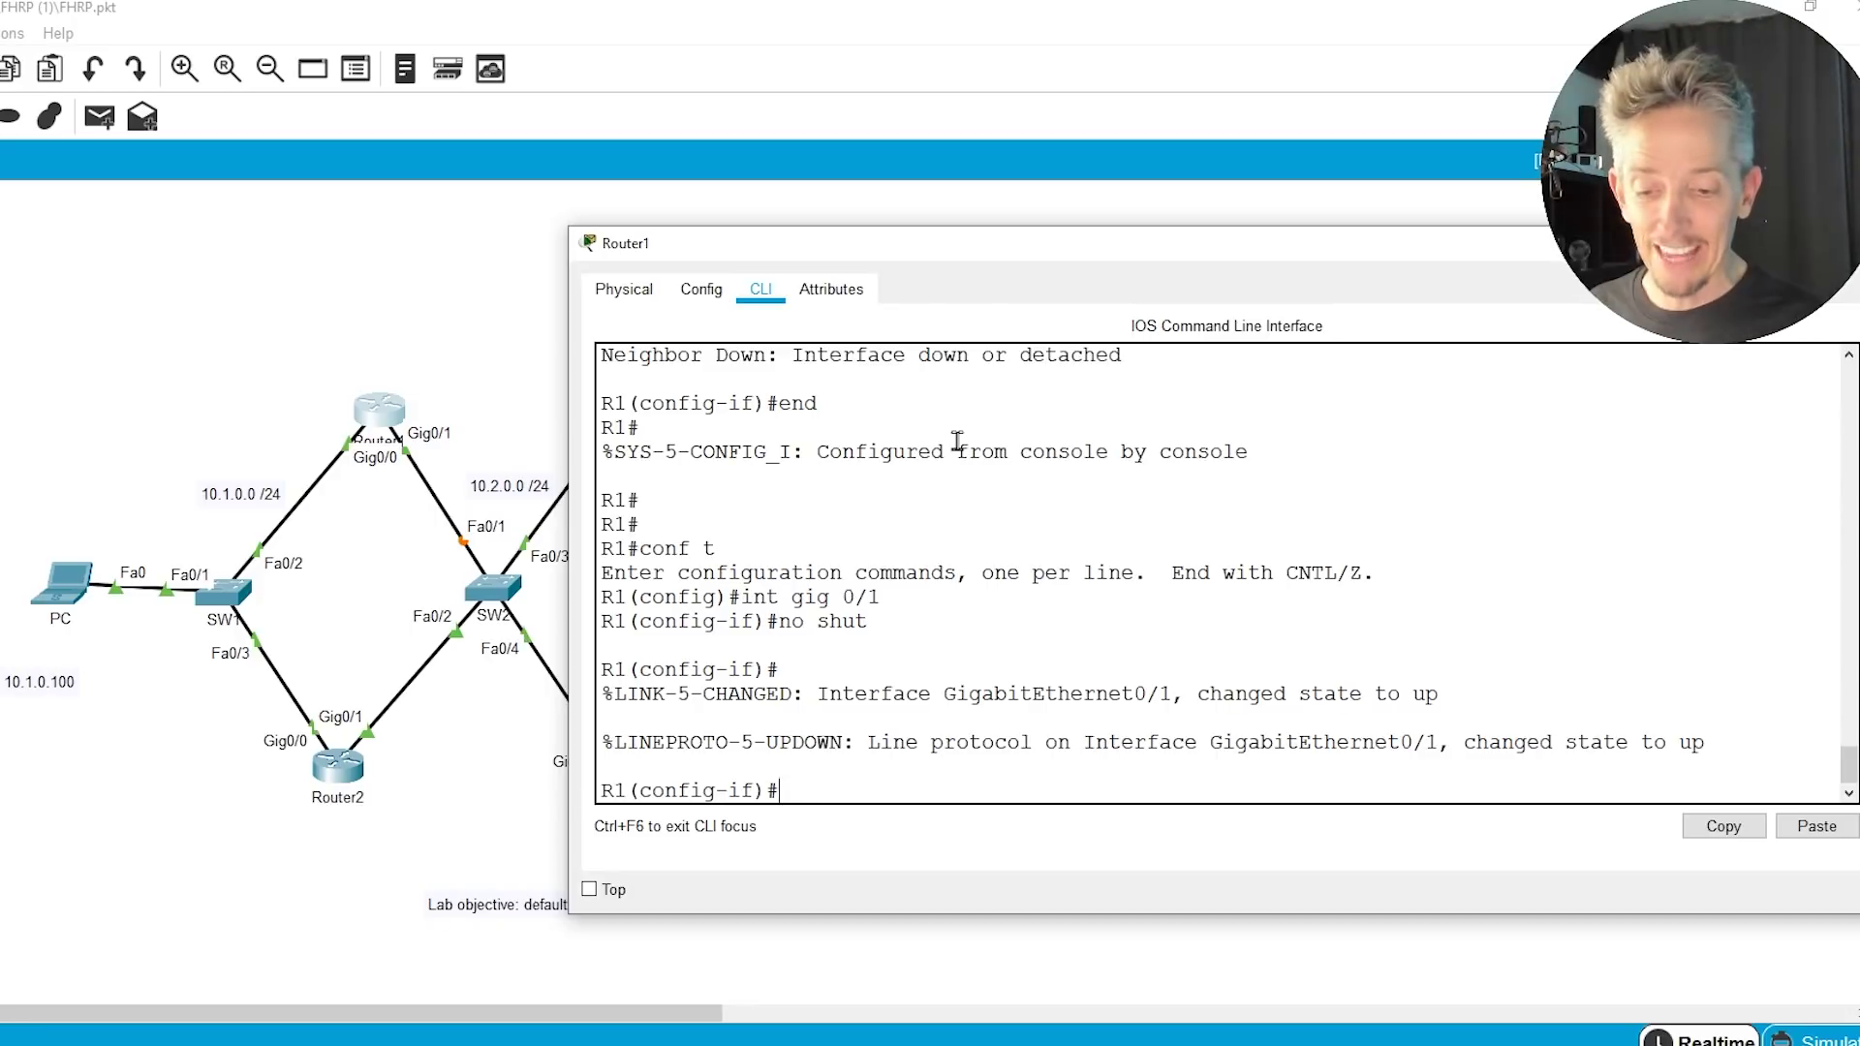
# Display Router1's running configuration and page through it to review HSRP priority 105 on Gig0/0.
pyautogui.write('int gig 0/1')
pyautogui.press('Return')
pyautogui.write('do show run')
pyautogui.press('Return')
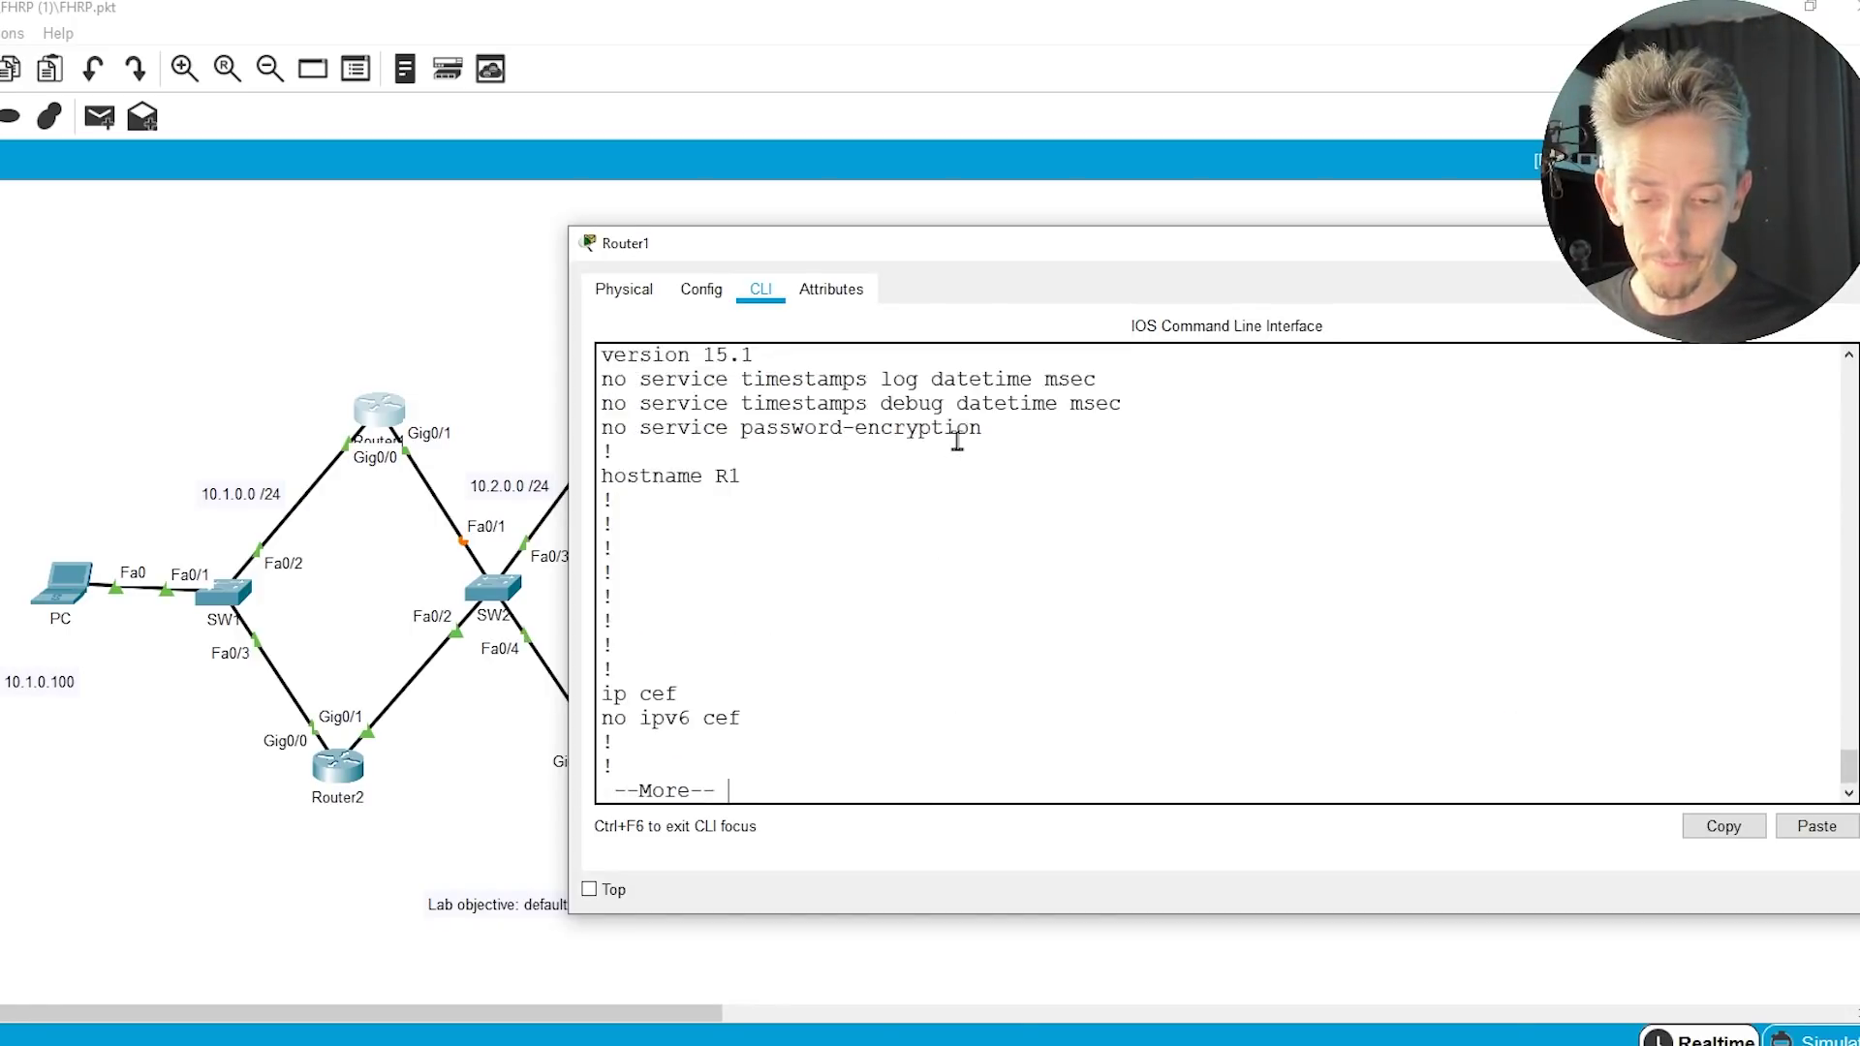
pyautogui.press('space')
pyautogui.scroll(1, 984, 533)
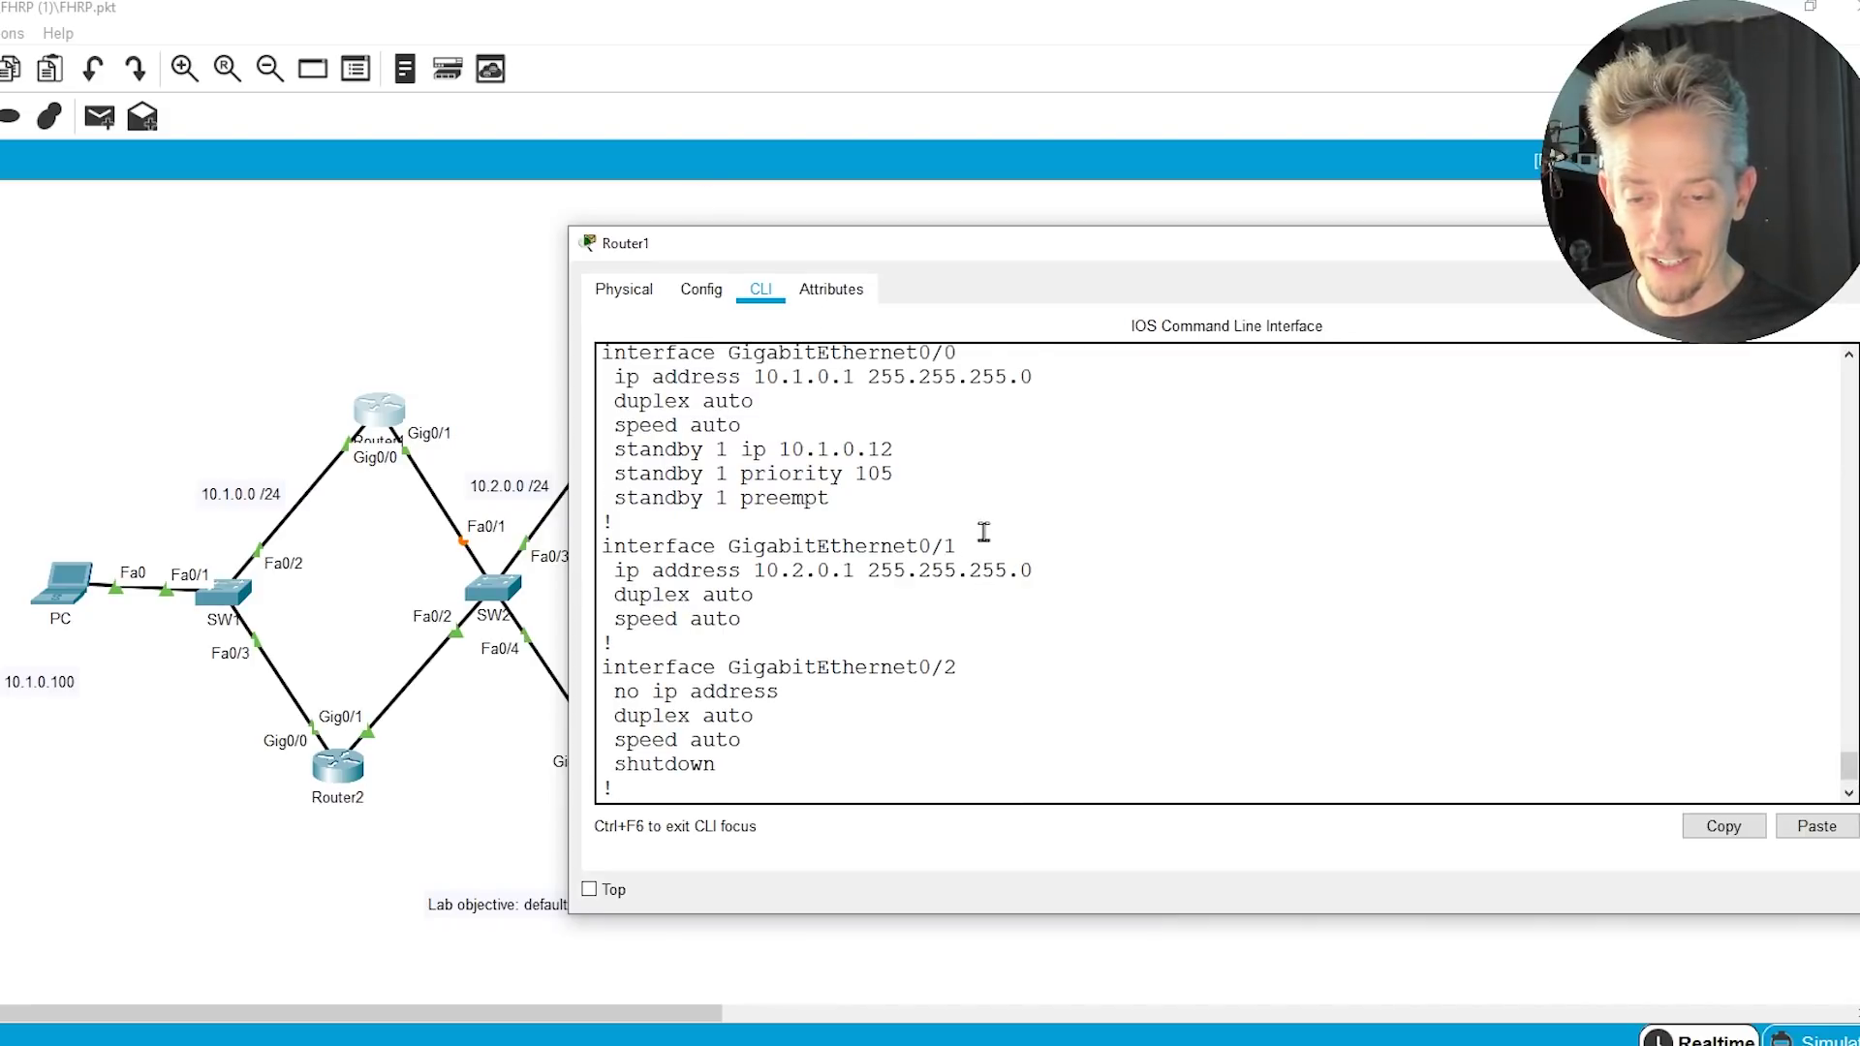
pyautogui.scroll(1, 983, 532)
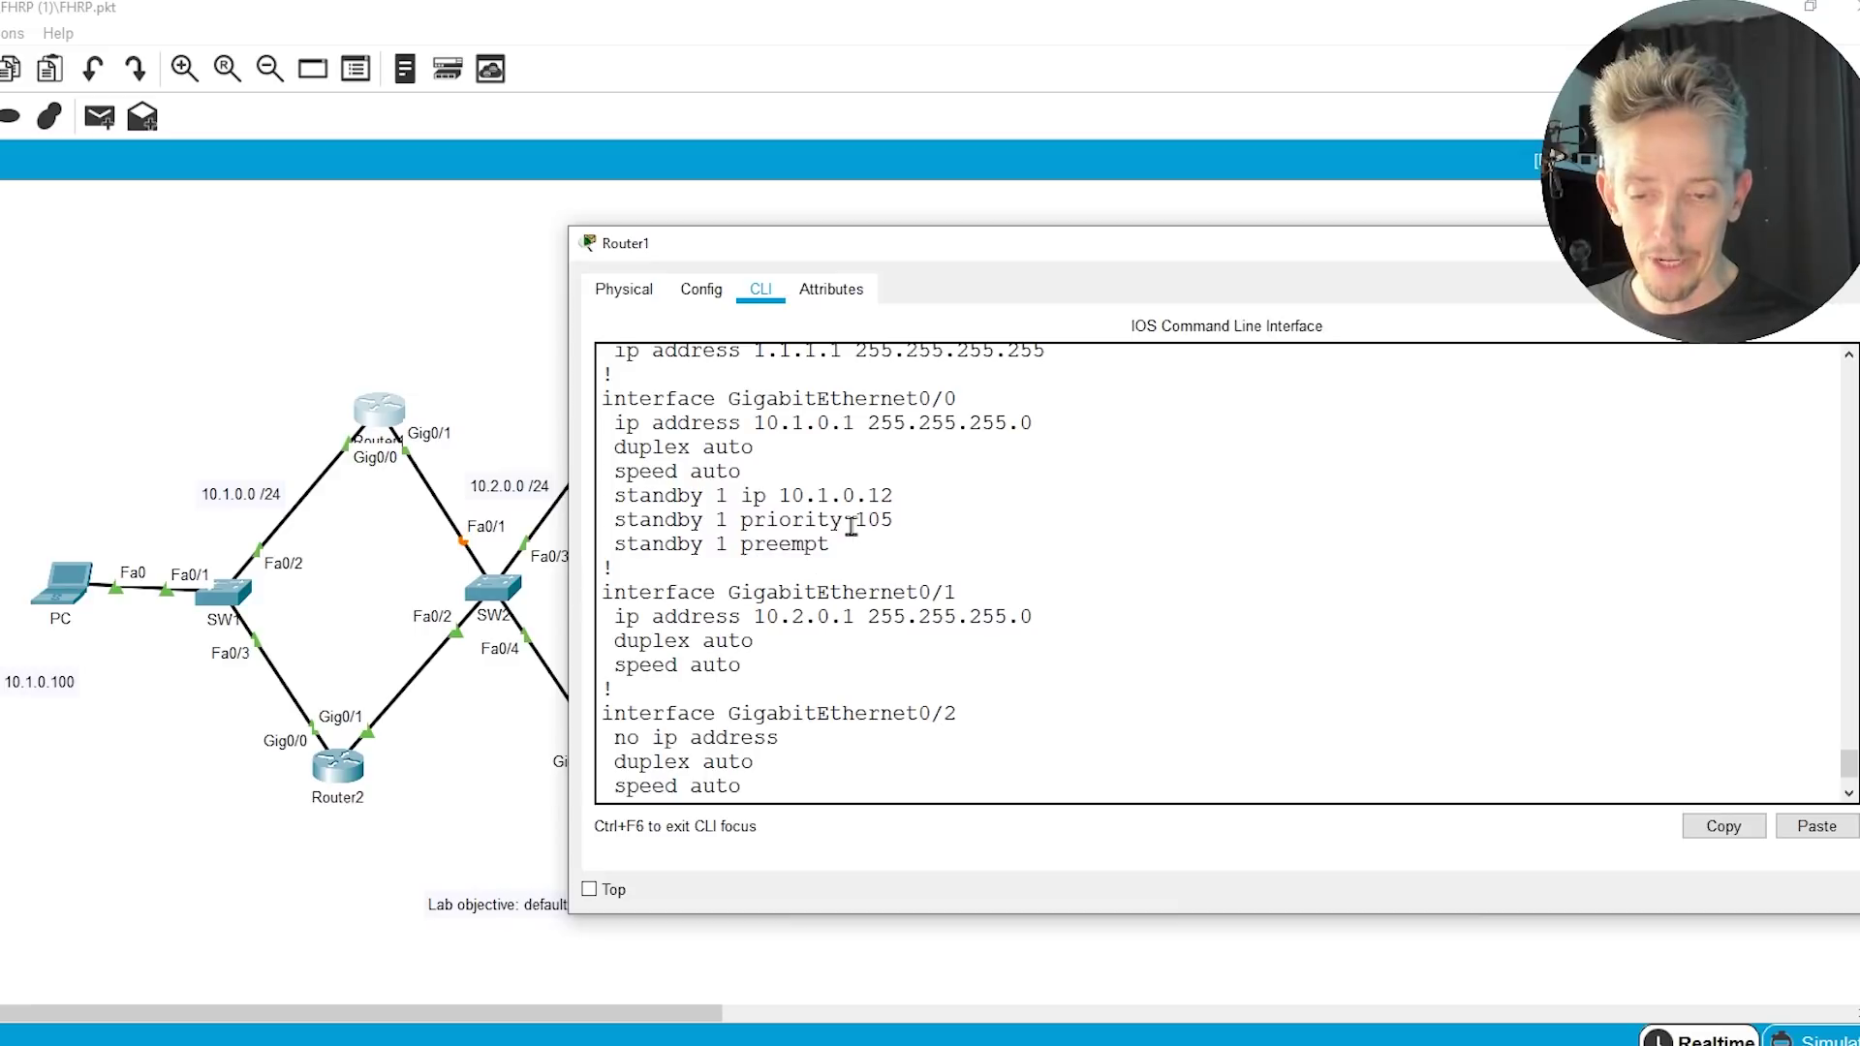
# Configure HSRP group 1 on Gig0/0 to track GigabitEthernet0/1.
pyautogui.scroll(-3, 1026, 497)
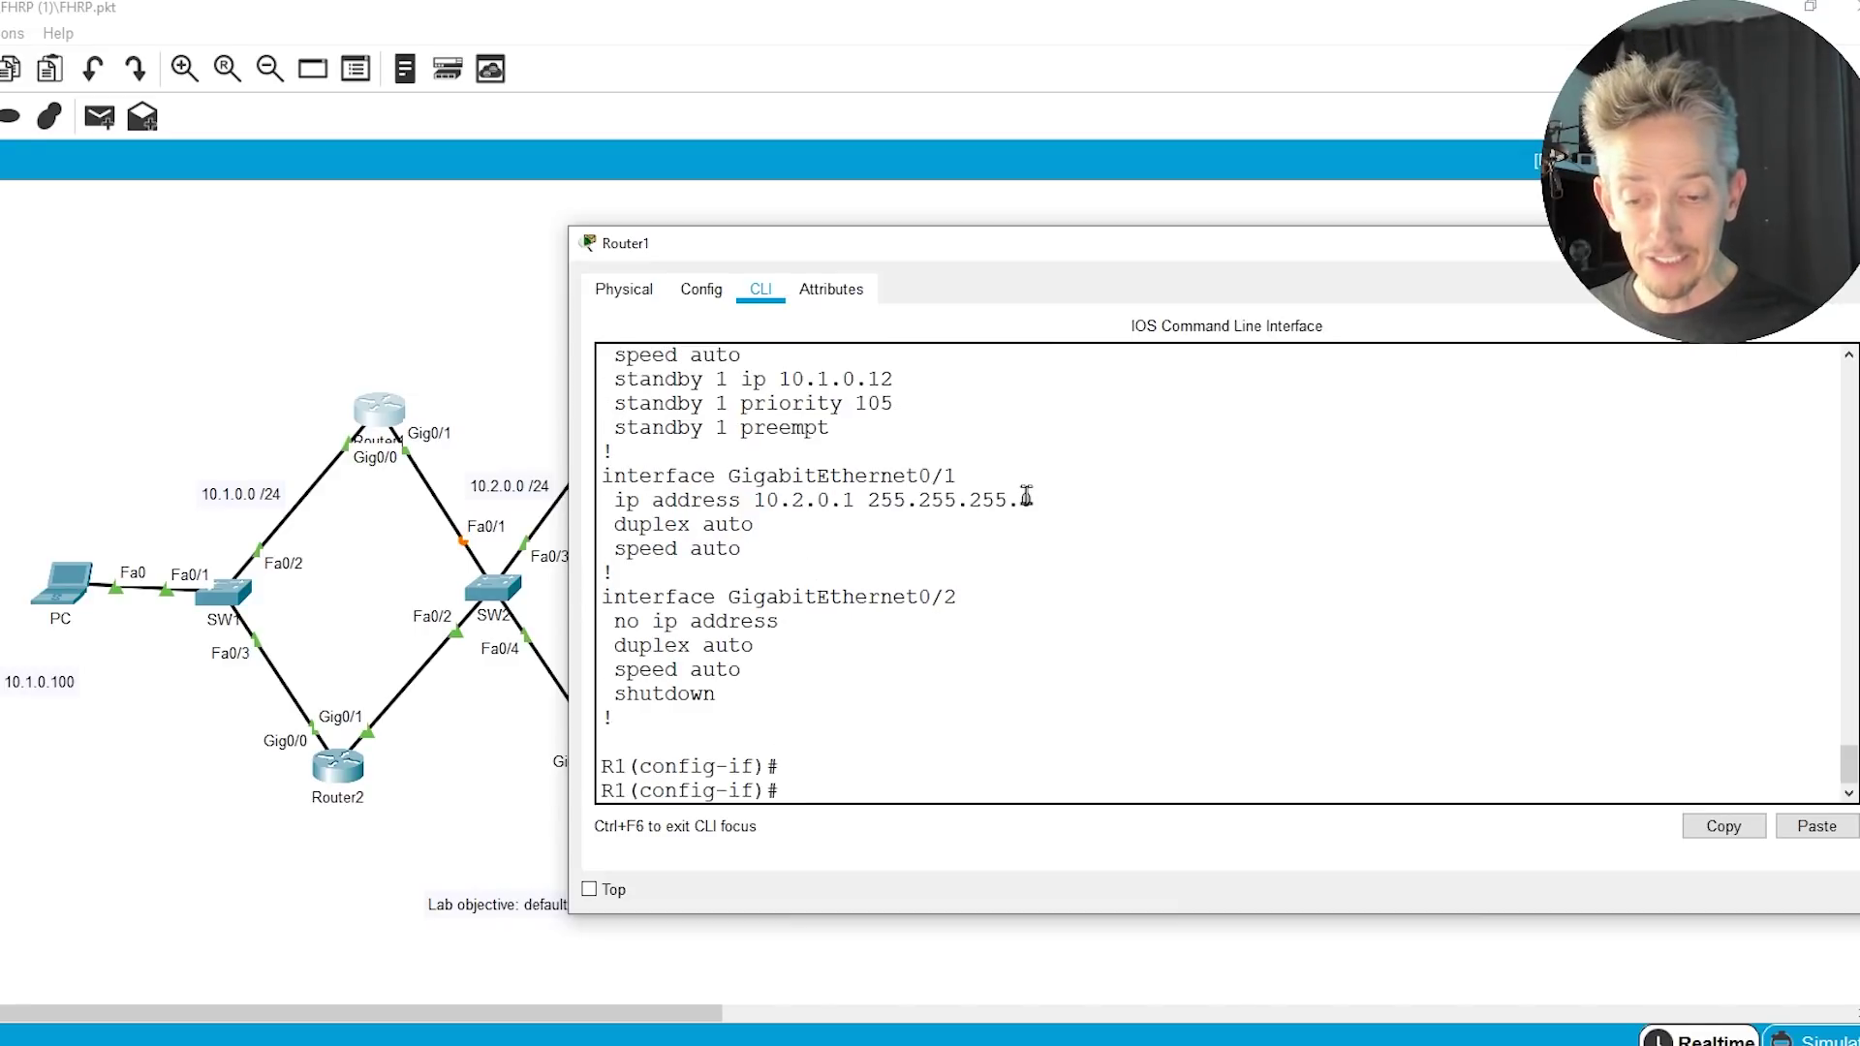
pyautogui.write('int gig 0/0')
pyautogui.press('Return')
pyautogui.write('stan')
pyautogui.press('Tab')
pyautogui.write('1 tr')
pyautogui.press('Tab')
pyautogui.write('gig')
pyautogui.press('Tab')
pyautogui.write('0/1')
pyautogui.press('Return')
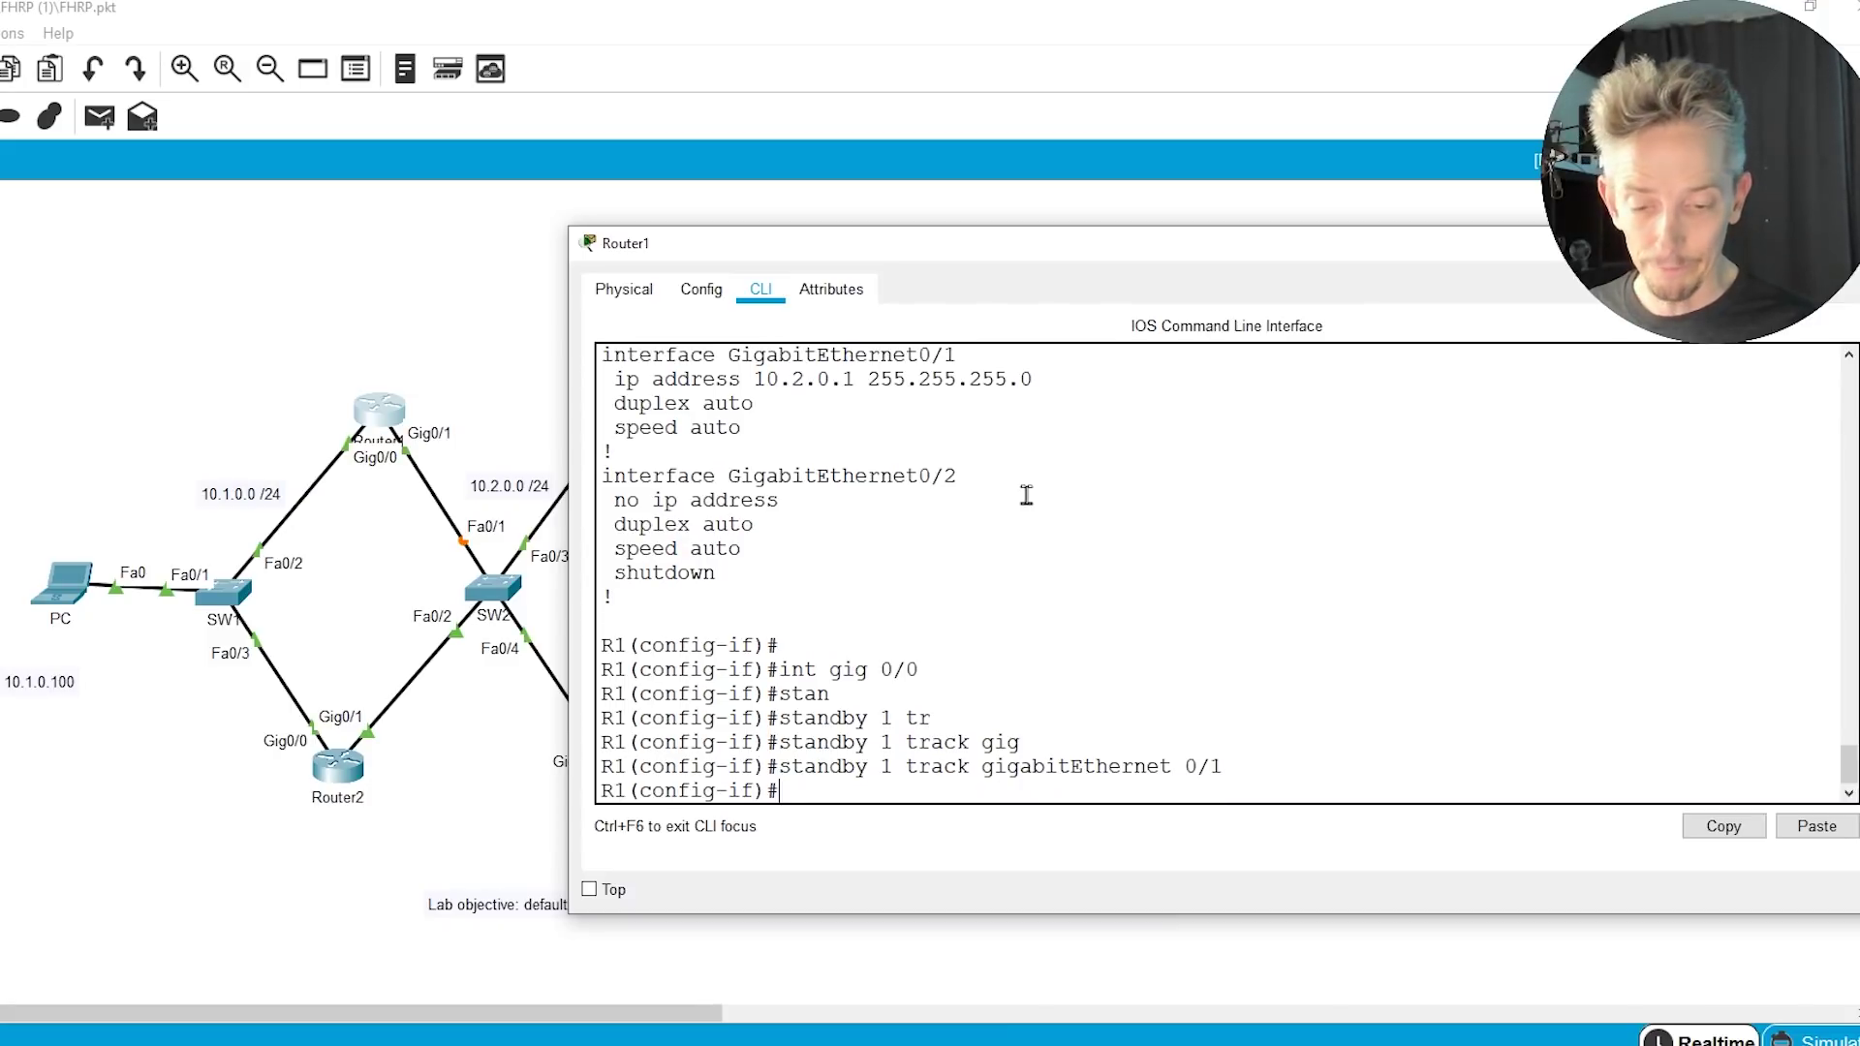
# Exit configuration mode and display the HSRP standby status.
pyautogui.write('end')
pyautogui.press('Return')
pyautogui.press('Return')
pyautogui.write('show stan')
pyautogui.press('Tab')
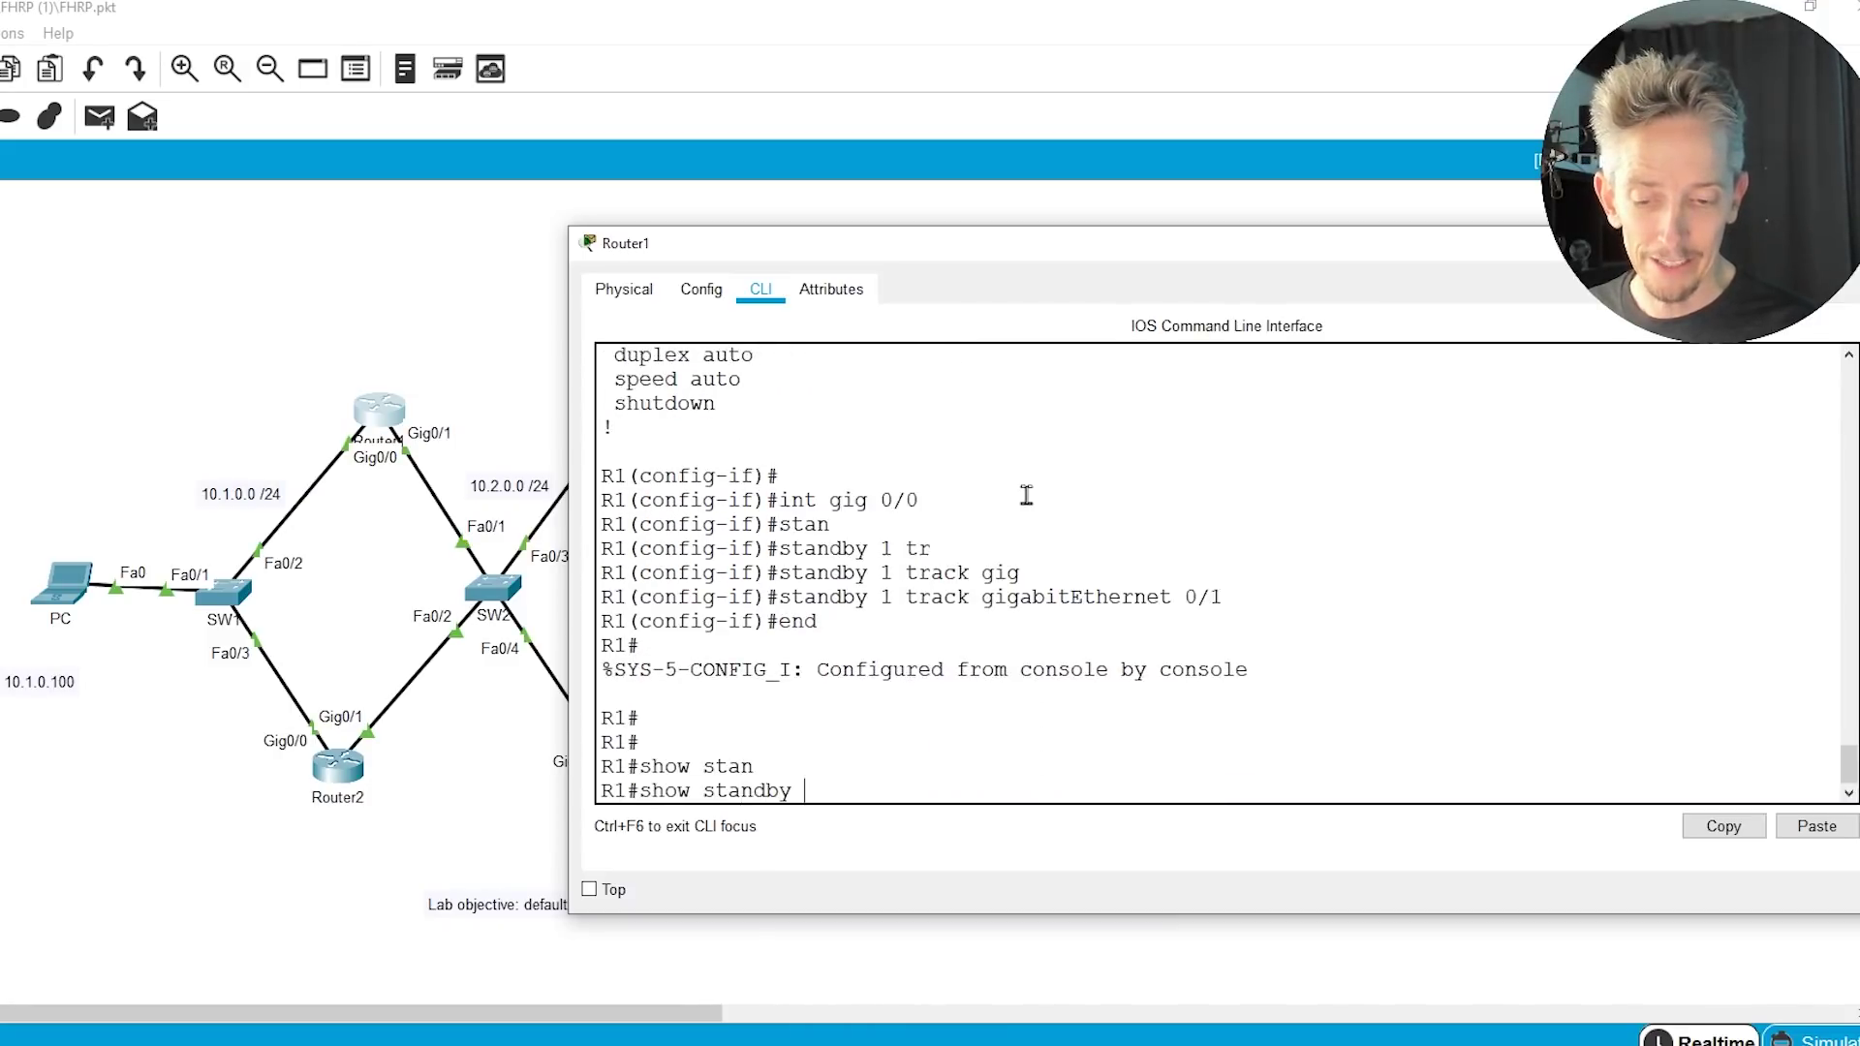
pyautogui.press('Return')
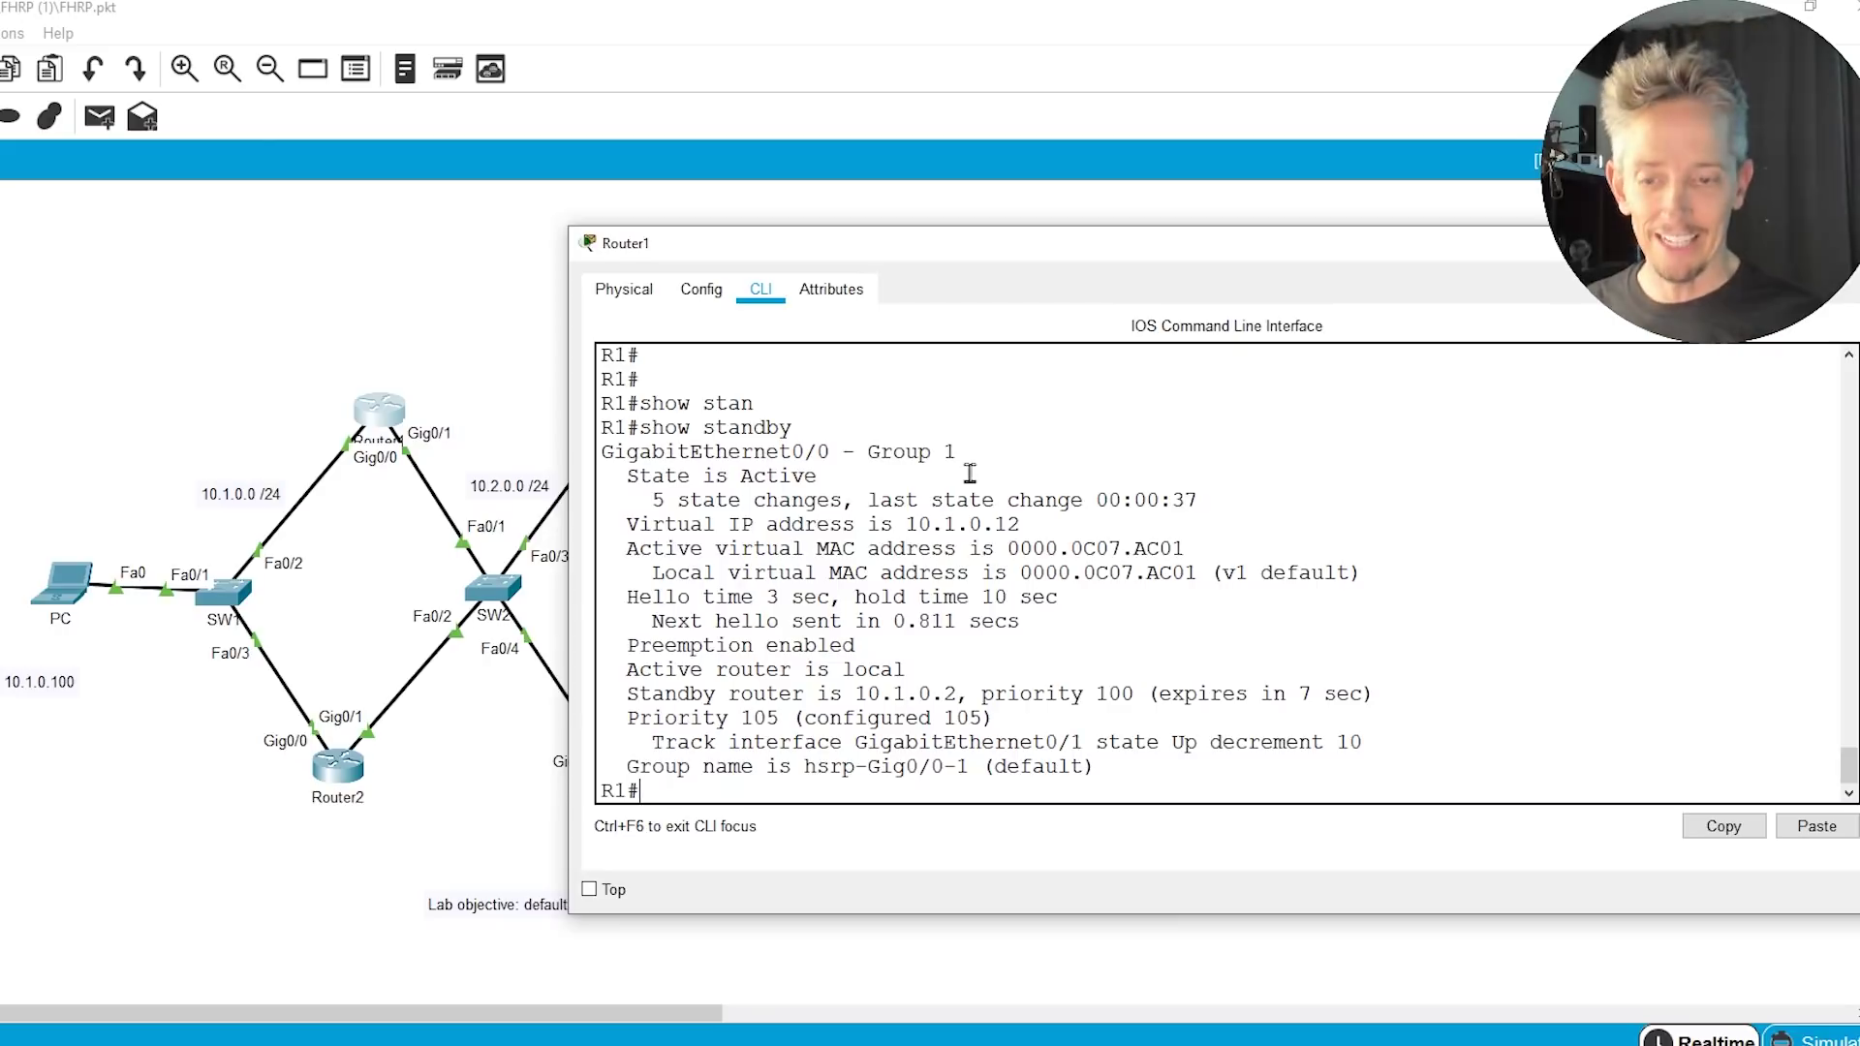
pyautogui.tripleClick(819, 476)
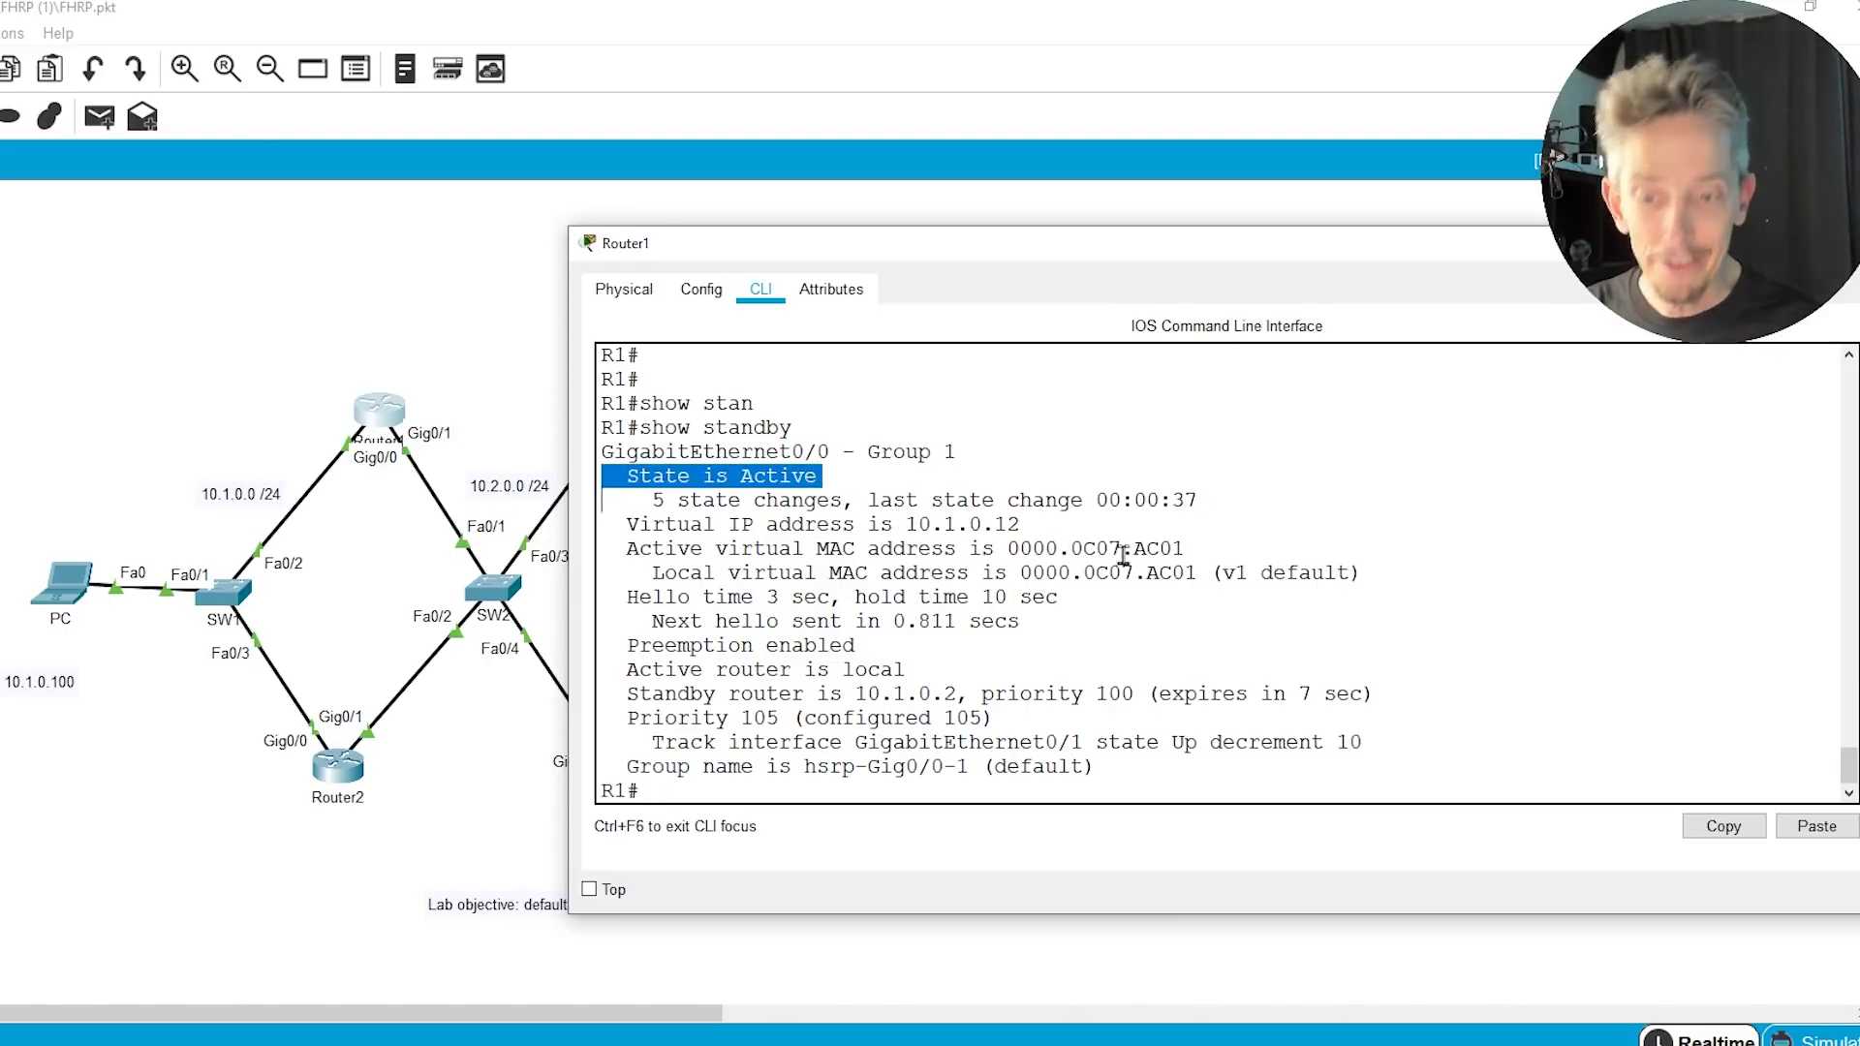
pyautogui.tripleClick(920, 549)
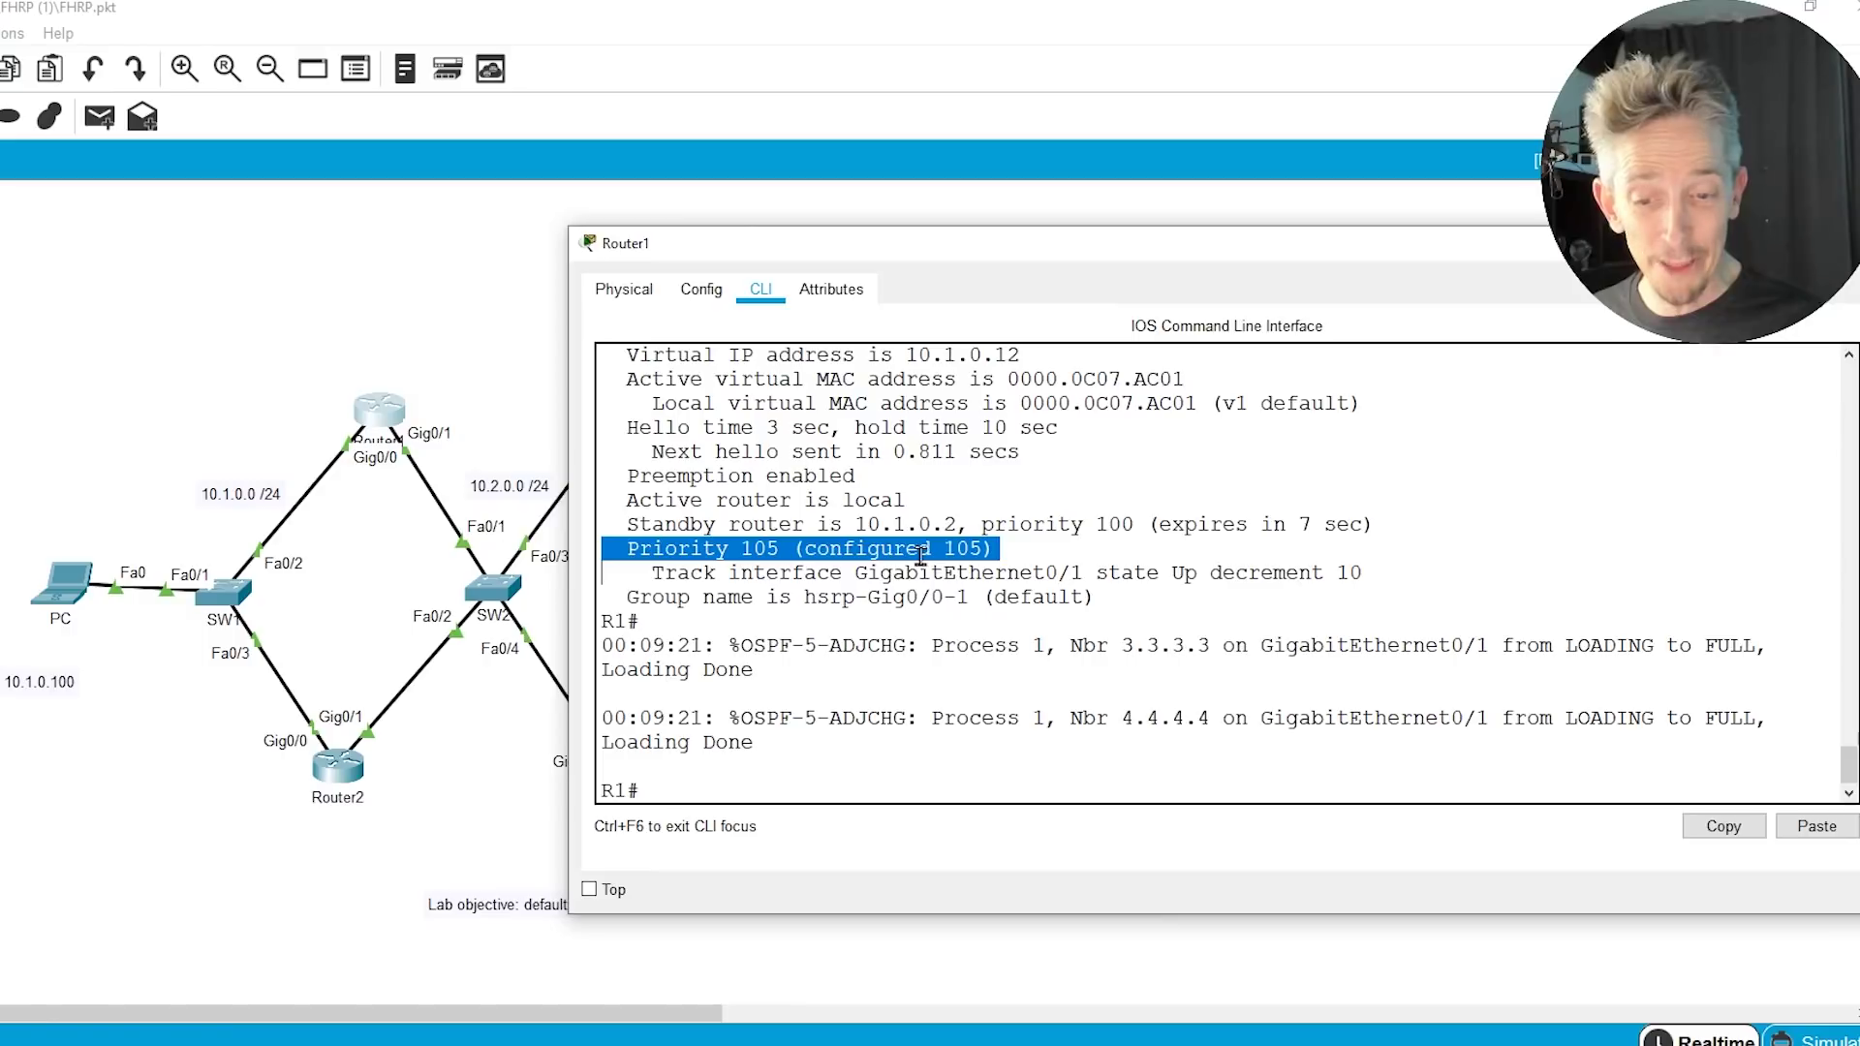
pyautogui.tripleClick(859, 577)
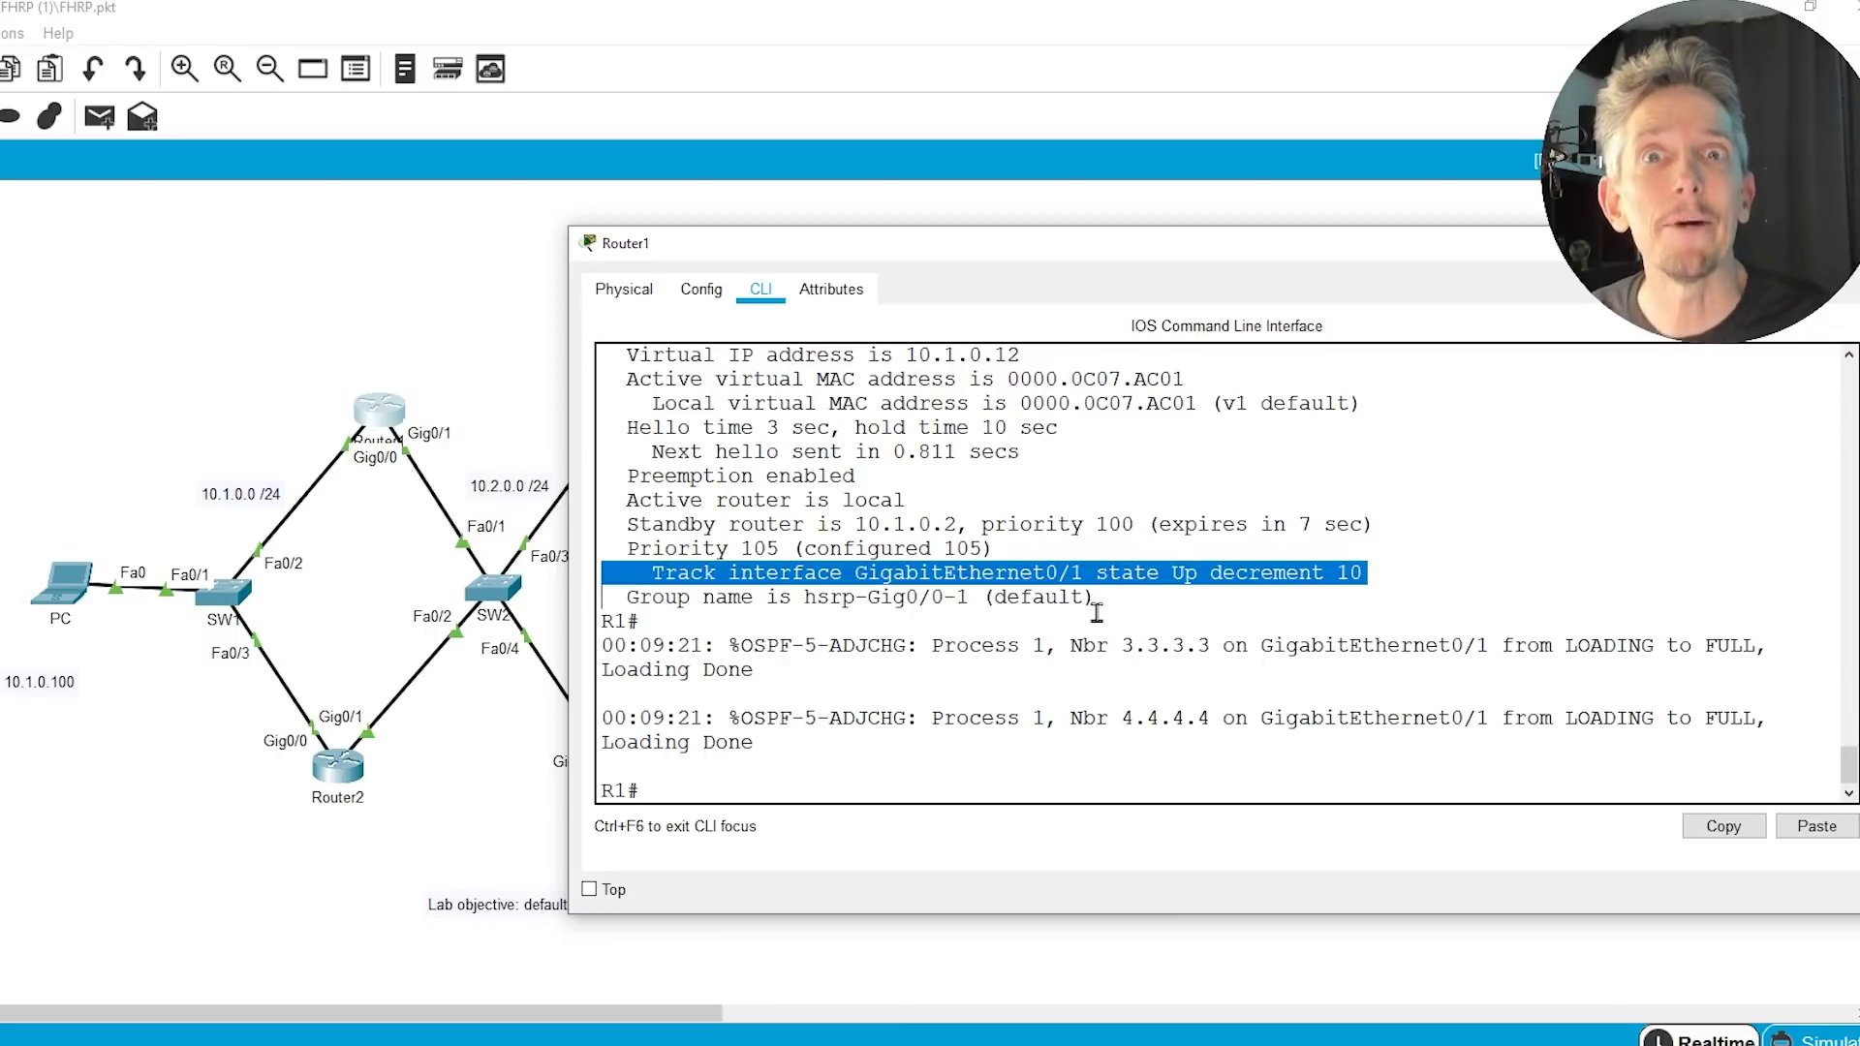
pyautogui.click(1162, 544)
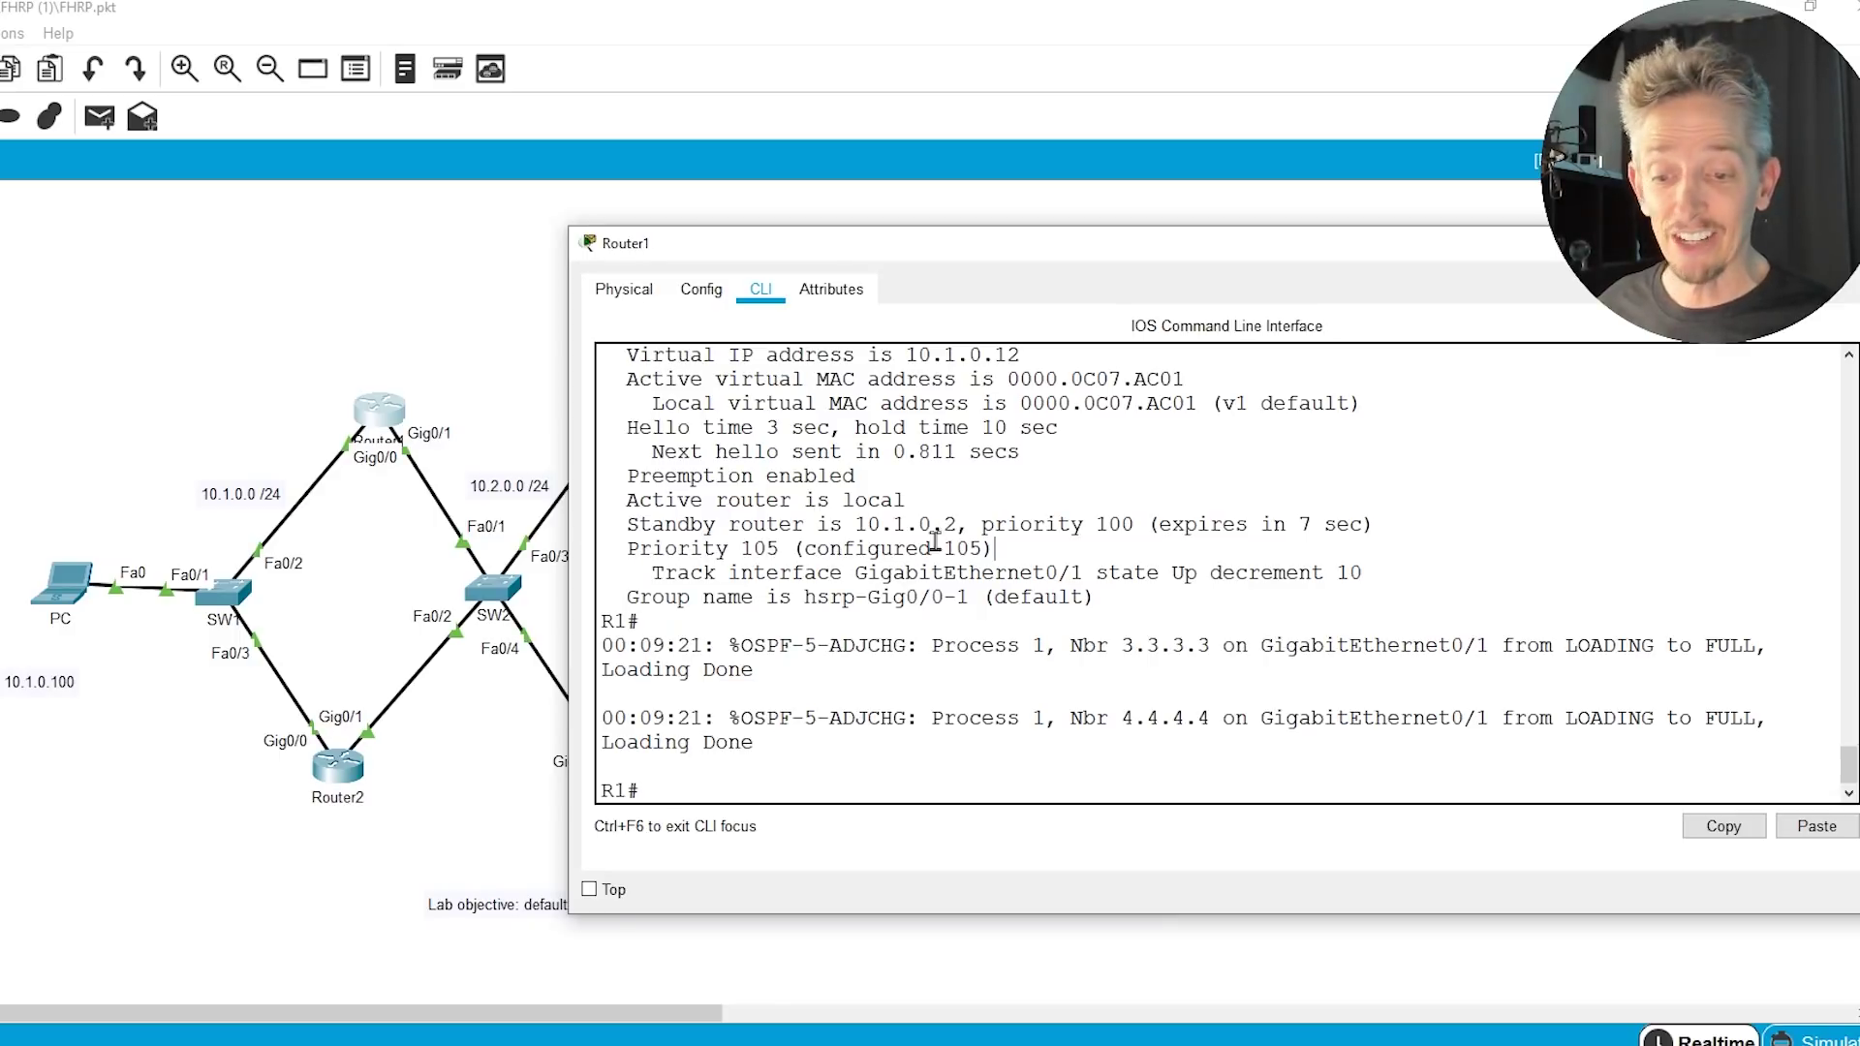
# Shut down Router1's Gig0/1 interface, correcting the mistyped interface number.
pyautogui.press('Return')
pyautogui.press('Return')
pyautogui.press('Return')
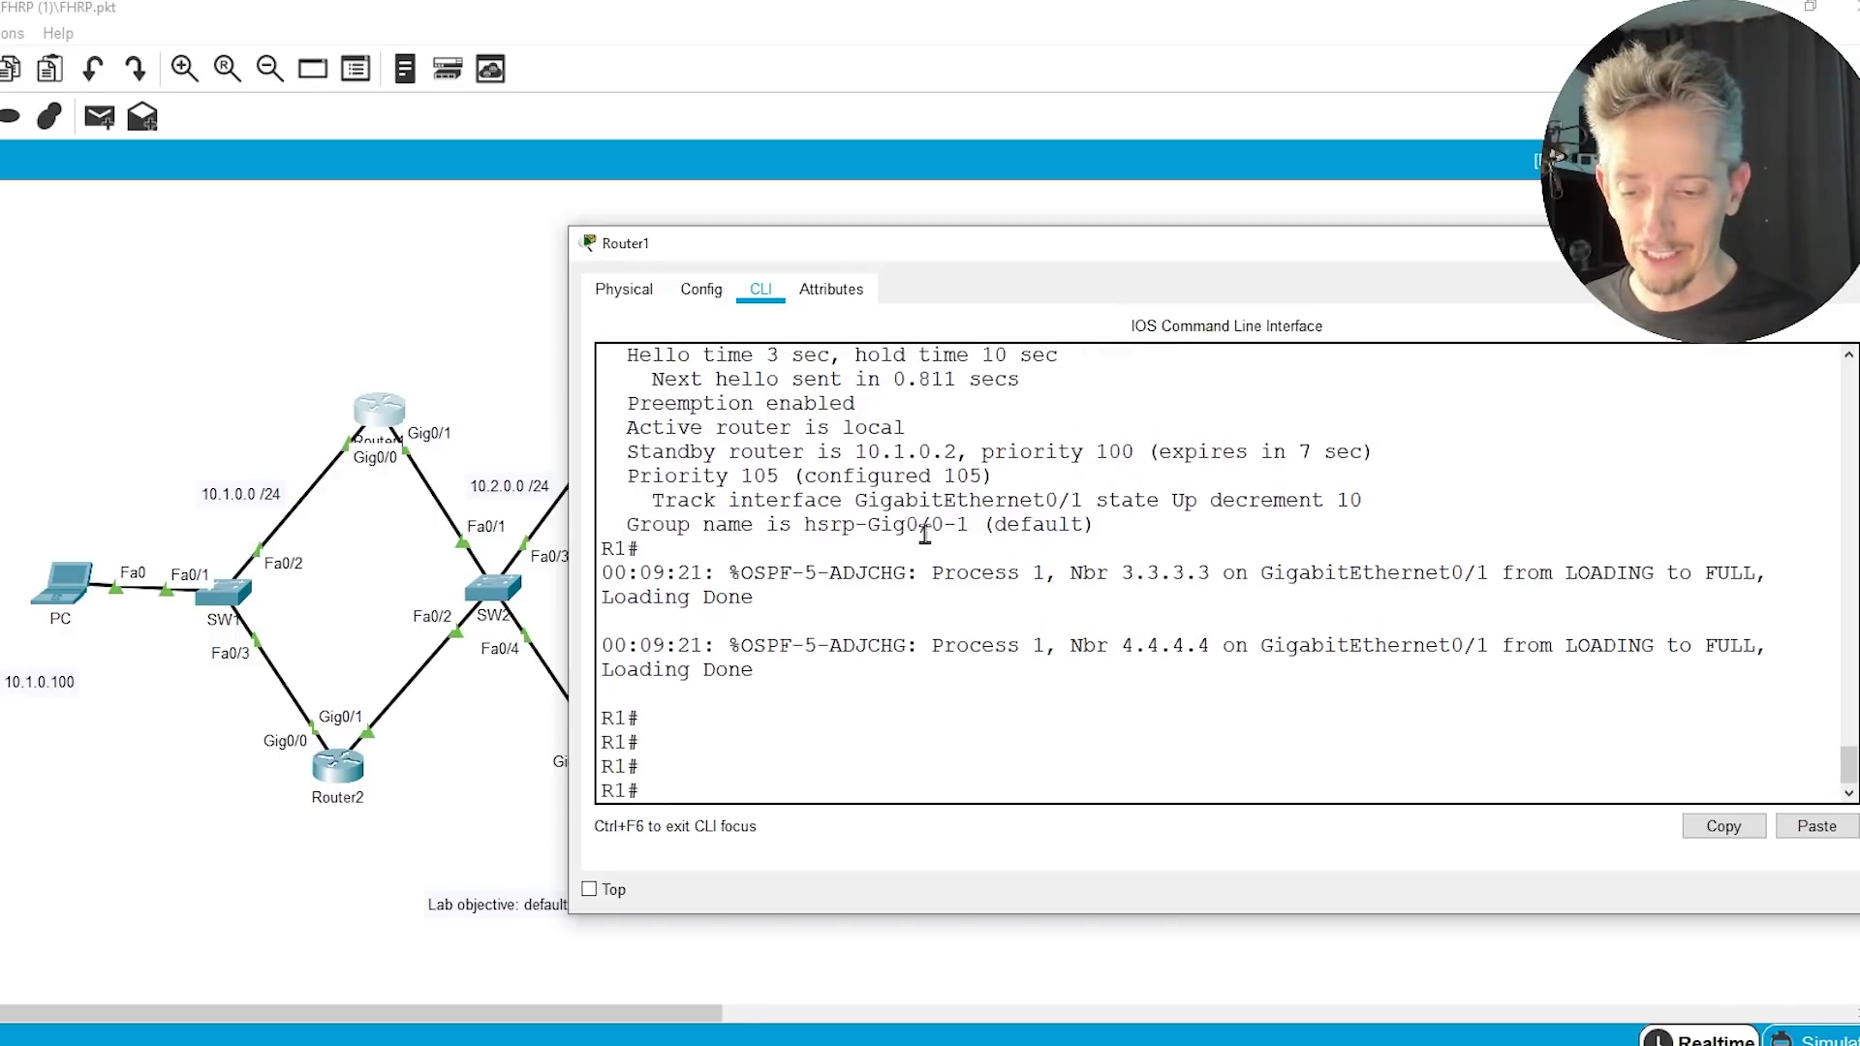
pyautogui.write('conf t')
pyautogui.press('Return')
pyautogui.write('int gig')
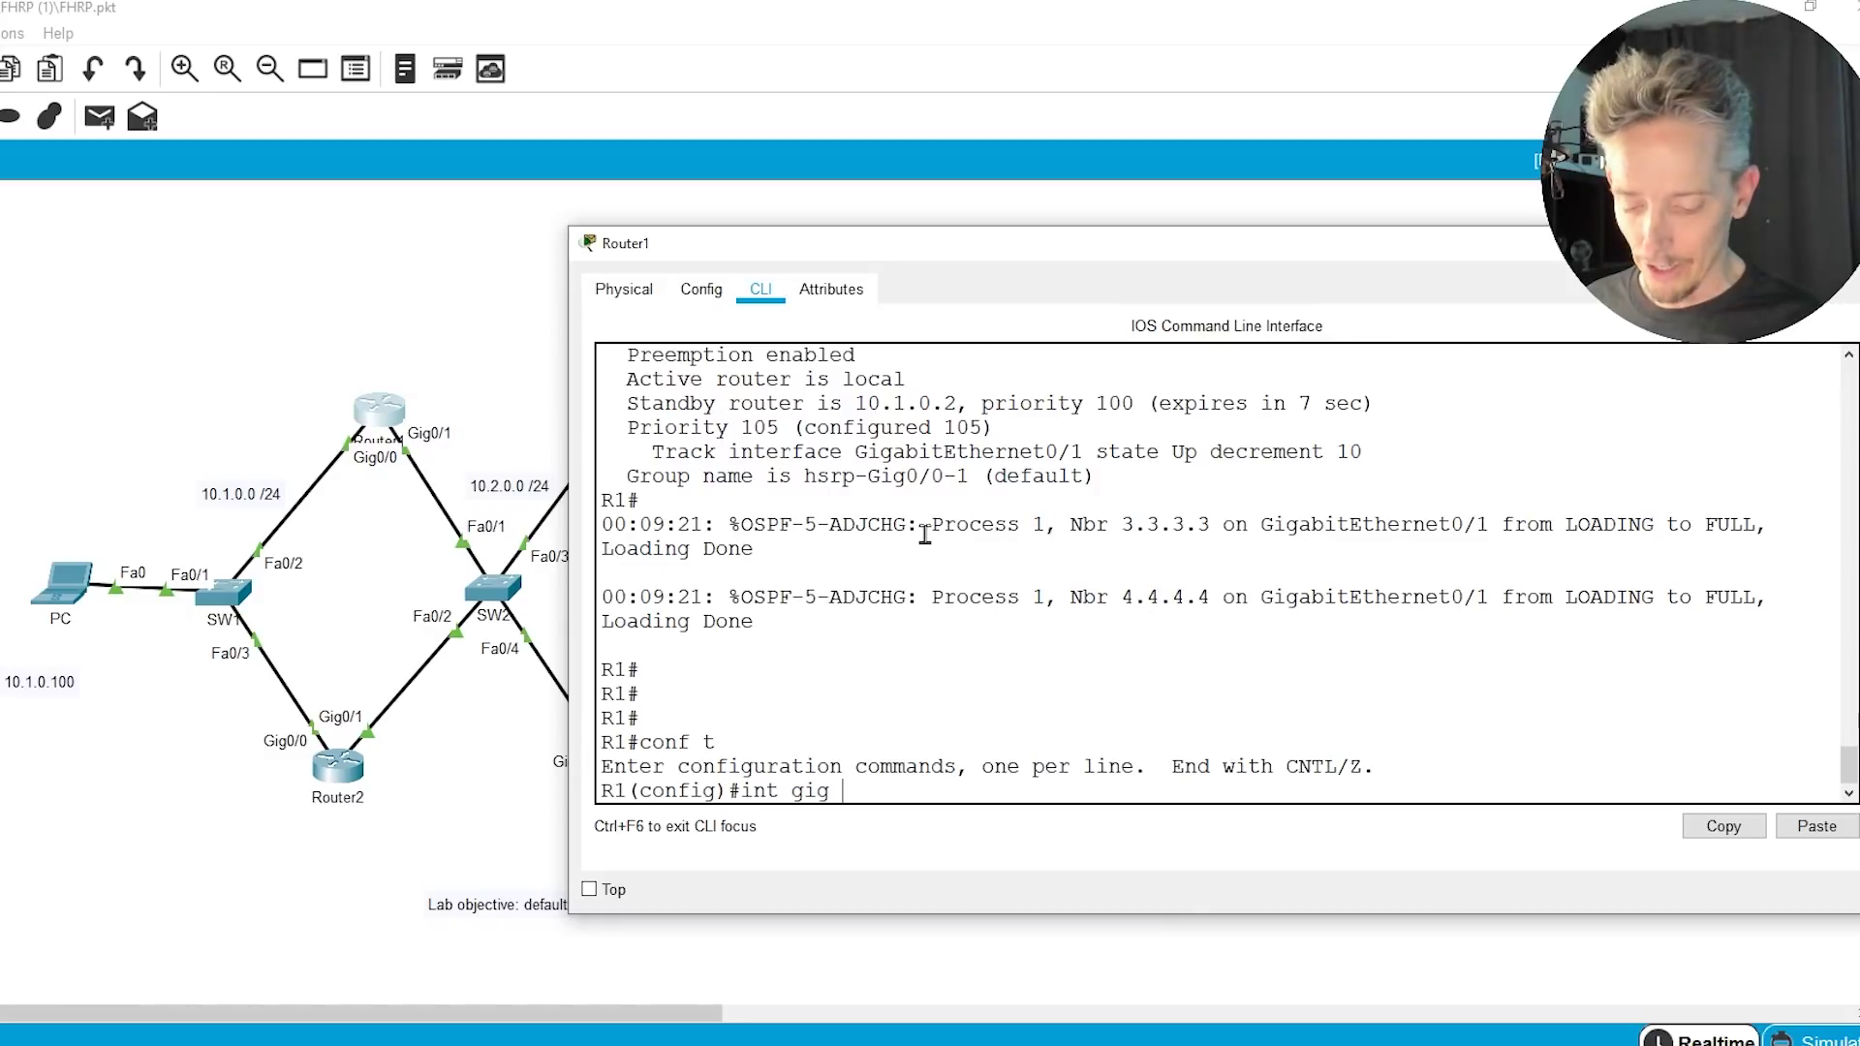
pyautogui.write(' 0.1')
pyautogui.press('Return')
pyautogui.press('Up')
pyautogui.press('BackSpace')
pyautogui.press('BackSpace')
pyautogui.write('/1')
pyautogui.press('Return')
pyautogui.write('shutdown')
pyautogui.press('Return')
pyautogui.write('end')
pyautogui.press('Return')
# Show HSRP standby status, highlighting the Listen state, Priority 95 and Gig0/1 Down tracking lines.
pyautogui.write('sh')
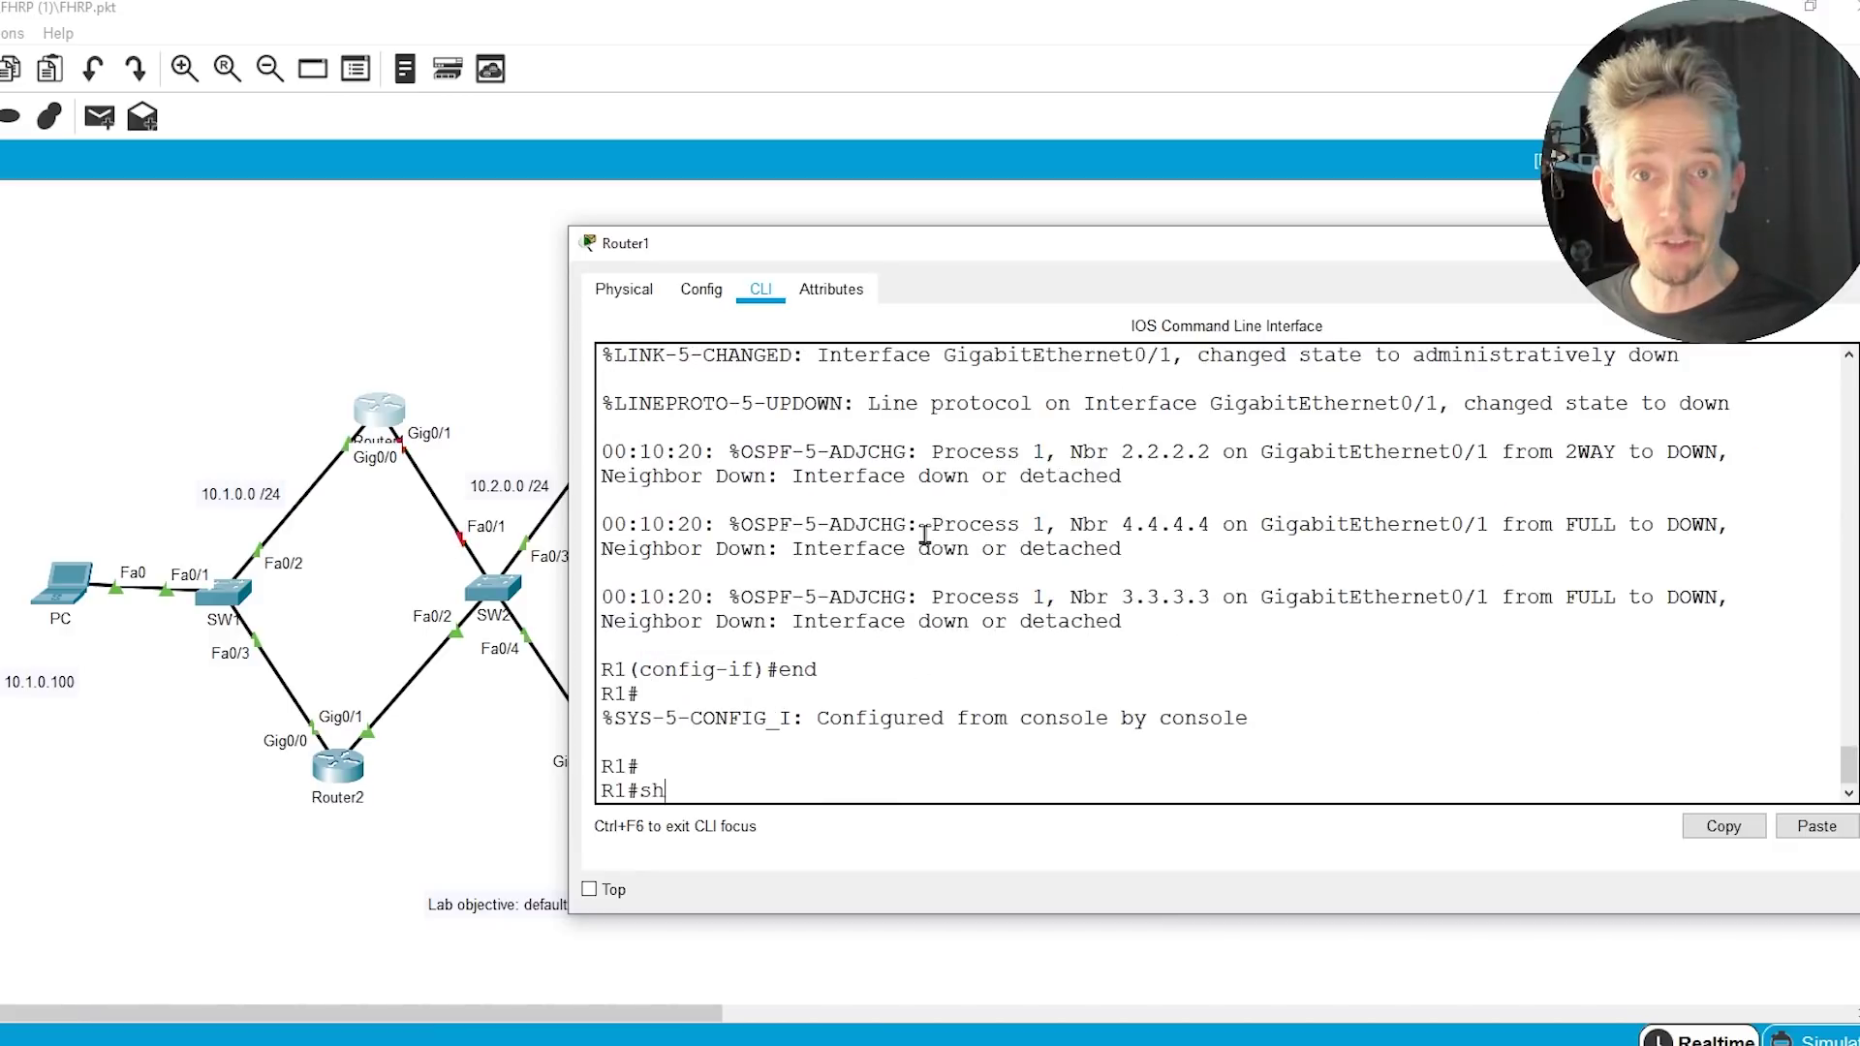
pyautogui.write('ow sta')
pyautogui.press('Tab')
pyautogui.write('n')
pyautogui.press('Return')
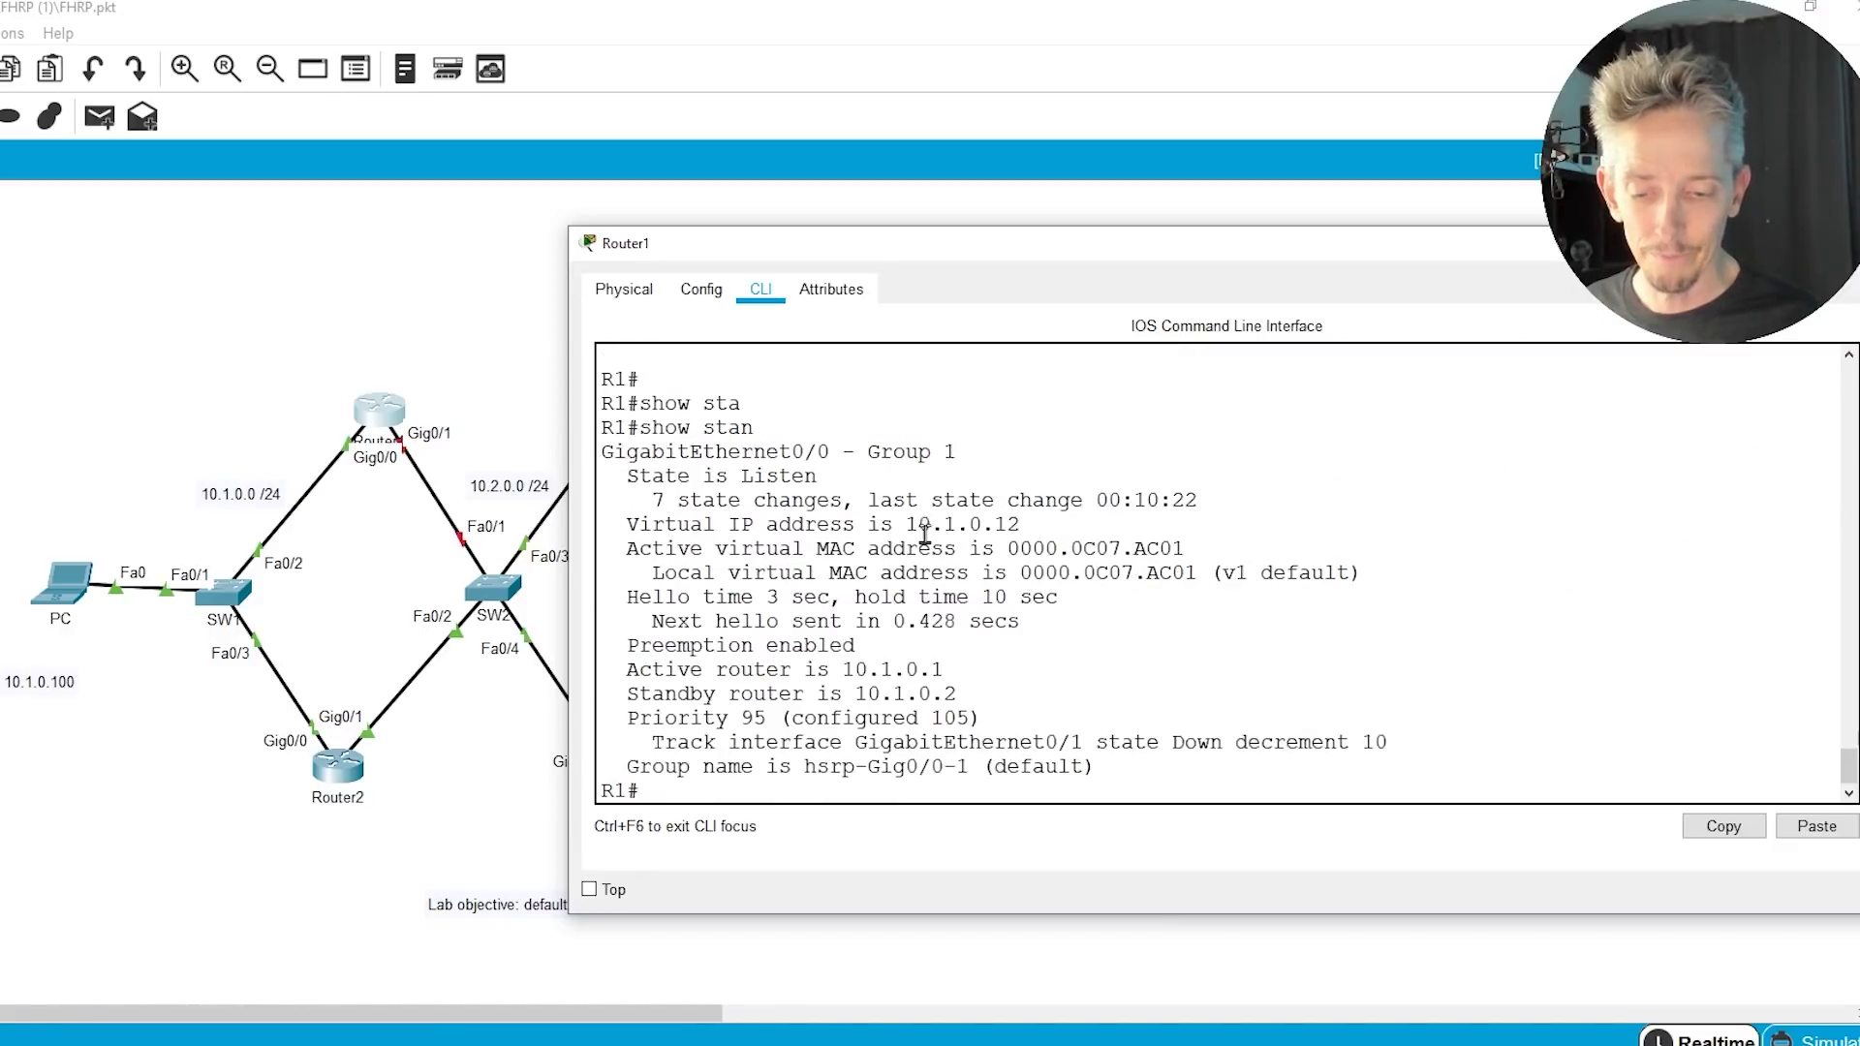
pyautogui.tripleClick(770, 475)
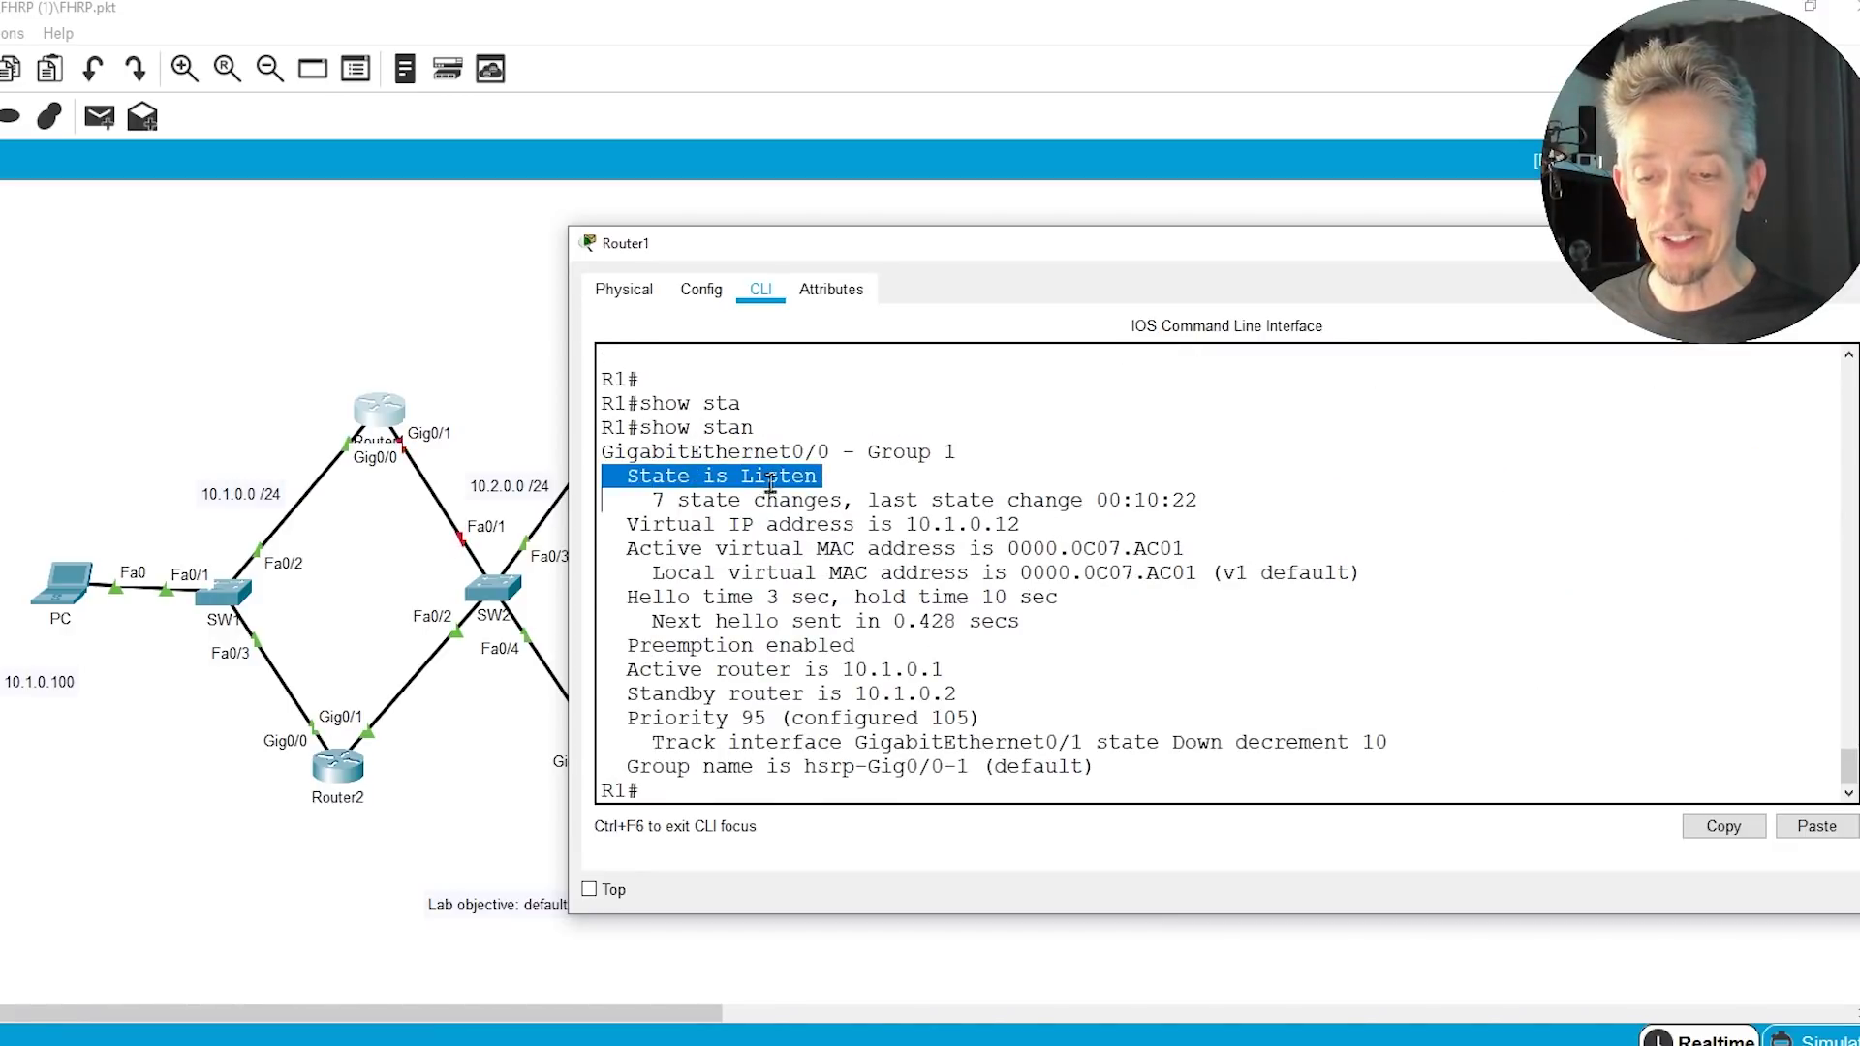
pyautogui.tripleClick(775, 718)
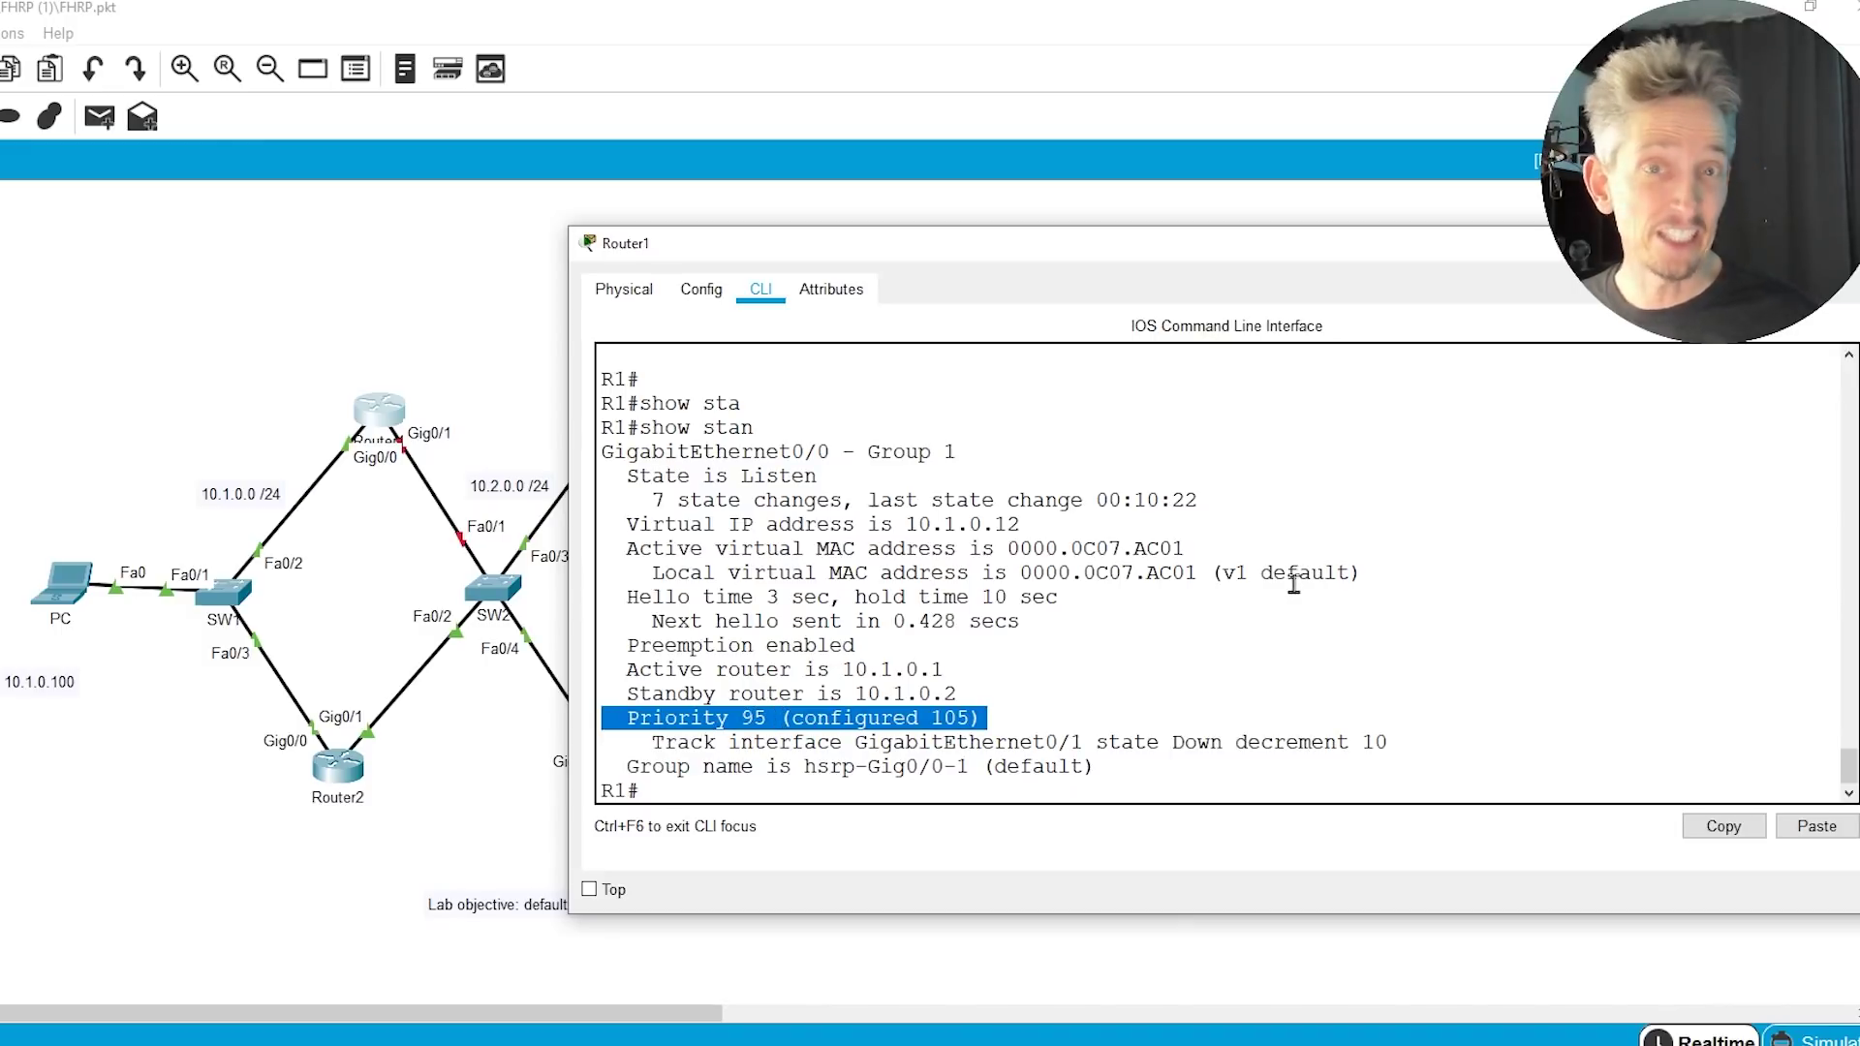
pyautogui.tripleClick(1123, 741)
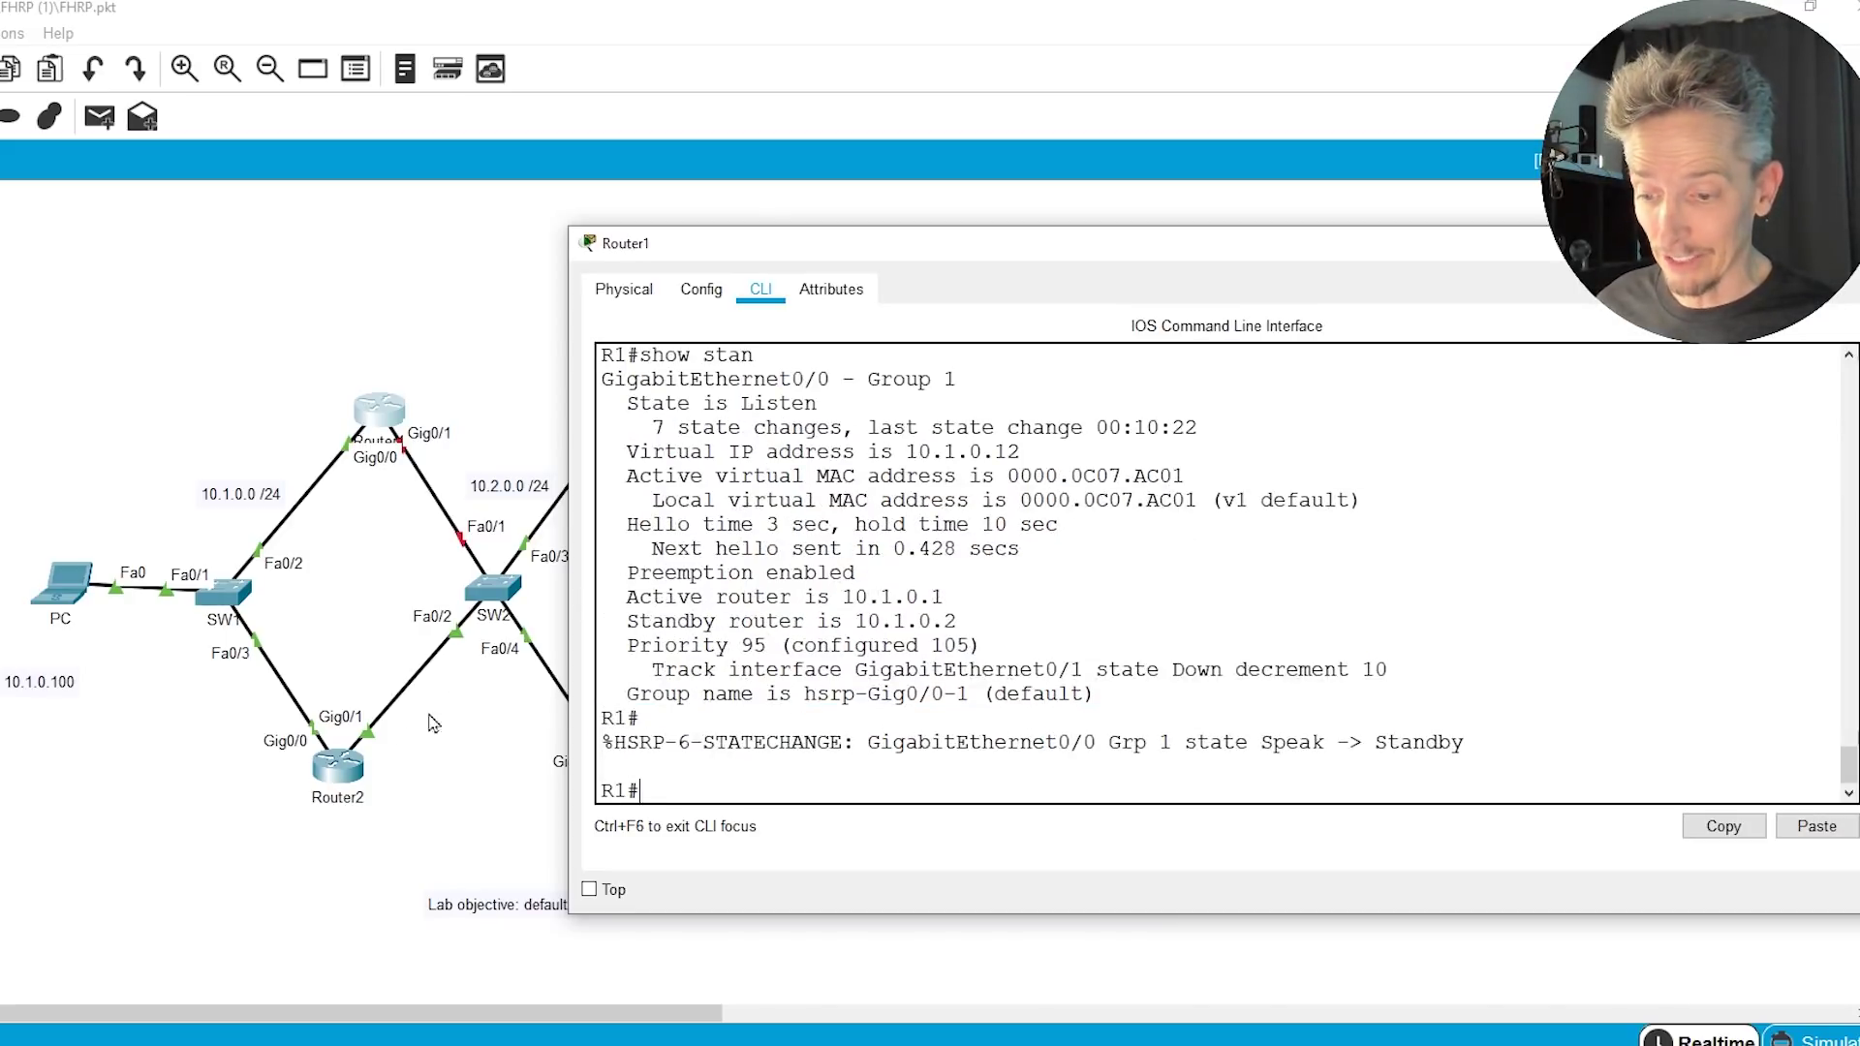
# Rerun arp -a on the PC and highlight the 10.1.0.12 entry mapped to 0000.0c07.ac01.
pyautogui.click(85, 586)
pyautogui.press('Up')
pyautogui.press('Up')
pyautogui.press('Return')
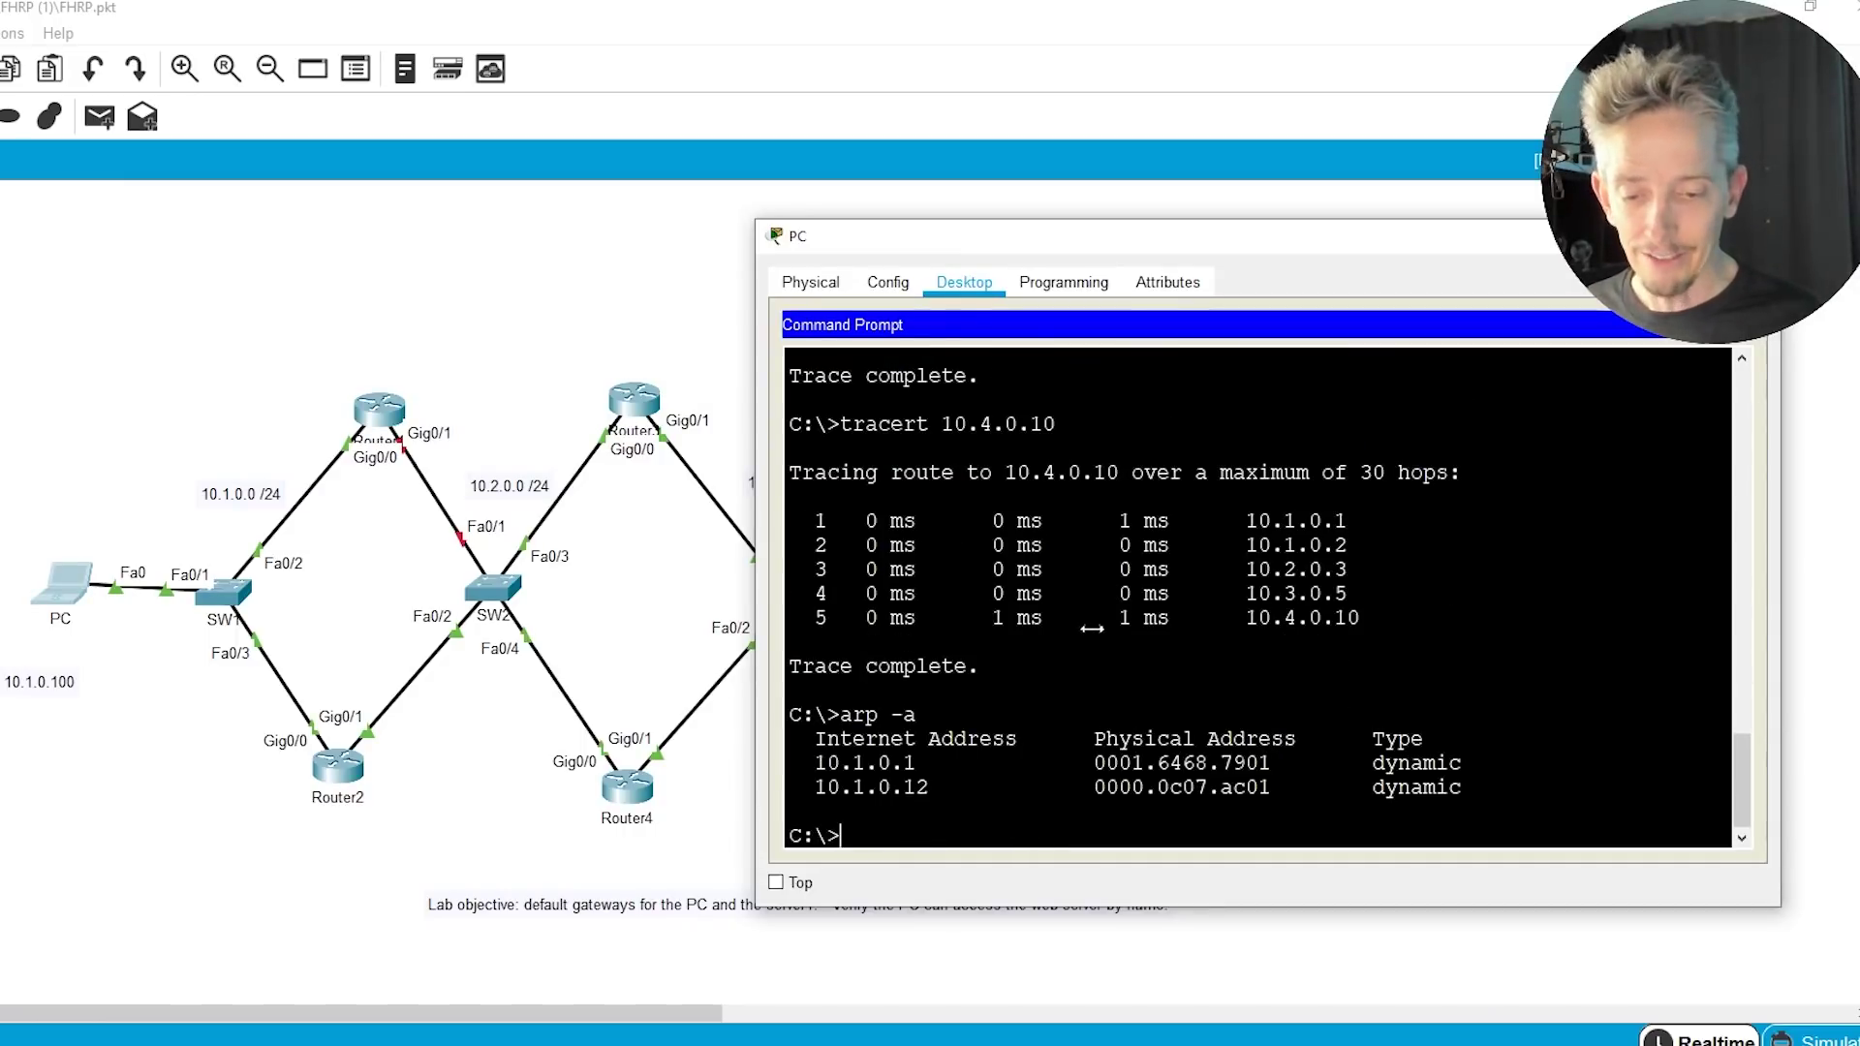
pyautogui.tripleClick(899, 789)
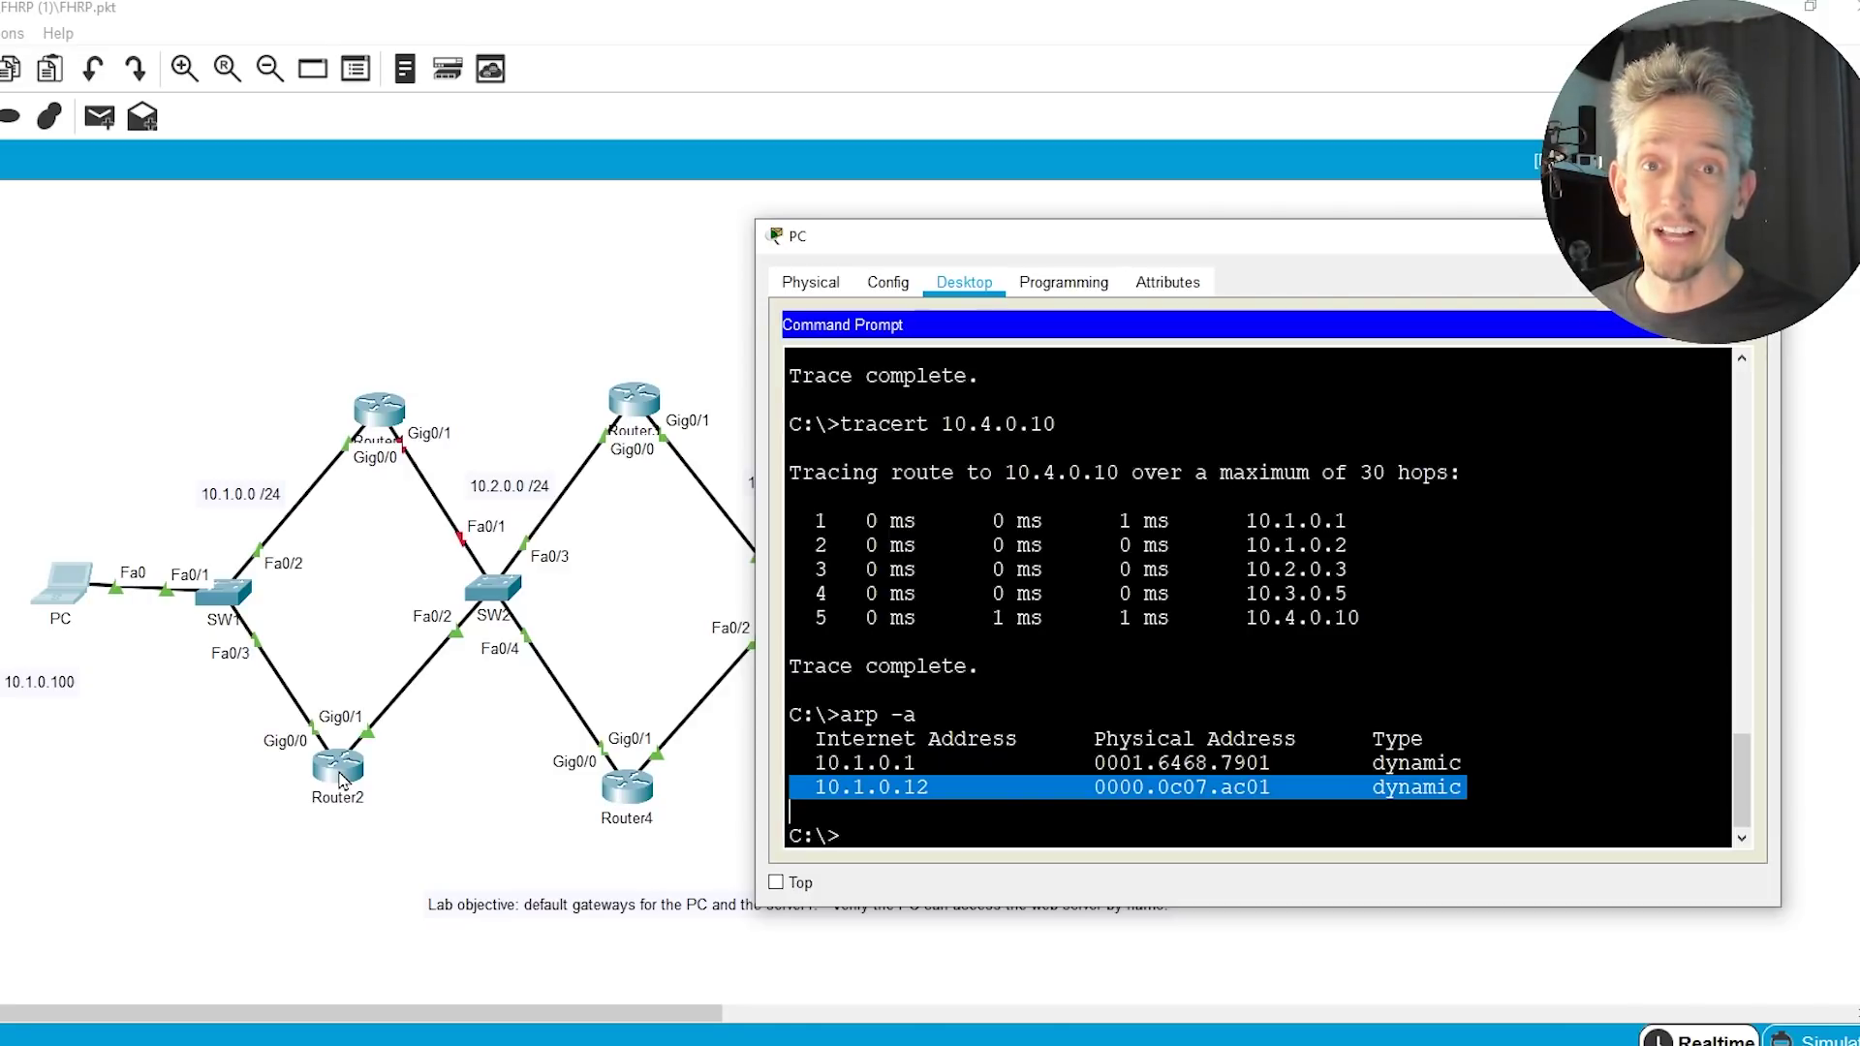
pyautogui.click(1036, 544)
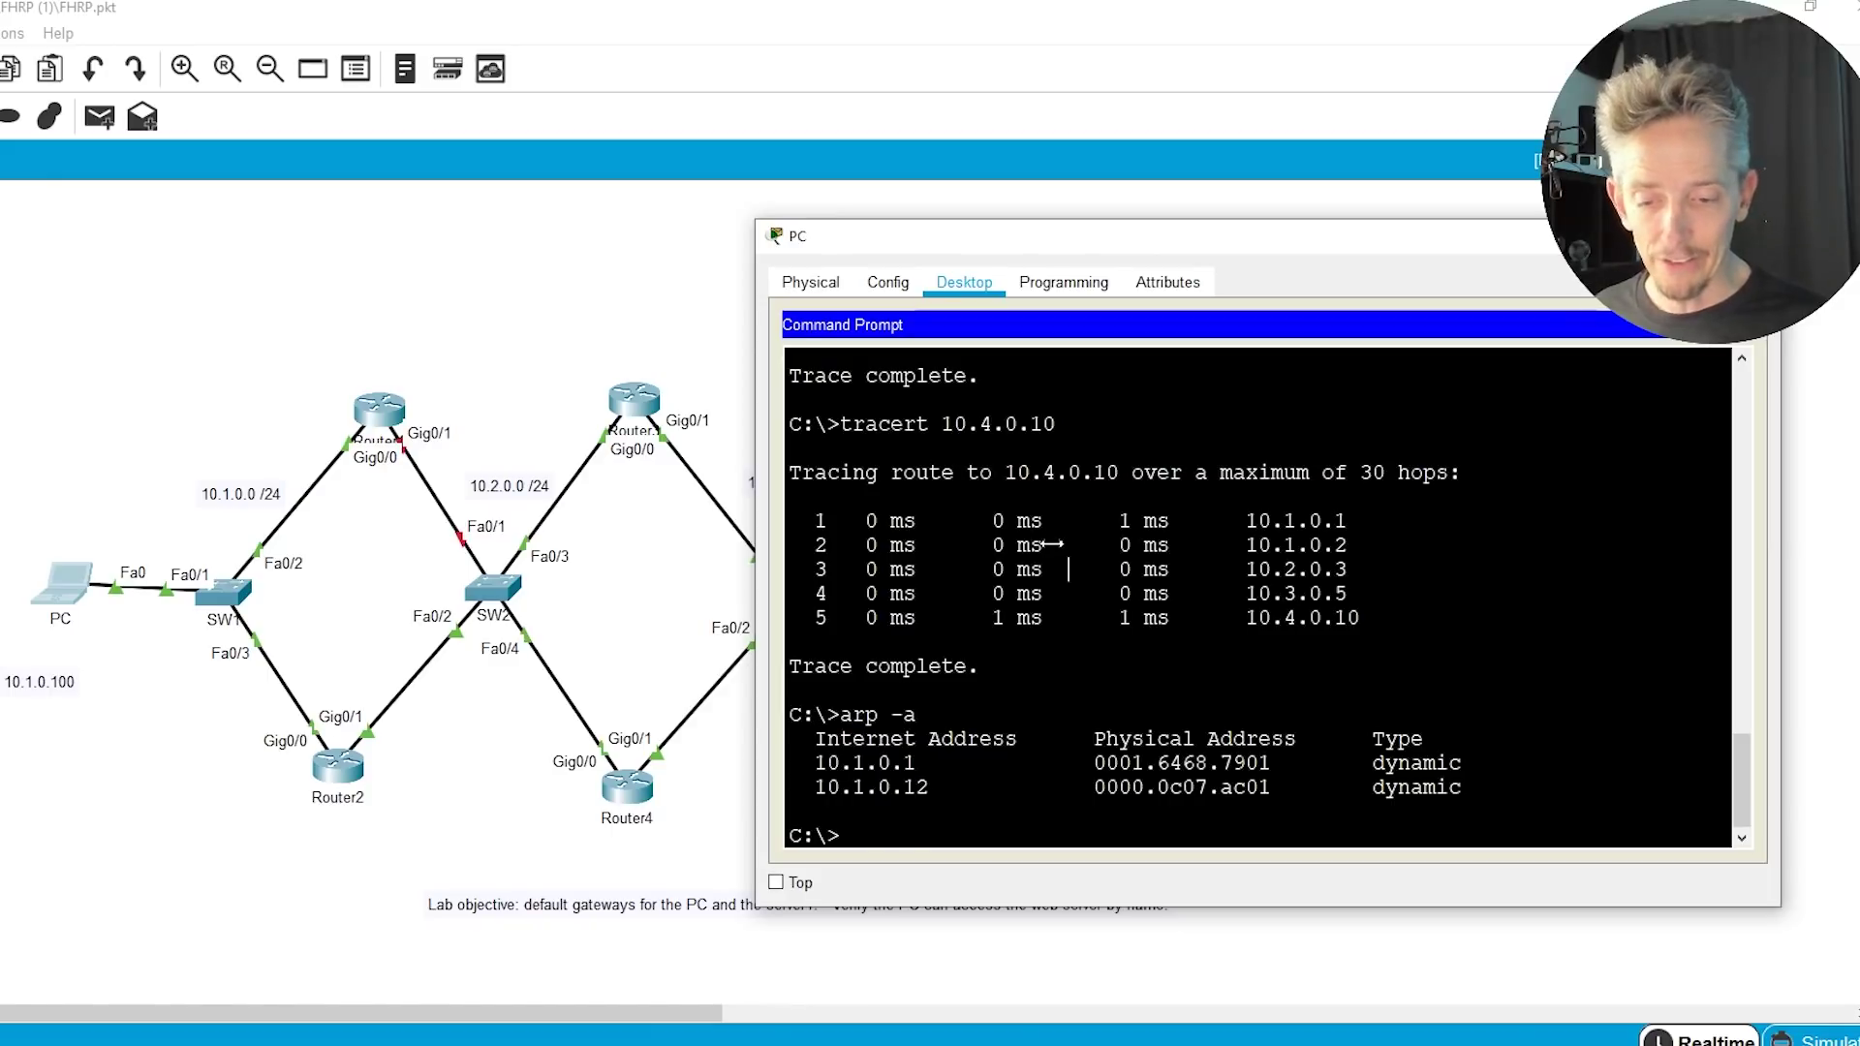
# Rerun tracert 10.4.0.10 and highlight the first hop 10.1.0.2 and hop 2 at 10.2.0.3.
pyautogui.press('Up')
pyautogui.press('Up')
pyautogui.press('Return')
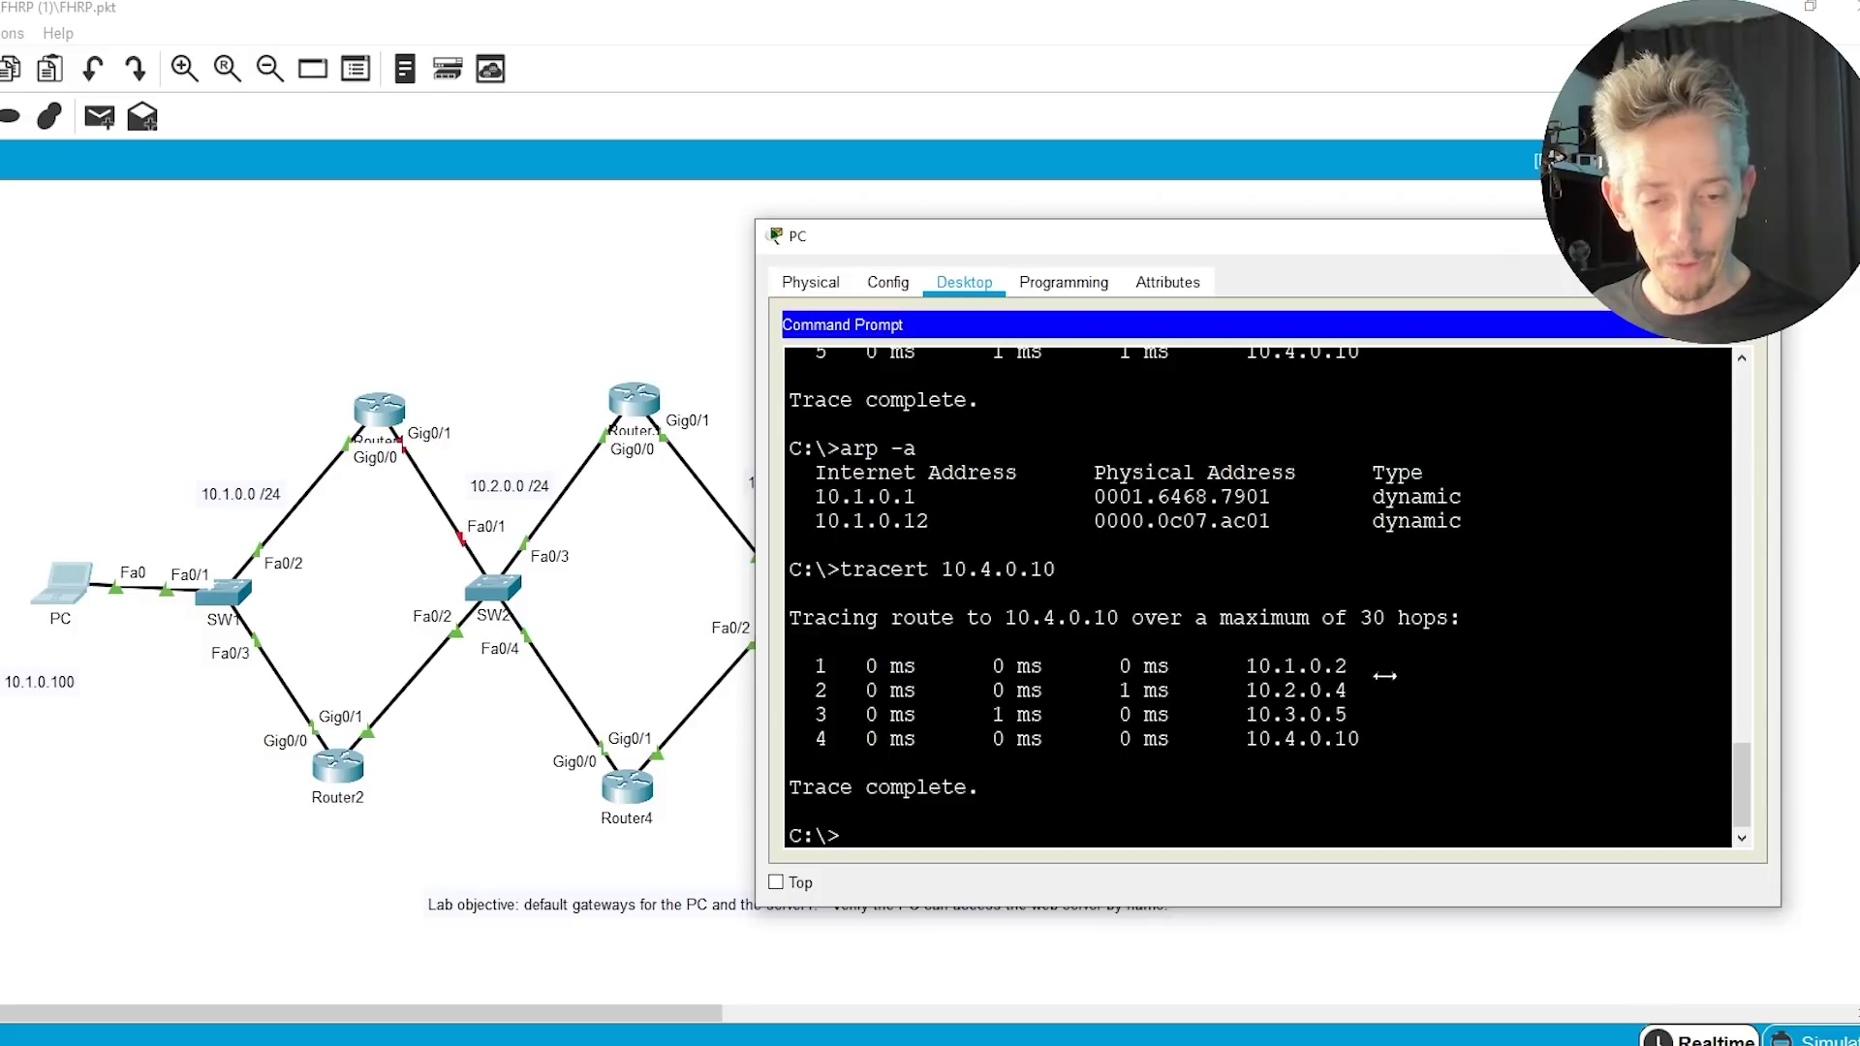
pyautogui.tripleClick(1346, 669)
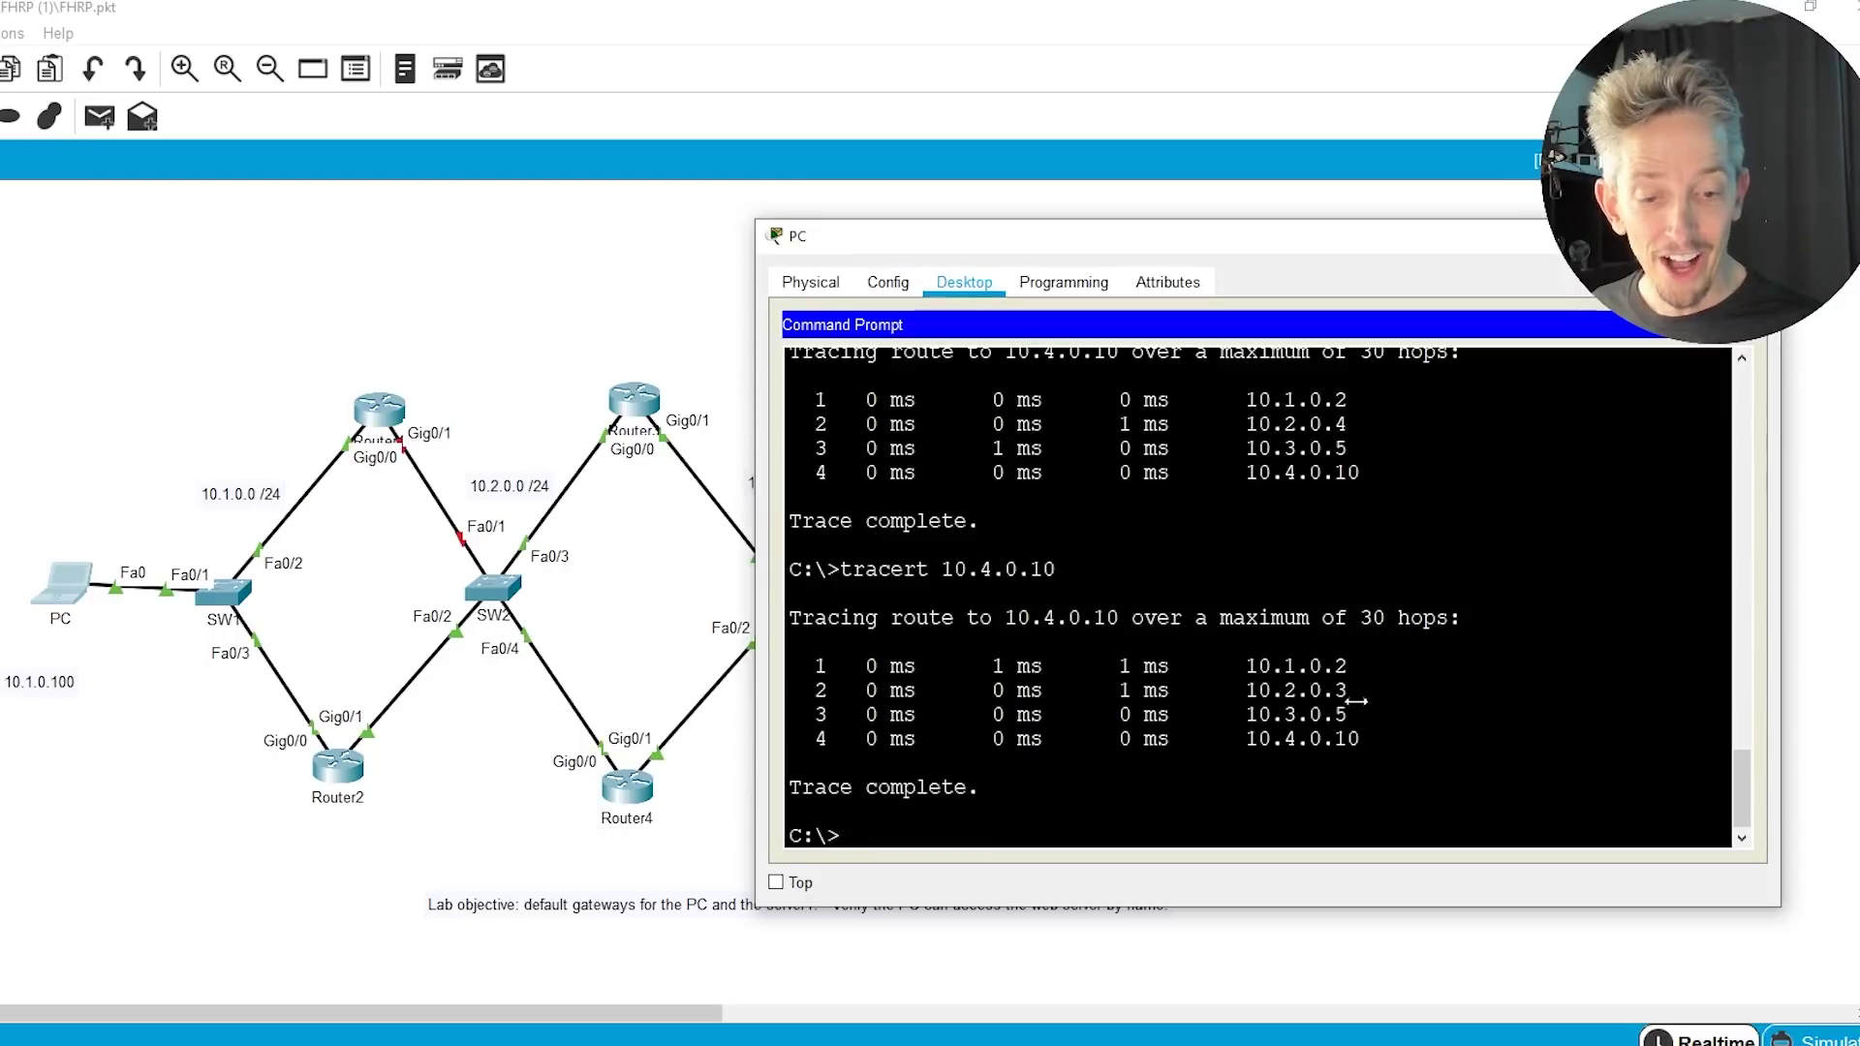
pyautogui.click(1310, 690)
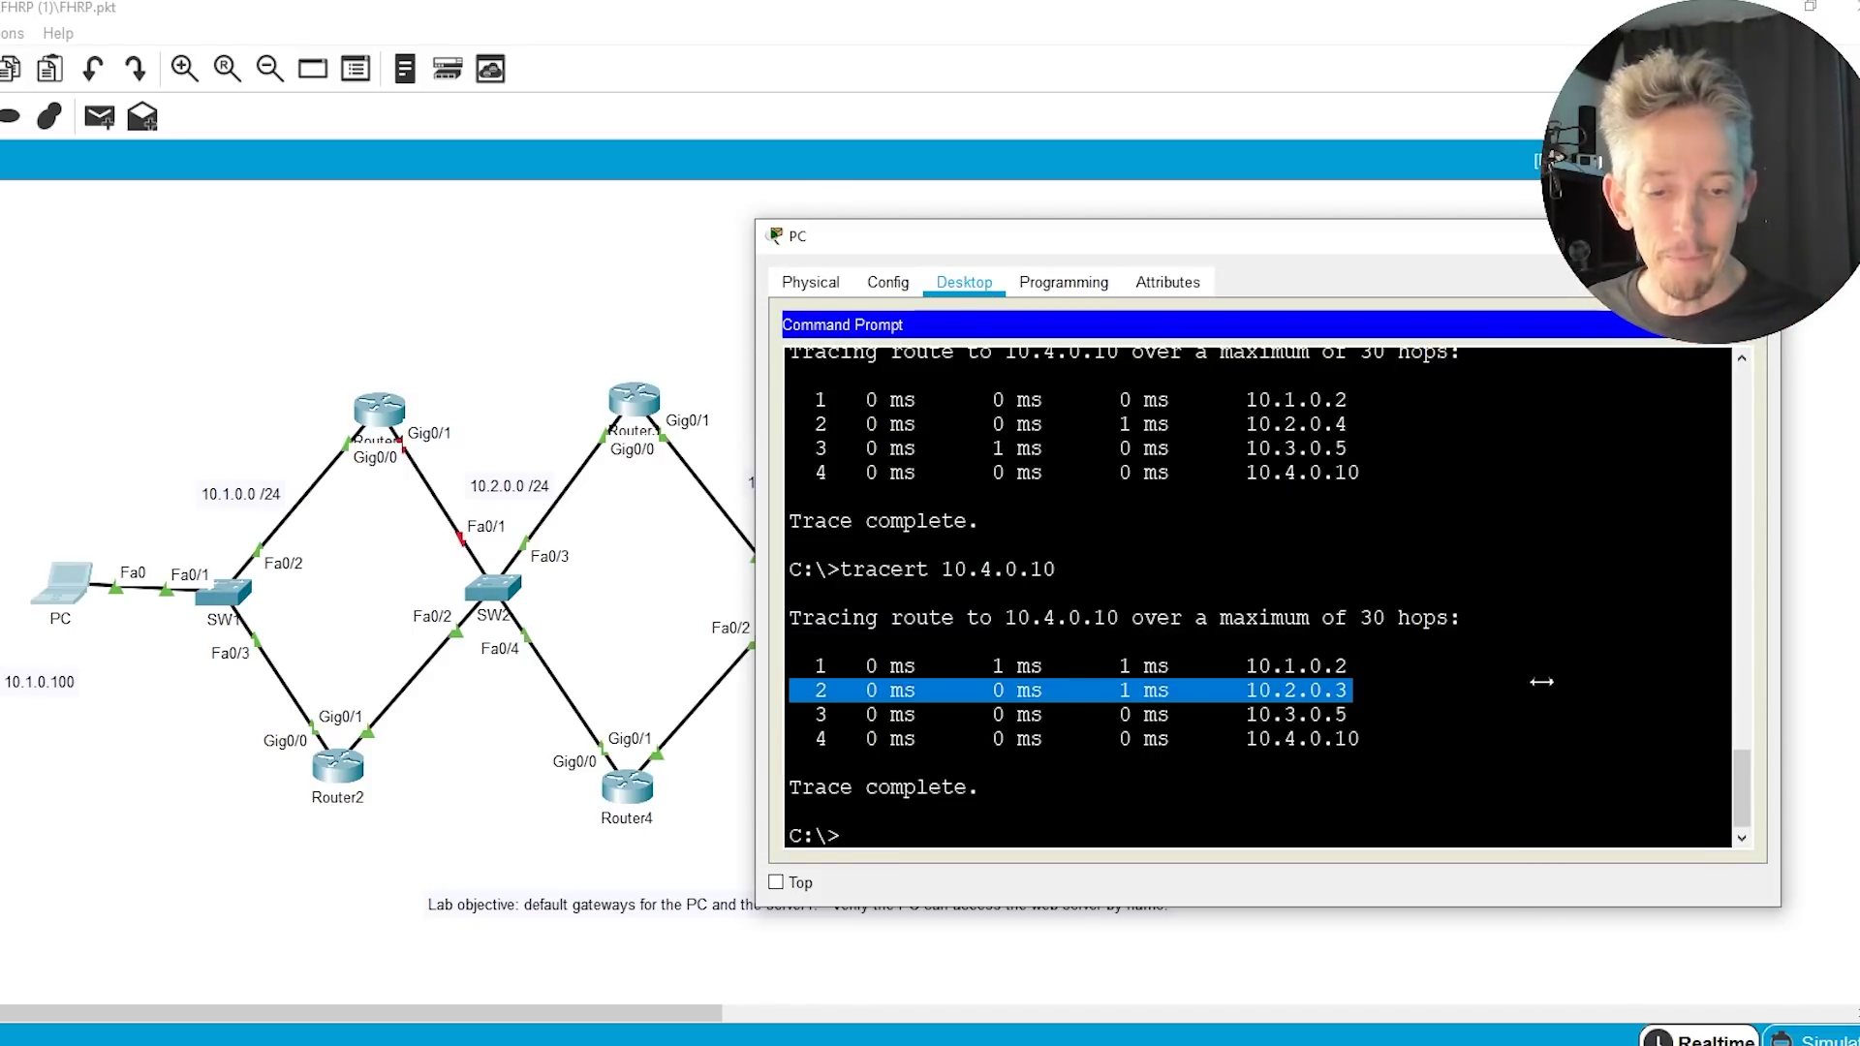
pyautogui.tripleClick(1264, 668)
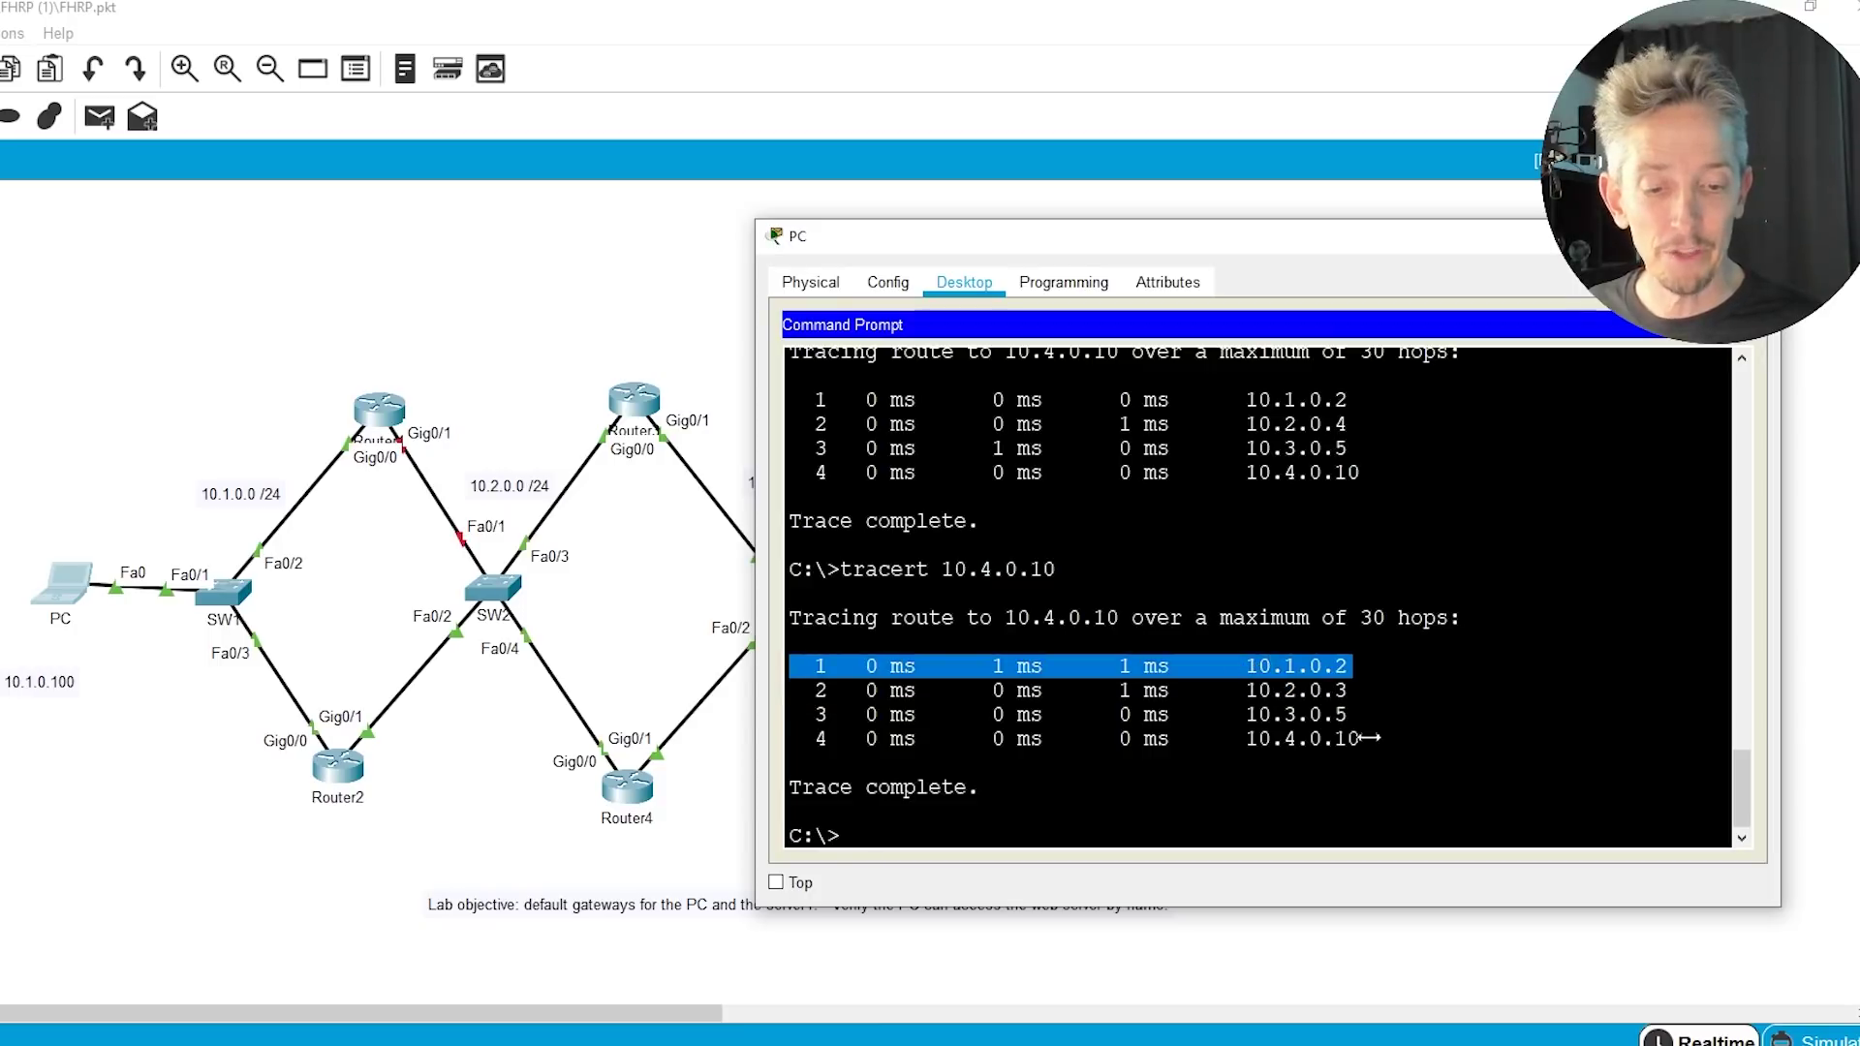